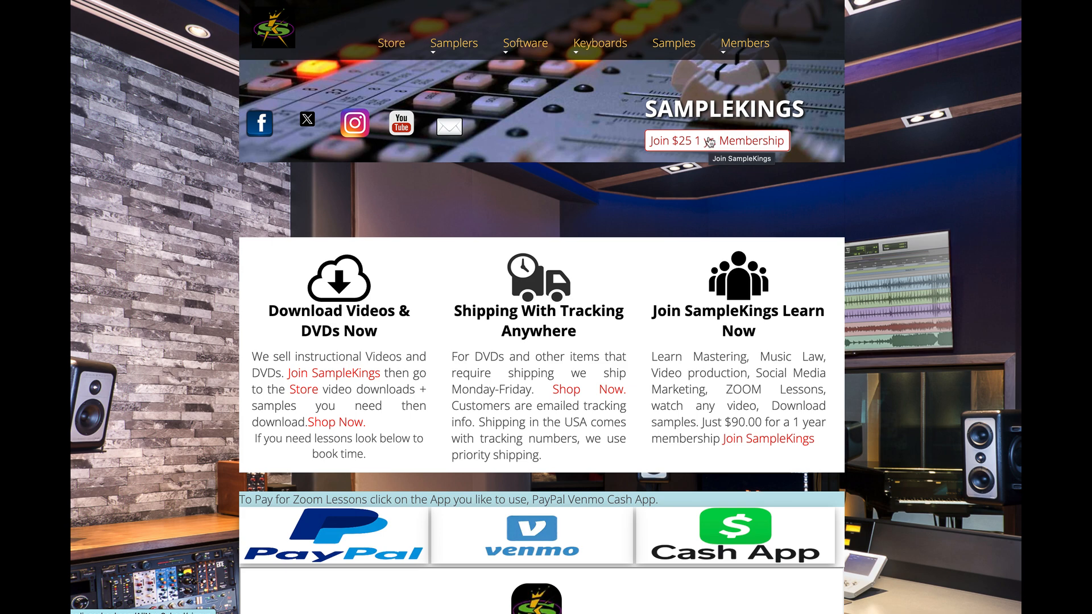
Step: Review the Zoom lesson rates and highlight the member price and the Cash App and Venmo codes on the SampleKings page
{"action": "scroll", "coordinate": [710, 141], "scroll_direction": "down", "scroll_amount": 7}
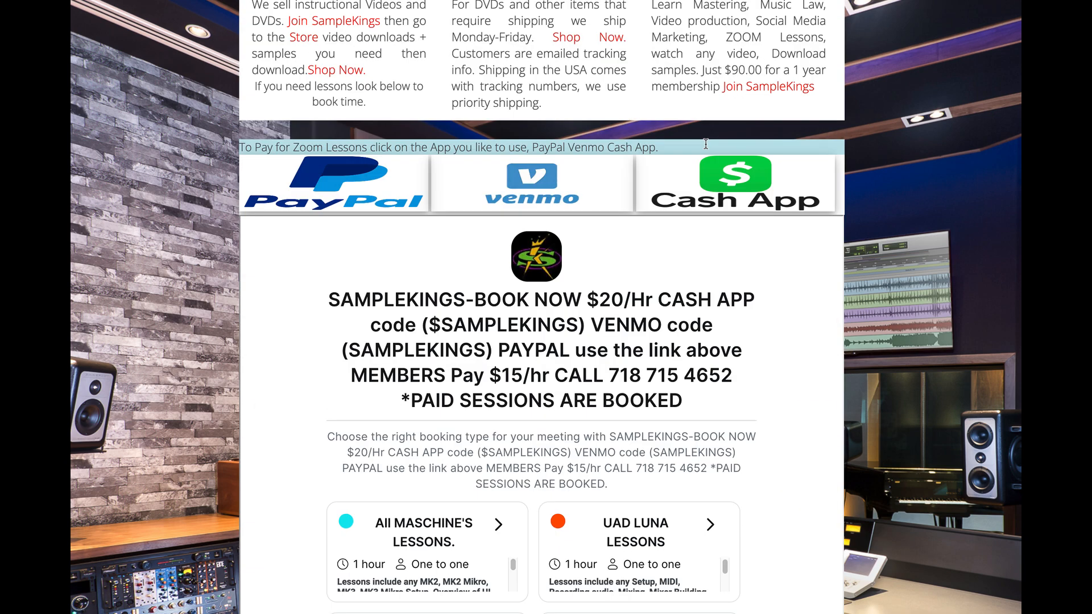
{"action": "scroll", "coordinate": [705, 149], "scroll_direction": "down", "scroll_amount": 1}
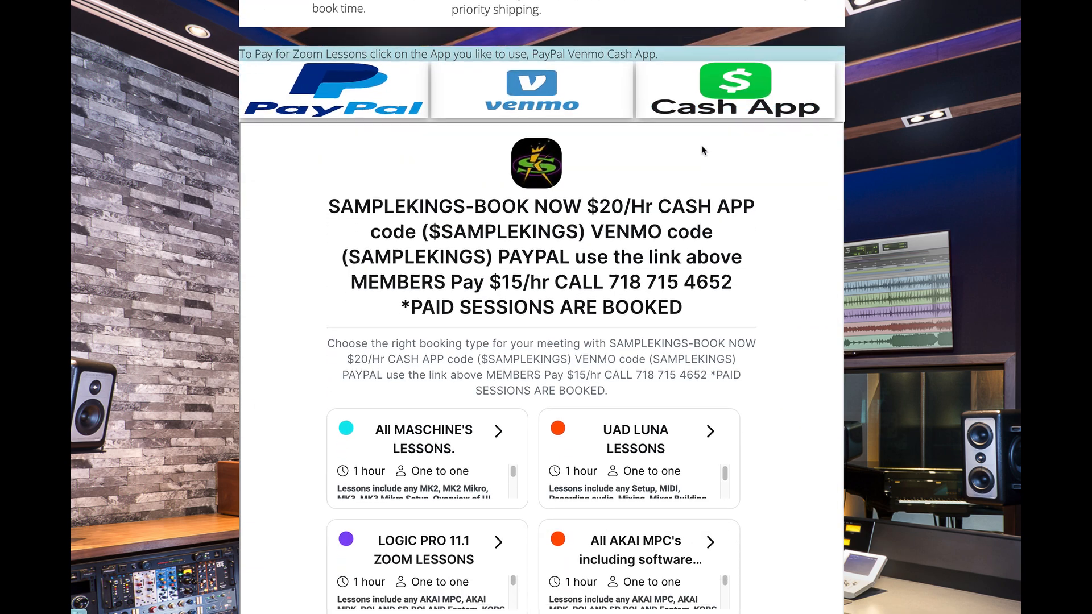
{"action": "scroll", "coordinate": [703, 150], "scroll_direction": "down", "scroll_amount": 1}
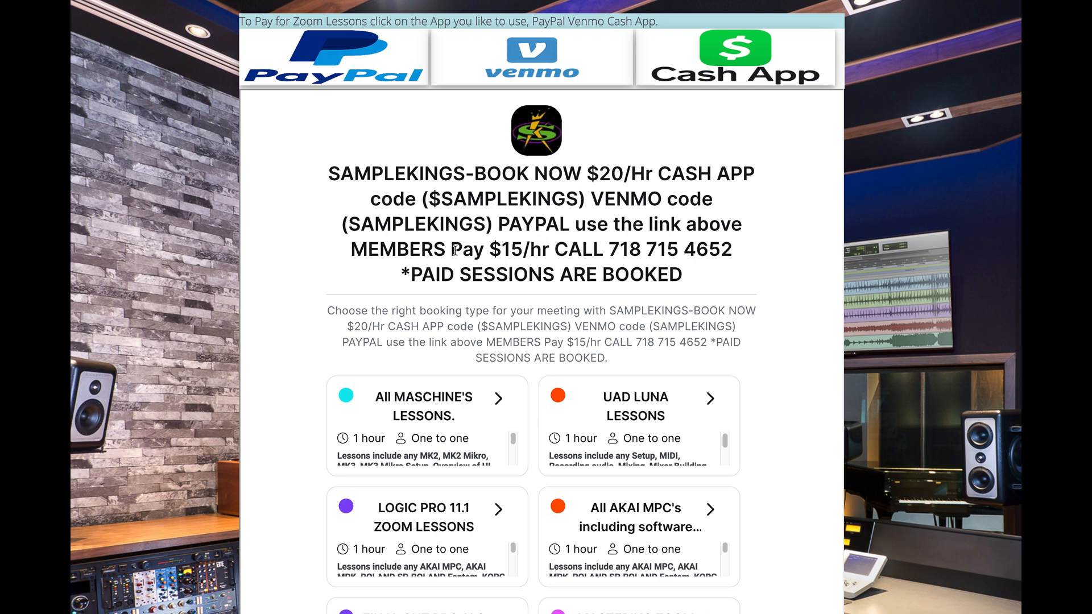
{"action": "left_click_drag", "start_coordinate": [491, 251], "coordinate": [761, 259]}
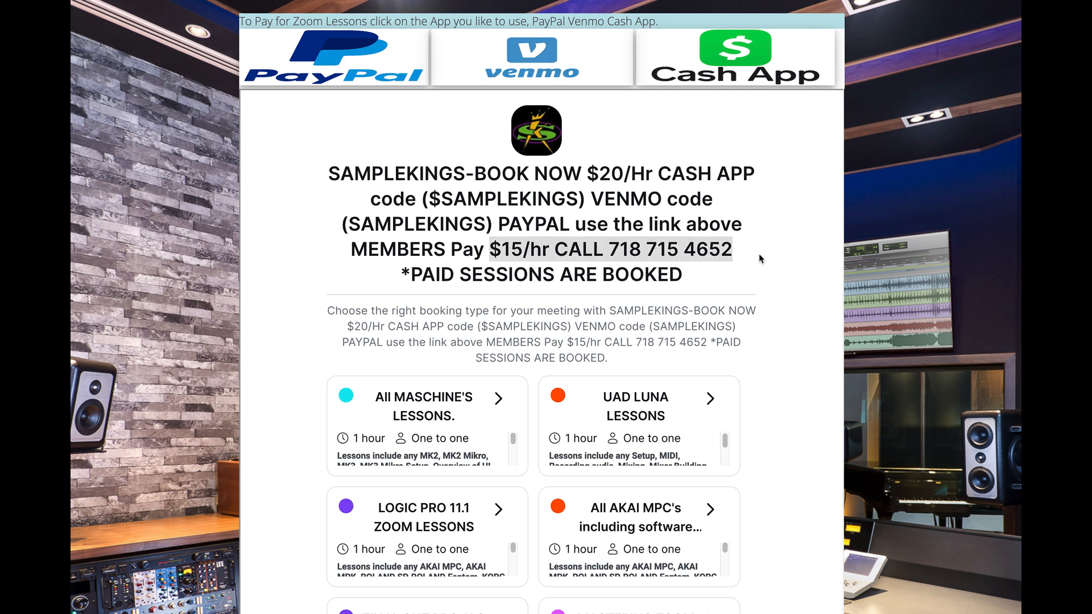
{"action": "left_click_drag", "start_coordinate": [433, 199], "coordinate": [574, 207]}
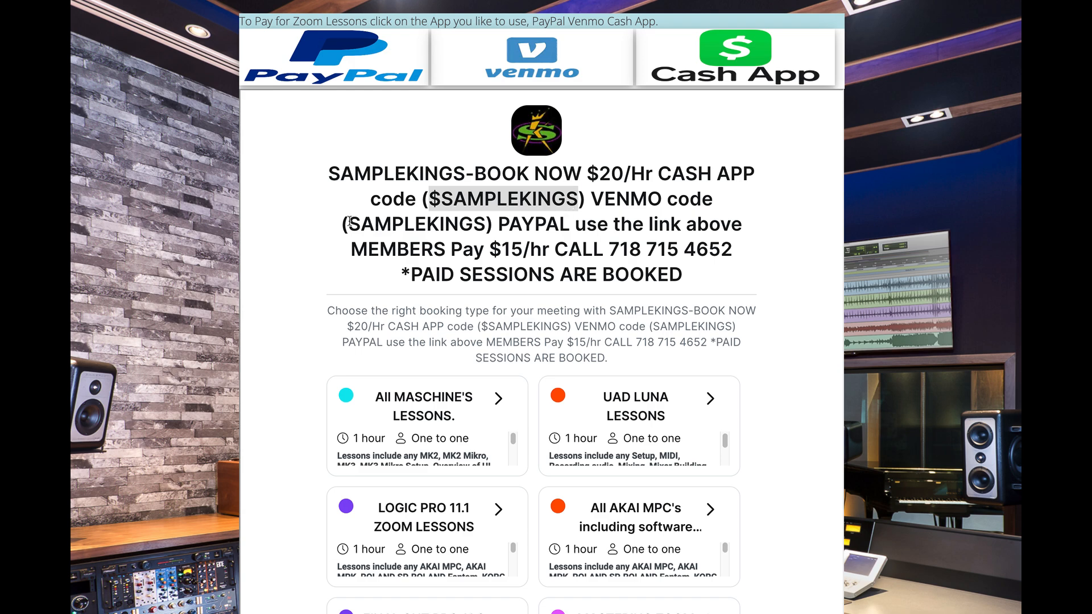
{"action": "left_click_drag", "start_coordinate": [350, 222], "coordinate": [499, 225]}
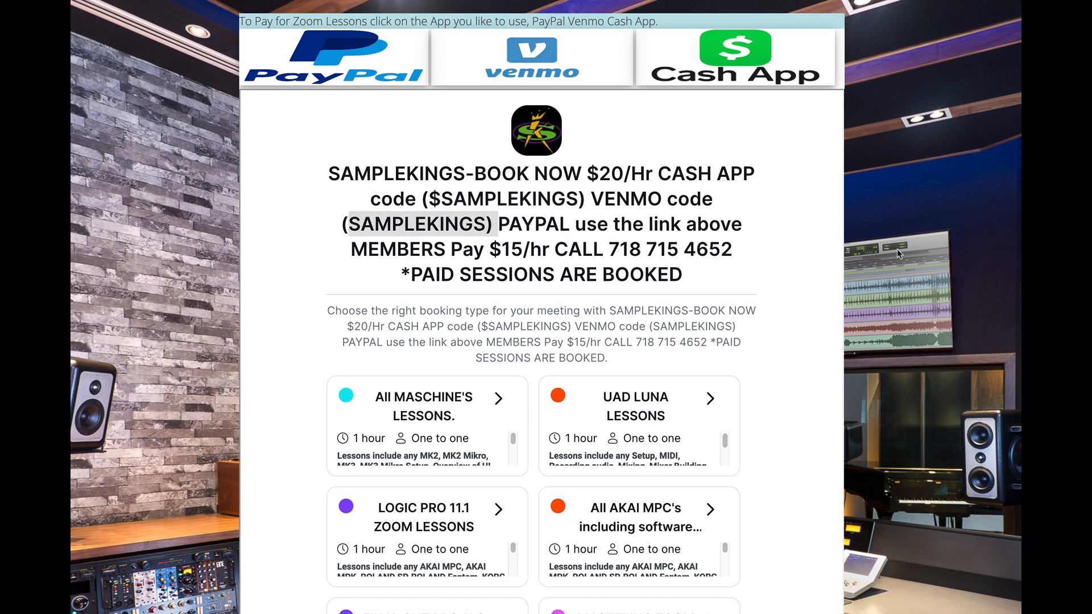
Step: Open the Logic Pro 11.1 Zoom lesson booking and pick June 6, 2025 at 4:00 PM
{"action": "scroll", "coordinate": [896, 248], "scroll_direction": "down", "scroll_amount": 4}
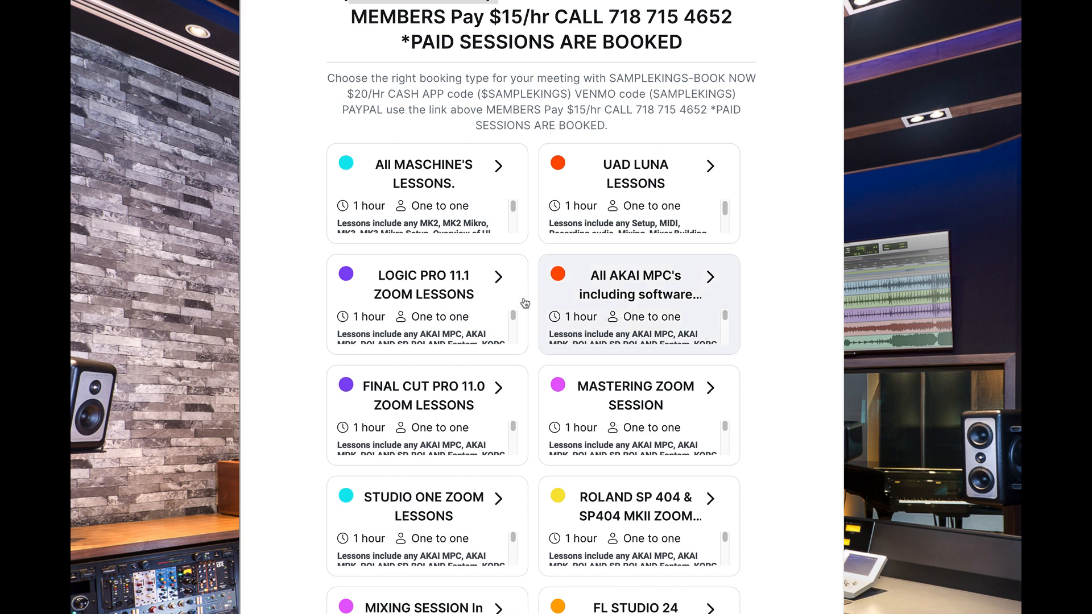
{"action": "left_click", "coordinate": [447, 291]}
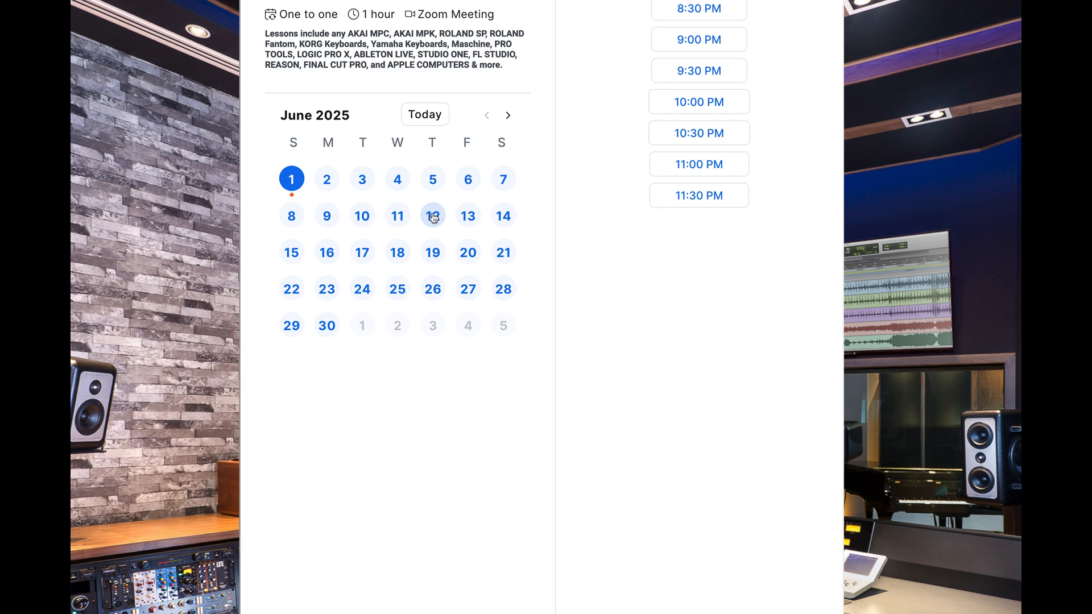
{"action": "left_click", "coordinate": [468, 181]}
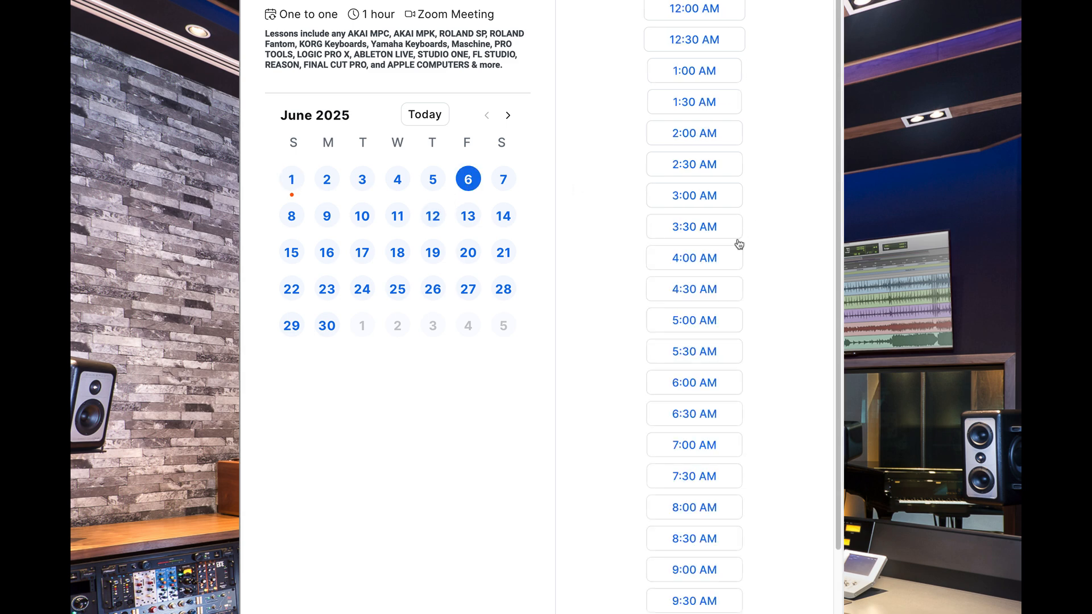
{"action": "scroll", "coordinate": [734, 245], "scroll_direction": "down", "scroll_amount": 10}
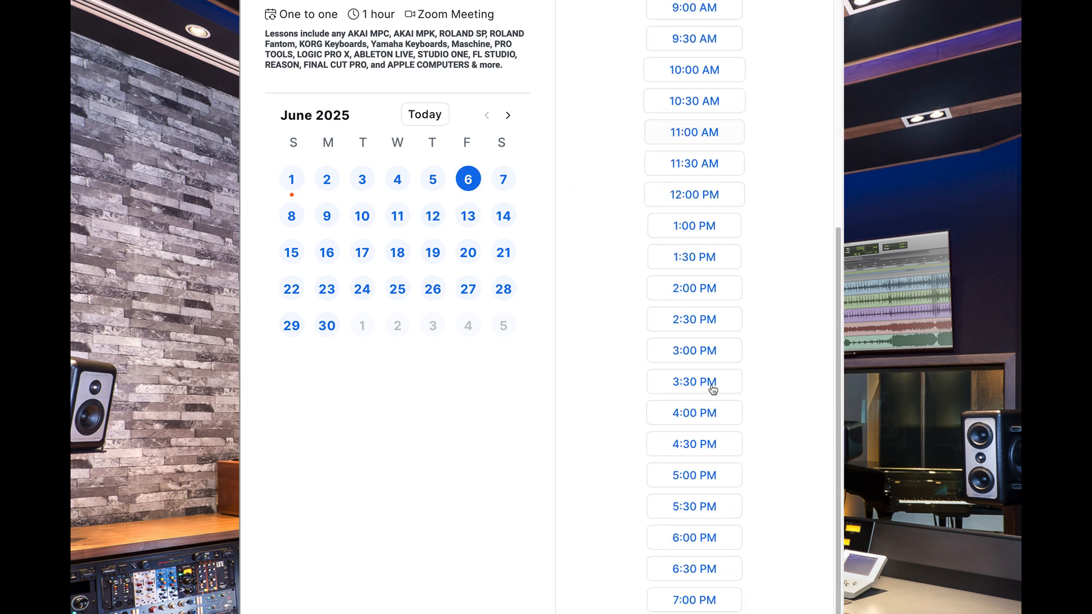
{"action": "left_click", "coordinate": [705, 412]}
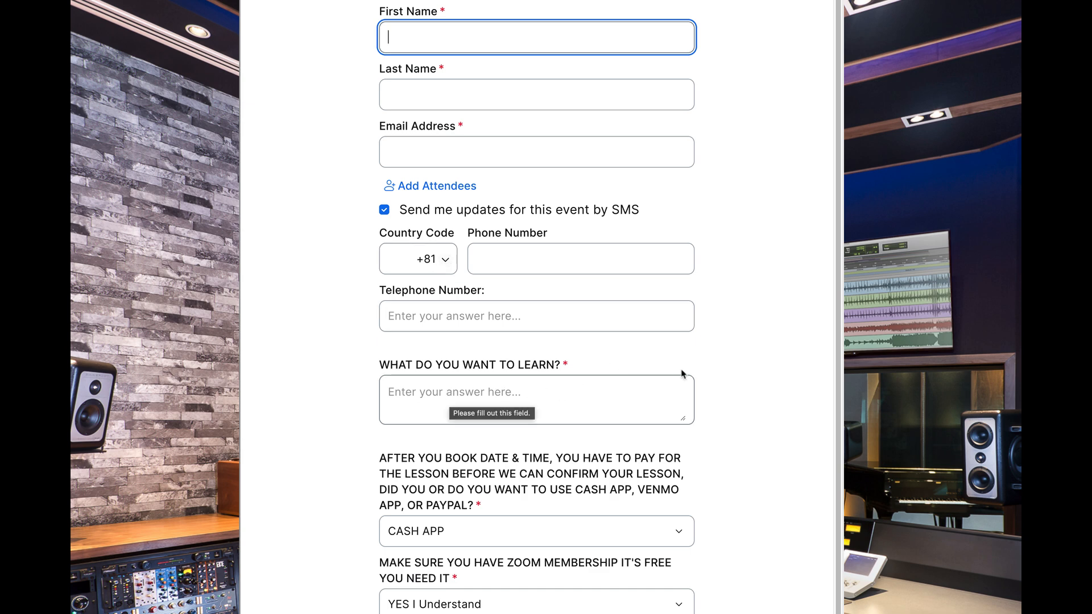
Step: Read through the lesson booking form's questions and highlight the contact phone line on the booking overview
{"action": "scroll", "coordinate": [682, 373], "scroll_direction": "down", "scroll_amount": 7}
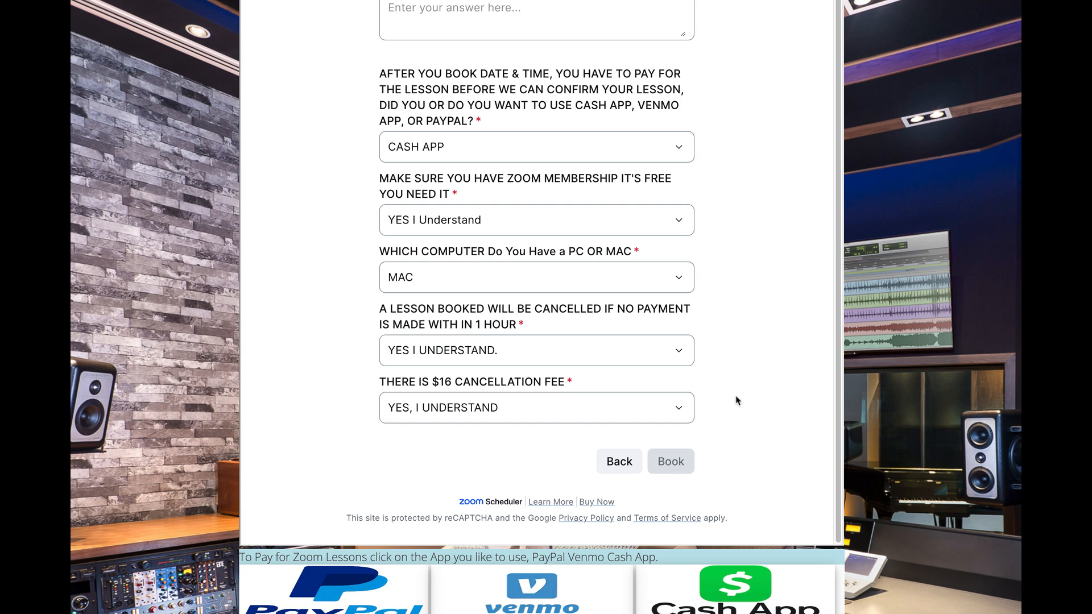
{"action": "scroll", "coordinate": [737, 401], "scroll_direction": "up", "scroll_amount": 2}
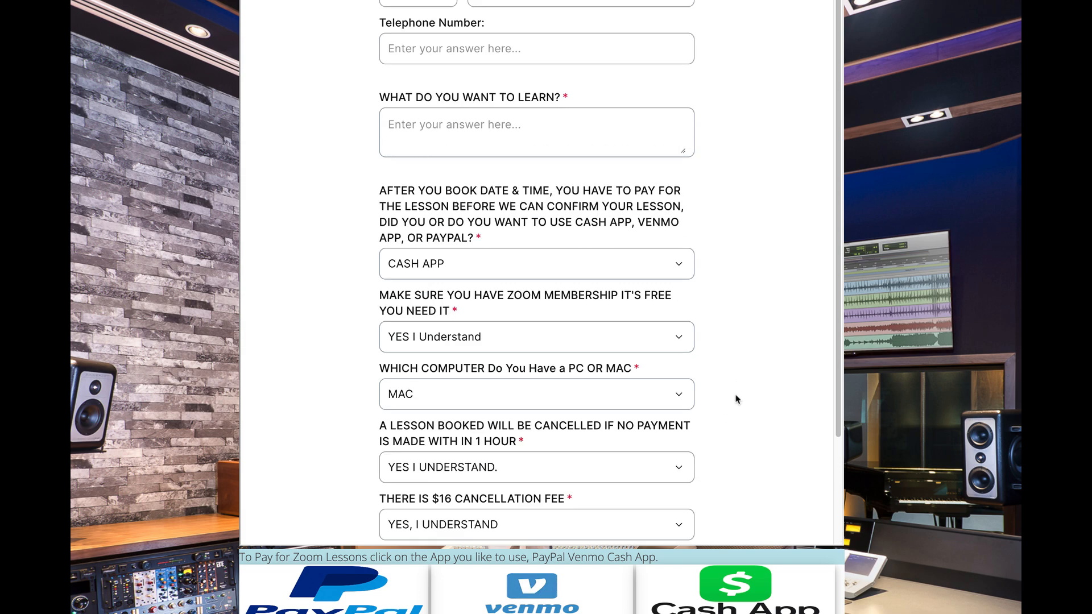
{"action": "scroll", "coordinate": [736, 398], "scroll_direction": "up", "scroll_amount": 15}
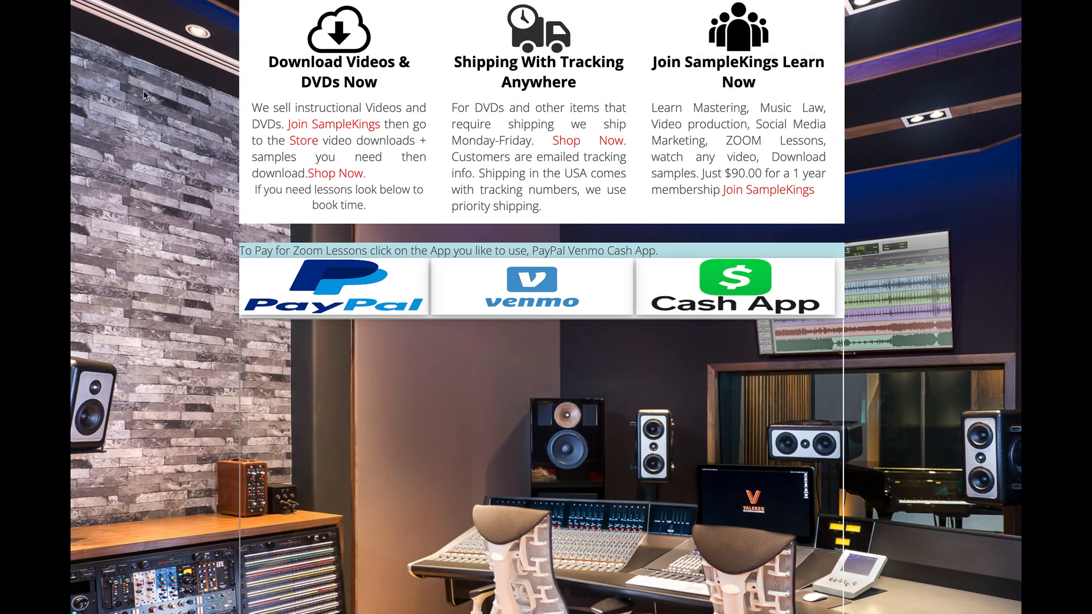
{"action": "scroll", "coordinate": [652, 358], "scroll_direction": "down", "scroll_amount": 2}
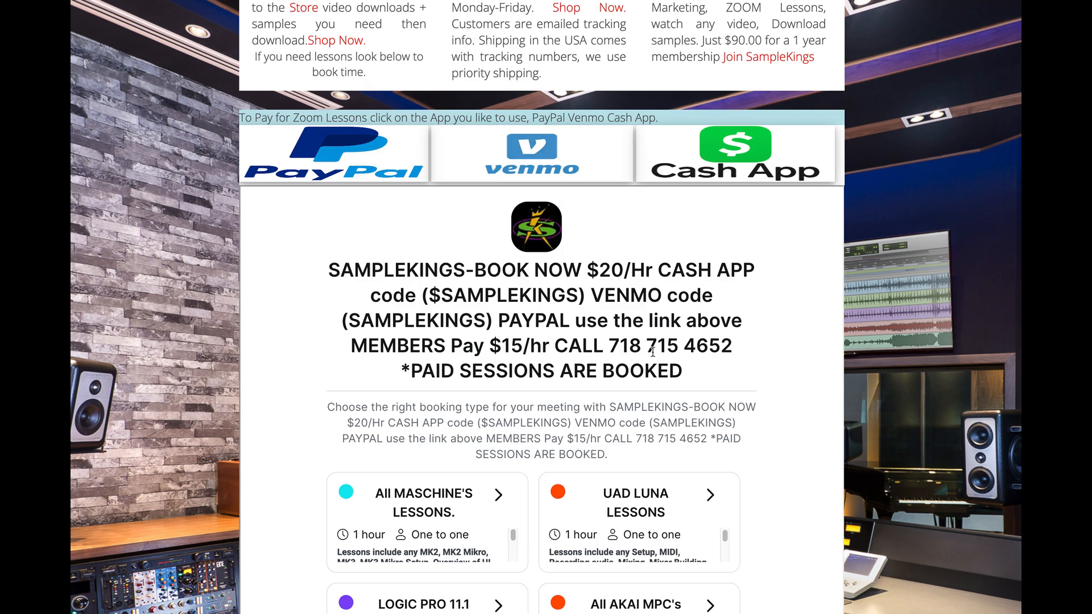
{"action": "left_click_drag", "start_coordinate": [561, 344], "coordinate": [730, 339]}
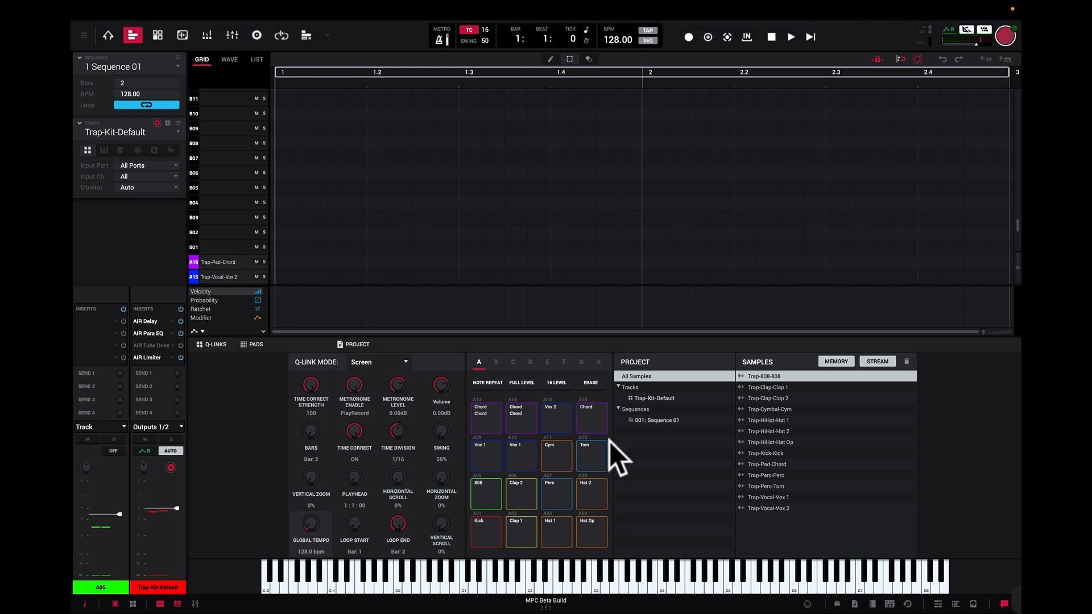
Step: In MPC, audition all sixteen bank A pads of the Trap-Kit-Default track, starting with the Kick
{"action": "left_click", "coordinate": [483, 531]}
{"action": "left_click", "coordinate": [525, 531]}
{"action": "left_click", "coordinate": [554, 530]}
{"action": "left_click", "coordinate": [591, 531]}
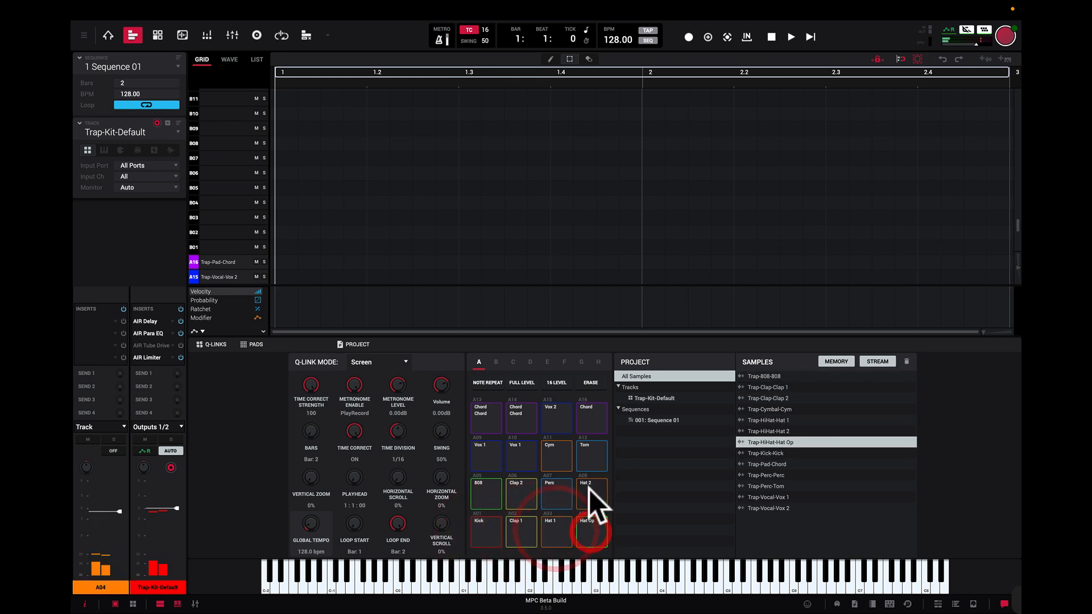
{"action": "left_click", "coordinate": [589, 489]}
{"action": "left_click", "coordinate": [550, 488]}
{"action": "left_click", "coordinate": [507, 490]}
{"action": "left_click", "coordinate": [490, 487]}
{"action": "left_click", "coordinate": [483, 458]}
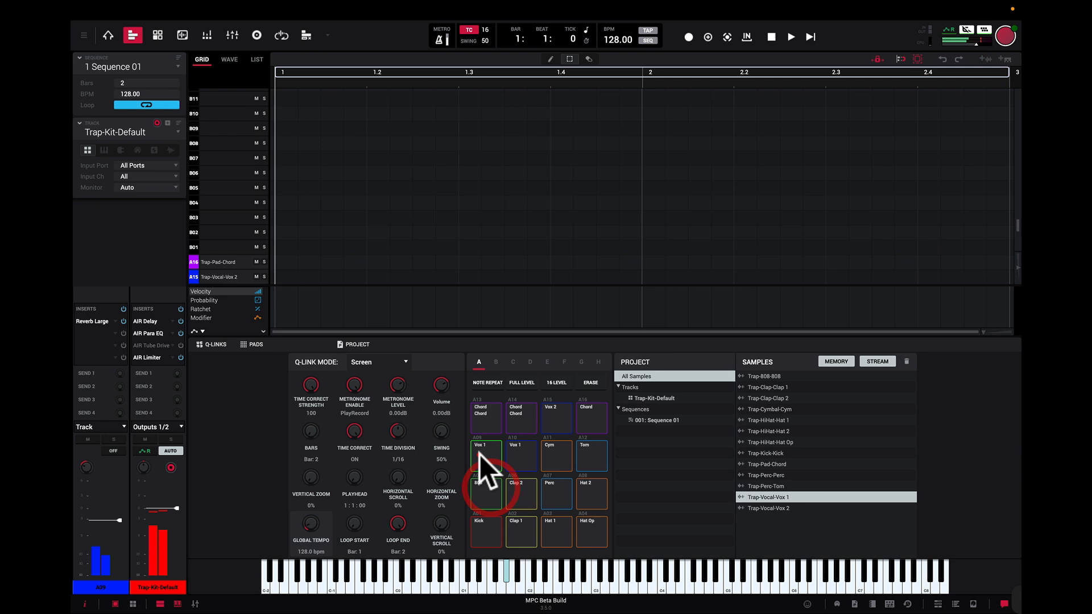
{"action": "left_click", "coordinate": [536, 458]}
{"action": "left_click", "coordinate": [552, 456]}
{"action": "left_click", "coordinate": [590, 453]}
{"action": "left_click", "coordinate": [587, 425]}
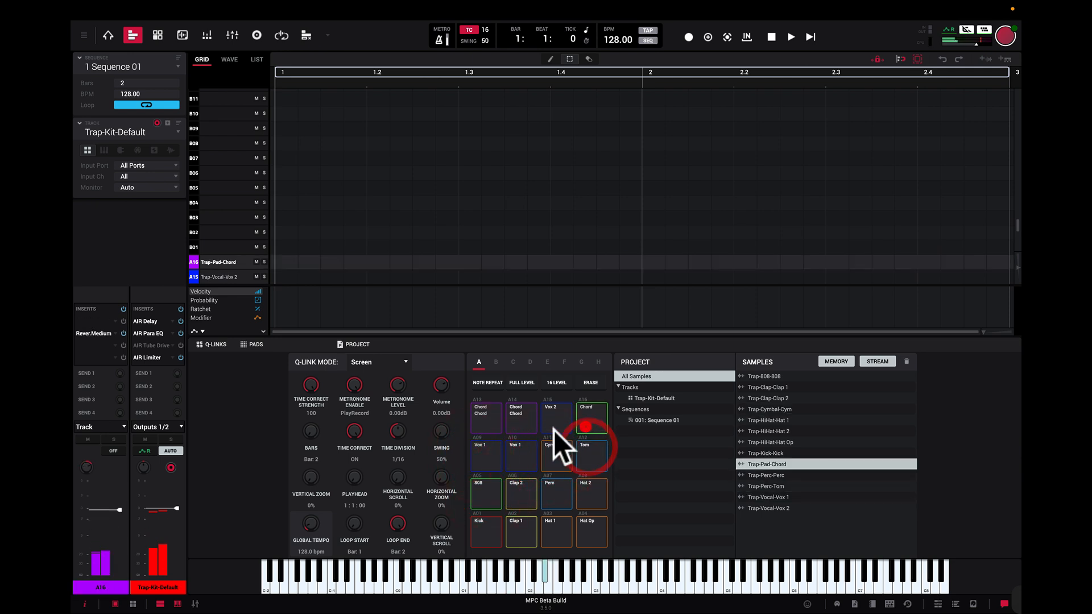
{"action": "left_click", "coordinate": [552, 425]}
{"action": "left_click", "coordinate": [528, 426]}
{"action": "left_click", "coordinate": [487, 428]}
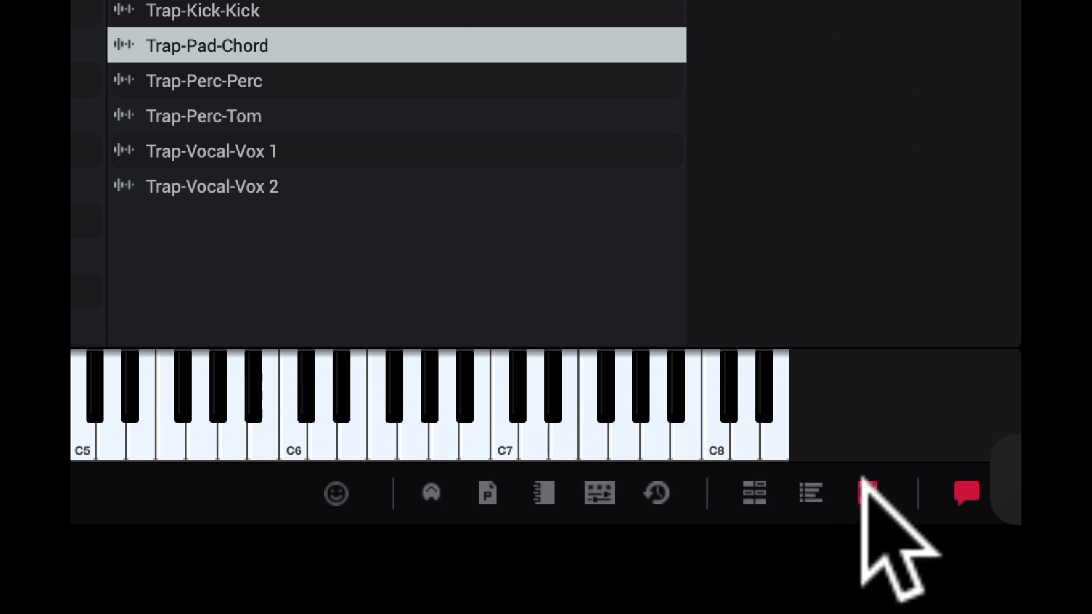
Step: Show the file browser and view the contents of folder shortcuts 5, 4, 3 and 2
{"action": "left_click", "coordinate": [864, 484]}
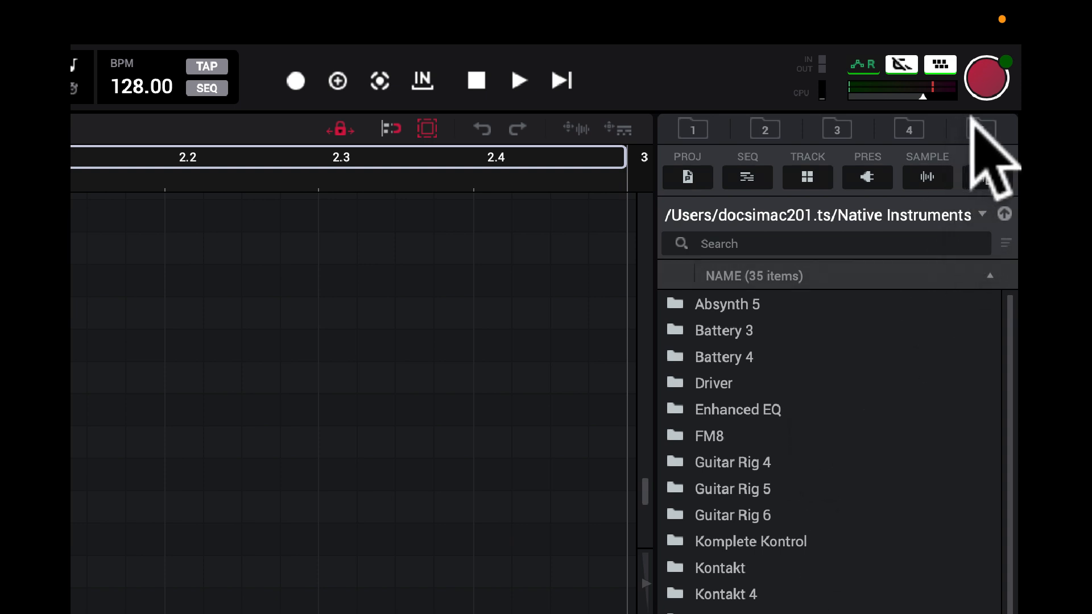
{"action": "left_click", "coordinate": [979, 130]}
{"action": "left_click", "coordinate": [905, 126]}
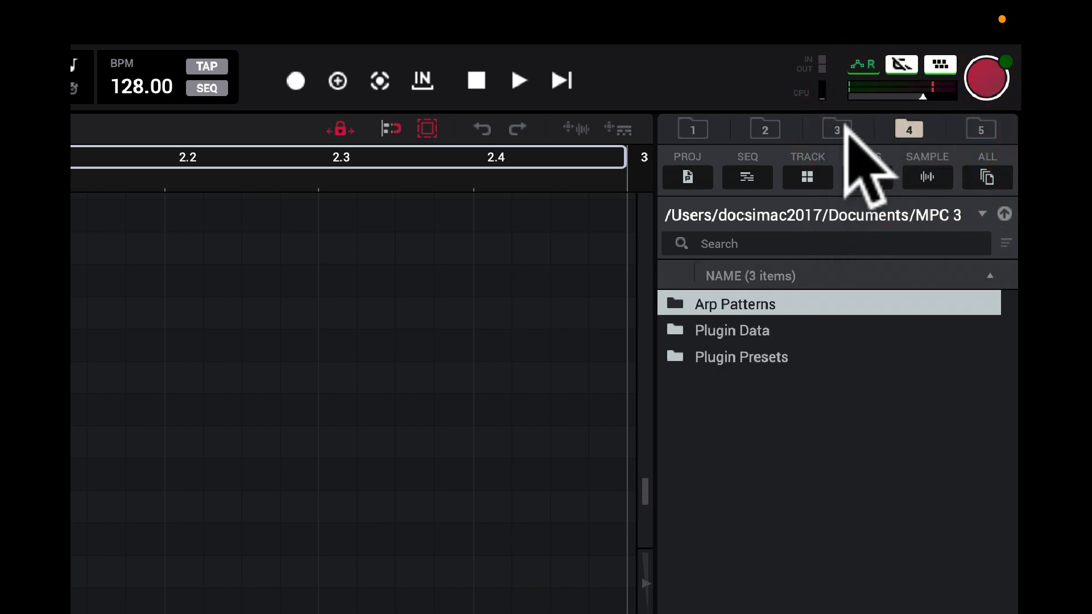
{"action": "left_click", "coordinate": [838, 124]}
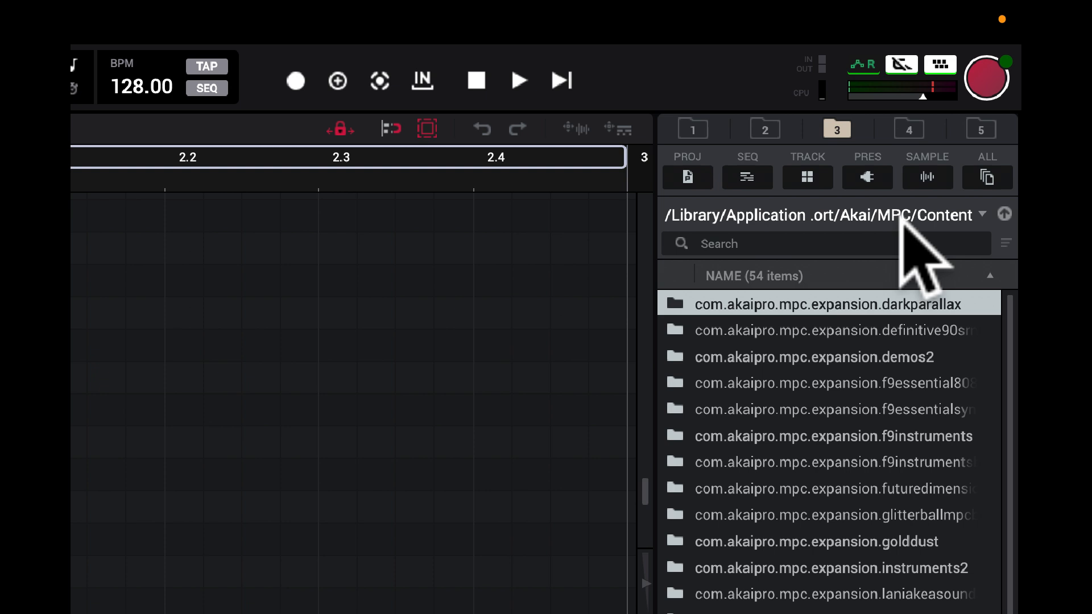
{"action": "left_click", "coordinate": [764, 128]}
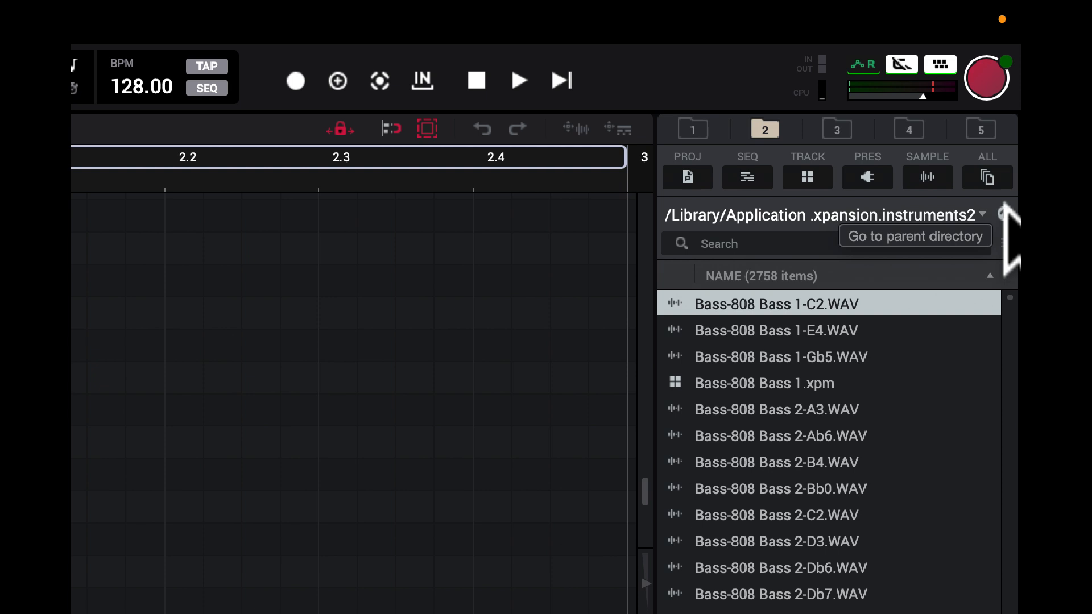
Step: Go up two folder levels to Akai/MPC, look through the expansion locations and open the vault2 expansion folder
{"action": "left_click", "coordinate": [1004, 213]}
{"action": "left_click", "coordinate": [1004, 212]}
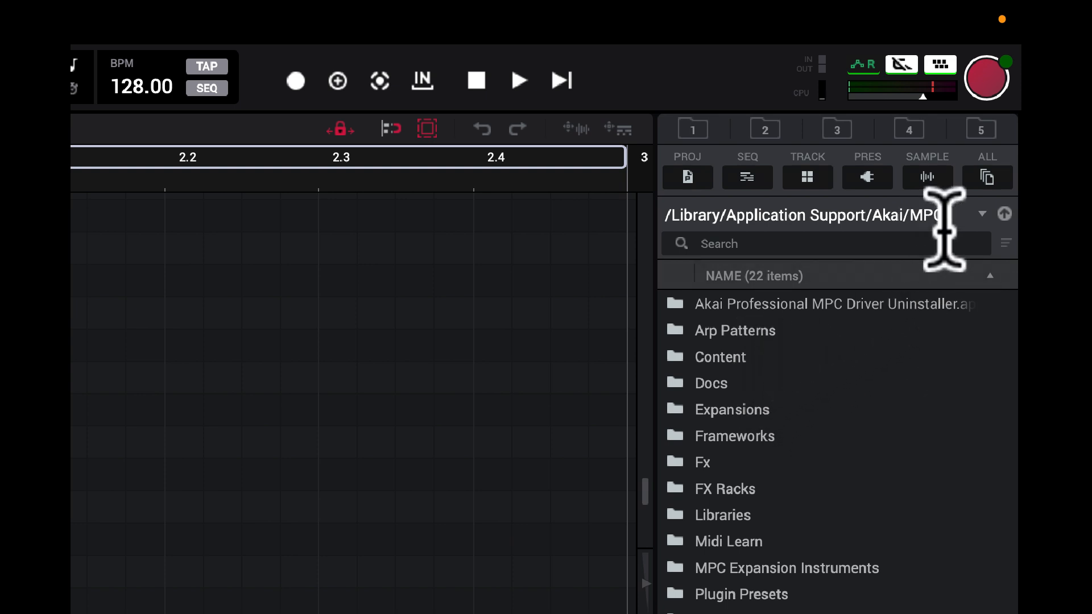
{"action": "left_click", "coordinate": [983, 214]}
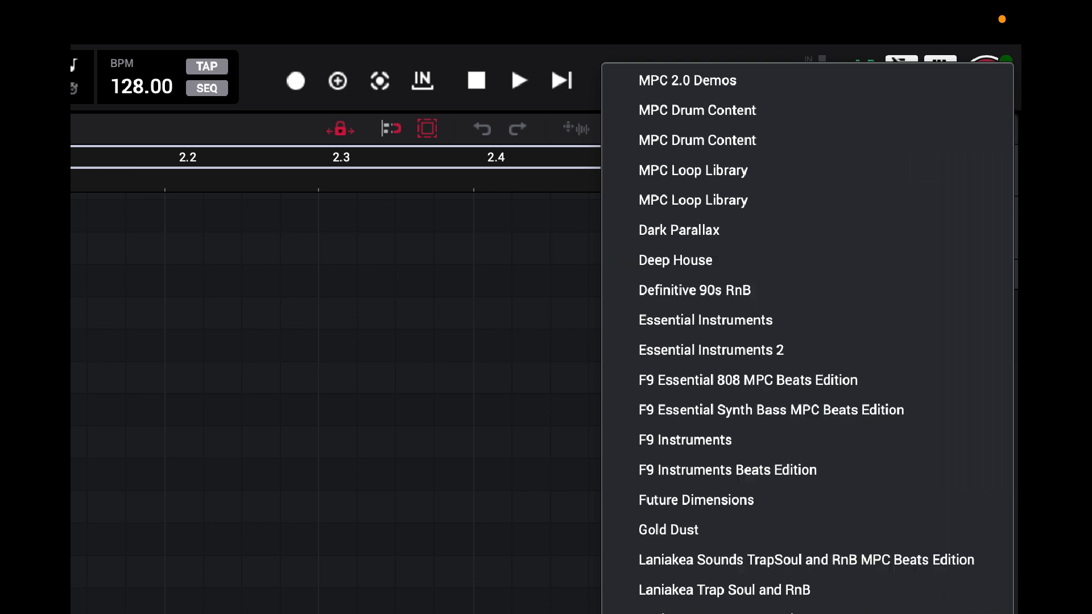
{"action": "scroll", "coordinate": [807, 364], "scroll_direction": "down", "scroll_amount": 10}
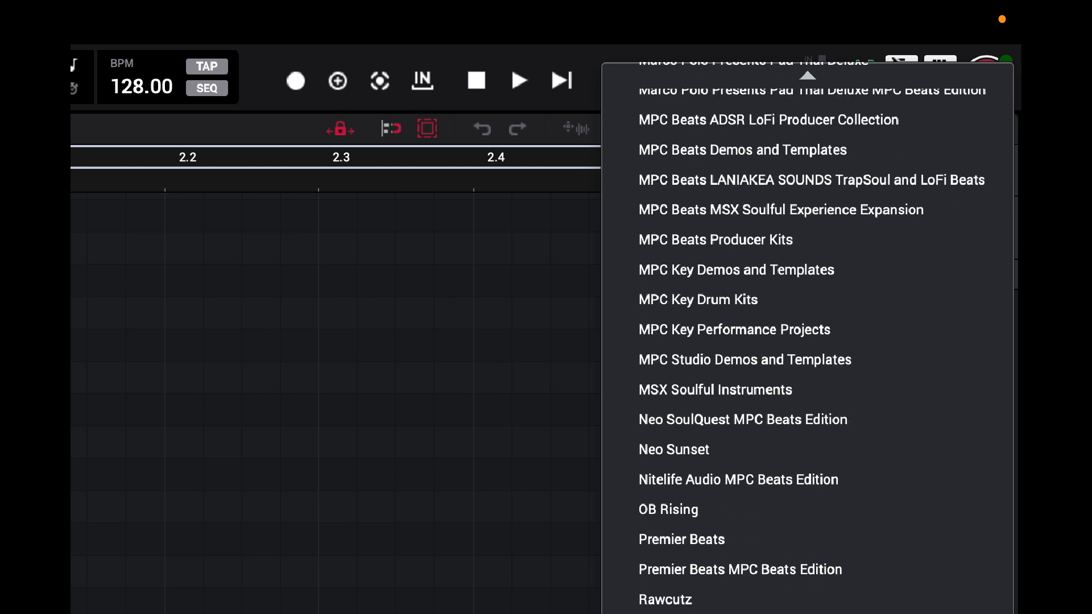
{"action": "left_click", "coordinate": [910, 569]}
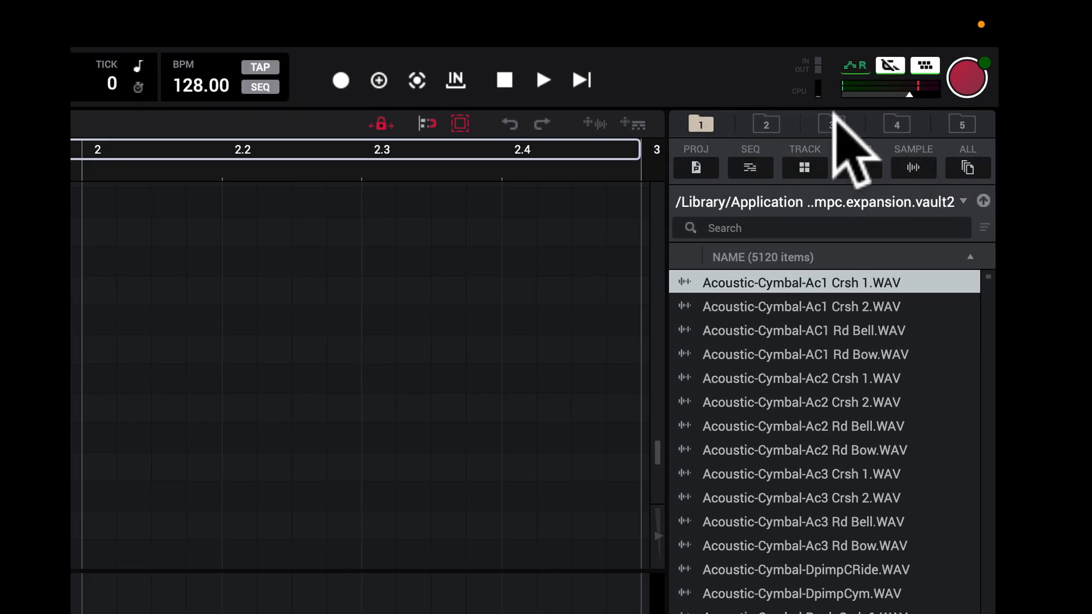
Step: Compare folder shortcuts 5, 4, 3 and 2 again and return to shortcut 1 with the vault2 samples
{"action": "left_click", "coordinate": [963, 123]}
{"action": "left_click", "coordinate": [897, 122]}
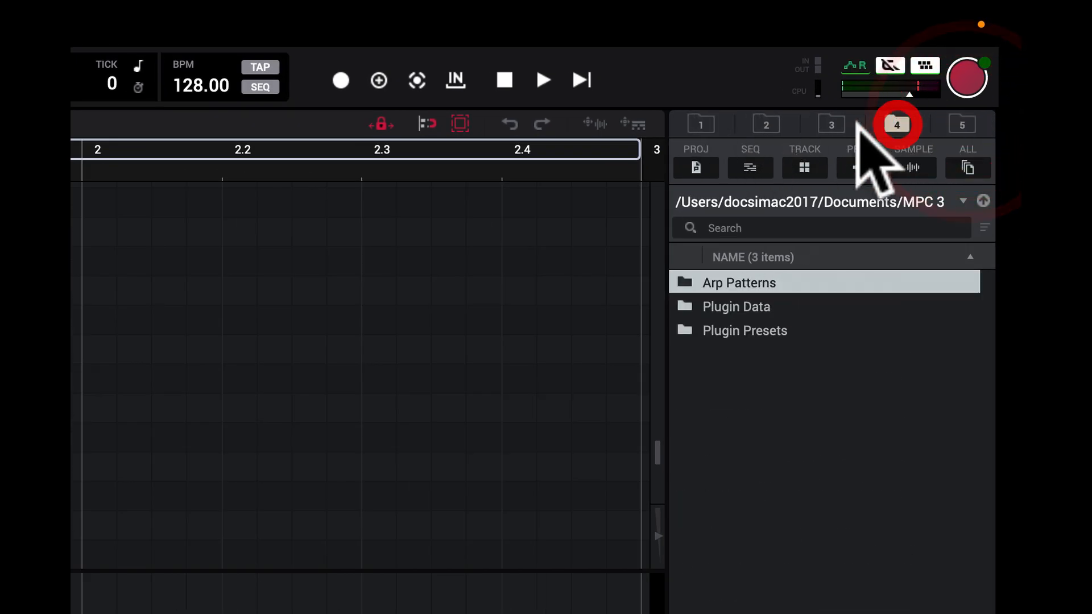
{"action": "left_click", "coordinate": [832, 123]}
{"action": "left_click", "coordinate": [762, 123]}
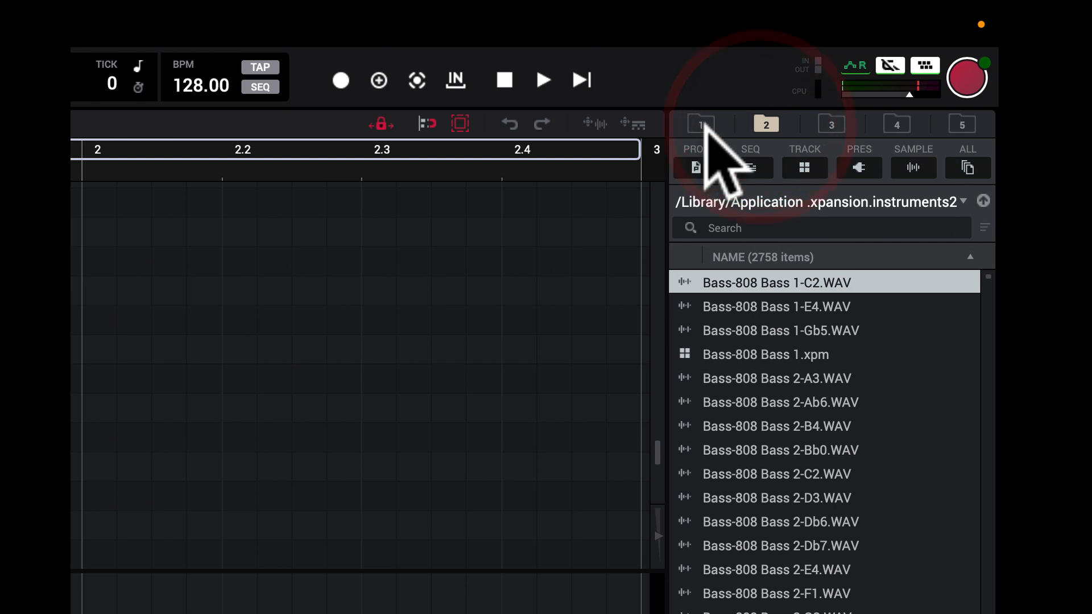
{"action": "left_click", "coordinate": [700, 123]}
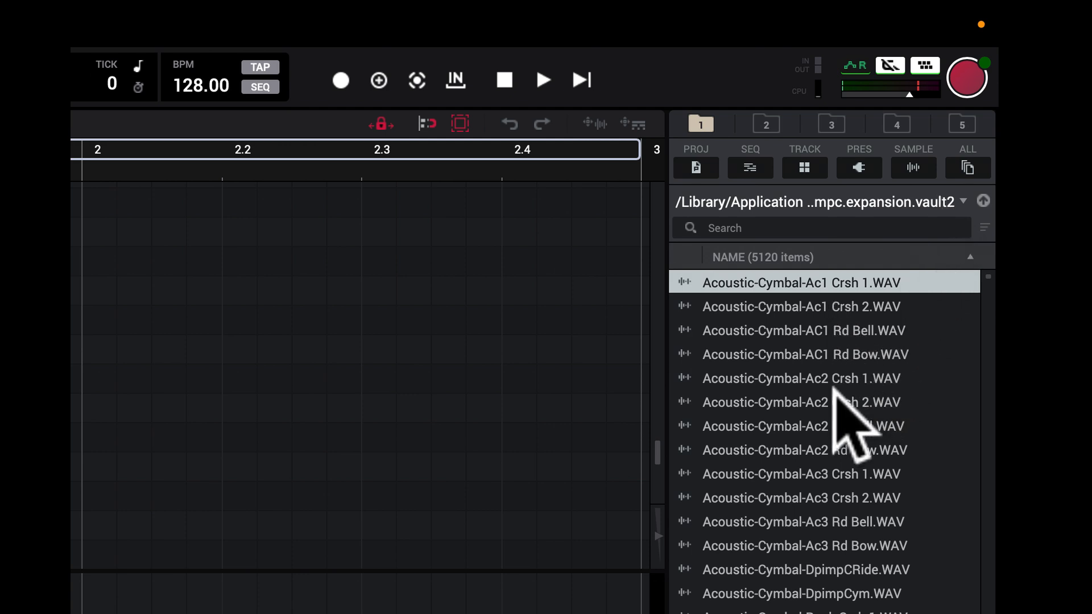
Step: Preview the Acoustic-Cymbal samples Ac2 Rd Bell, Ac3 Rd Bell, Ac2 Crsh 1 and Ac1 Crsh 1, and sort the file names in descending order
{"action": "left_click", "coordinate": [856, 426]}
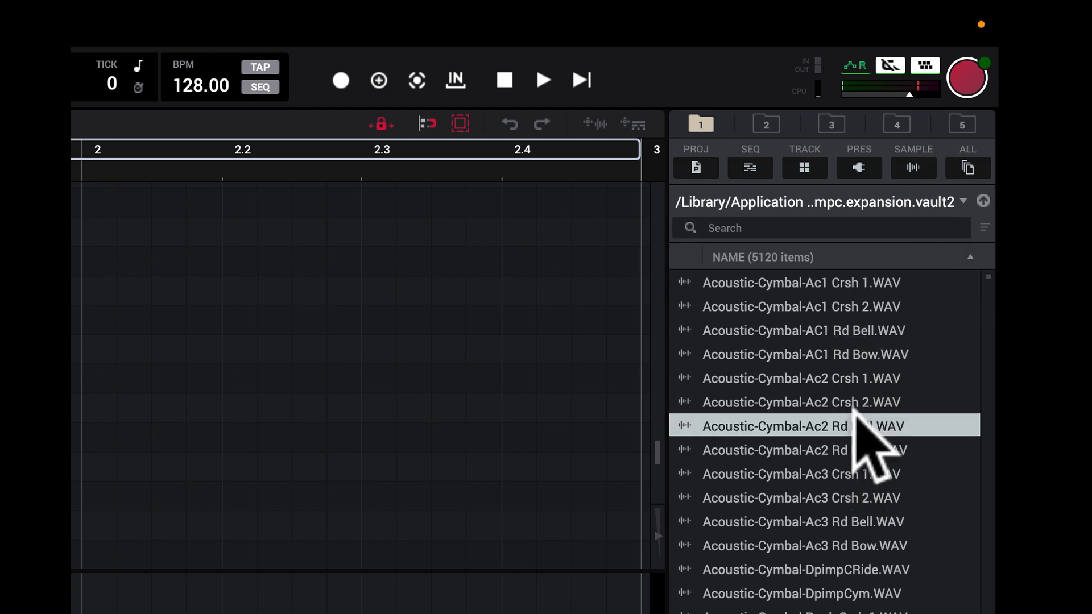
{"action": "left_click", "coordinate": [819, 522]}
{"action": "left_click", "coordinate": [794, 377]}
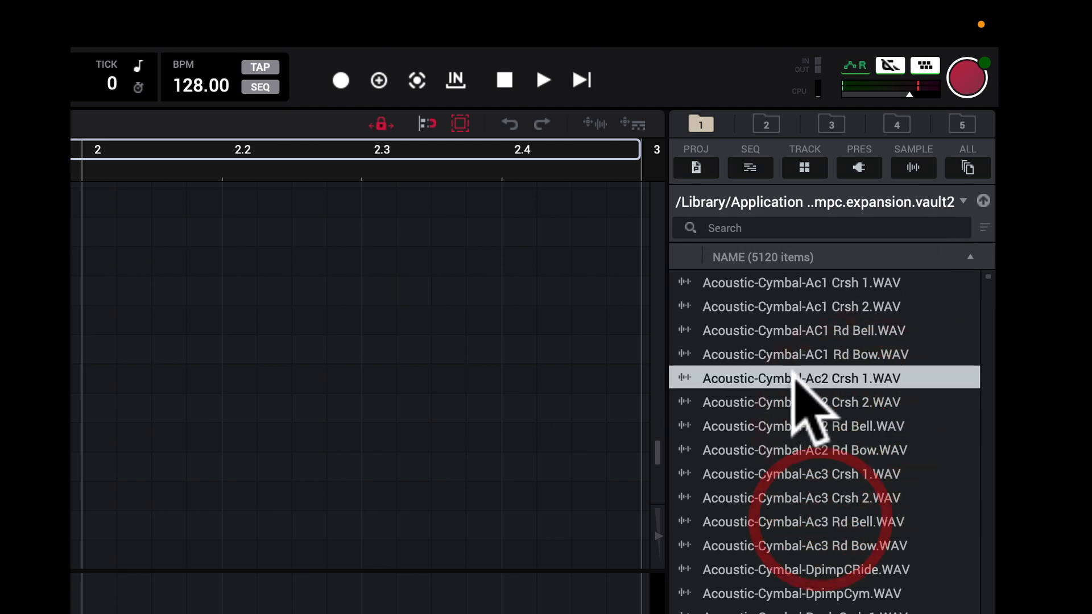
{"action": "left_click", "coordinate": [780, 282]}
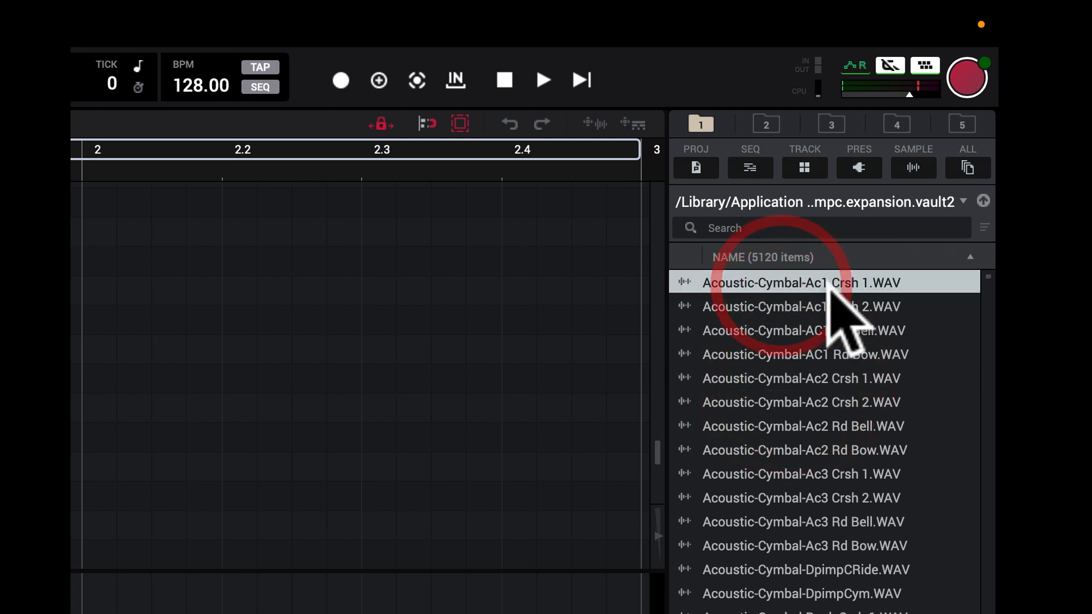
{"action": "left_click", "coordinate": [972, 256]}
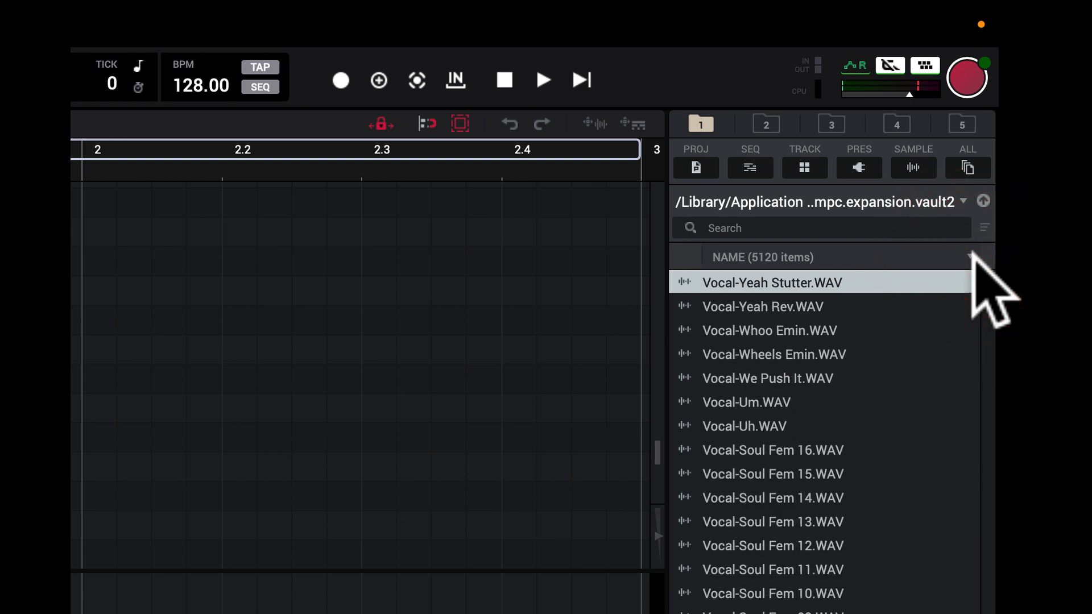
Step: Preview the Vocal-Wheels Emin sample repeatedly and lower the preview volume slightly
{"action": "left_click", "coordinate": [685, 348]}
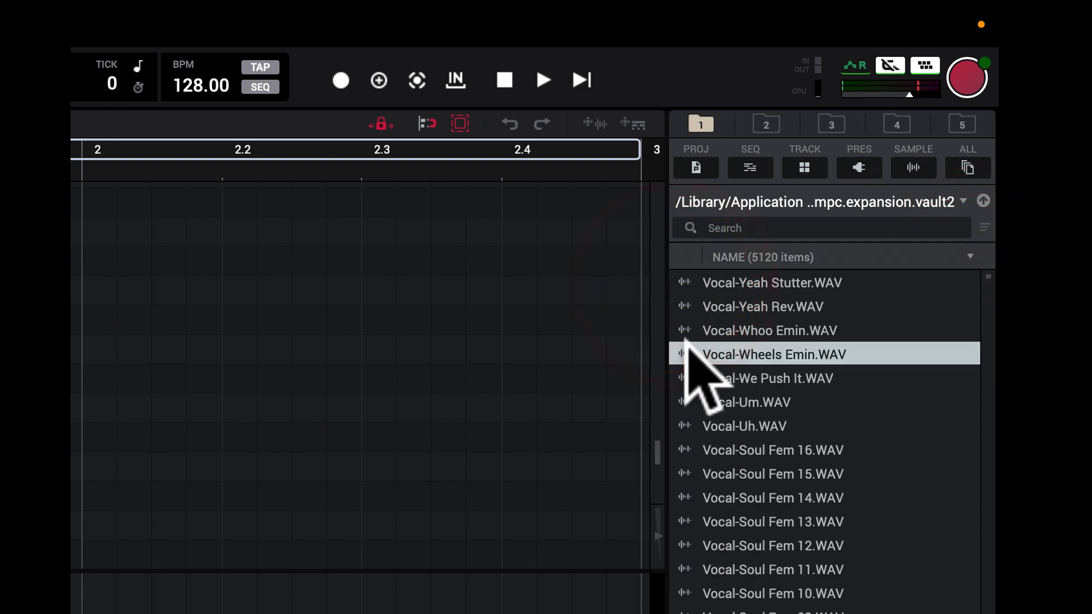
{"action": "left_click", "coordinate": [686, 349]}
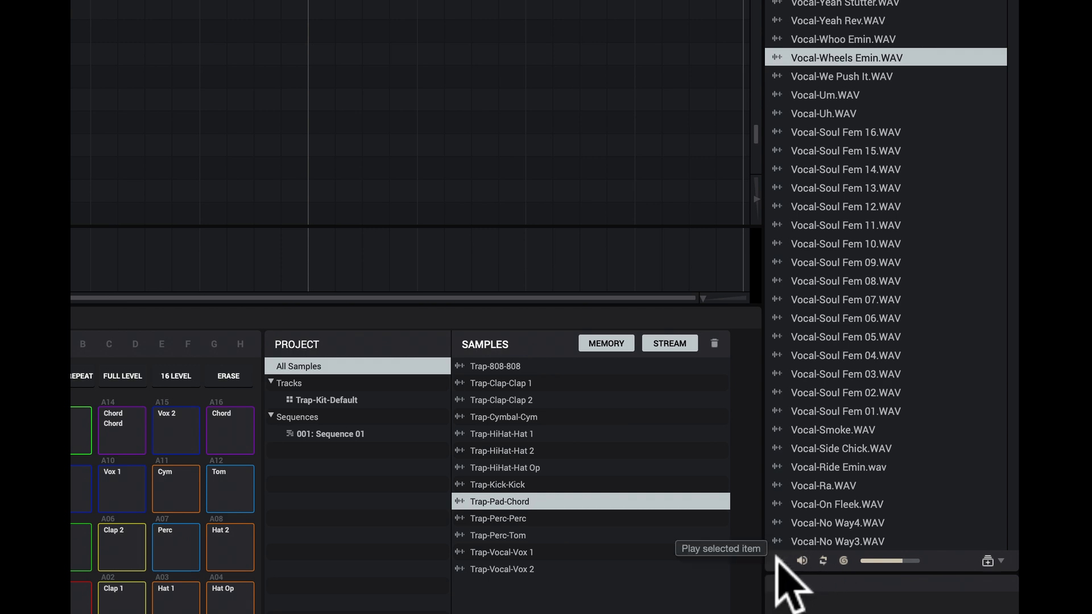
{"action": "left_click", "coordinate": [779, 561]}
{"action": "left_click", "coordinate": [778, 560]}
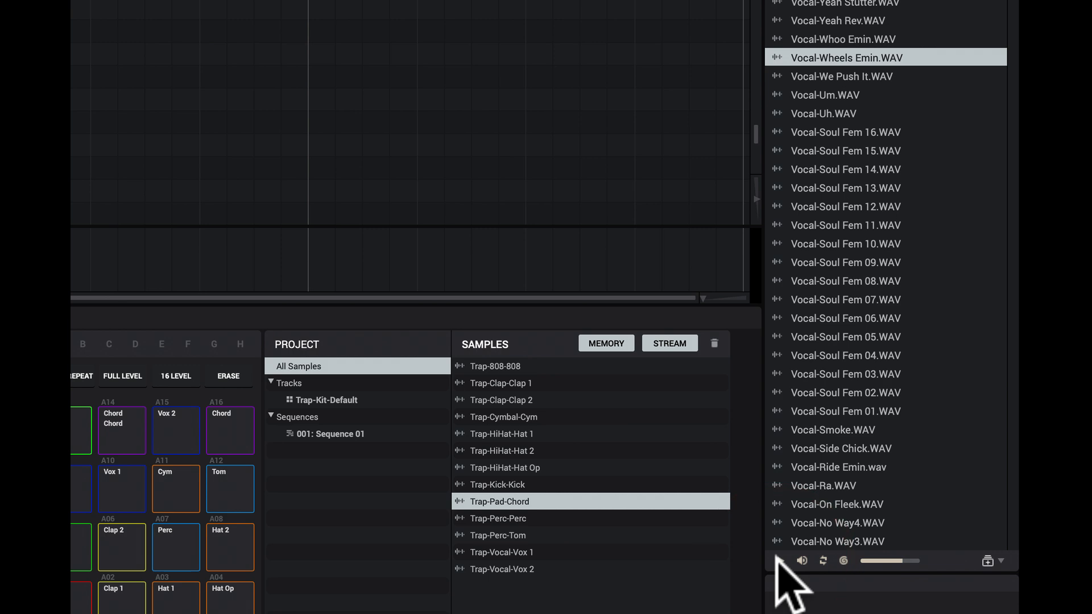
{"action": "left_click", "coordinate": [779, 560]}
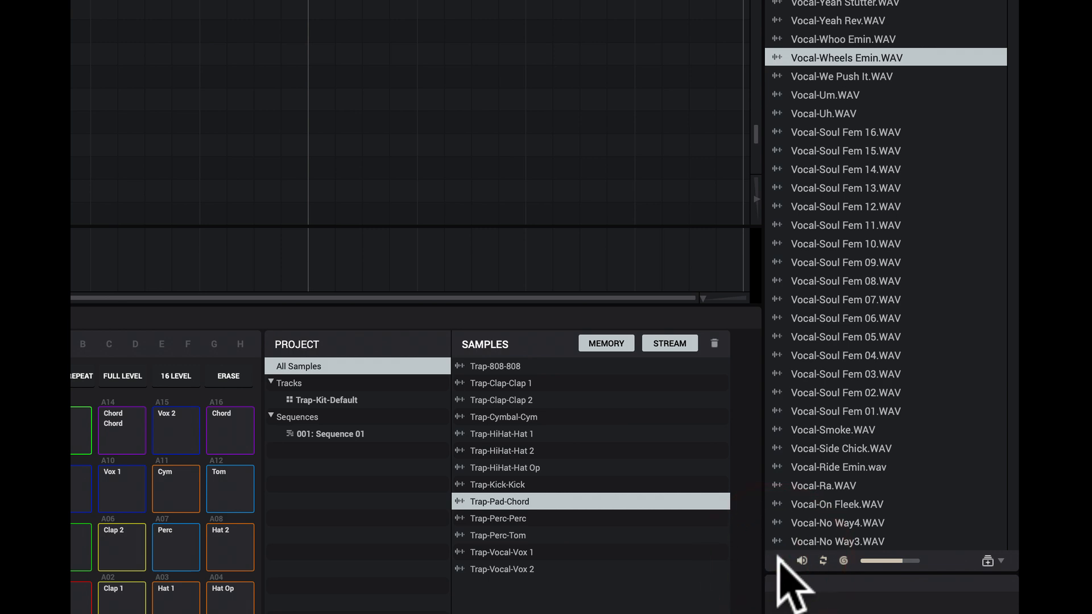
{"action": "left_click", "coordinate": [891, 555]}
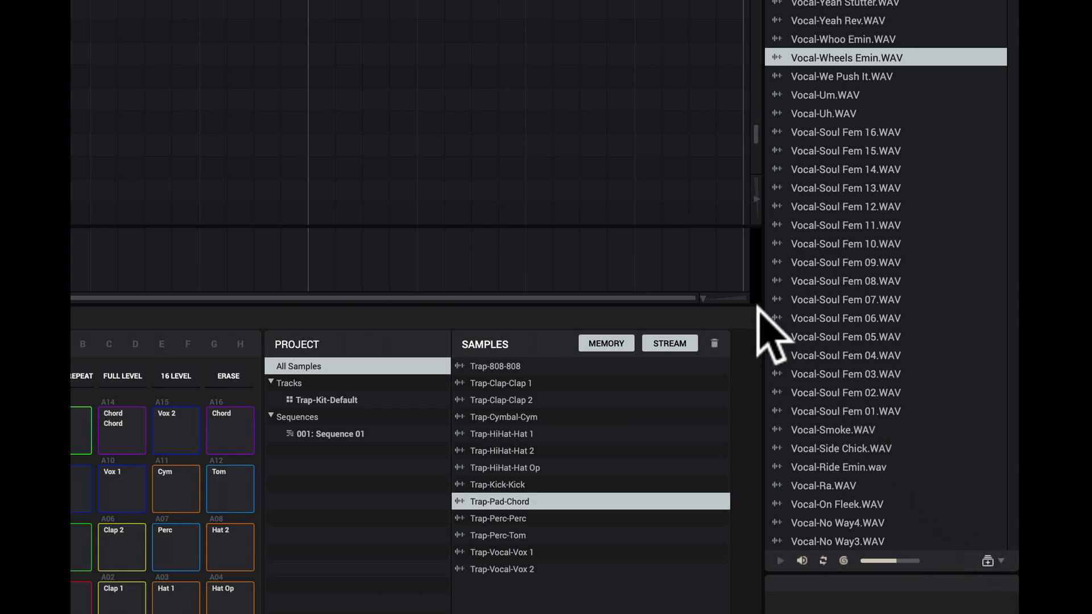
Step: Sort the file names in ascending order and filter the vault2 folder by samples, tracks and finally sequences
{"action": "left_click", "coordinate": [999, 95]}
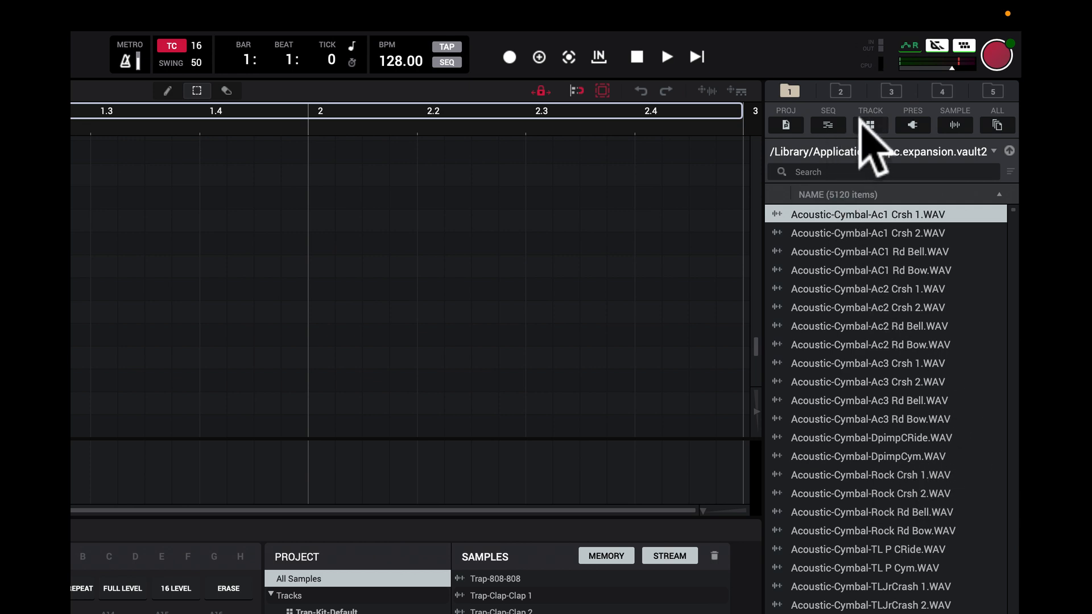
{"action": "left_click", "coordinate": [954, 125]}
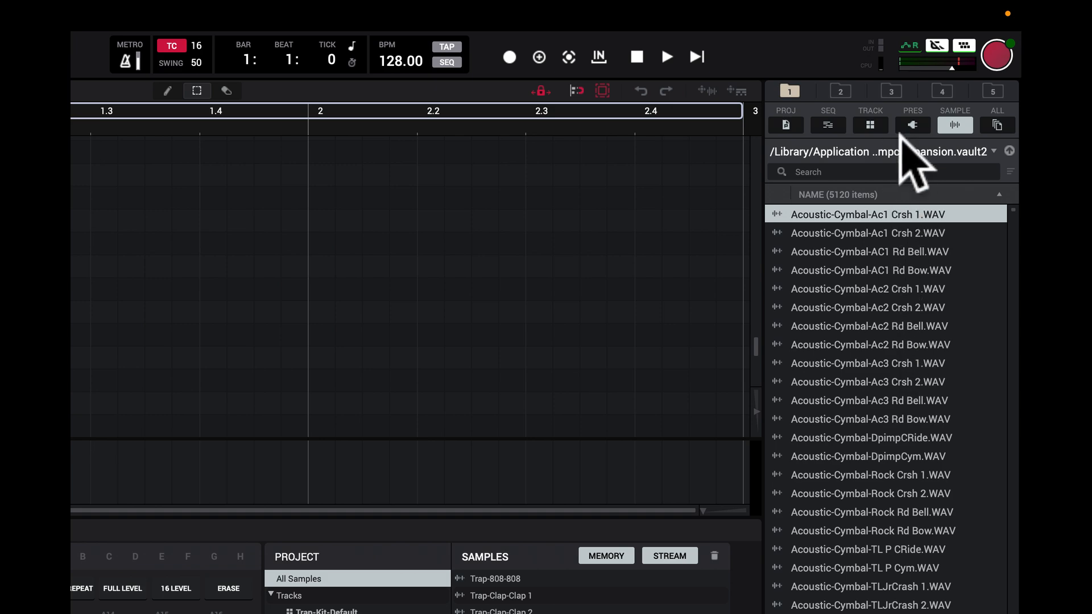
{"action": "left_click", "coordinate": [871, 129]}
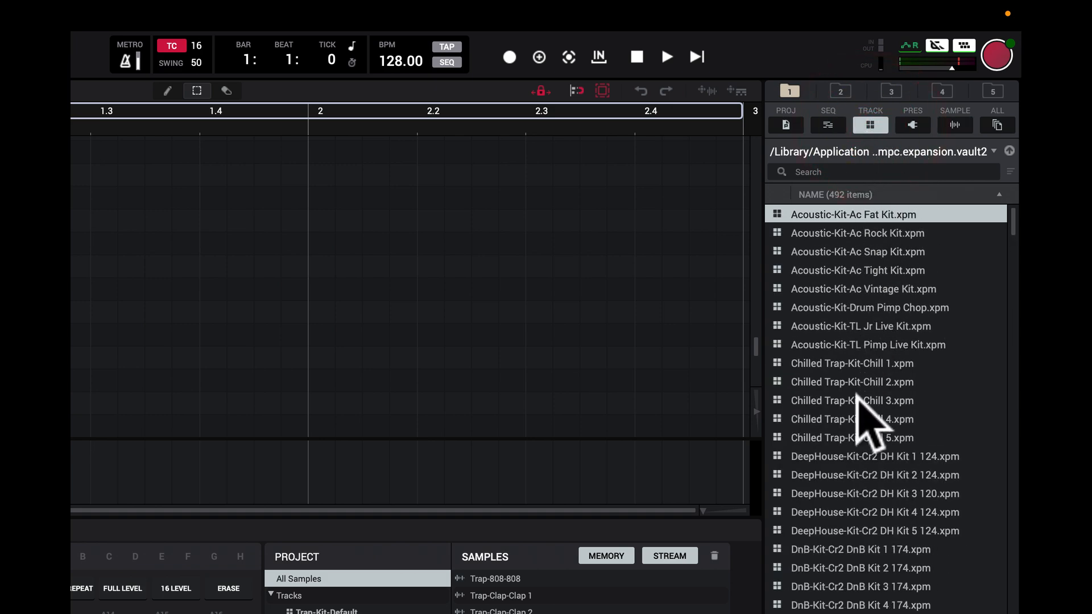
{"action": "left_click", "coordinate": [828, 126]}
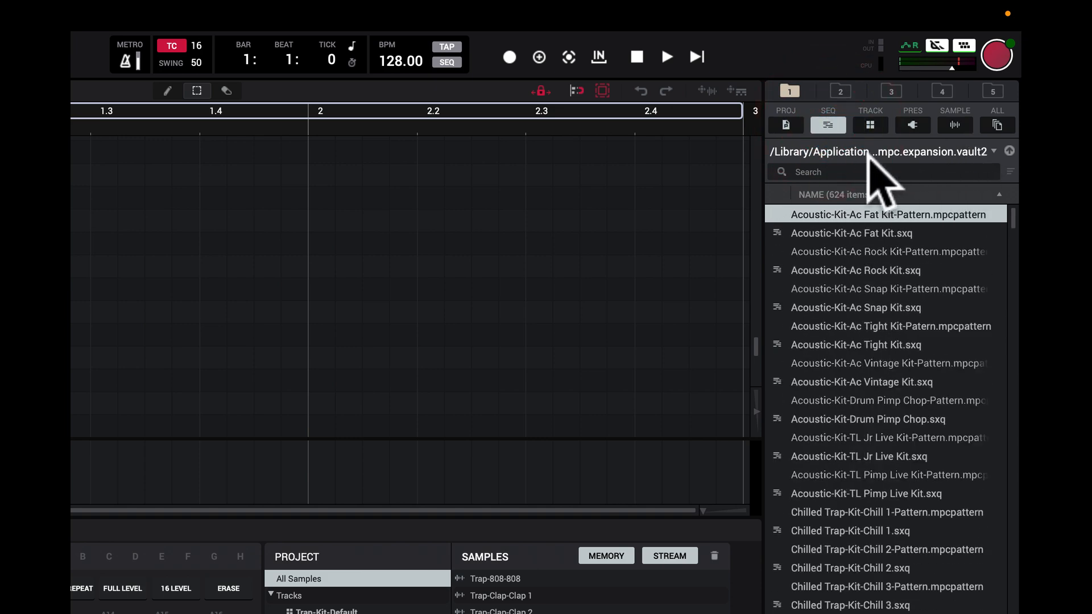
Step: Switch to folder shortcut 2 and open the MPC Loop Library from the list of expansion locations
{"action": "left_click", "coordinate": [842, 91]}
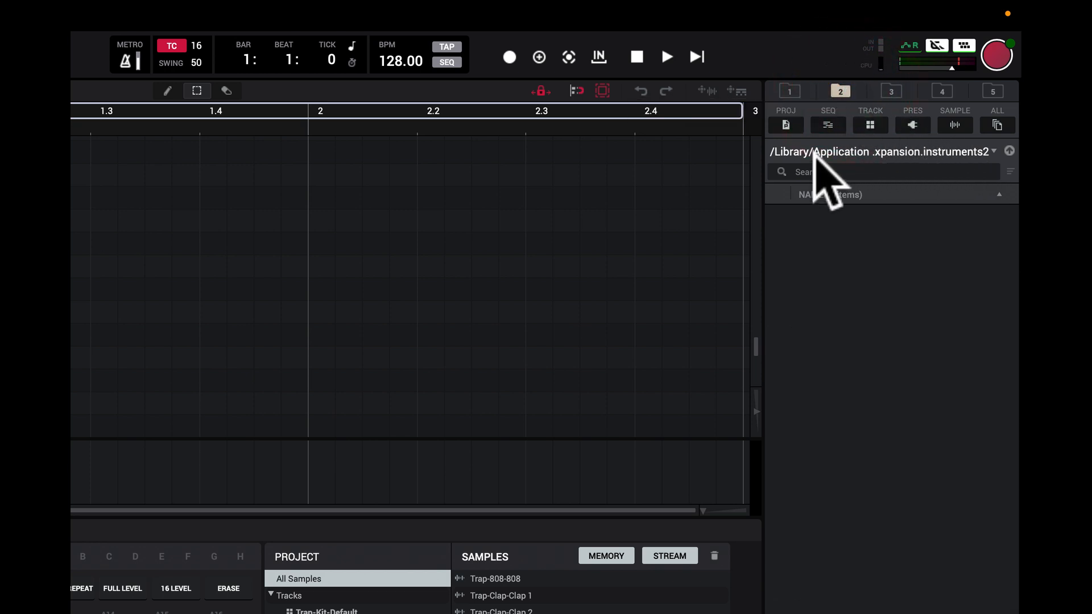
{"action": "left_click", "coordinate": [961, 149]}
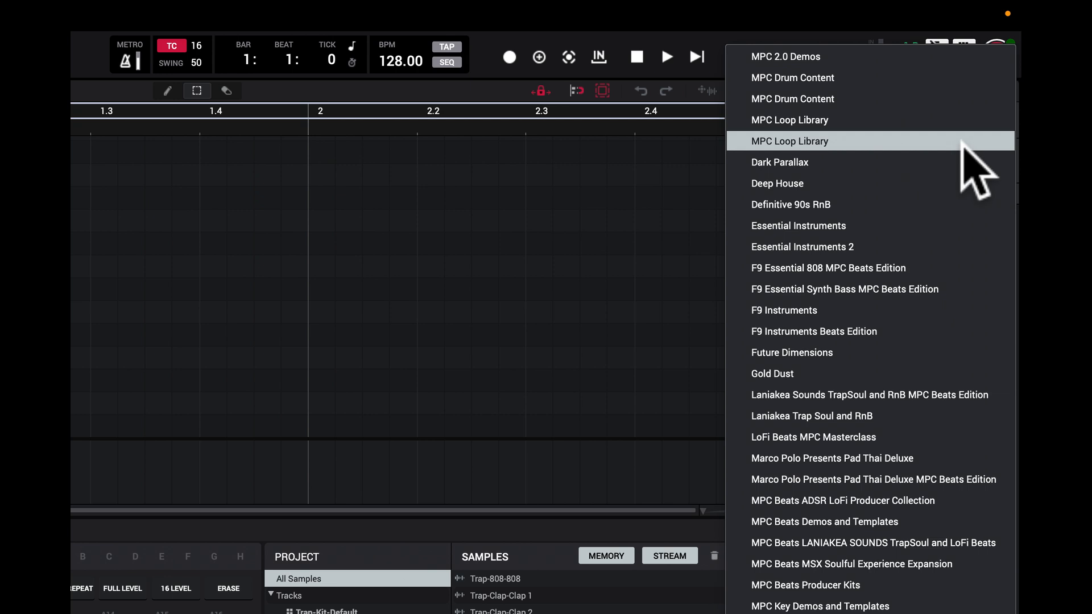
{"action": "left_click", "coordinate": [962, 142]}
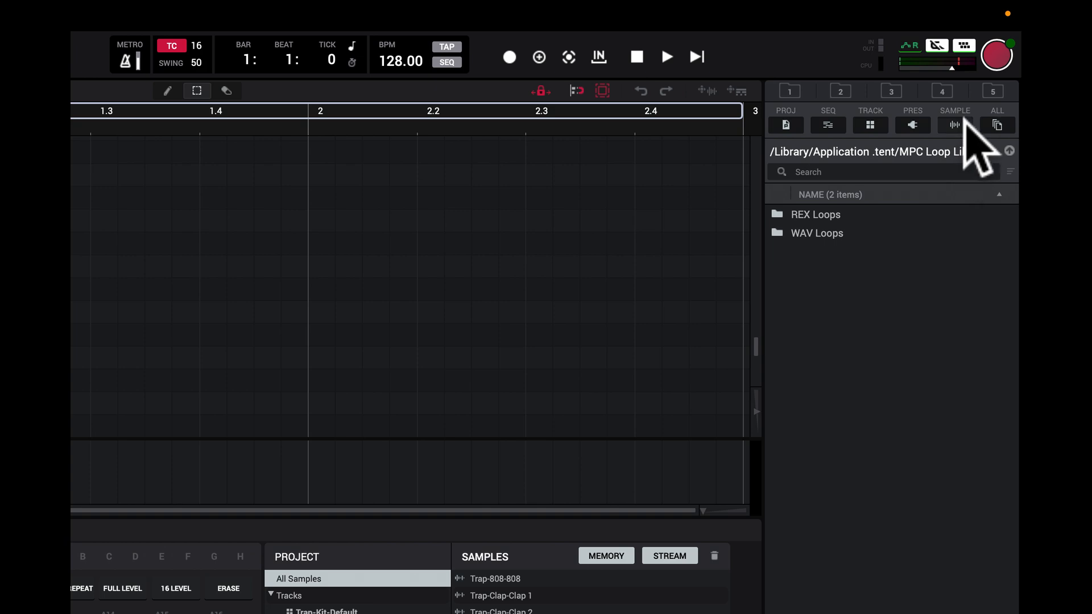
Step: Go up two folder levels to Akai/MPC and open the Deep House expansion location
{"action": "left_click", "coordinate": [1009, 151]}
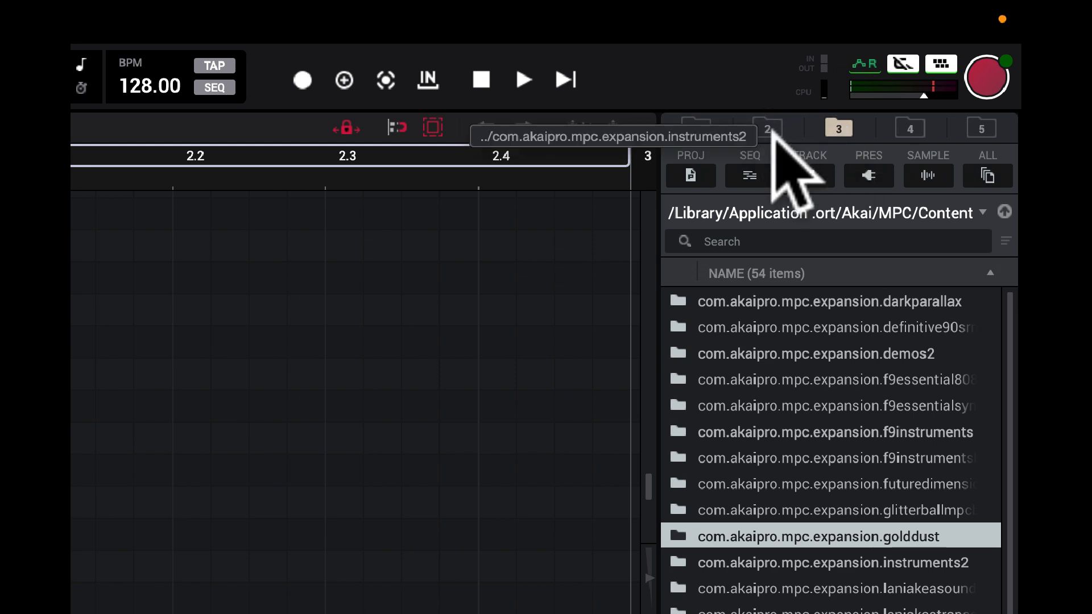
{"action": "left_click", "coordinate": [1004, 210]}
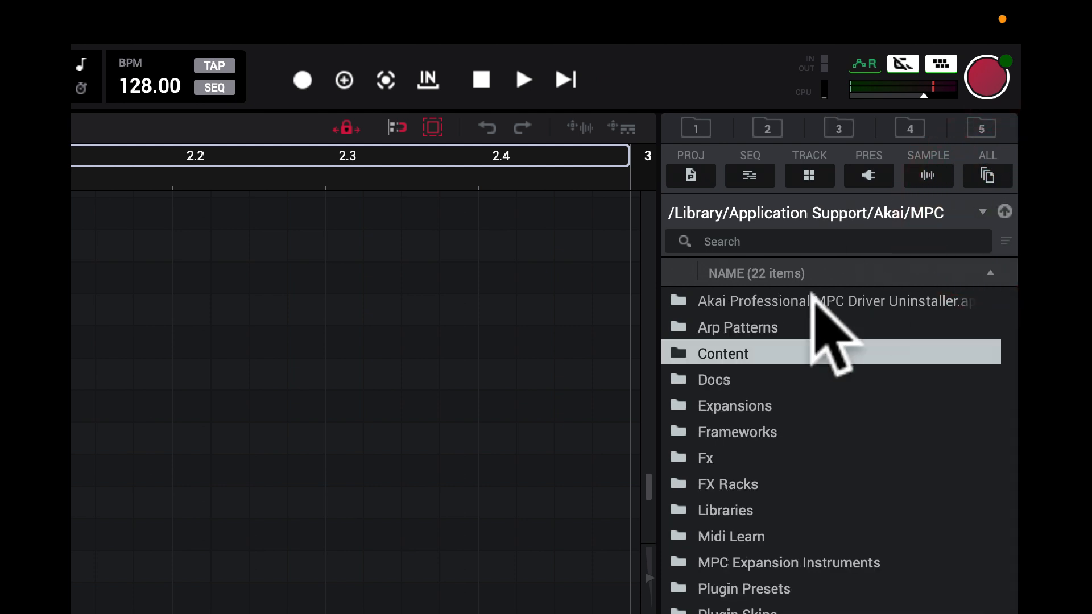
{"action": "left_click", "coordinate": [979, 209]}
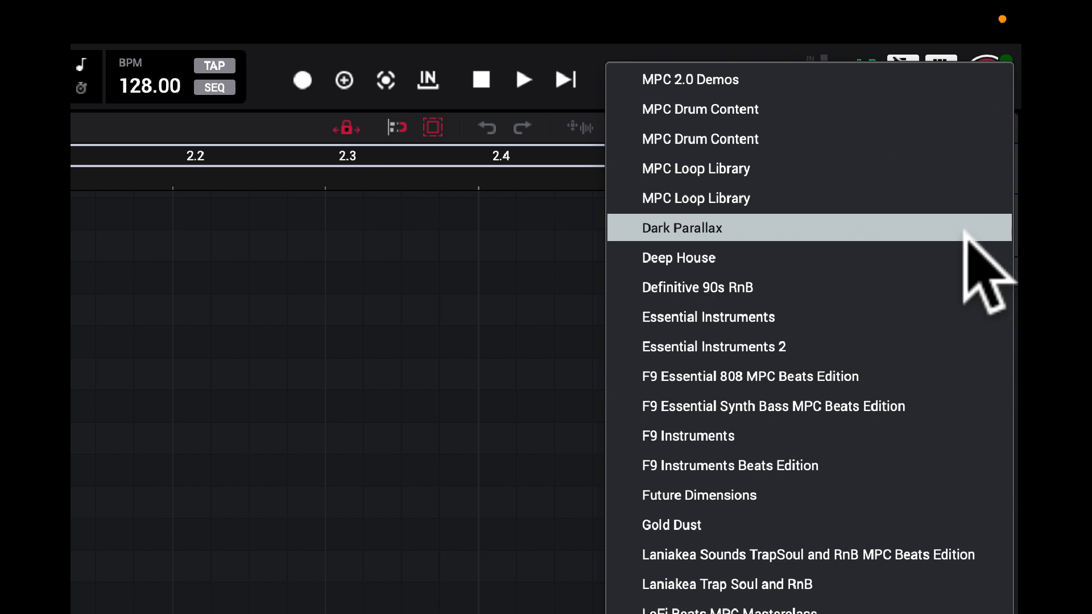
{"action": "left_click", "coordinate": [962, 250]}
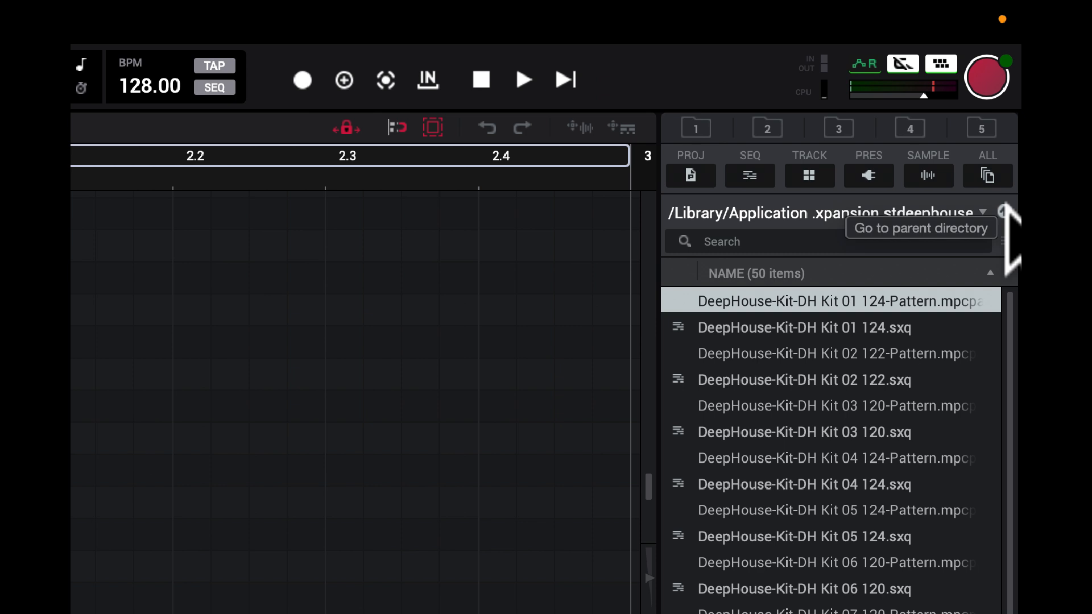
Step: Filter the Deep House expansion files by tracks, sequences and finally samples
{"action": "left_click", "coordinate": [810, 177]}
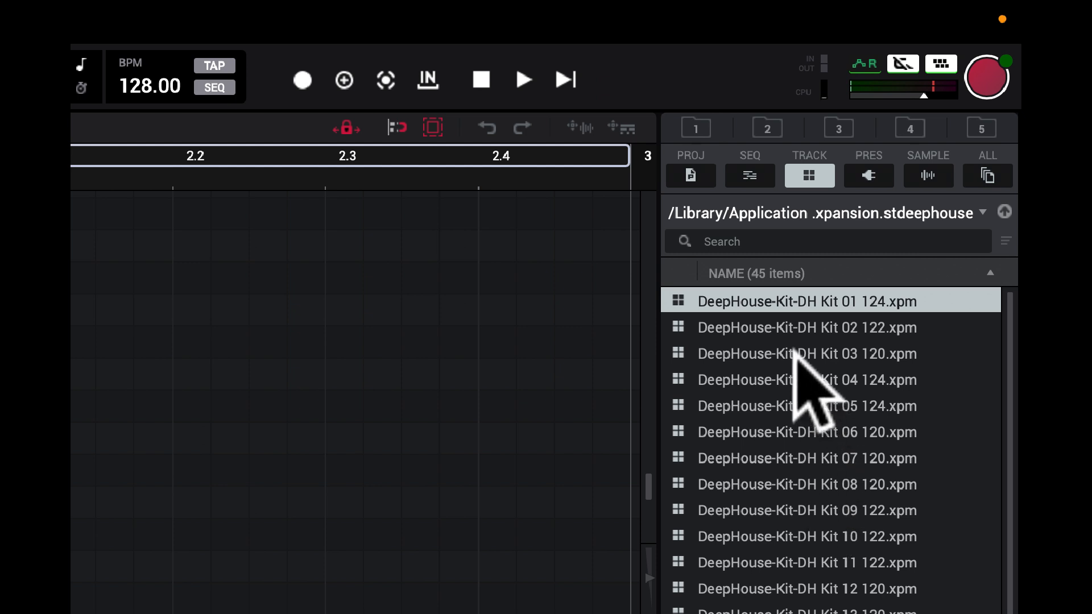
{"action": "left_click", "coordinate": [751, 177]}
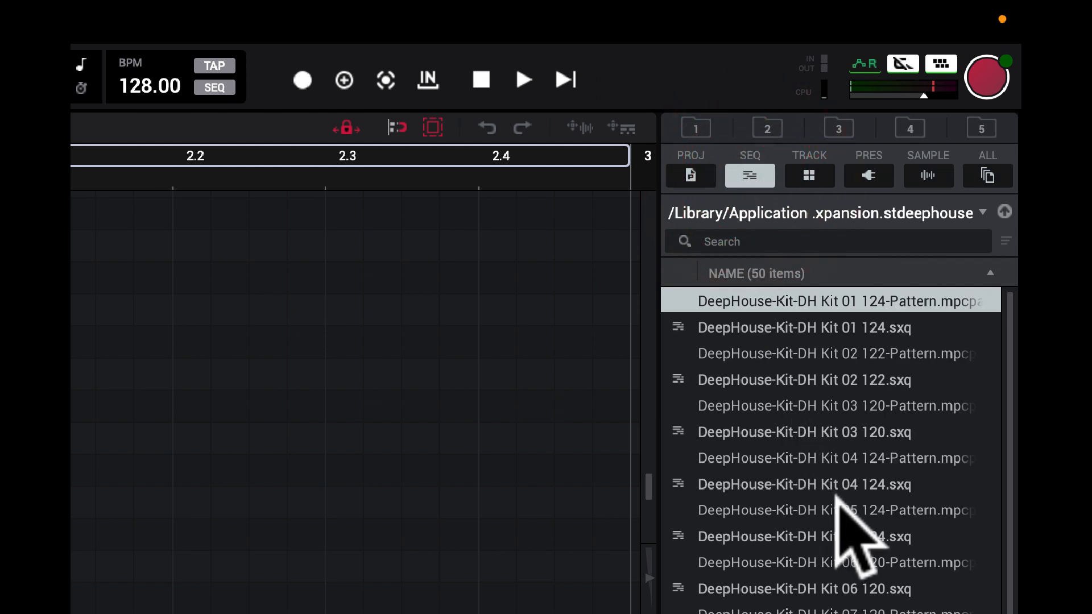
{"action": "left_click", "coordinate": [928, 176]}
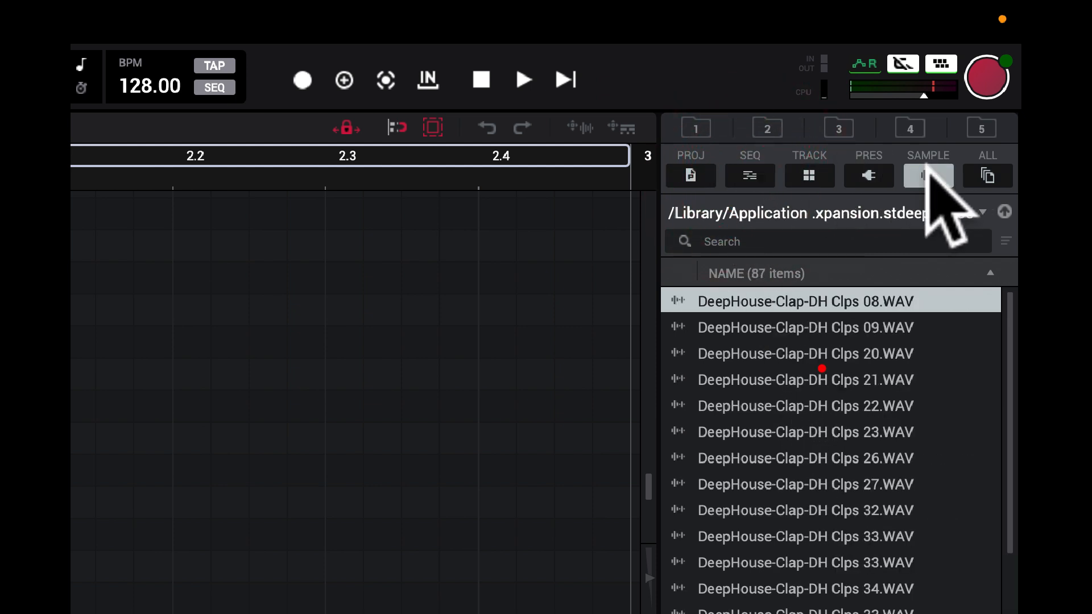
Step: Search the Deep House samples for BASS
{"action": "left_click", "coordinate": [807, 242]}
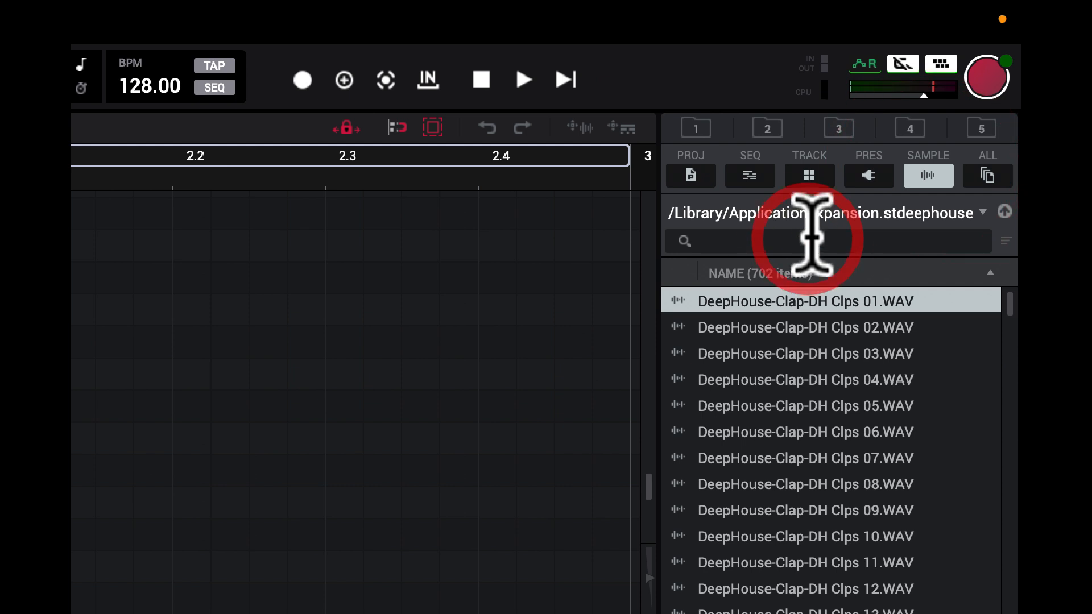
{"action": "type", "text": "BASS"}
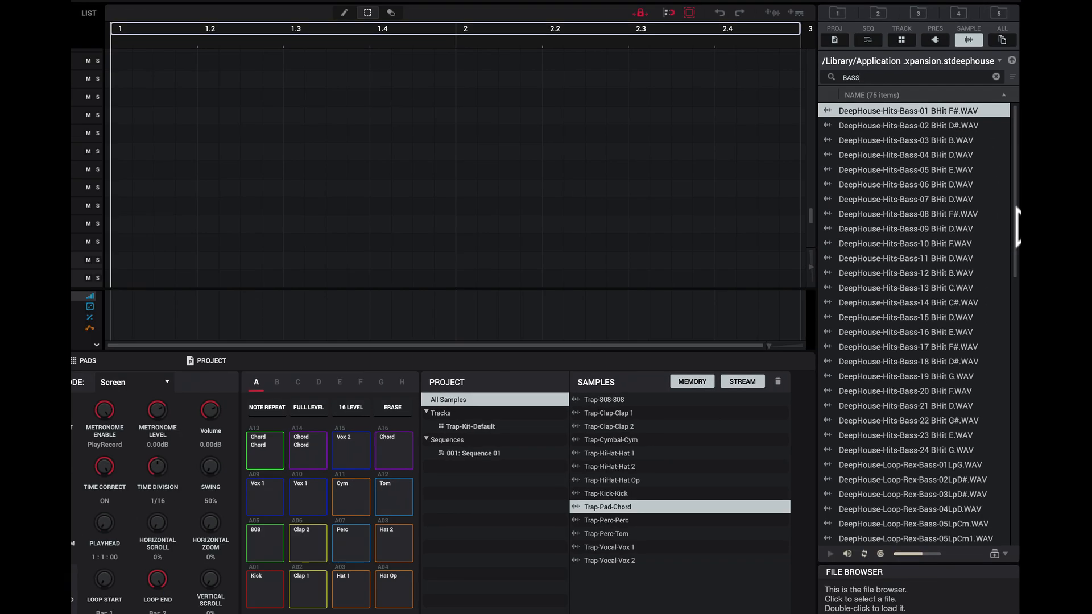
{"action": "left_click_drag", "start_coordinate": [1016, 208], "coordinate": [989, 182]}
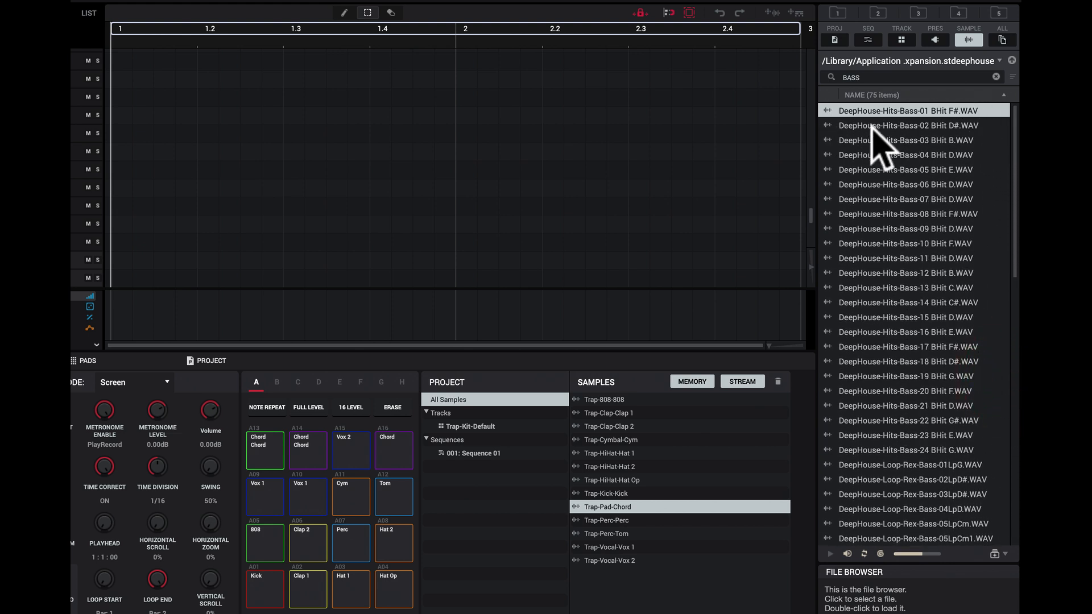
Step: Preview the DeepHouse-Hits-Bass samples one after another, from 02 BHit D# through 10 BHit F
{"action": "key", "text": "Down"}
{"action": "key", "text": "Down"}
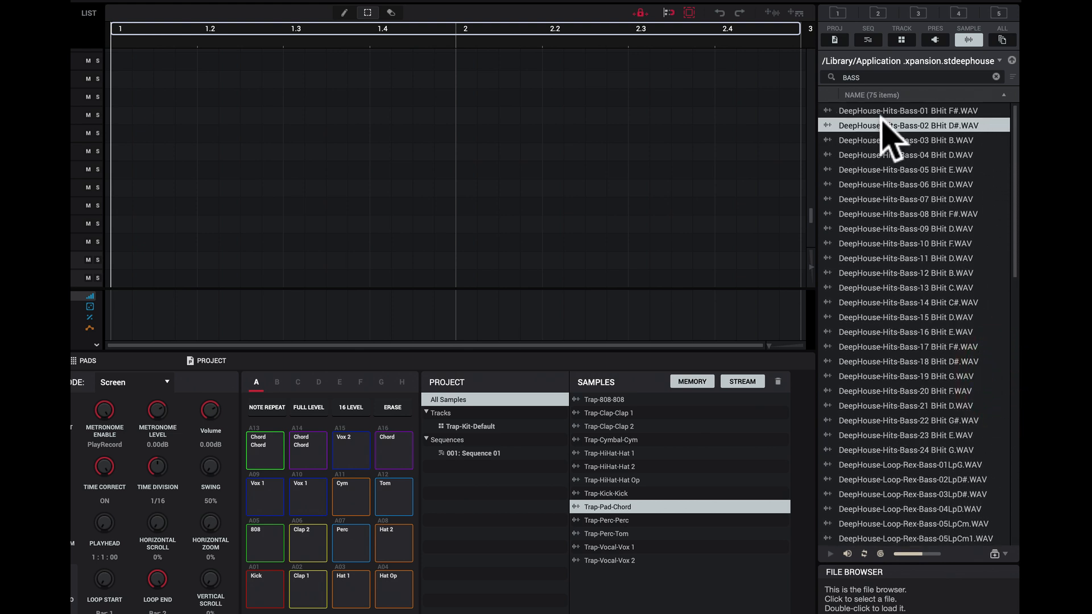
{"action": "key", "text": "Down"}
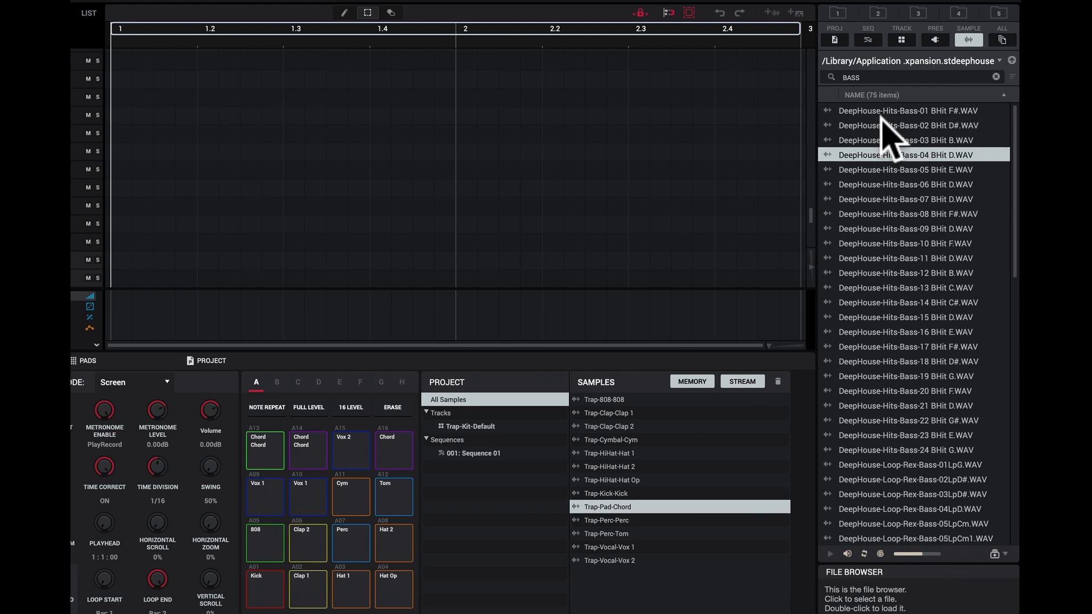
{"action": "key", "text": "Down"}
{"action": "key", "text": "Down"}
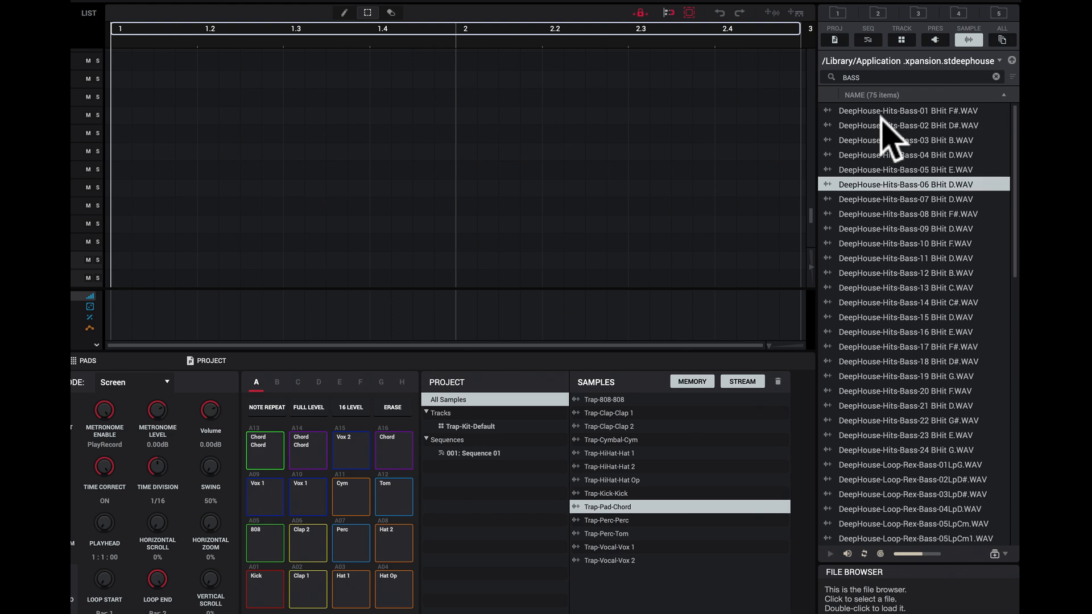
{"action": "key", "text": "Down"}
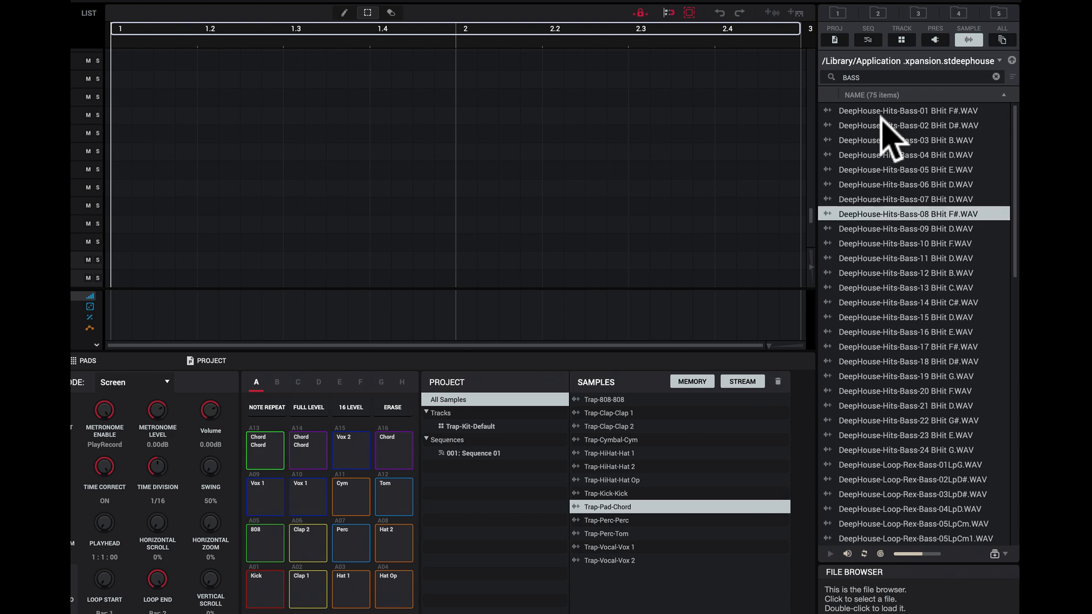
{"action": "key", "text": "Down"}
{"action": "key", "text": "Down"}
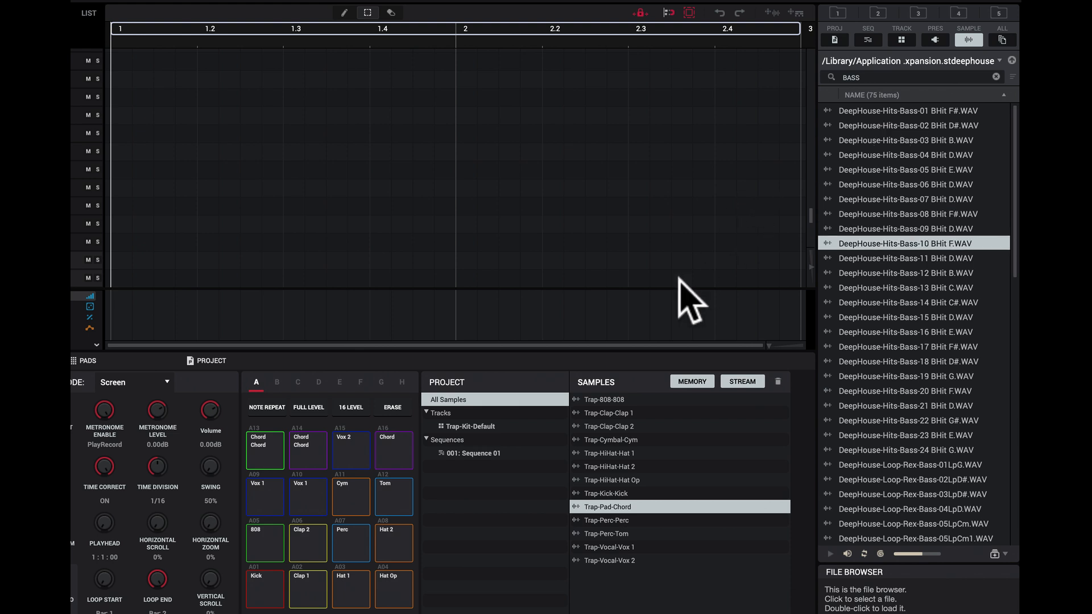
Step: Audition pads A13, A14, A15 and A16 in pad bank A
{"action": "left_click", "coordinate": [271, 444]}
{"action": "left_click", "coordinate": [306, 439]}
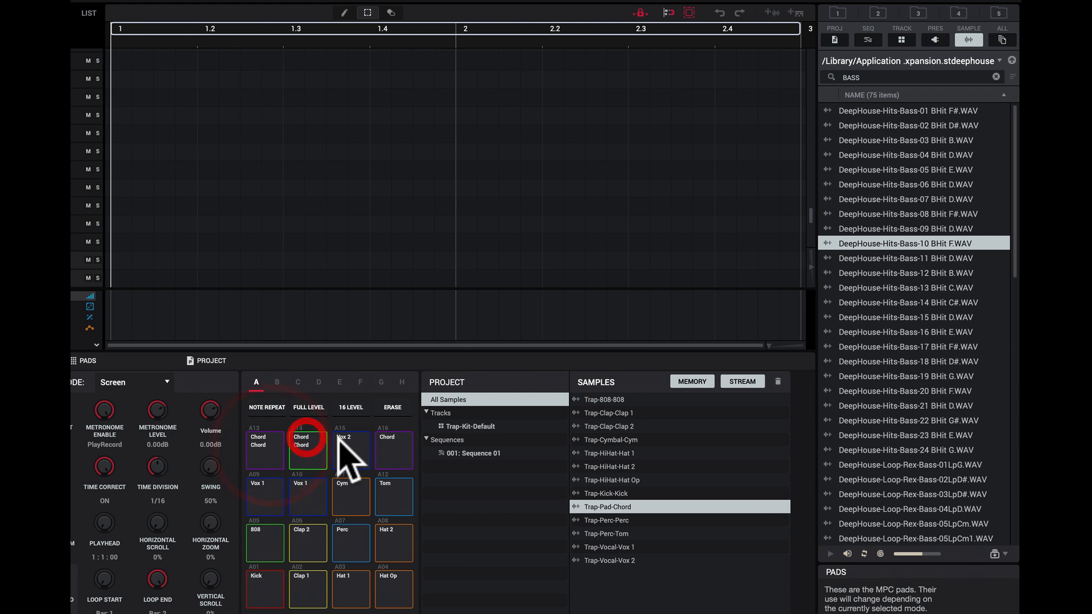
{"action": "left_click", "coordinate": [344, 442]}
{"action": "left_click", "coordinate": [391, 450]}
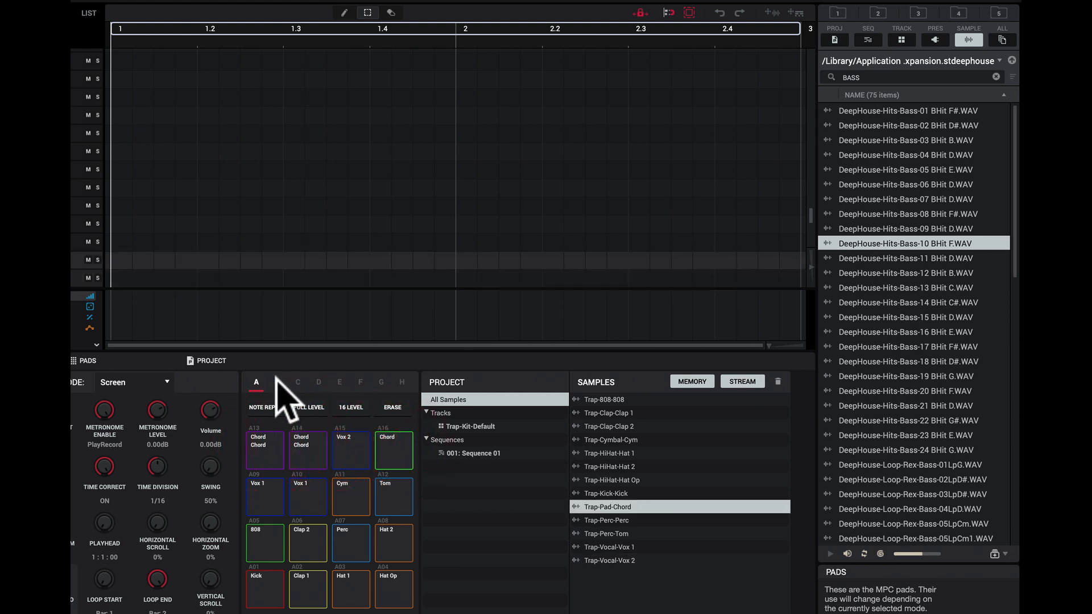
Step: Switch to pad bank B and load the DeepHouse-Hits-Bass-10 BHit F sample onto pad B01
{"action": "left_click", "coordinate": [277, 379]}
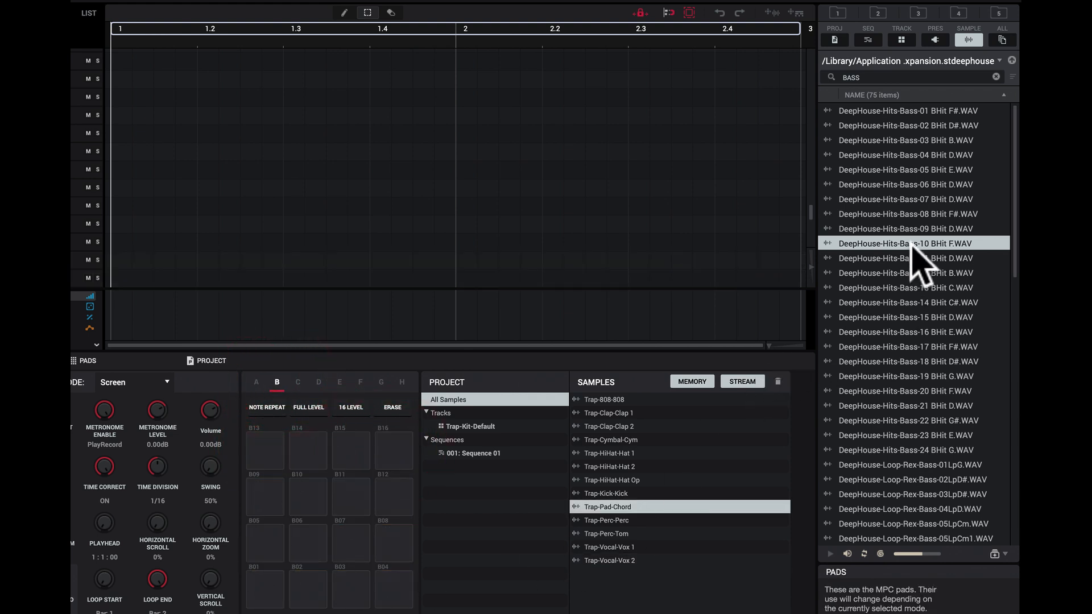
{"action": "left_click_drag", "start_coordinate": [917, 249], "coordinate": [269, 593]}
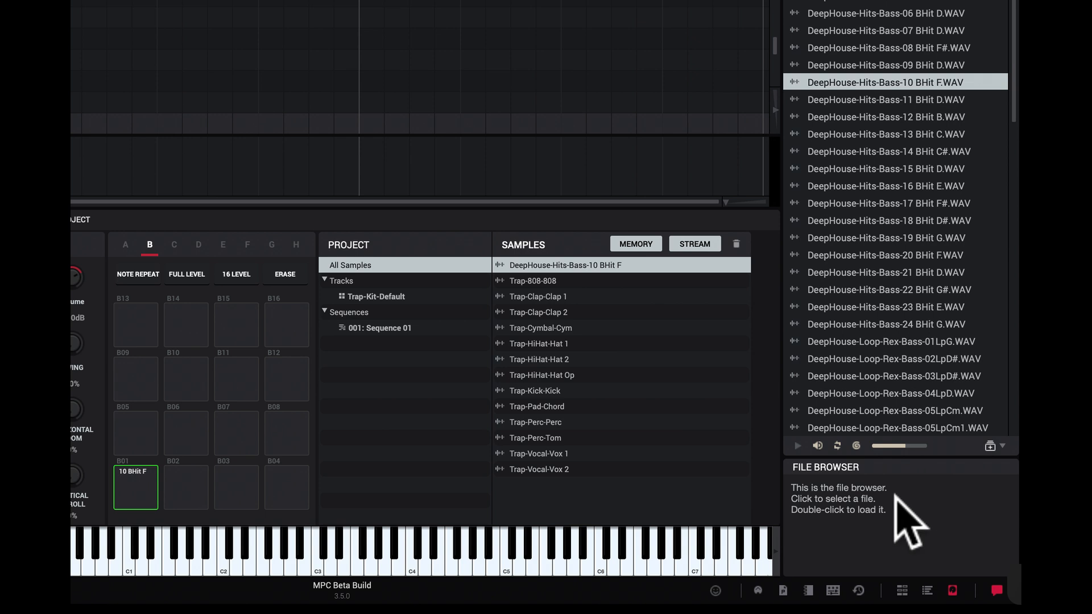
Step: Show the Expansion Browser and open the Gold Dust expansion to view its content categories
{"action": "left_click", "coordinate": [927, 592]}
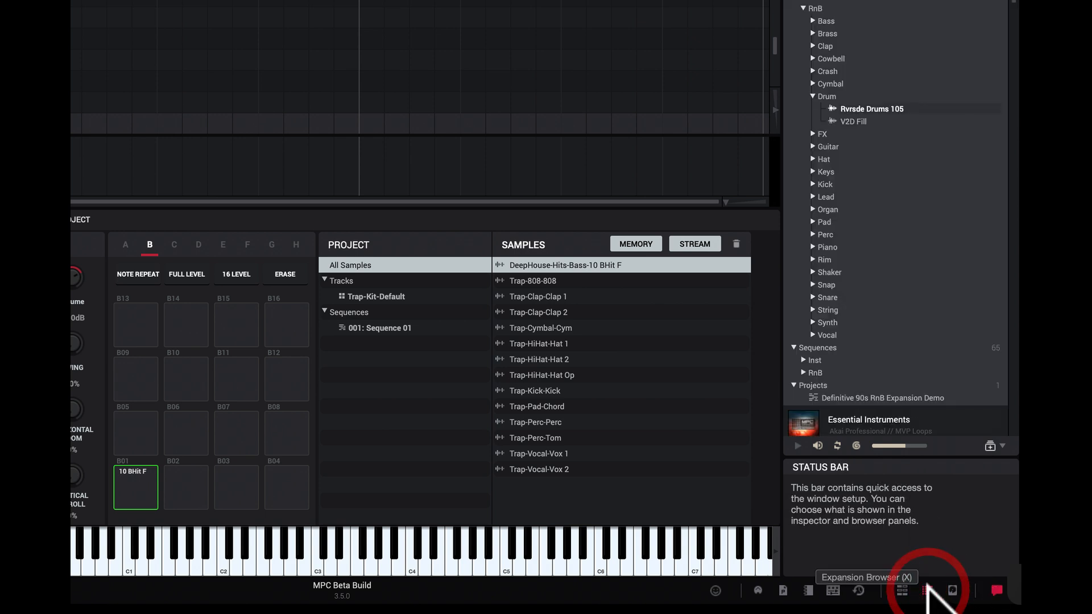
{"action": "scroll", "coordinate": [920, 366], "scroll_direction": "down", "scroll_amount": 10}
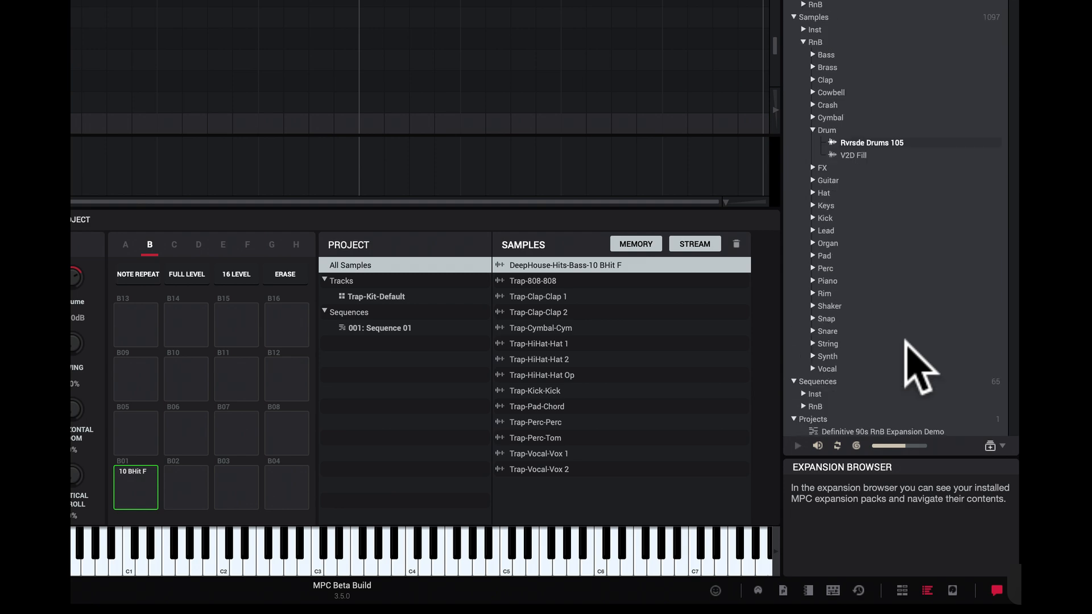
{"action": "scroll", "coordinate": [920, 366], "scroll_direction": "down", "scroll_amount": 3}
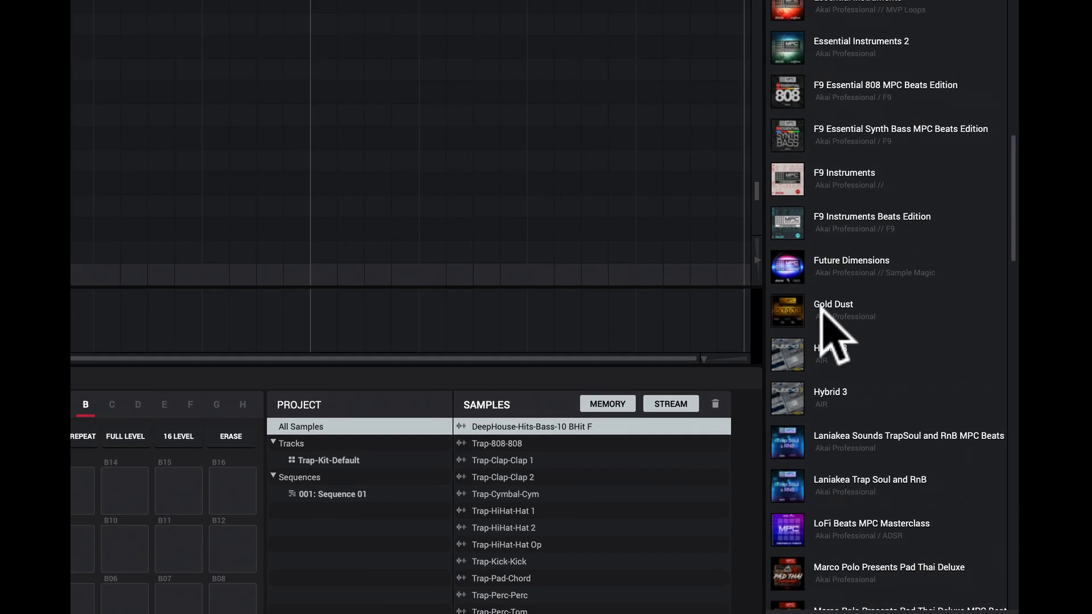
{"action": "scroll", "coordinate": [848, 174], "scroll_direction": "down", "scroll_amount": 5}
{"action": "left_click", "coordinate": [835, 157]}
{"action": "scroll", "coordinate": [871, 366], "scroll_direction": "up", "scroll_amount": 7}
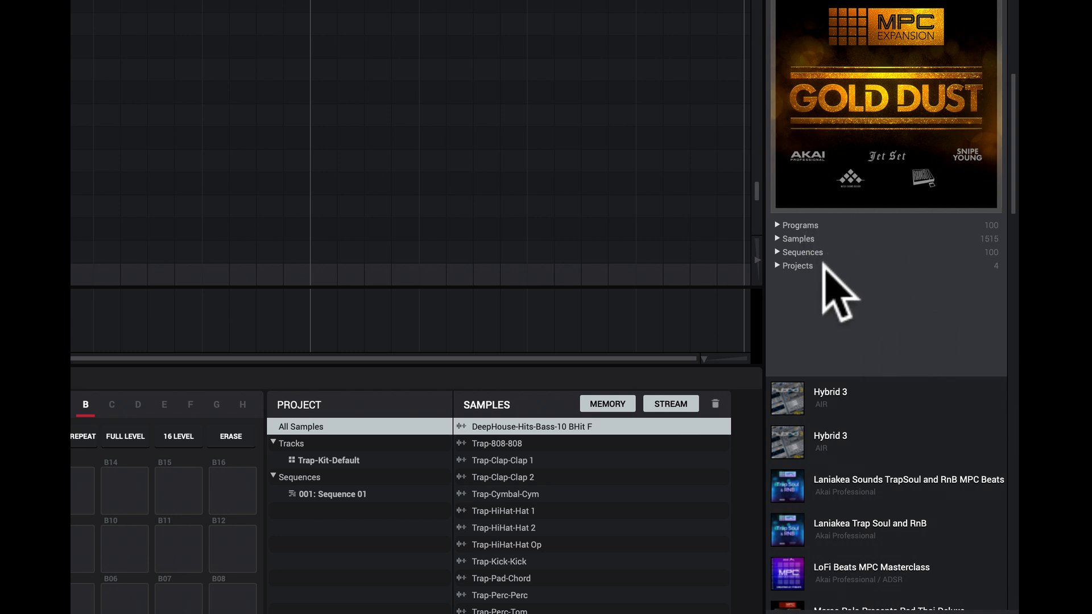
Step: Expand and collapse the Sequences and Programs categories of the Gold Dust expansion to see their genre folders
{"action": "left_click", "coordinate": [778, 252]}
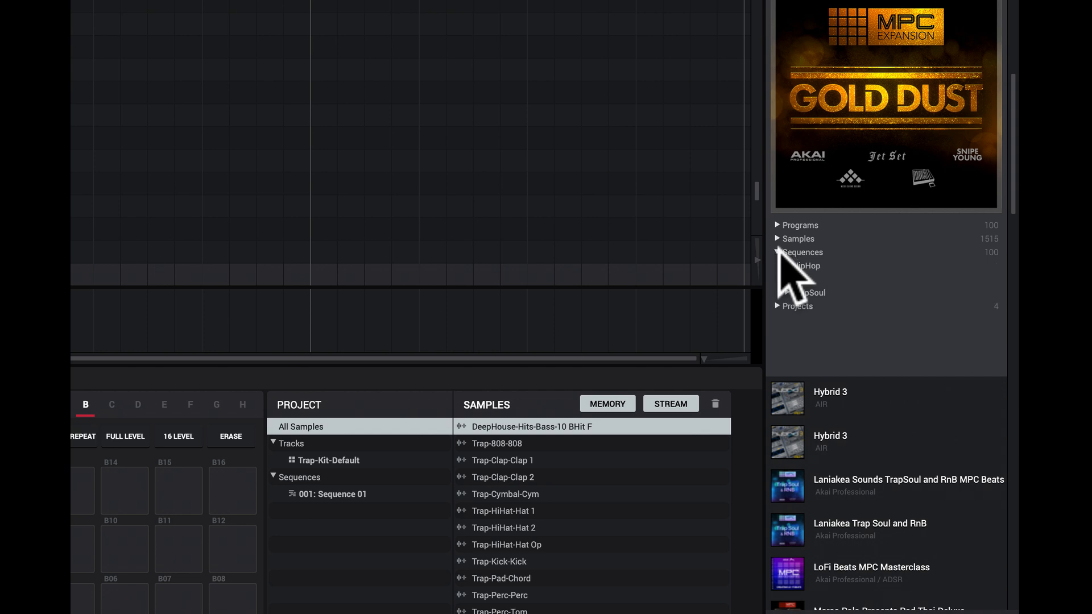
{"action": "left_click", "coordinate": [778, 252]}
{"action": "left_click", "coordinate": [778, 225]}
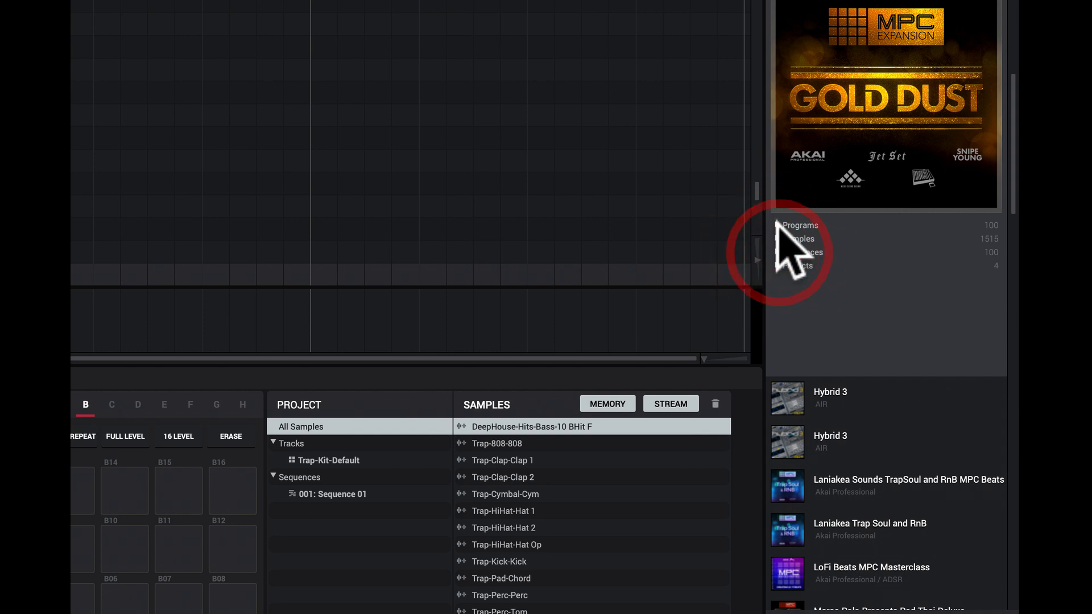
{"action": "left_click", "coordinate": [778, 225]}
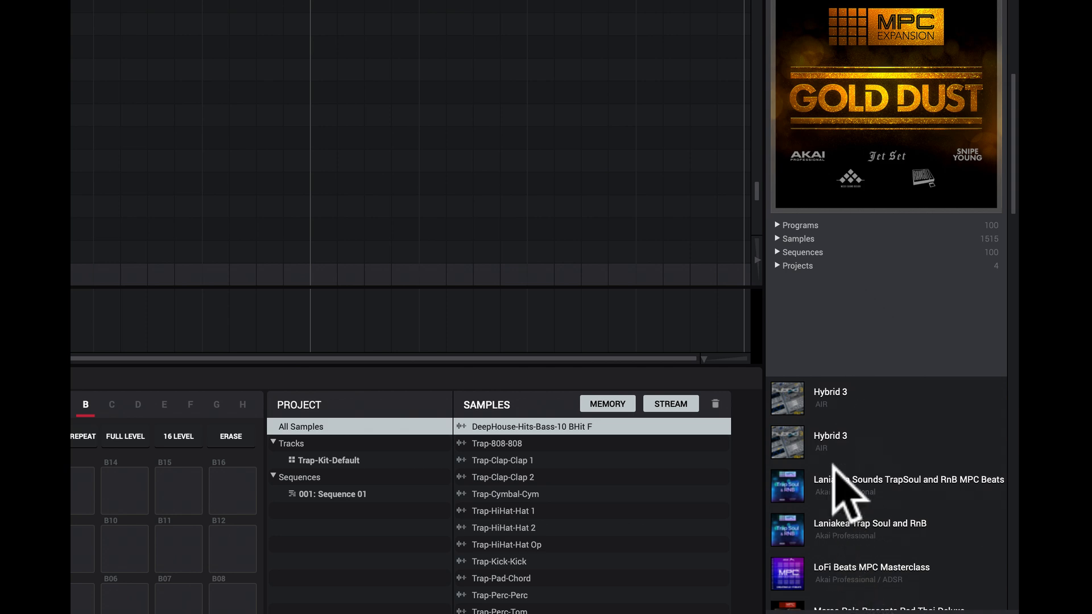
Step: Open the HipHop kits under Gold Dust's Programs, preview GD Rawcutz Block 92, and stop the playback
{"action": "left_click", "coordinate": [778, 225]}
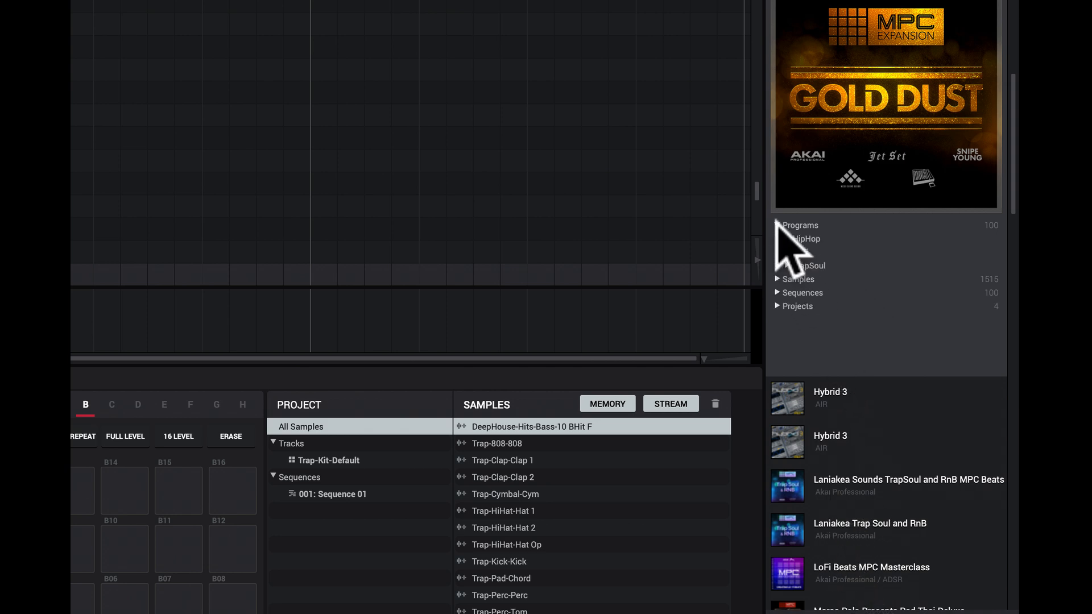
{"action": "left_click", "coordinate": [787, 238]}
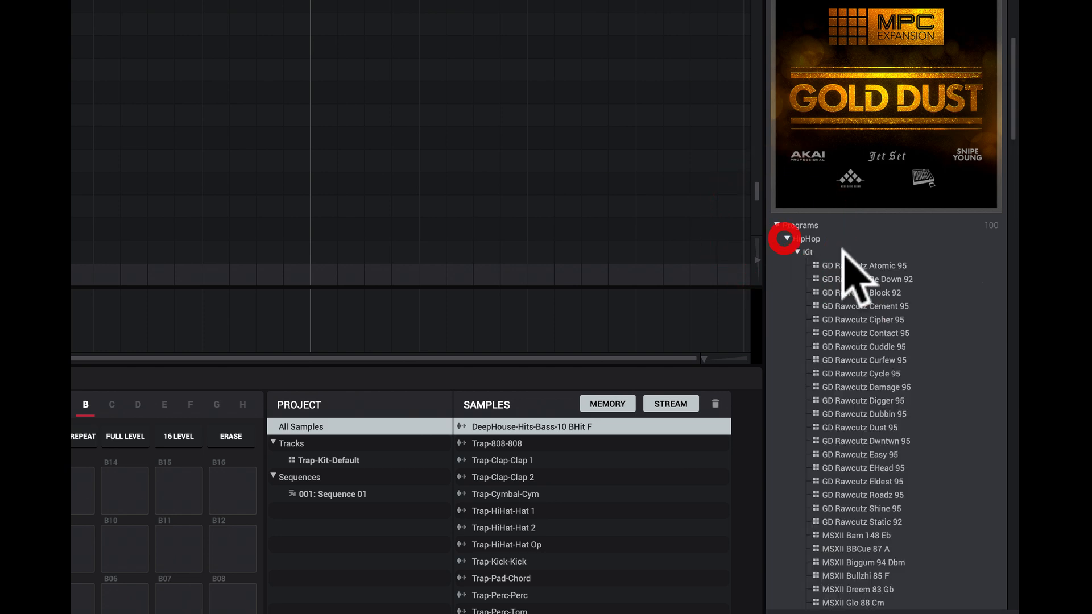
{"action": "left_click", "coordinate": [837, 292]}
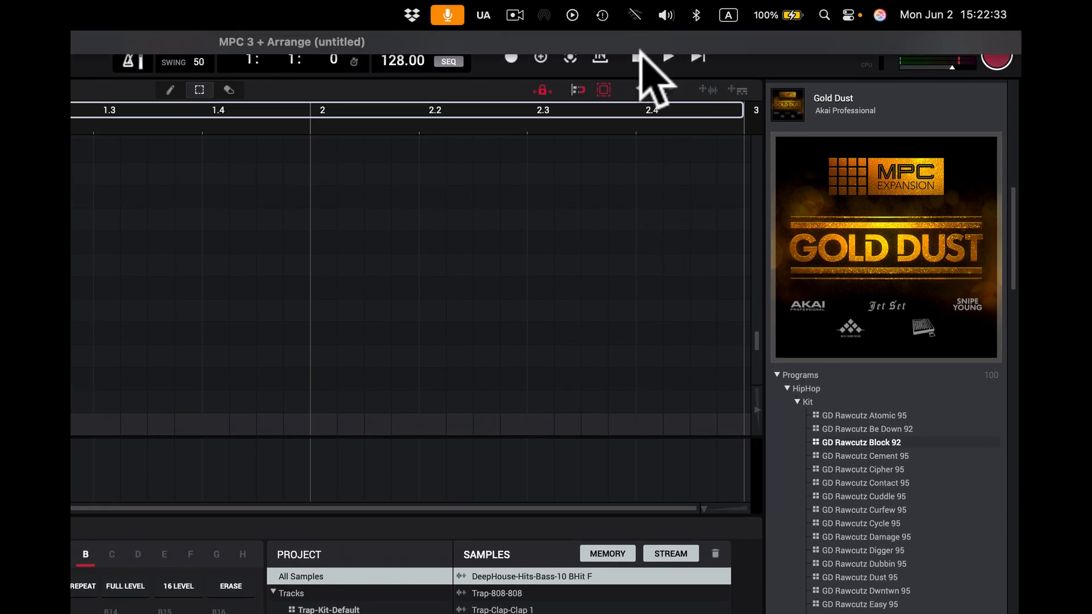
{"action": "left_click", "coordinate": [637, 57]}
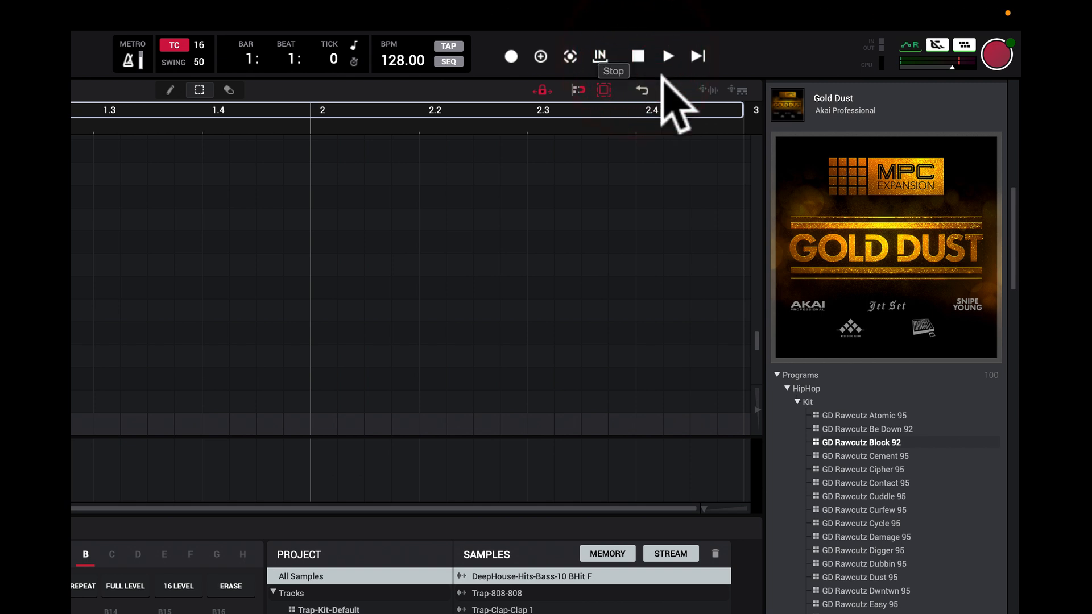
Step: Collapse the HipHop kits, open the TrapSoul kits under Programs, and preview JS Angels 80 C#m
{"action": "left_click", "coordinate": [797, 401]}
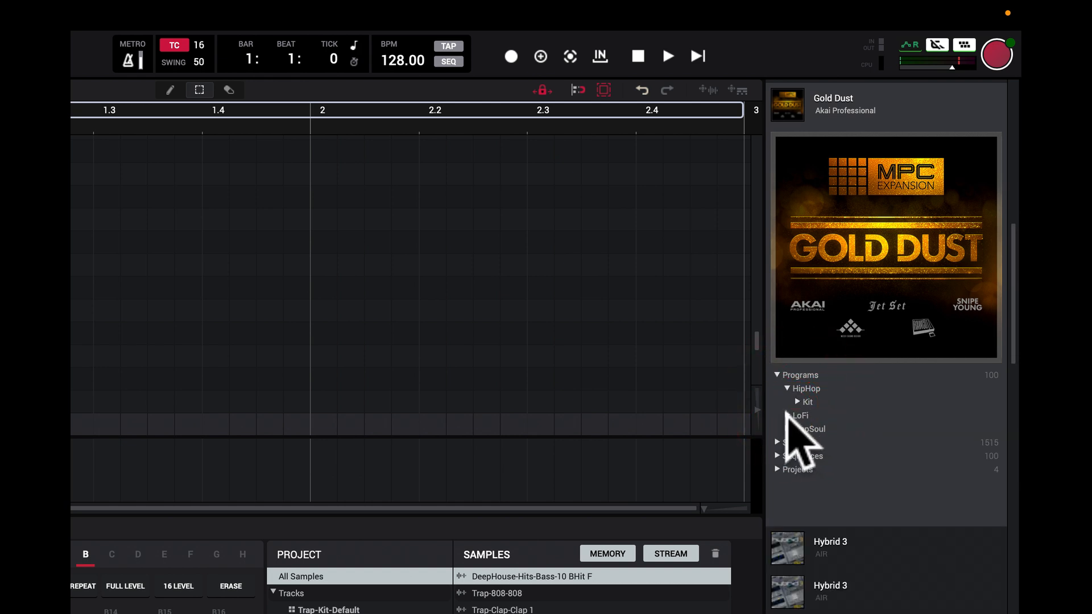
{"action": "left_click", "coordinate": [787, 428]}
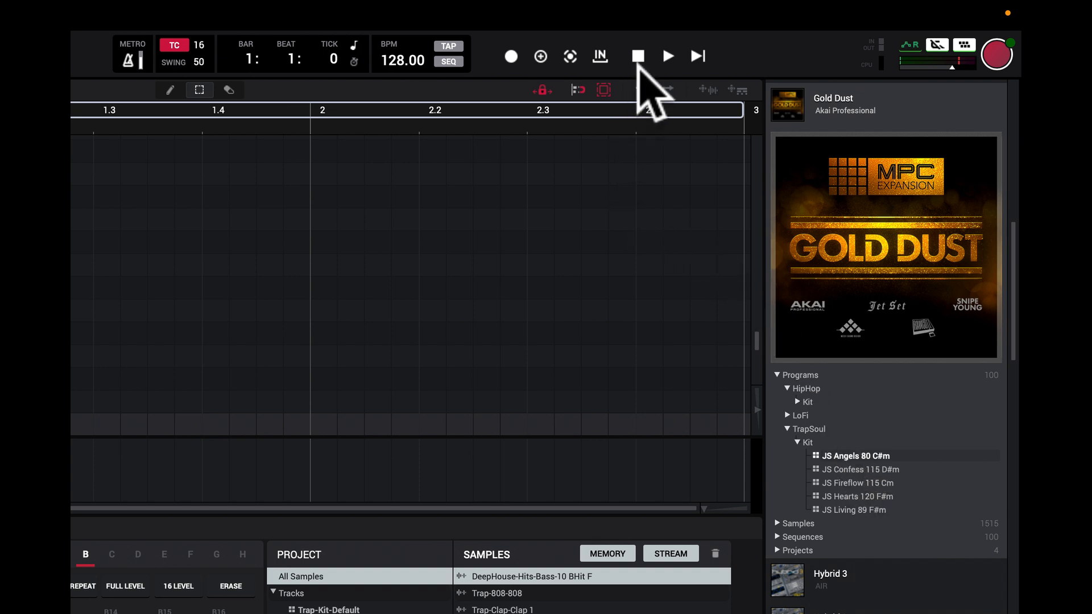
{"action": "left_click", "coordinate": [637, 58]}
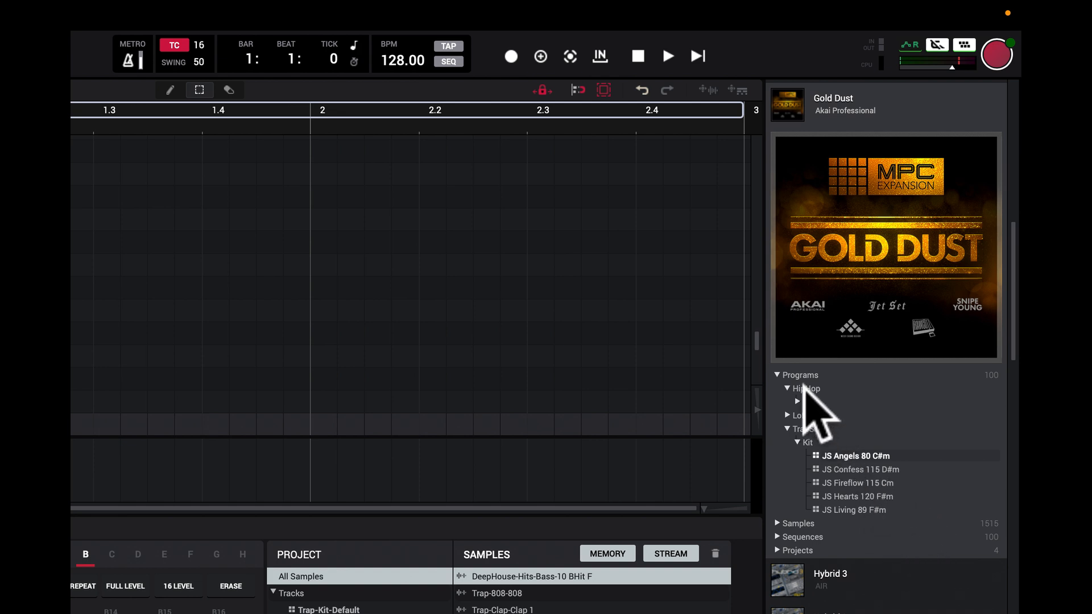
Step: Load the JS Angels 80 C#m sequence from the TrapSoul kits under Gold Dust's Sequences
{"action": "left_click", "coordinate": [787, 430]}
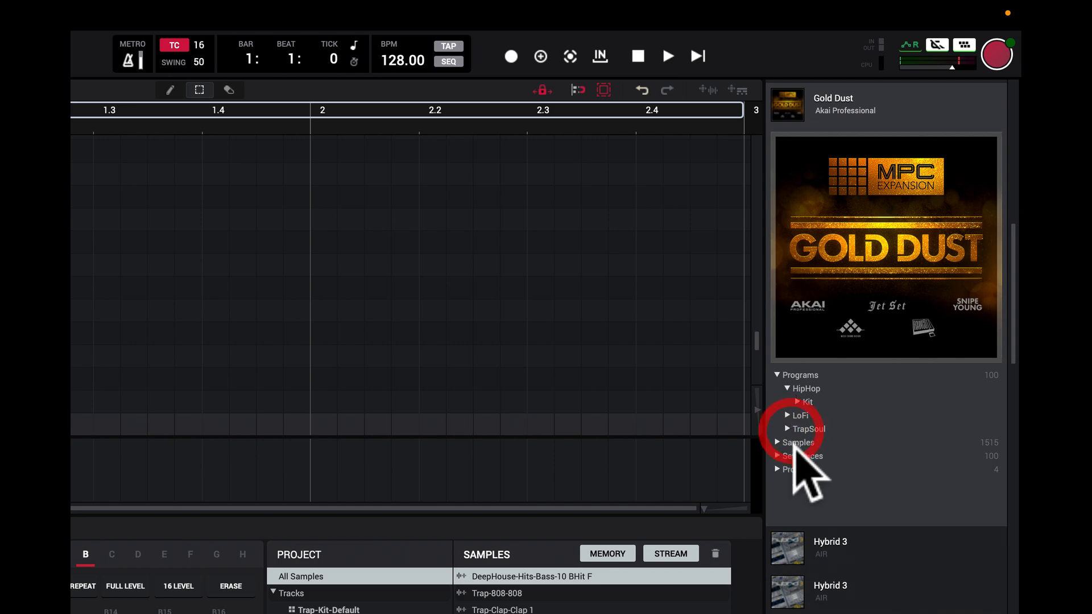
{"action": "left_click", "coordinate": [777, 456]}
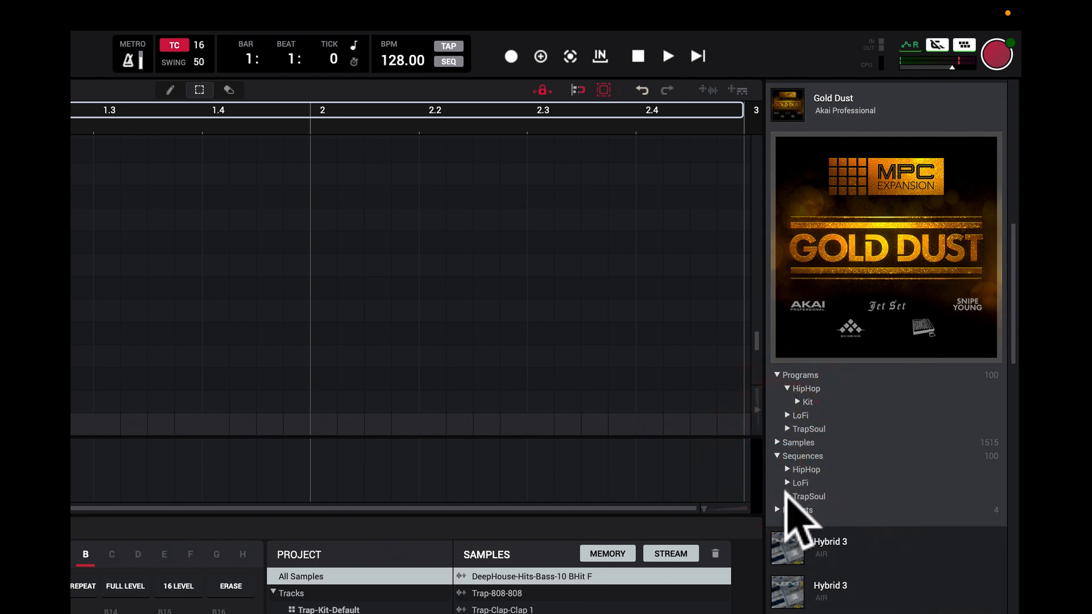
{"action": "left_click", "coordinate": [789, 496]}
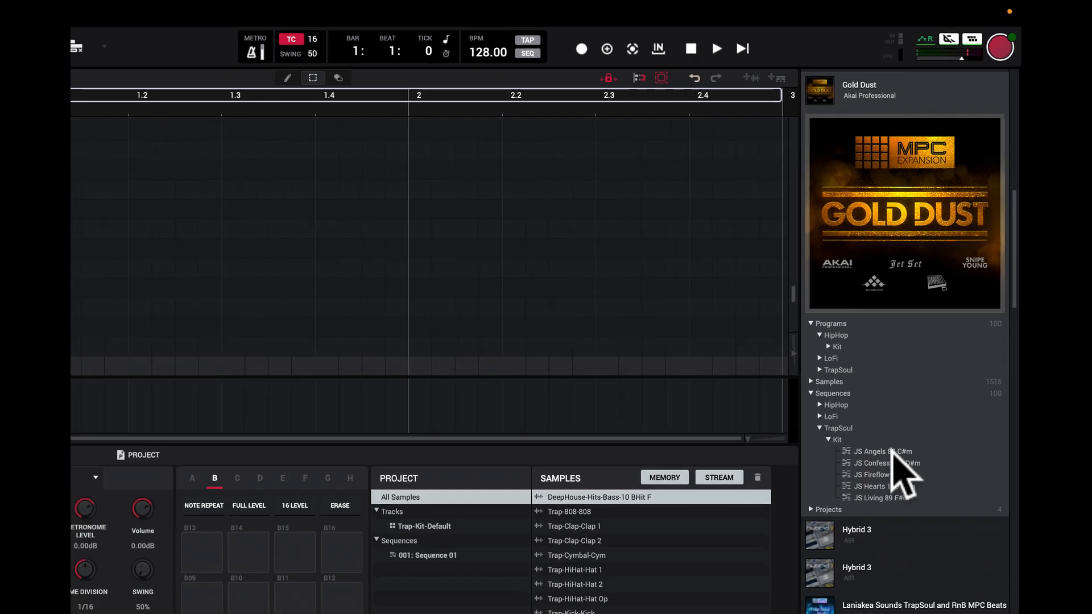
{"action": "double_click", "coordinate": [872, 522]}
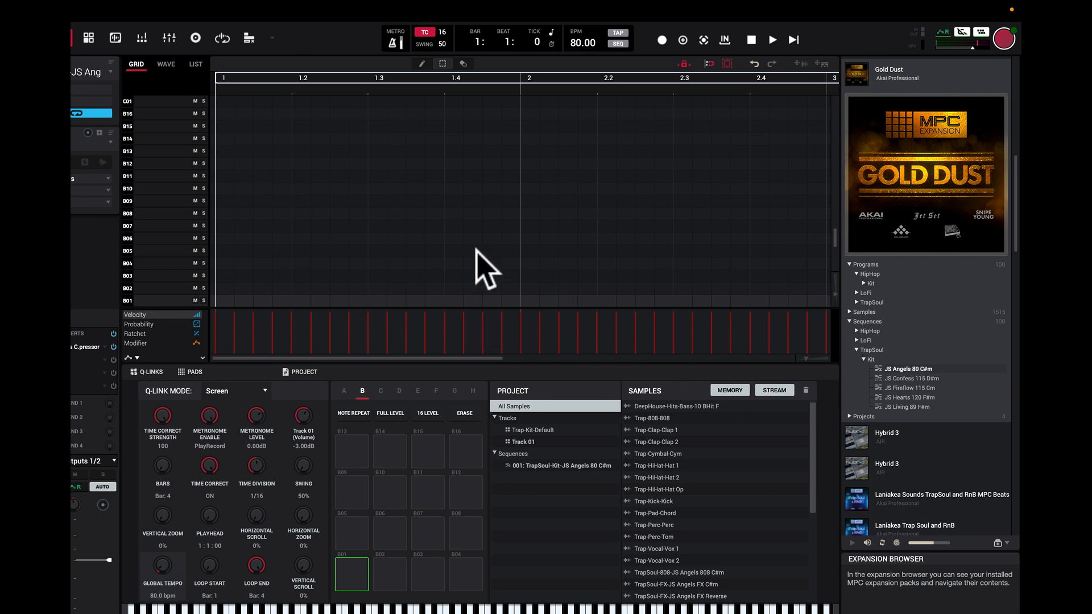
Step: Bring the loaded sequence's bank A events into view in the grid, play the sequence, and stop it
{"action": "scroll", "coordinate": [556, 256], "scroll_direction": "down", "scroll_amount": 5}
{"action": "scroll", "coordinate": [550, 246], "scroll_direction": "down", "scroll_amount": 1}
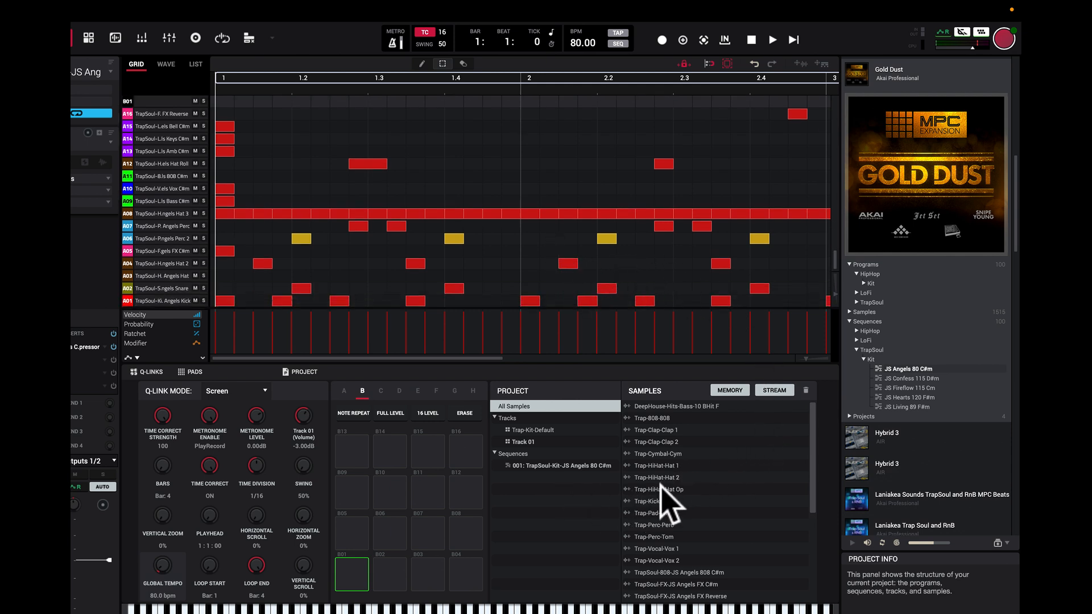
{"action": "key", "text": "space"}
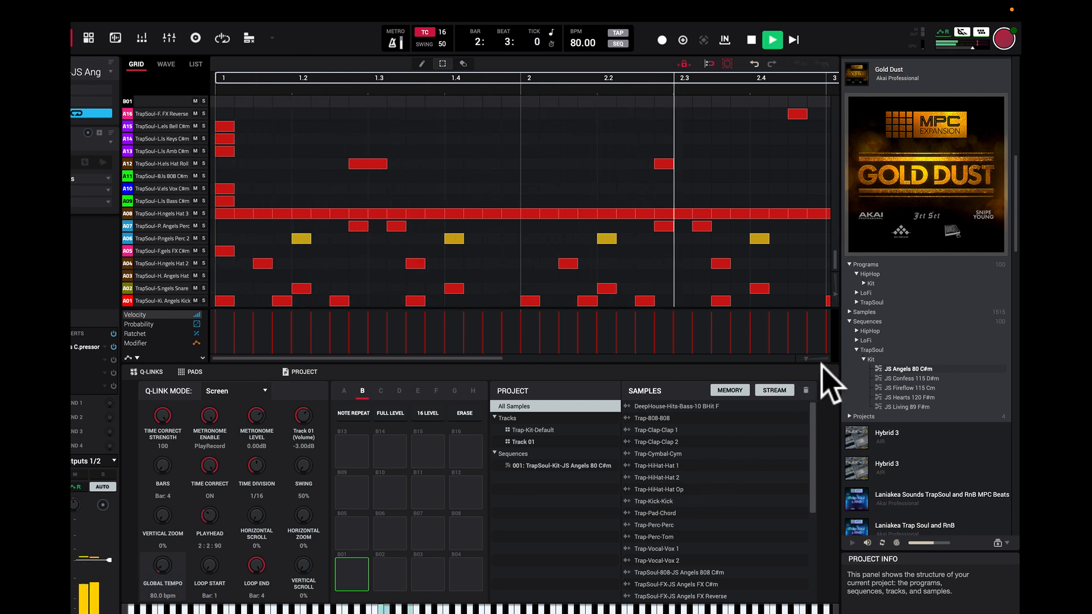
{"action": "left_click", "coordinate": [762, 41]}
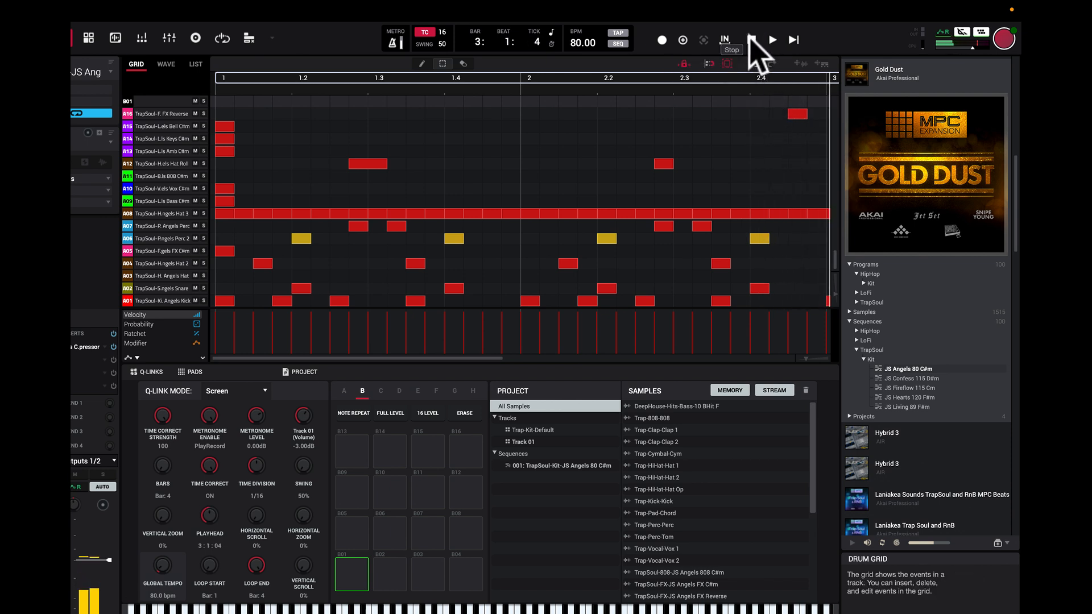
{"action": "left_click", "coordinate": [751, 39]}
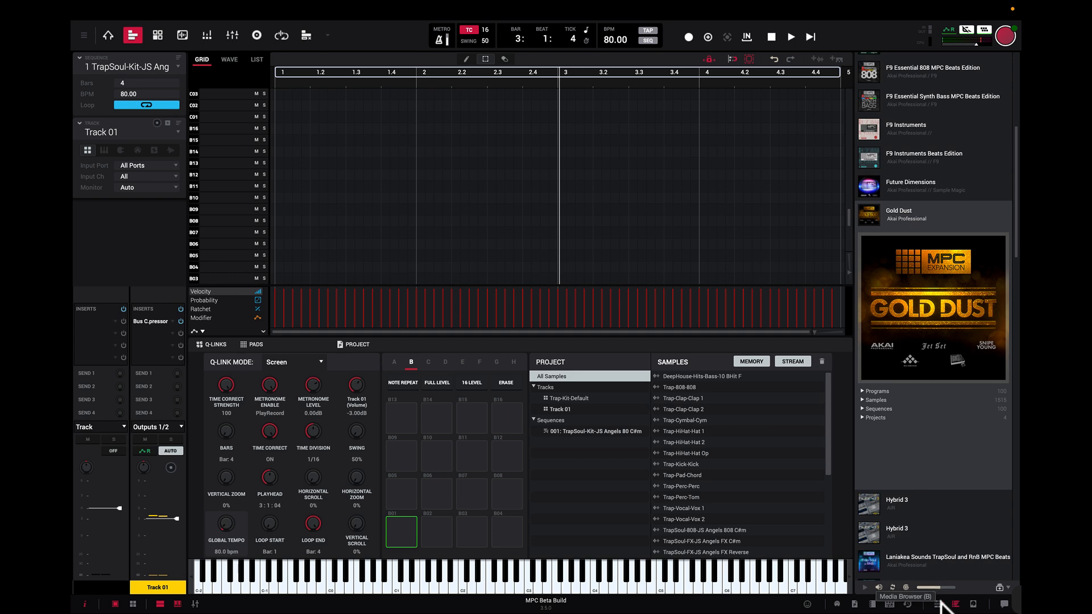
Step: Open the Media Browser, then collapse and re-expand its Expansions section
{"action": "left_click", "coordinate": [939, 604]}
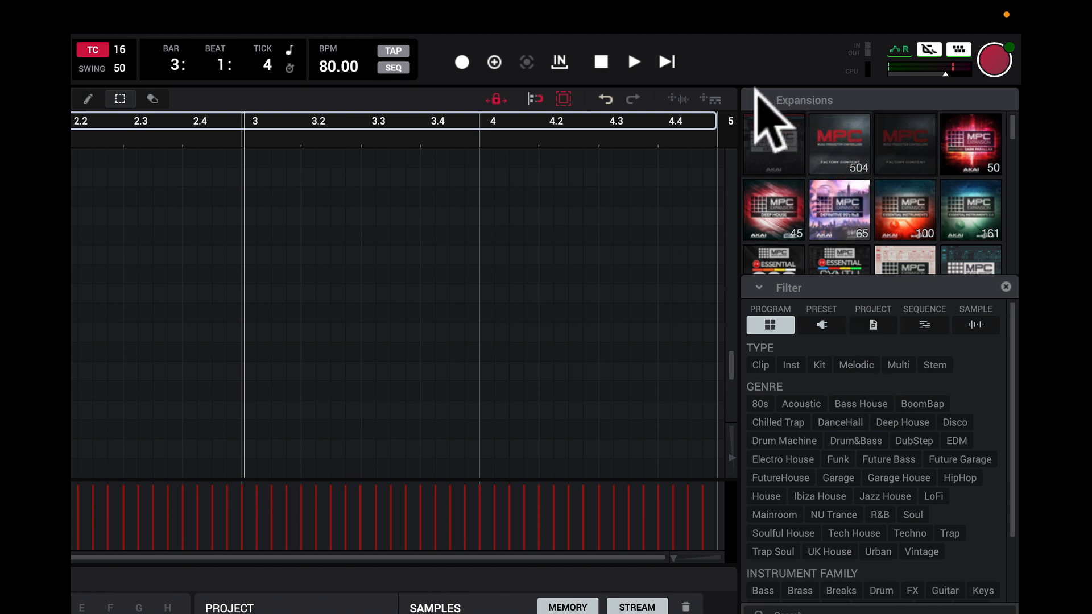
{"action": "left_click", "coordinate": [758, 98]}
{"action": "left_click", "coordinate": [757, 98]}
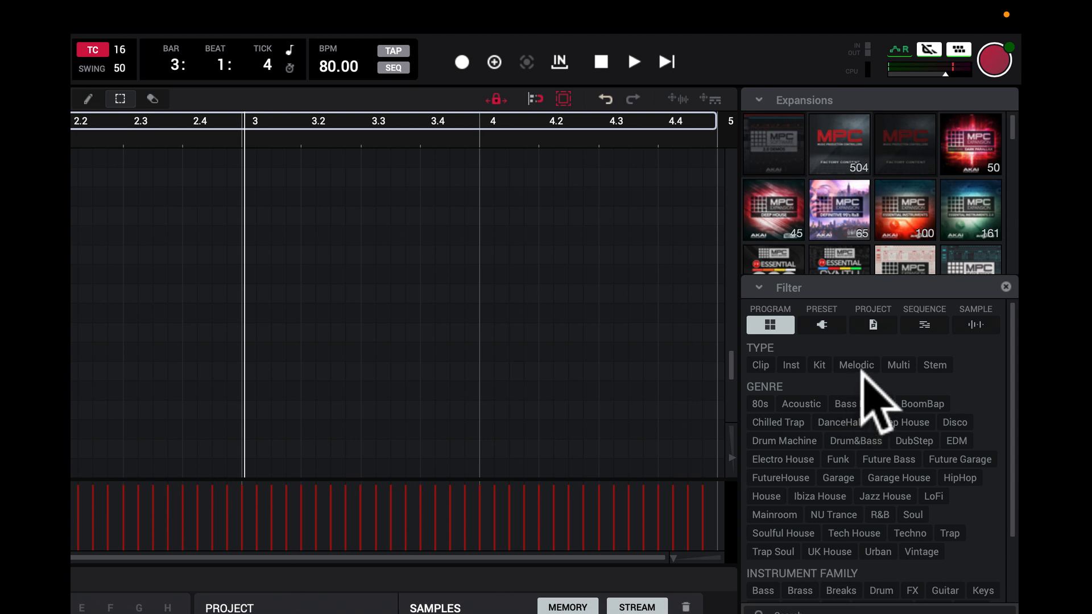
Step: Examine the program filter tags, narrow the list to the Deep House expansion, and clear that selection
{"action": "left_click", "coordinate": [940, 369]}
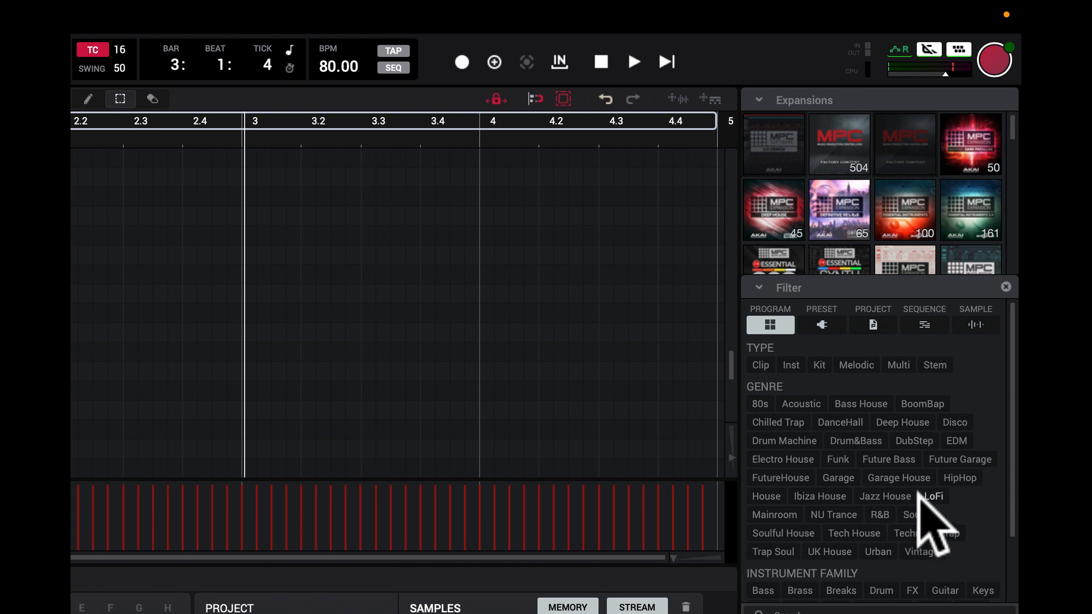
{"action": "scroll", "coordinate": [919, 492], "scroll_direction": "down", "scroll_amount": 1}
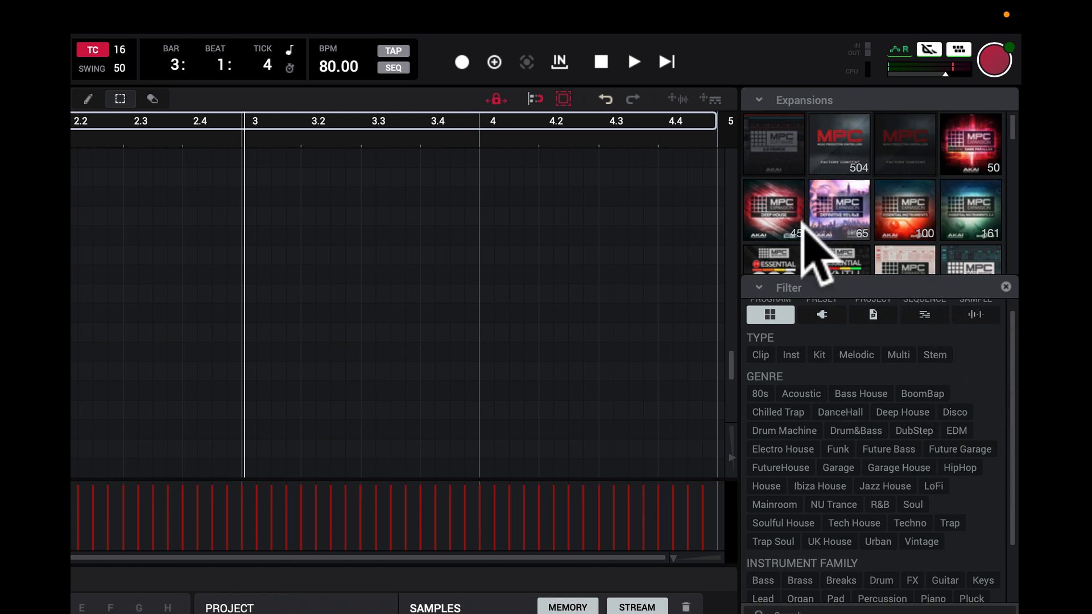
{"action": "left_click", "coordinate": [784, 217]}
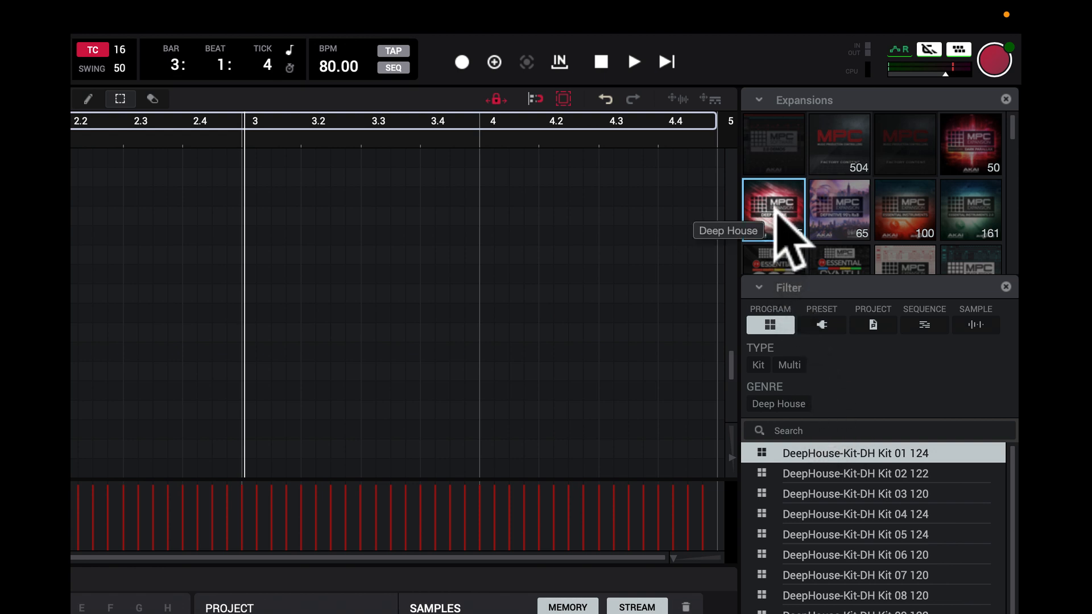
{"action": "left_click", "coordinate": [774, 206]}
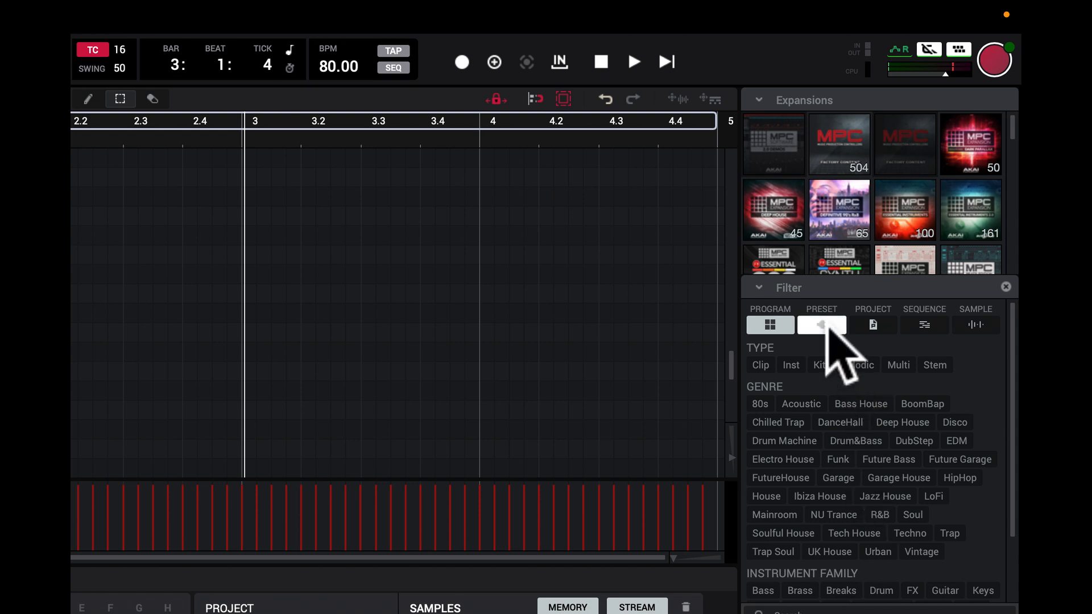
Step: View the browser's Preset, Project and Sequence content types one after another
{"action": "left_click", "coordinate": [828, 326]}
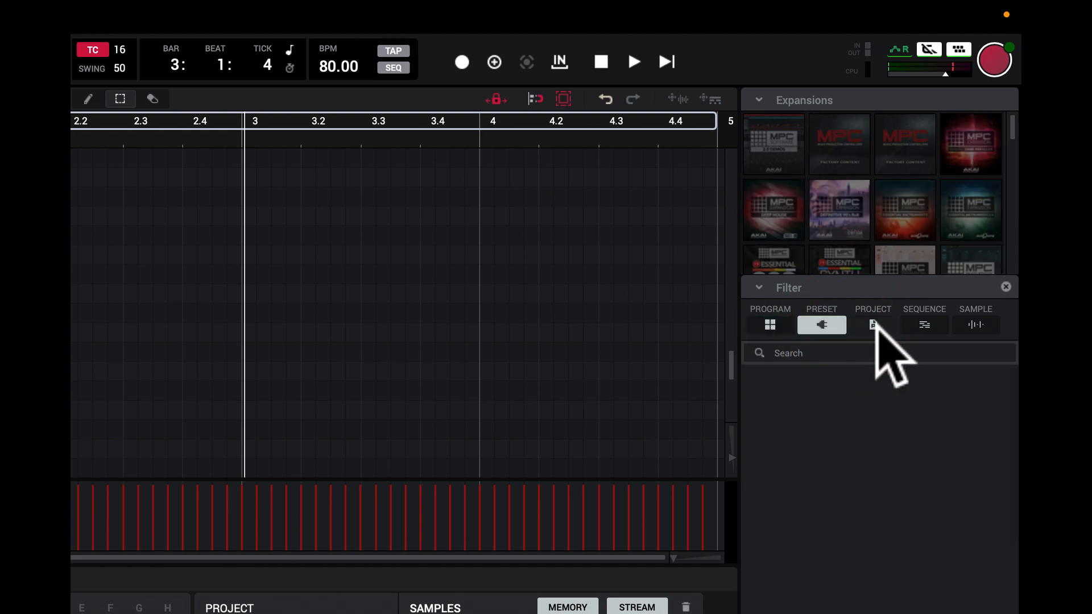
{"action": "left_click", "coordinate": [875, 326]}
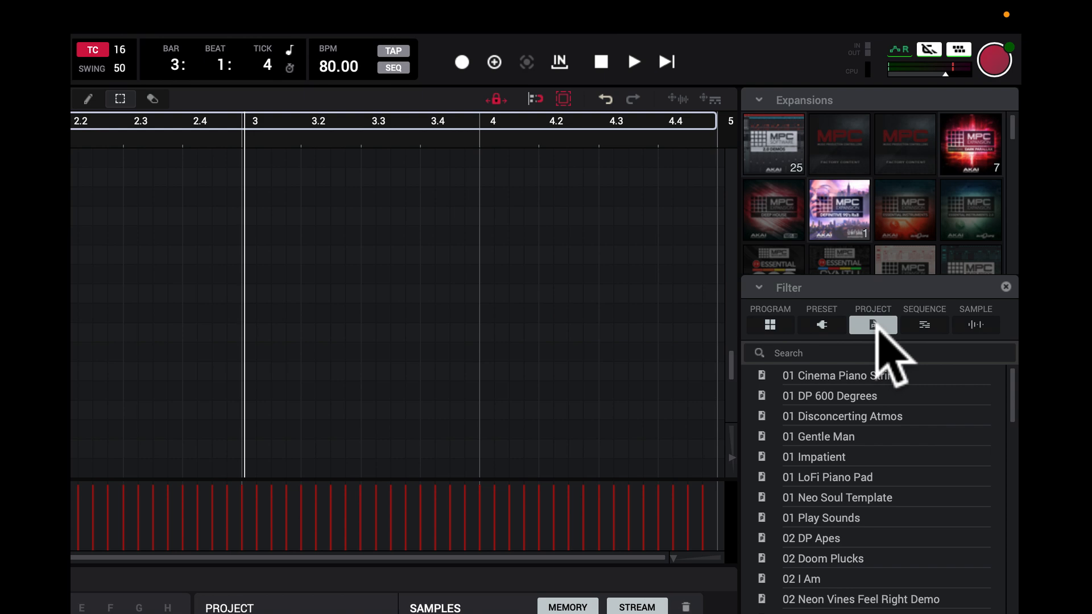
{"action": "left_click", "coordinate": [924, 325]}
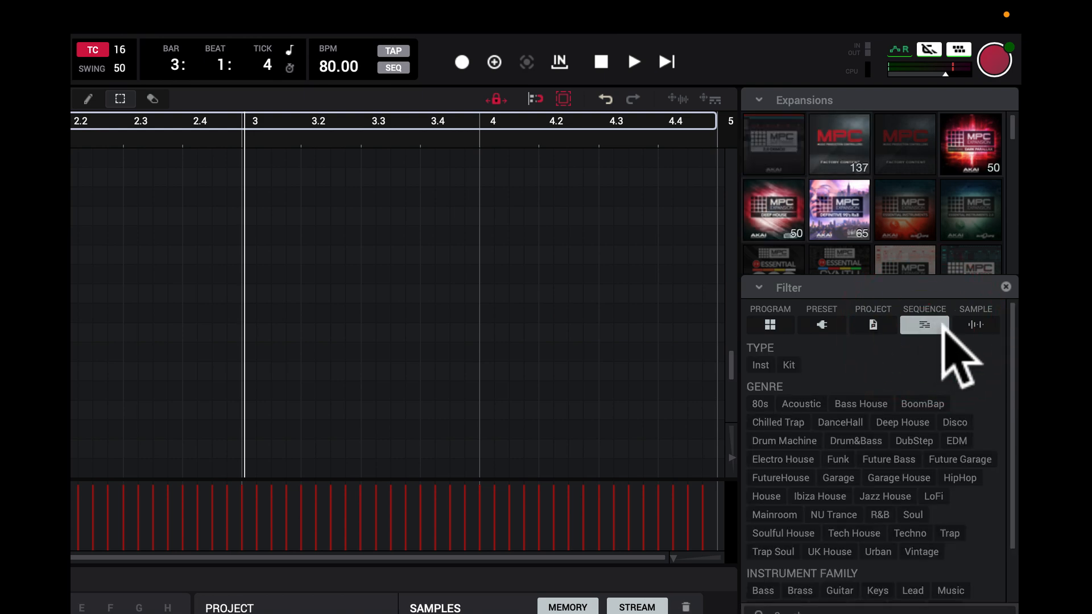
Step: Show sample content and filter it by the Jazz House genre and the Bass instrument
{"action": "left_click", "coordinate": [974, 327]}
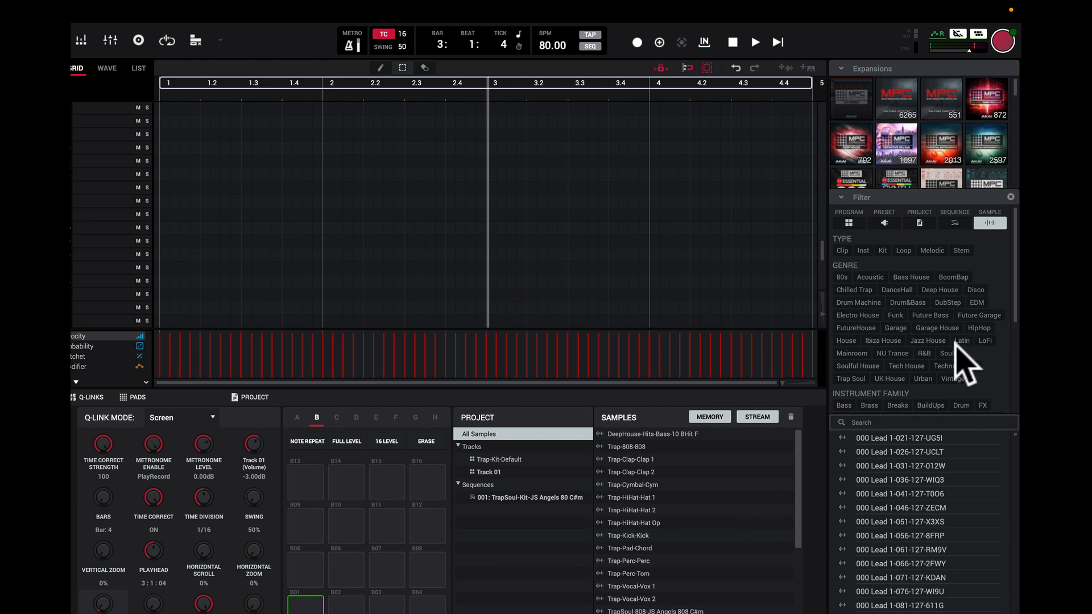
{"action": "left_click", "coordinate": [939, 340]}
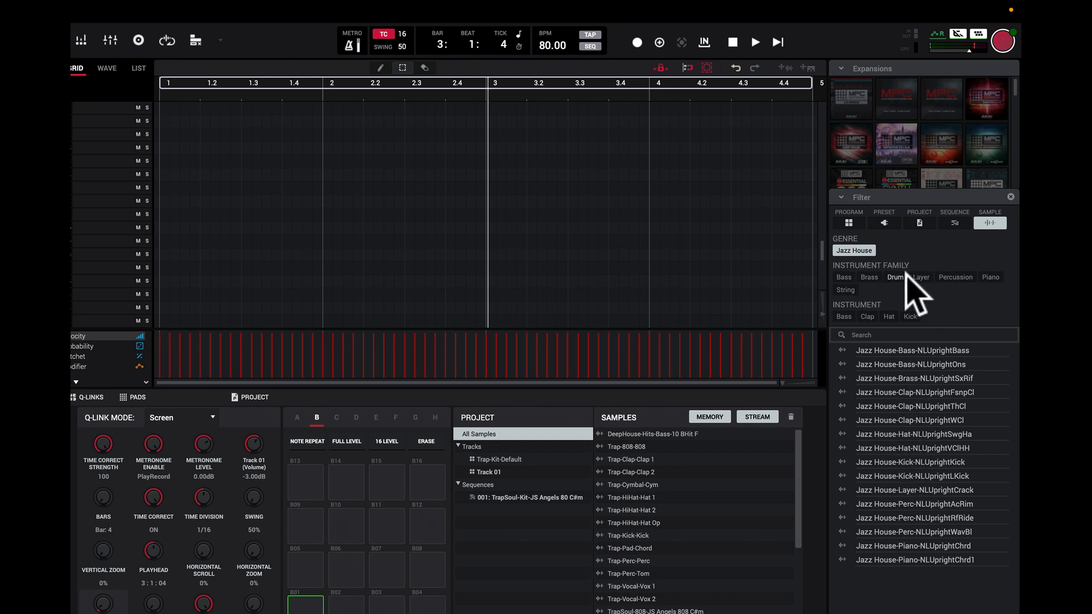
{"action": "left_click", "coordinate": [848, 316]}
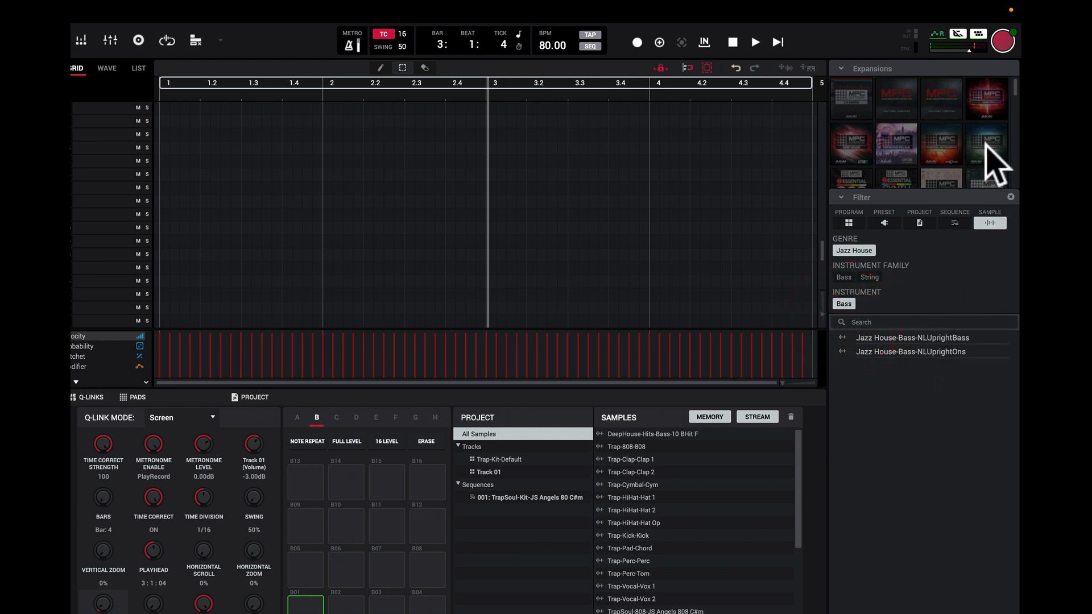
Step: Look through the expansion packs for matches to the sample filter, and switch the content type back to Program
{"action": "scroll", "coordinate": [967, 156], "scroll_direction": "down", "scroll_amount": 2}
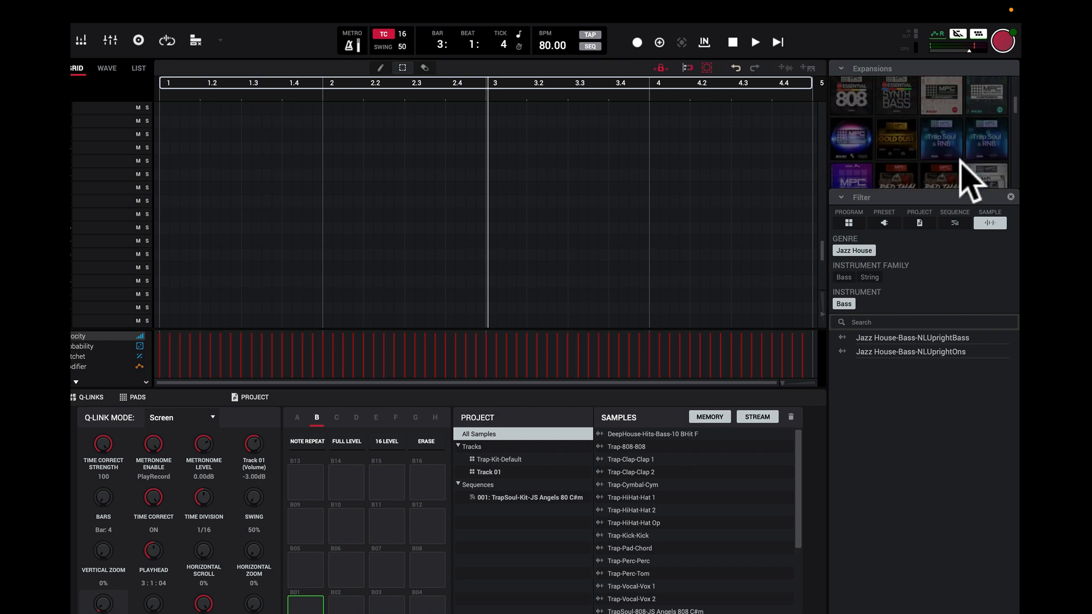
{"action": "scroll", "coordinate": [967, 177], "scroll_direction": "down", "scroll_amount": 1}
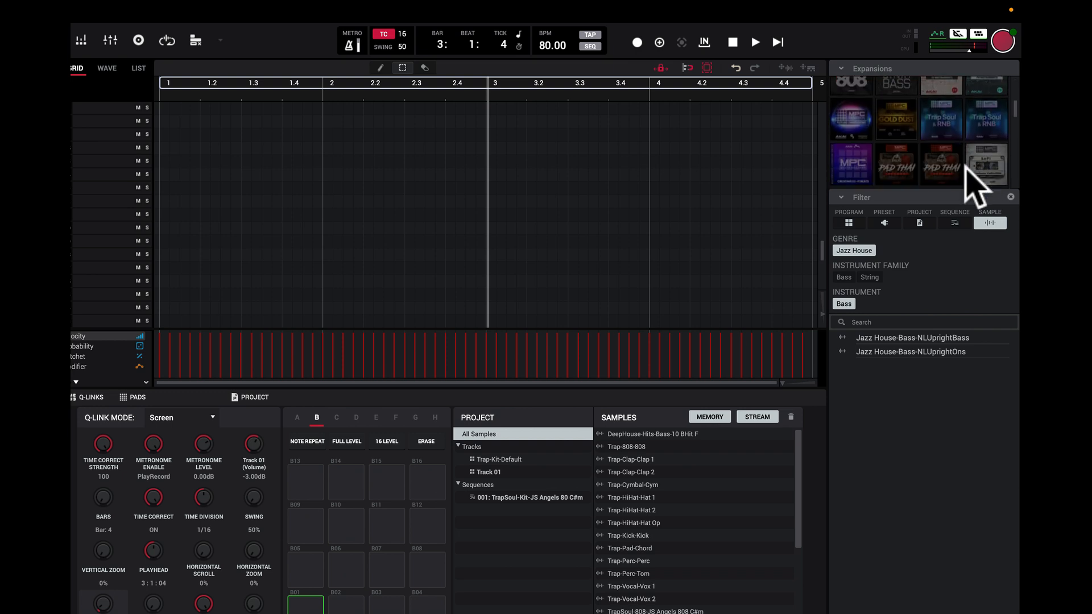
{"action": "left_click", "coordinate": [936, 164]}
{"action": "left_click", "coordinate": [935, 165]}
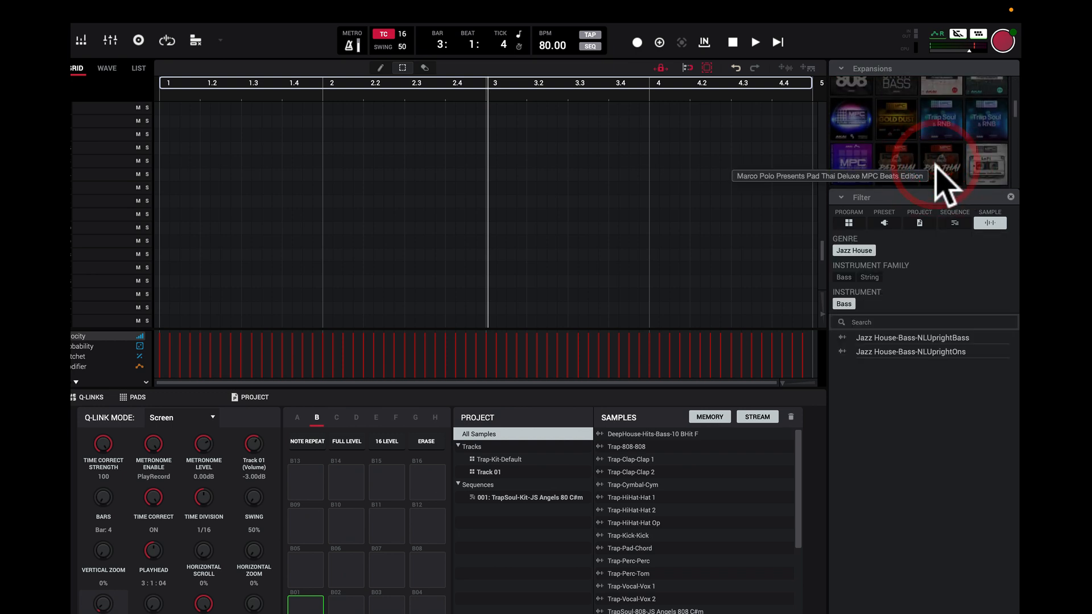
{"action": "left_click", "coordinate": [849, 223]}
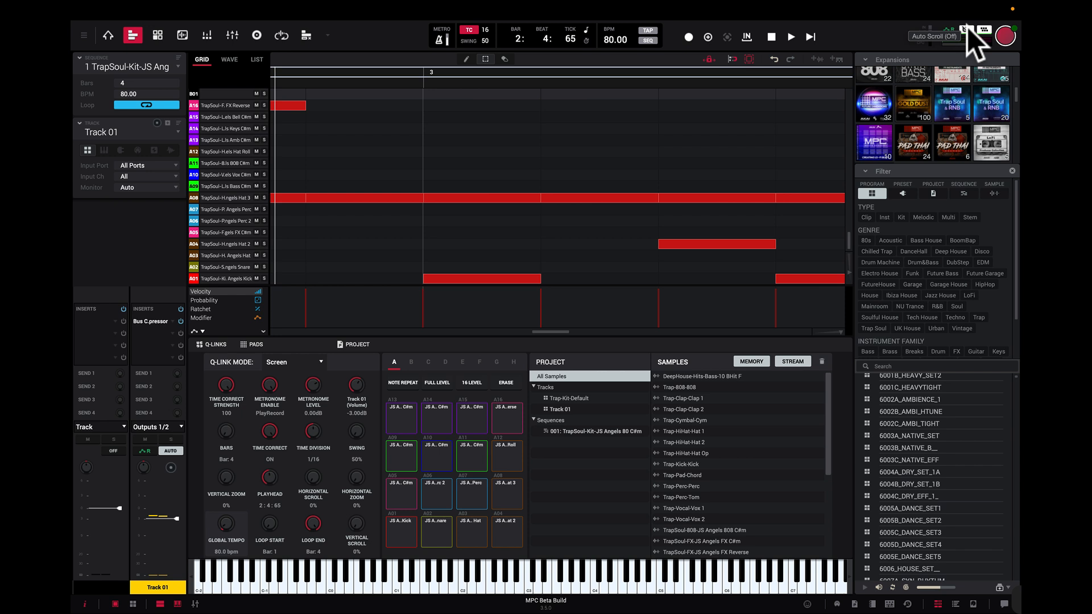
Step: Play the sequence from the start with auto scroll off, stop it, and return the note grid to bar 1
{"action": "left_click", "coordinate": [812, 38]}
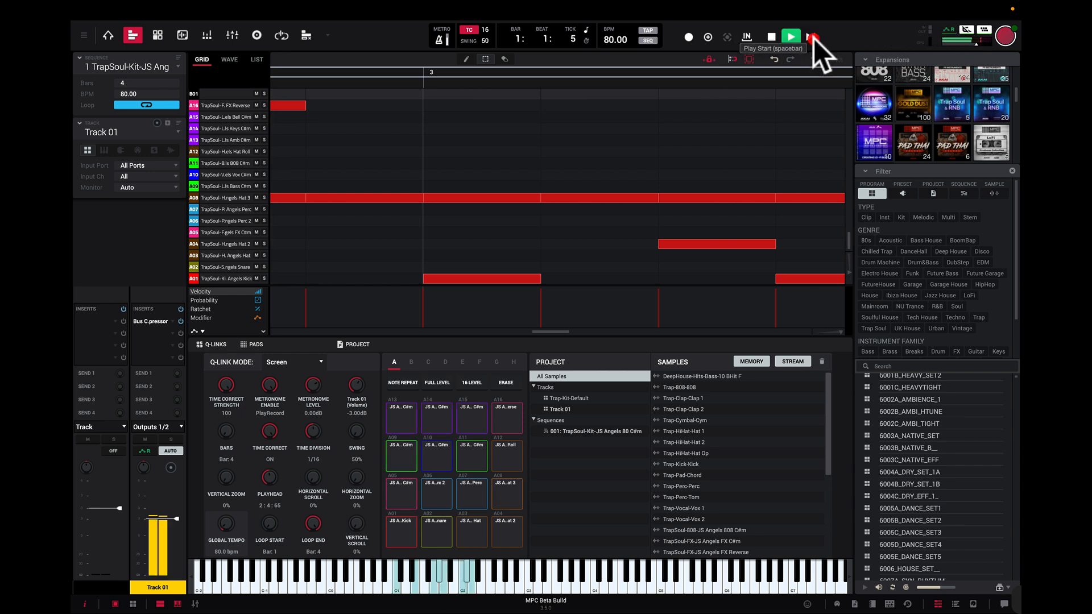
{"action": "left_click", "coordinate": [770, 38]}
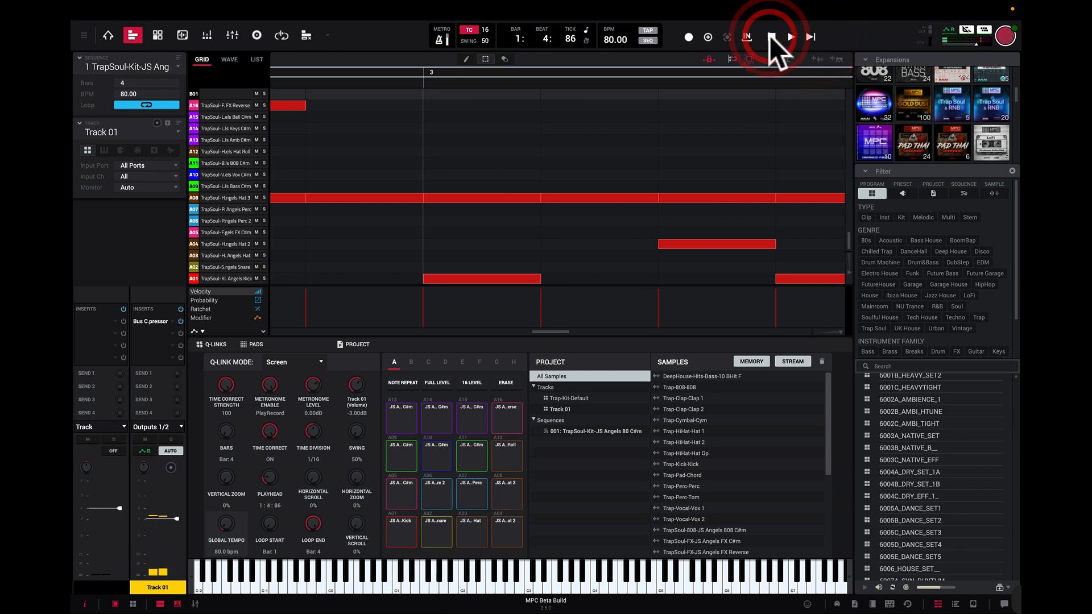
{"action": "left_click_drag", "start_coordinate": [559, 333], "coordinate": [185, 358]}
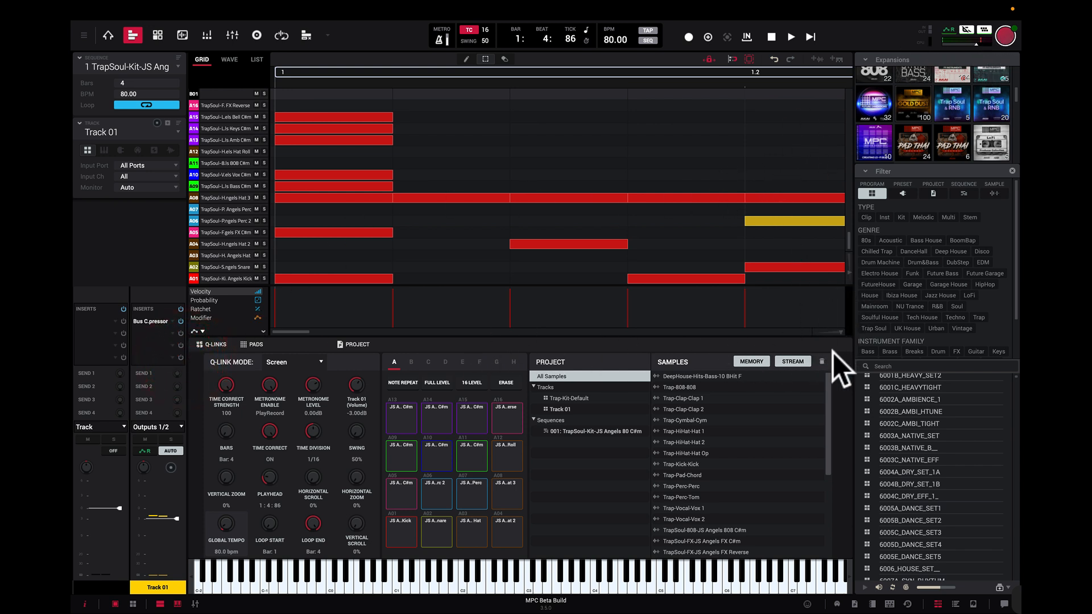
{"action": "left_click_drag", "start_coordinate": [843, 332], "coordinate": [838, 332]}
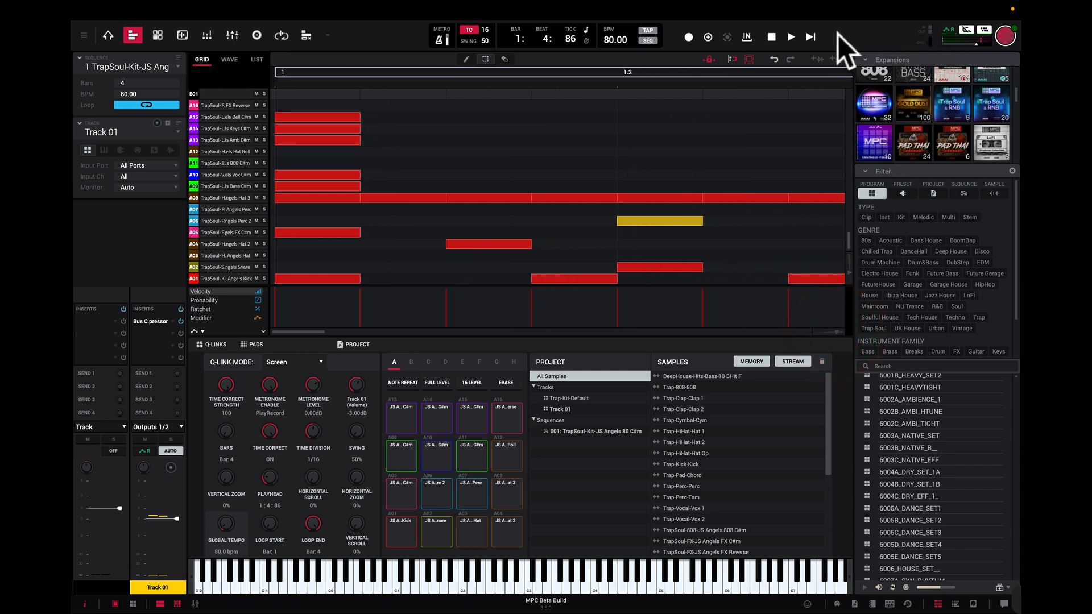
Step: Set auto scroll to Follow, play the sequence to check how the grid scrolls, and stop playback
{"action": "left_click", "coordinate": [967, 29]}
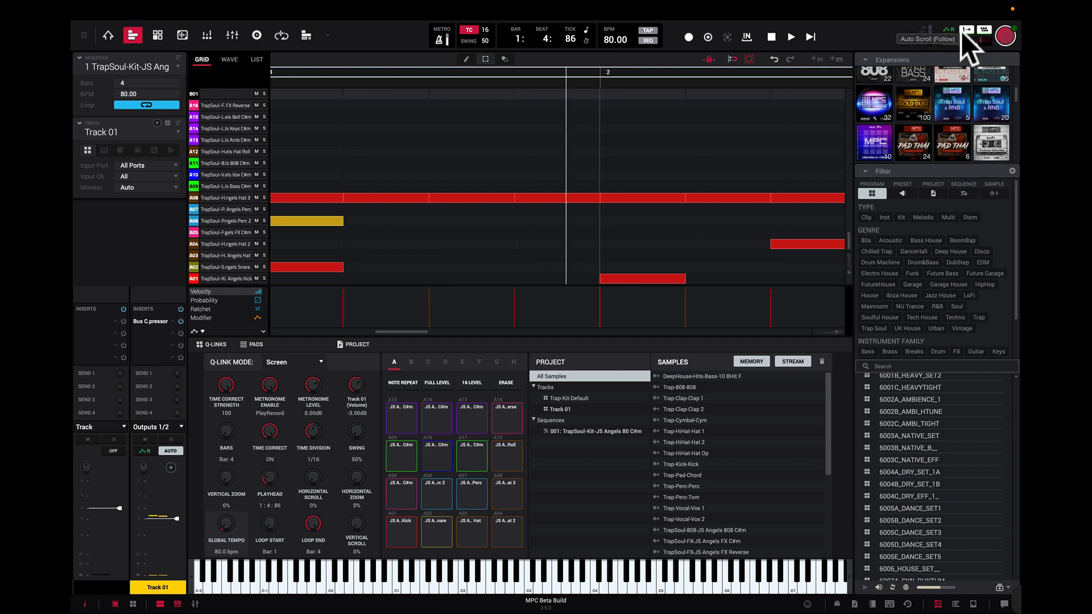
{"action": "left_click", "coordinate": [791, 37]}
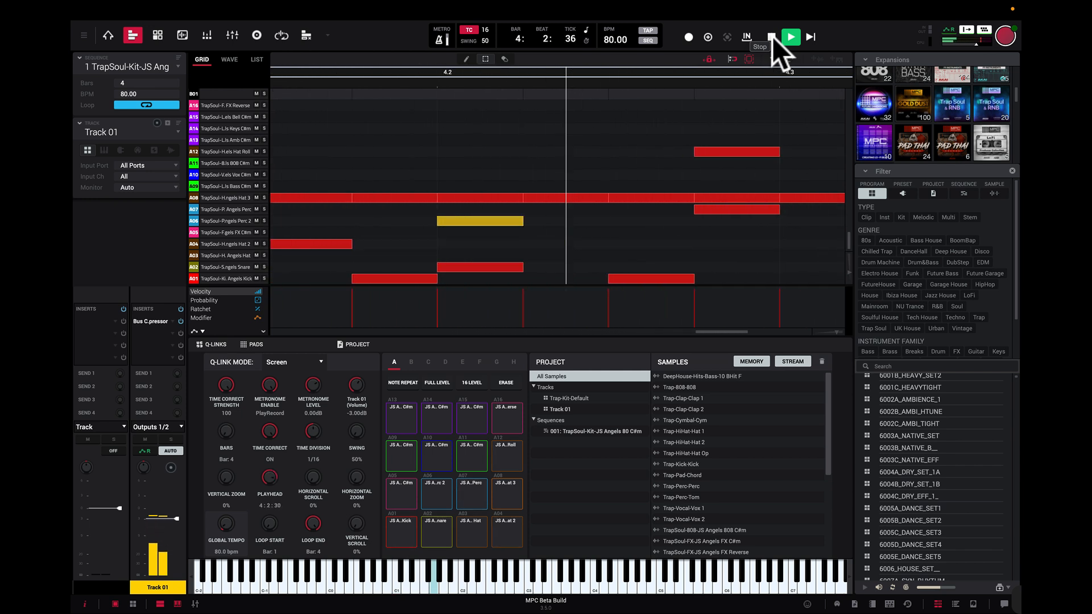
{"action": "left_click", "coordinate": [772, 37]}
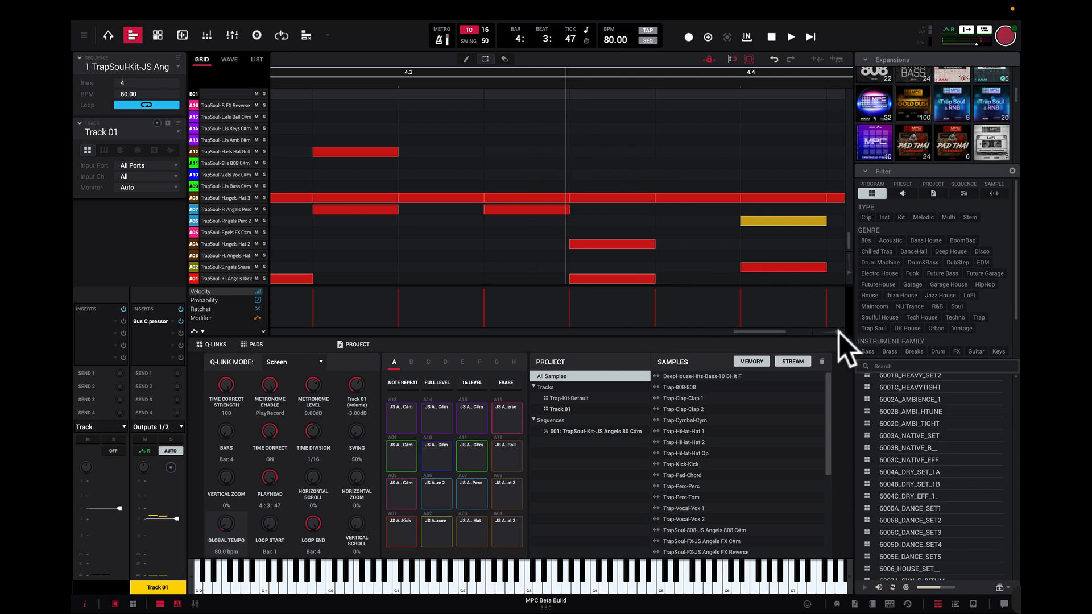
{"action": "left_click_drag", "start_coordinate": [838, 332], "coordinate": [804, 331]}
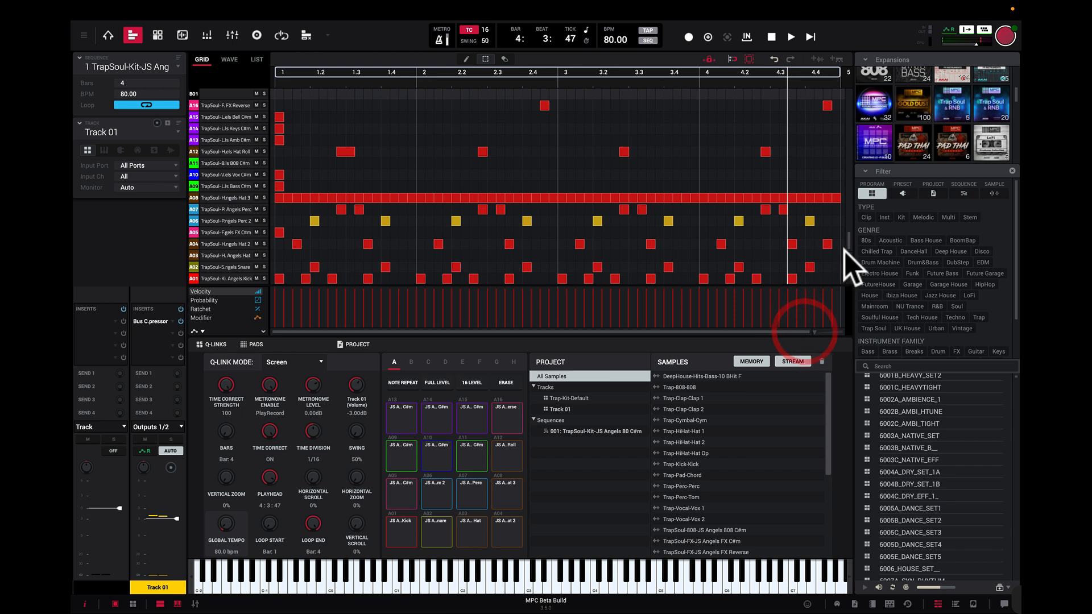
{"action": "left_click_drag", "start_coordinate": [848, 271], "coordinate": [848, 250]}
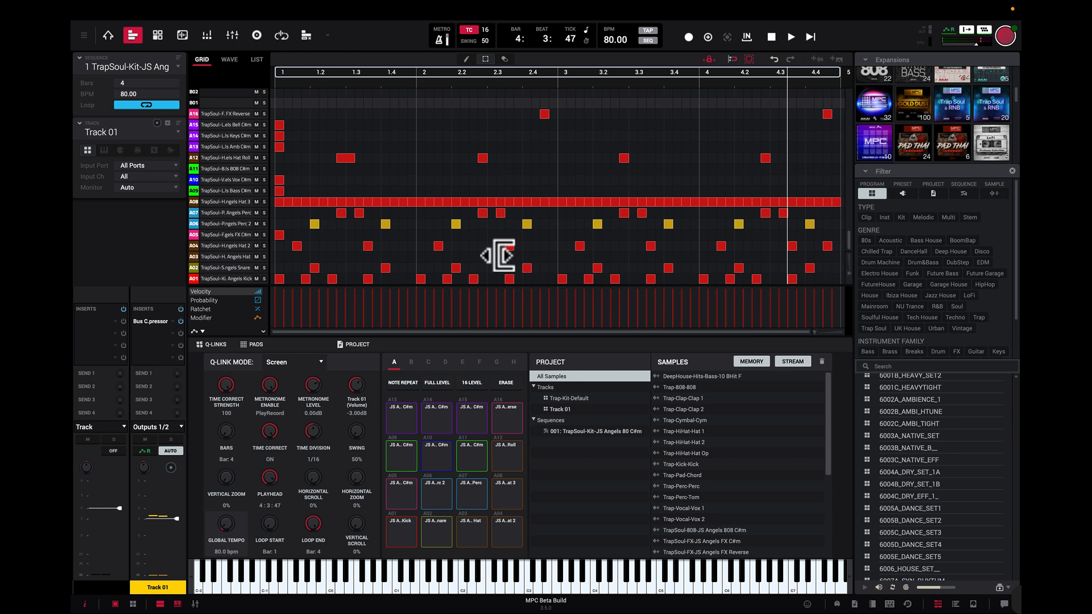
Step: Play the Track 01 drum kit's lower pads, including kick, snare, hats, percussion and FX, from the computer keyboard
{"action": "key", "text": "z"}
{"action": "key", "text": "x"}
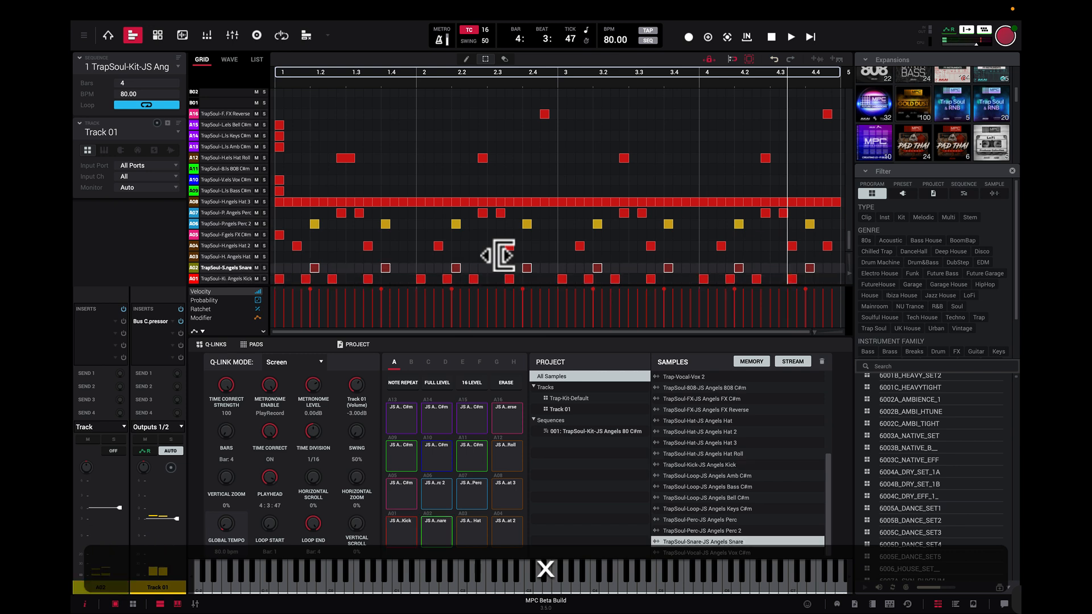
{"action": "key", "text": "c"}
{"action": "key", "text": "v"}
{"action": "key", "text": "a"}
{"action": "key", "text": "s"}
{"action": "key", "text": "d"}
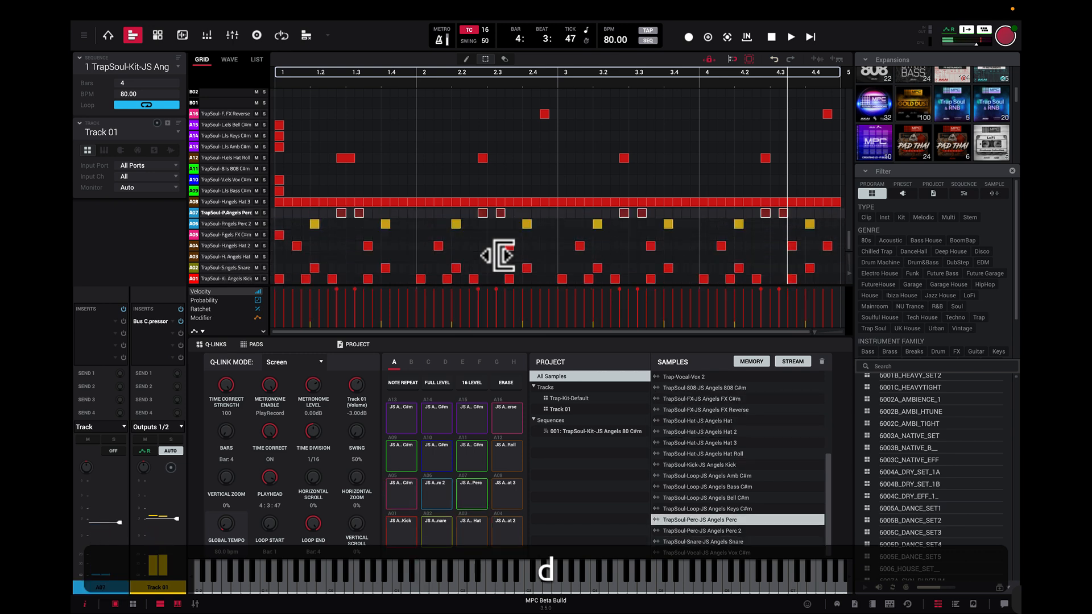
{"action": "key", "text": "f"}
{"action": "key", "text": "s"}
{"action": "key", "text": "a"}
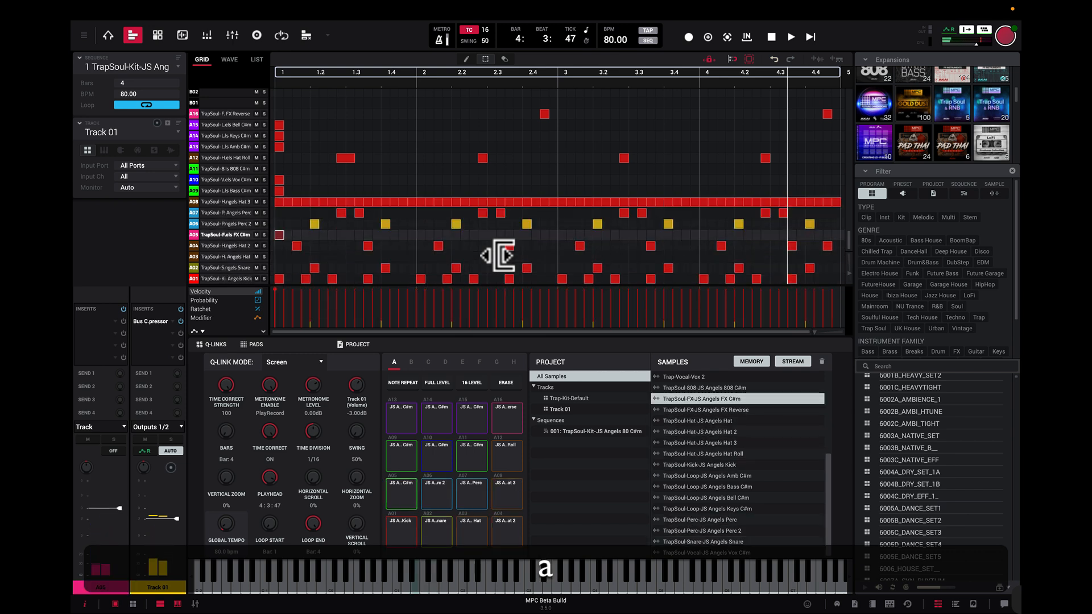
{"action": "key", "text": "z"}
{"action": "key", "text": "a"}
{"action": "key", "text": "z"}
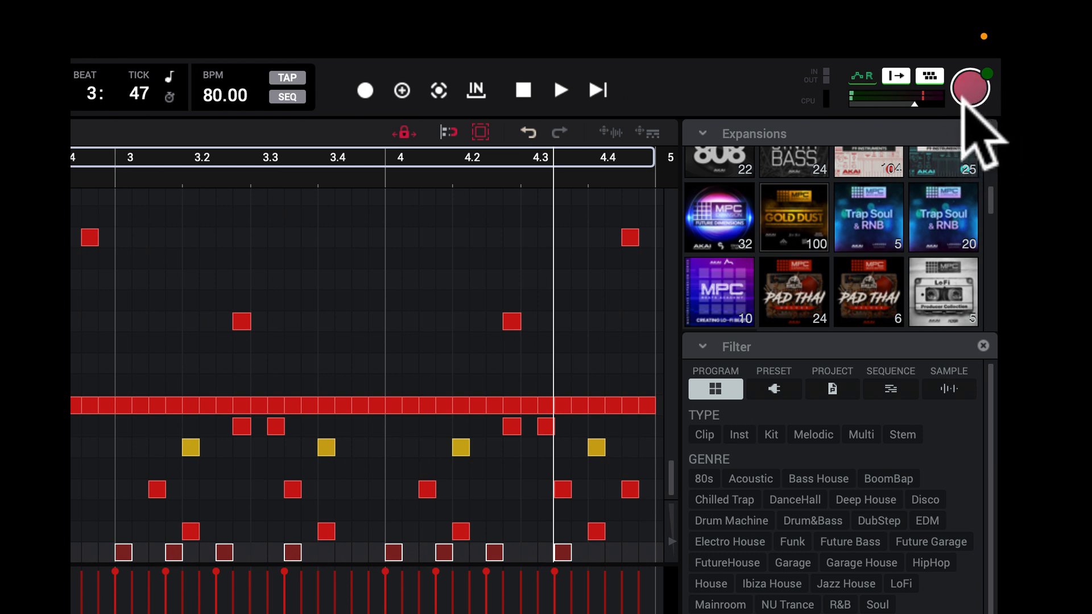
Step: Toggle the computer keyboard input mode and add one new track of type Plugin
{"action": "left_click", "coordinate": [931, 76]}
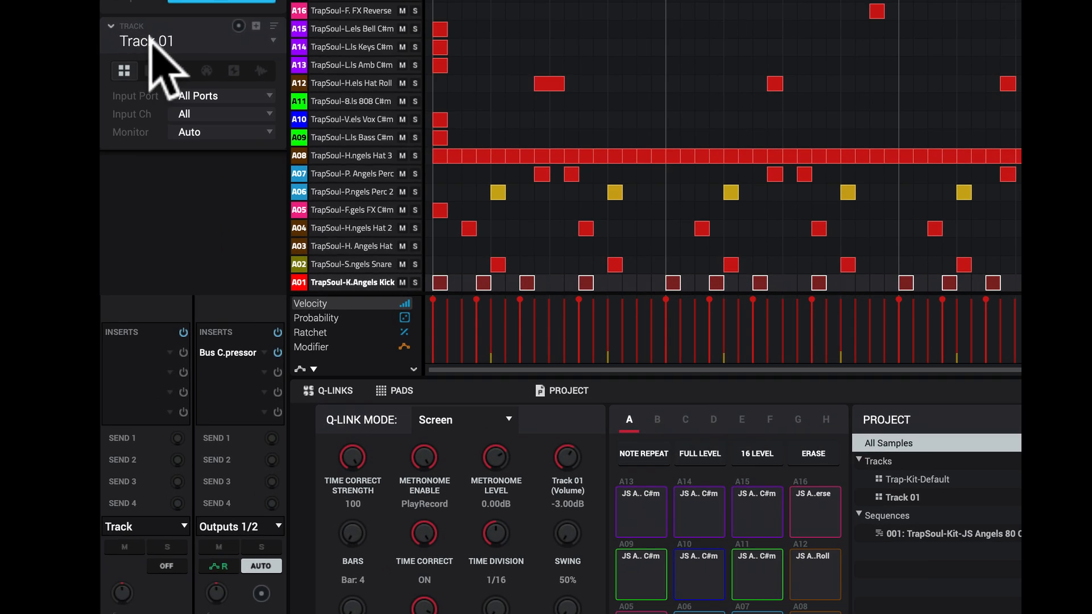
{"action": "left_click", "coordinate": [256, 26]}
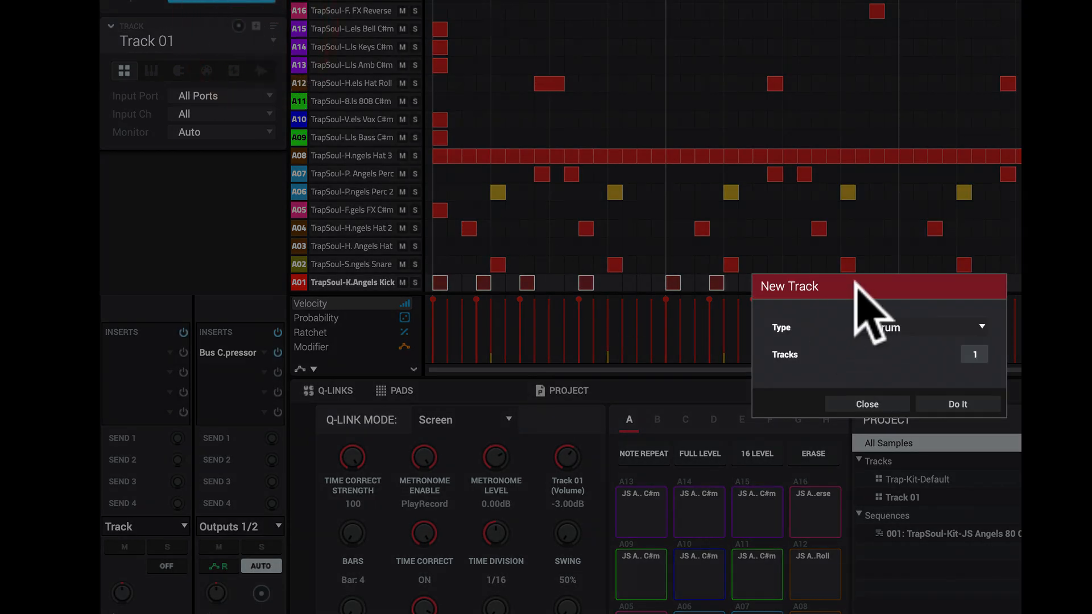
{"action": "left_click", "coordinate": [981, 326]}
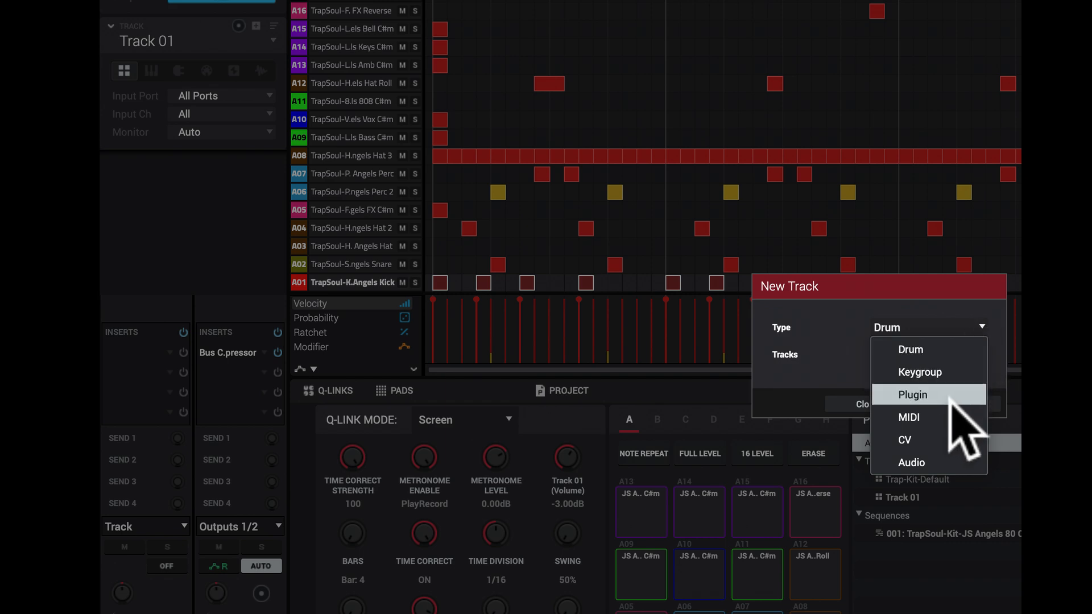
{"action": "left_click", "coordinate": [950, 397]}
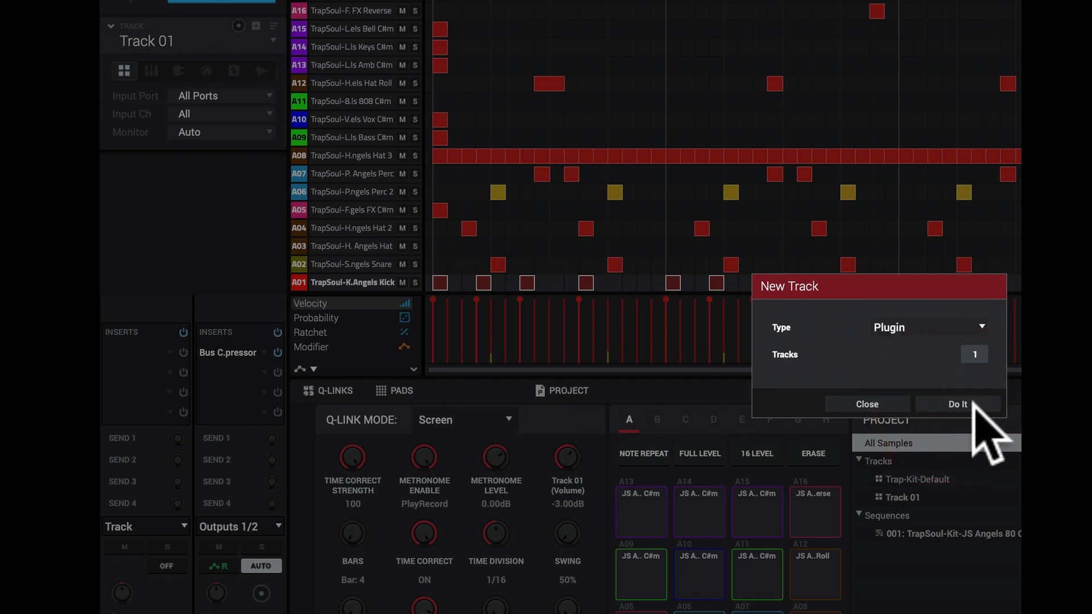
{"action": "left_click", "coordinate": [958, 404]}
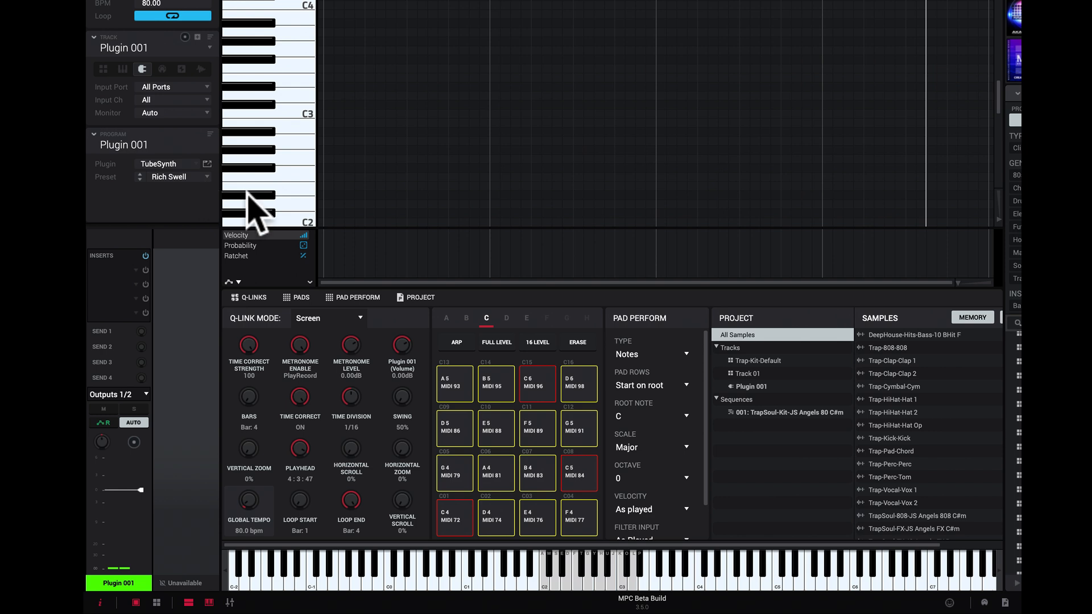
Step: Play ascending runs of notes on the Plugin 001 track's TubeSynth Rich Swell preset from the computer keyboard
{"action": "key", "text": "a"}
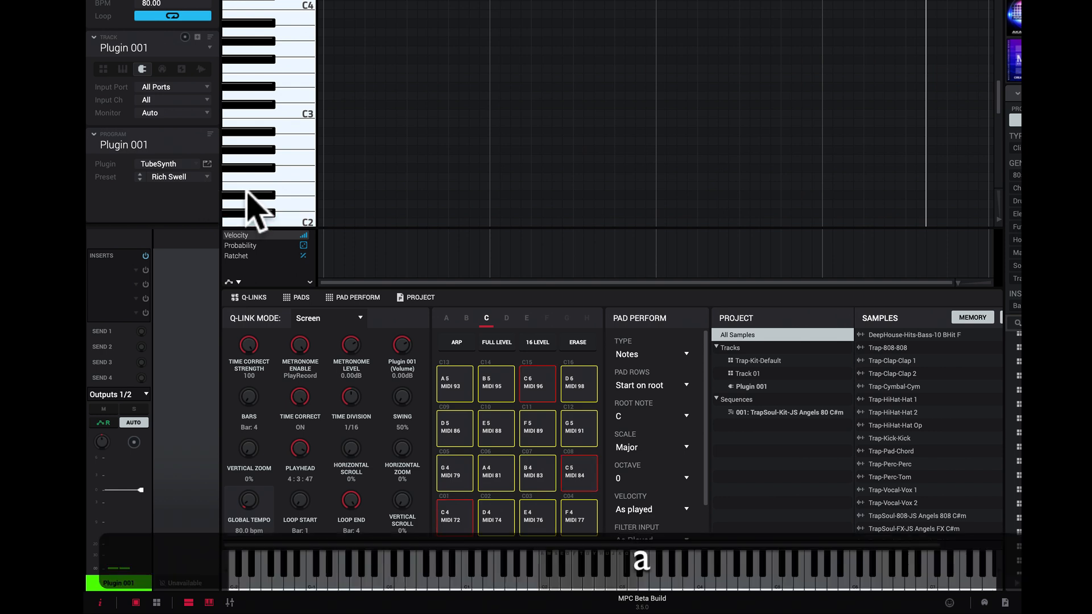
{"action": "key", "text": "s"}
{"action": "key", "text": "d"}
{"action": "key", "text": "f"}
{"action": "key", "text": "g"}
{"action": "key", "text": "h"}
{"action": "key", "text": "j"}
{"action": "key", "text": "k"}
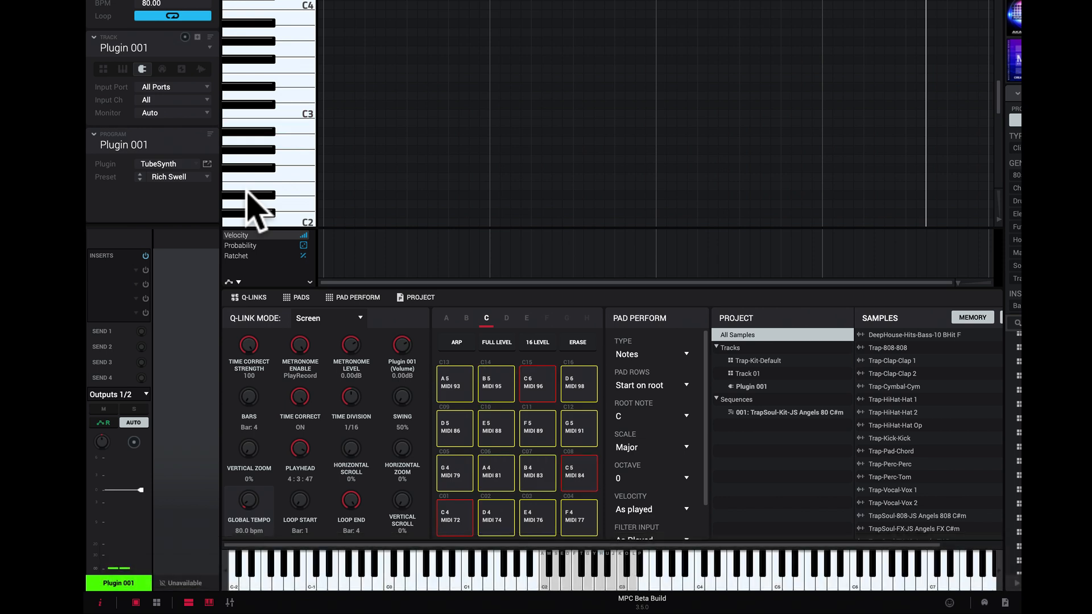
{"action": "key", "text": "a"}
{"action": "key", "text": "d"}
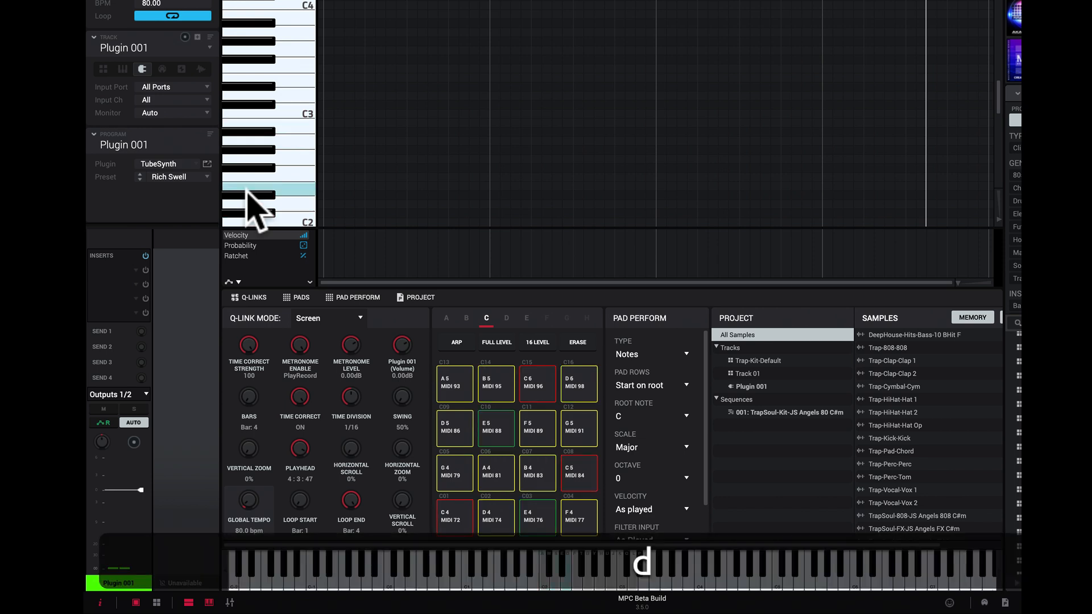
{"action": "key", "text": "g"}
{"action": "key", "text": "h"}
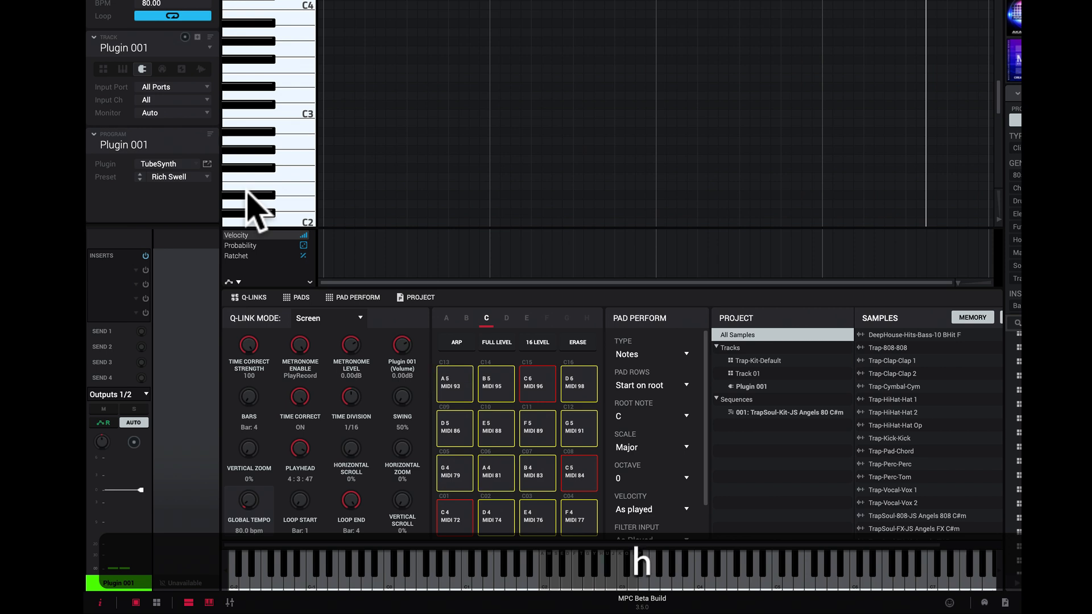
{"action": "key", "text": "j"}
{"action": "key", "text": "k"}
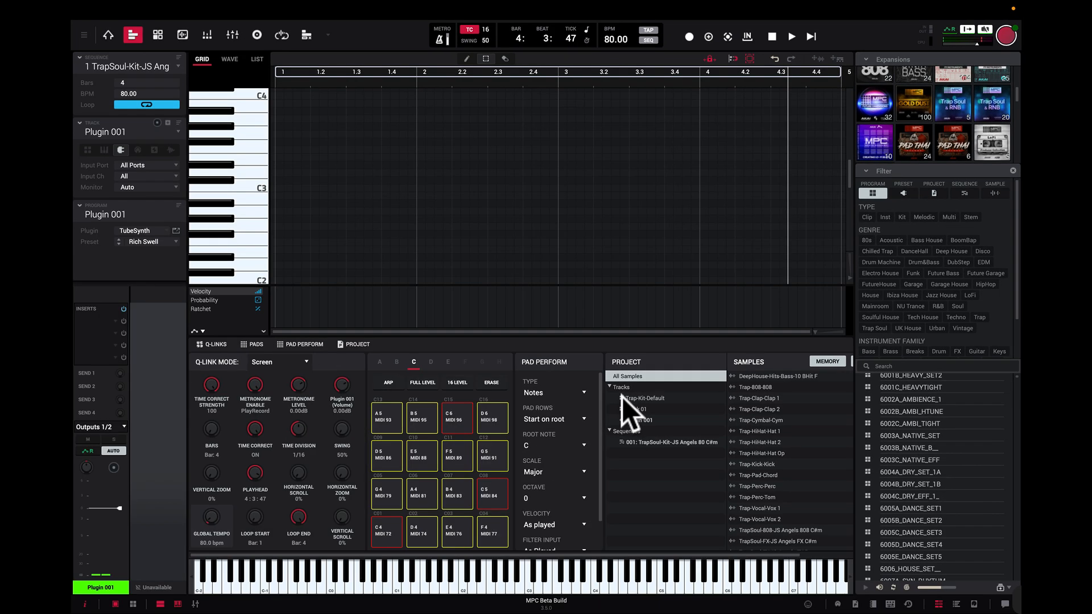
Step: Use the keyboard commands to switch between the expansion, file and media browsers, and hide the browser area
{"action": "key", "text": "x"}
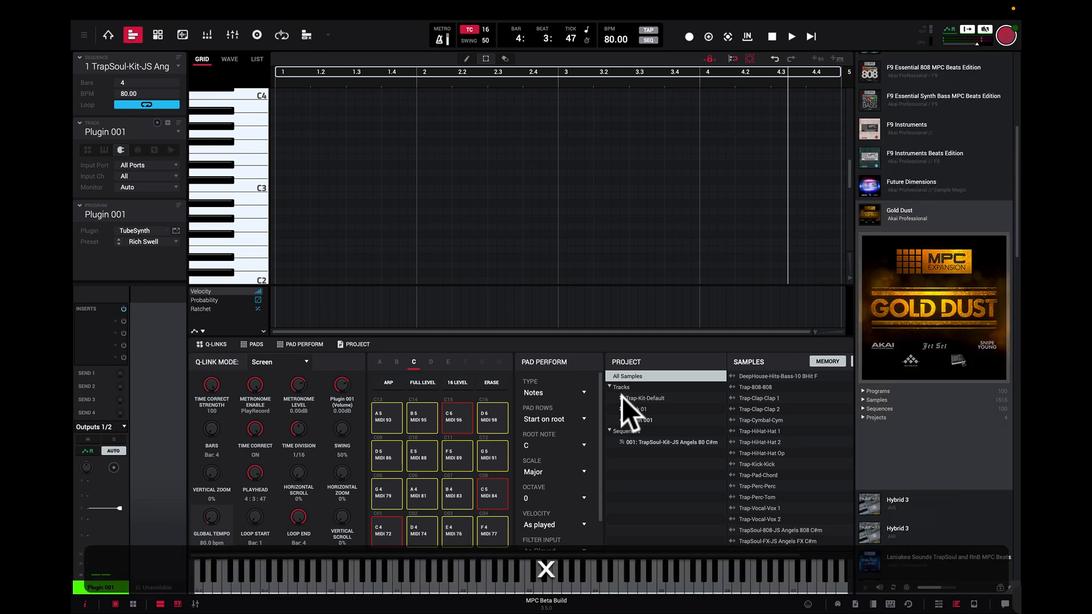
{"action": "key", "text": "f"}
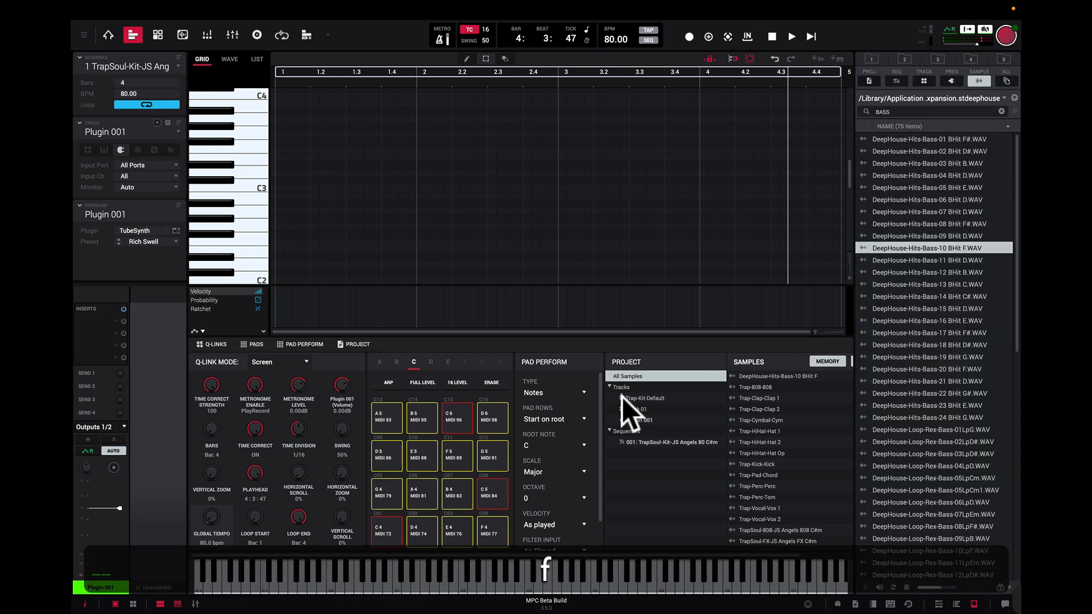
{"action": "key", "text": "b"}
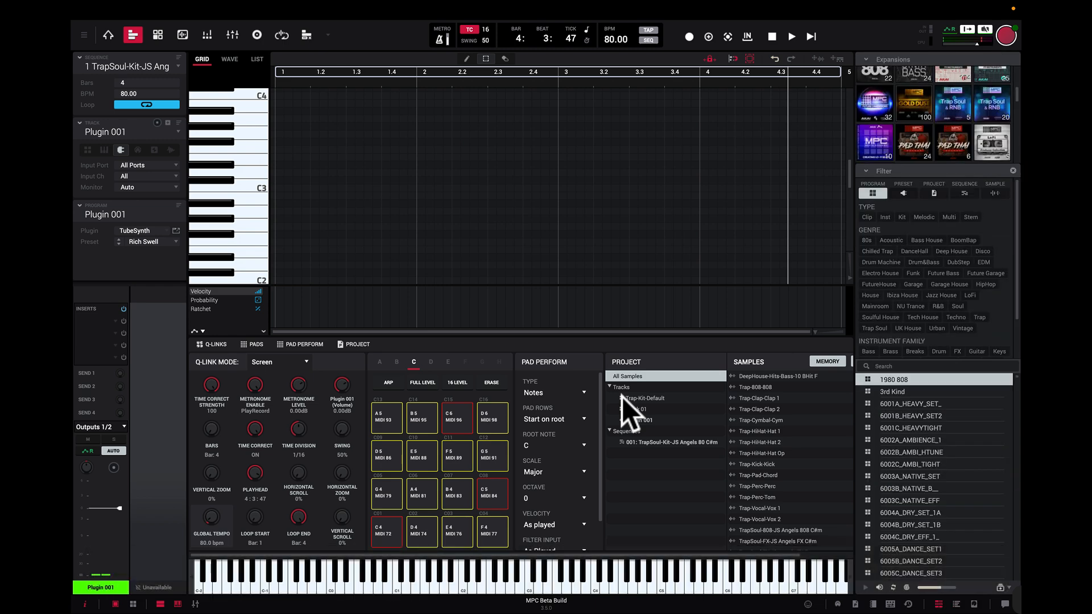
{"action": "key", "text": "b"}
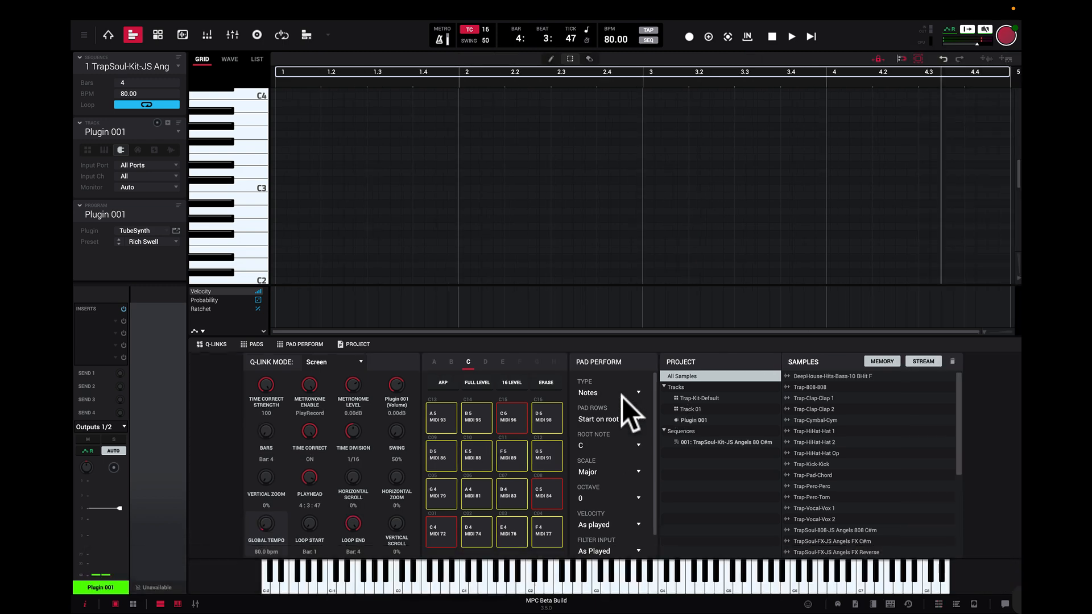
{"action": "key", "text": "b"}
{"action": "key", "text": "b"}
{"action": "key", "text": "x"}
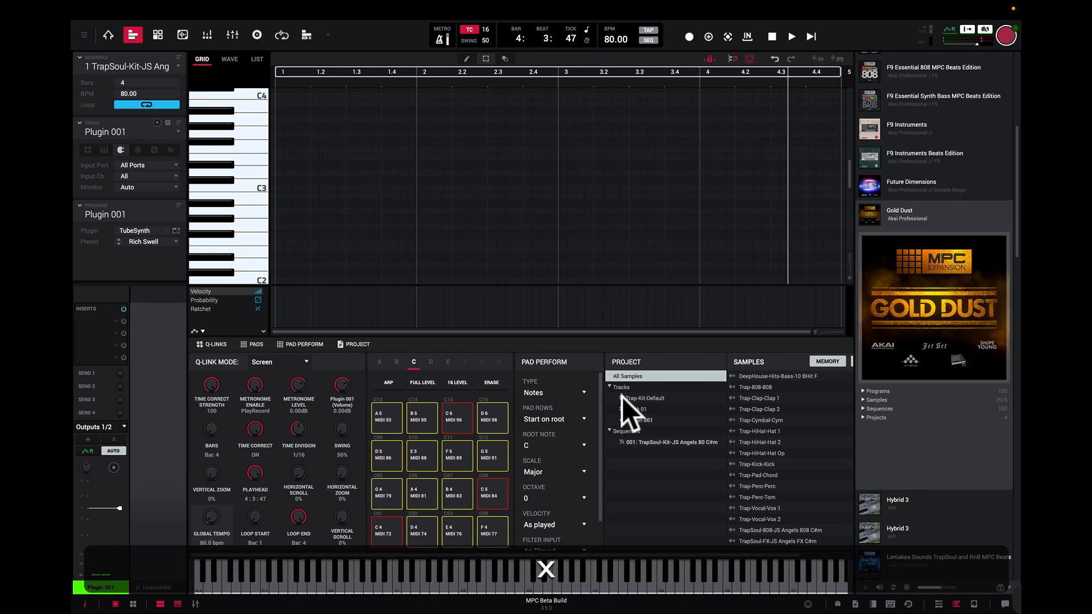
{"action": "key", "text": "f"}
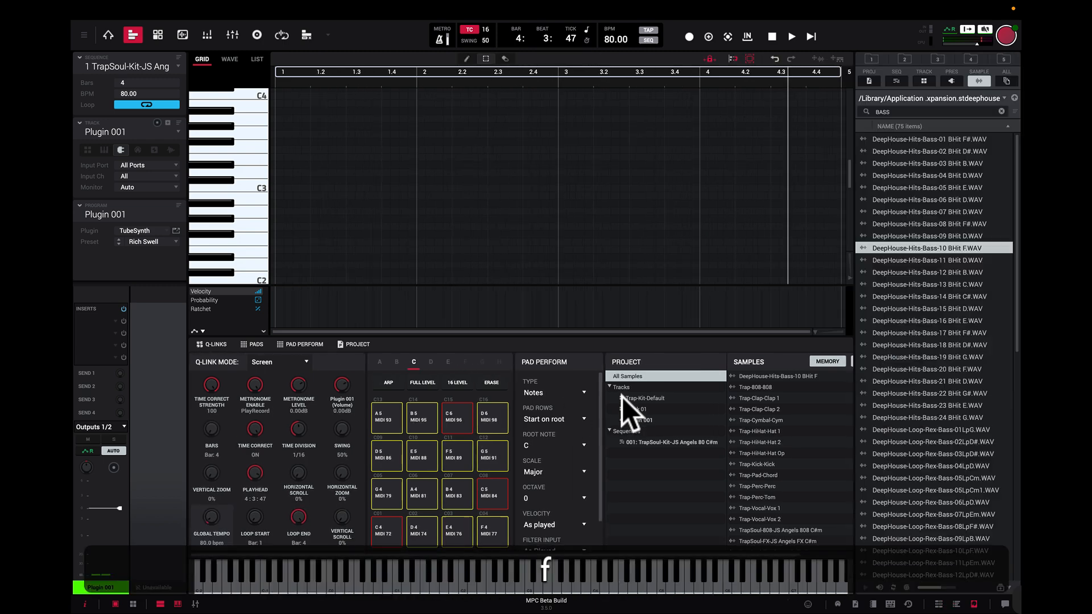
{"action": "key", "text": "f"}
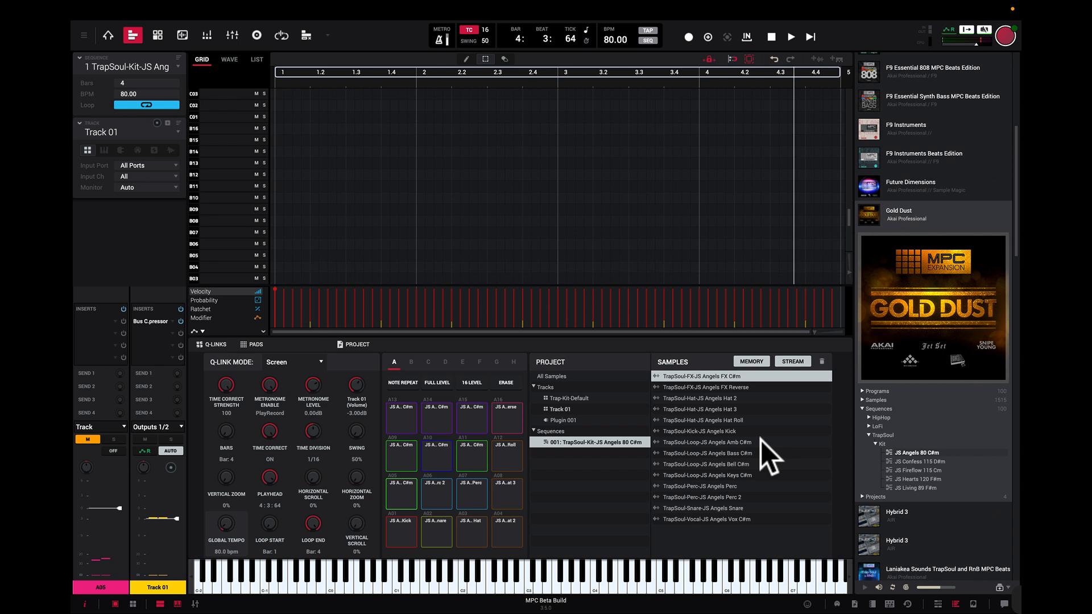
{"action": "key", "text": "b"}
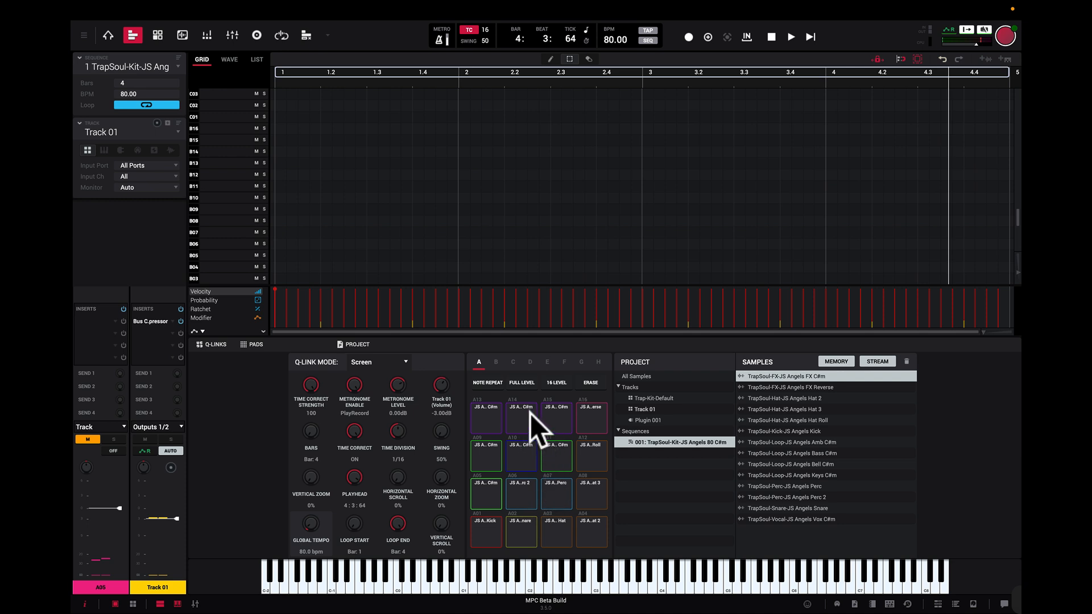
Step: Select the Trap-Kit-Default track and audition its Kick, Clap 1, Hat 1 and 808 pads
{"action": "left_click", "coordinate": [177, 129]}
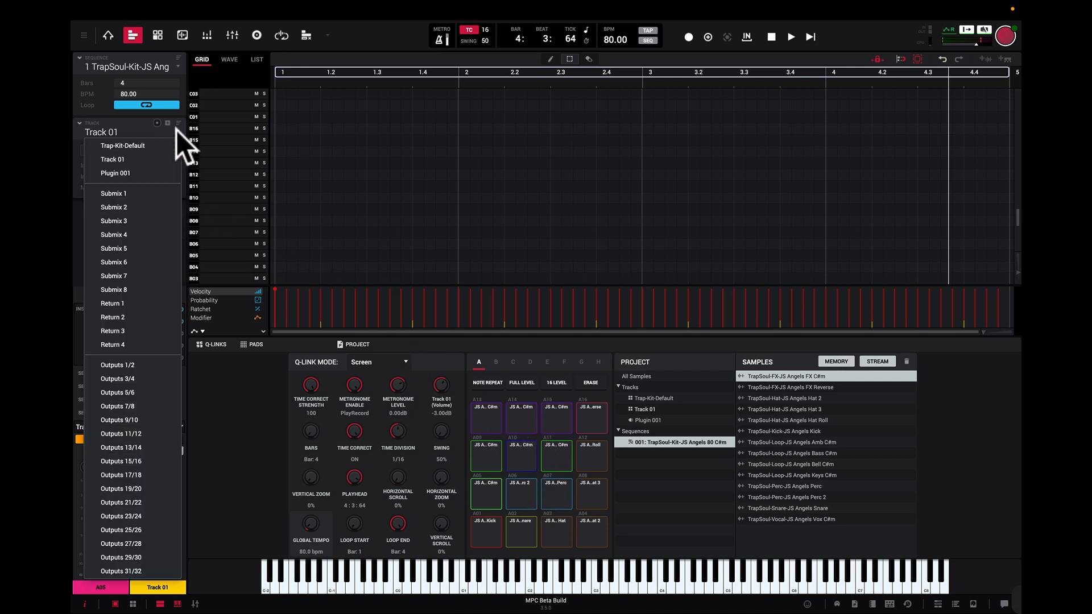
{"action": "left_click", "coordinate": [153, 146]}
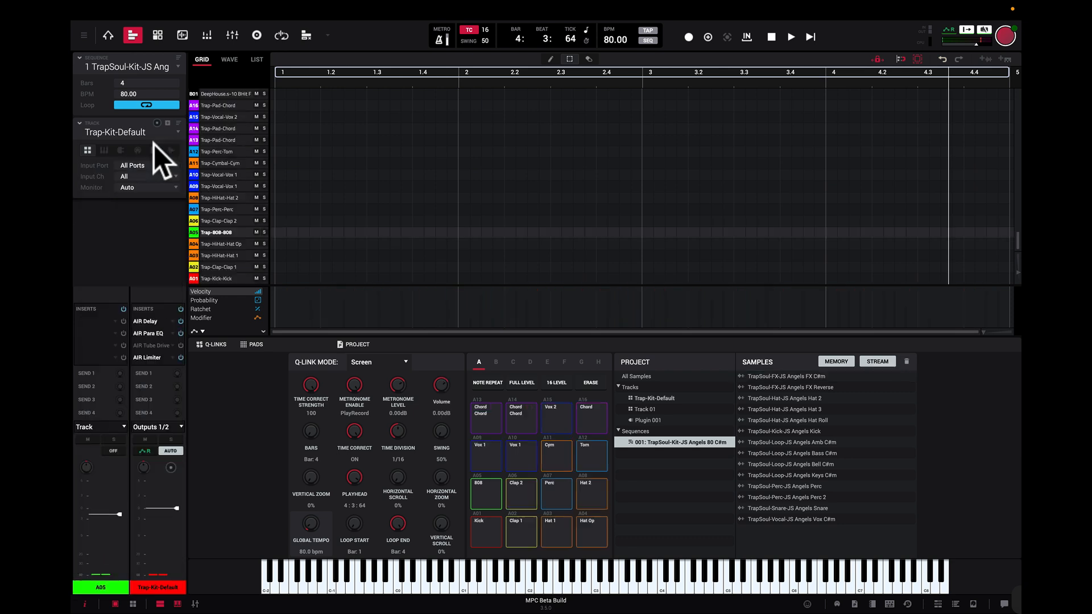
{"action": "left_click", "coordinate": [493, 530]}
{"action": "left_click", "coordinate": [527, 531]}
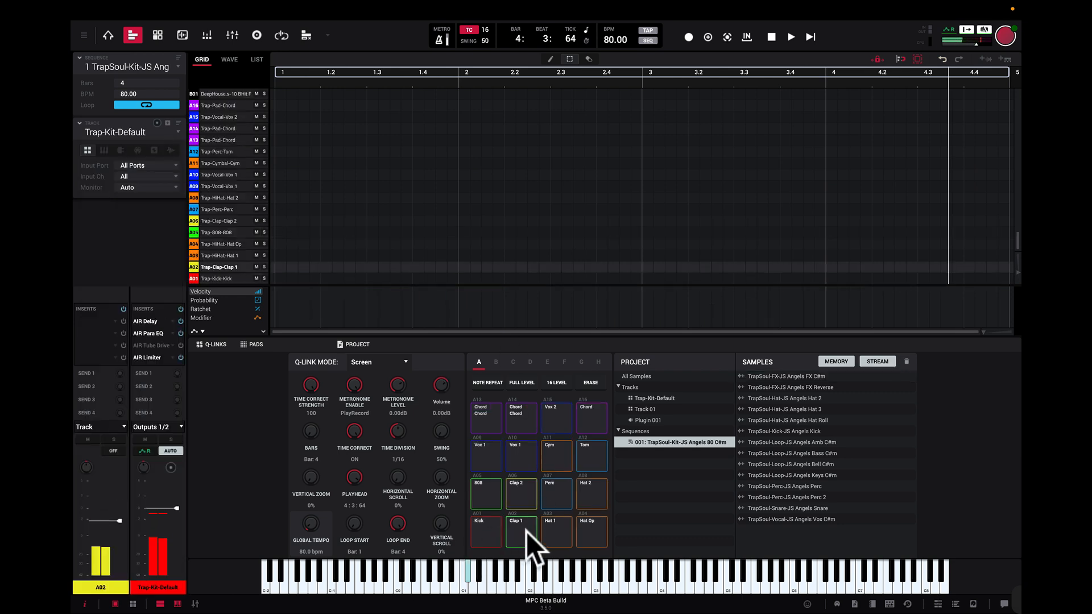
{"action": "left_click", "coordinate": [558, 531]}
{"action": "left_click", "coordinate": [481, 496]}
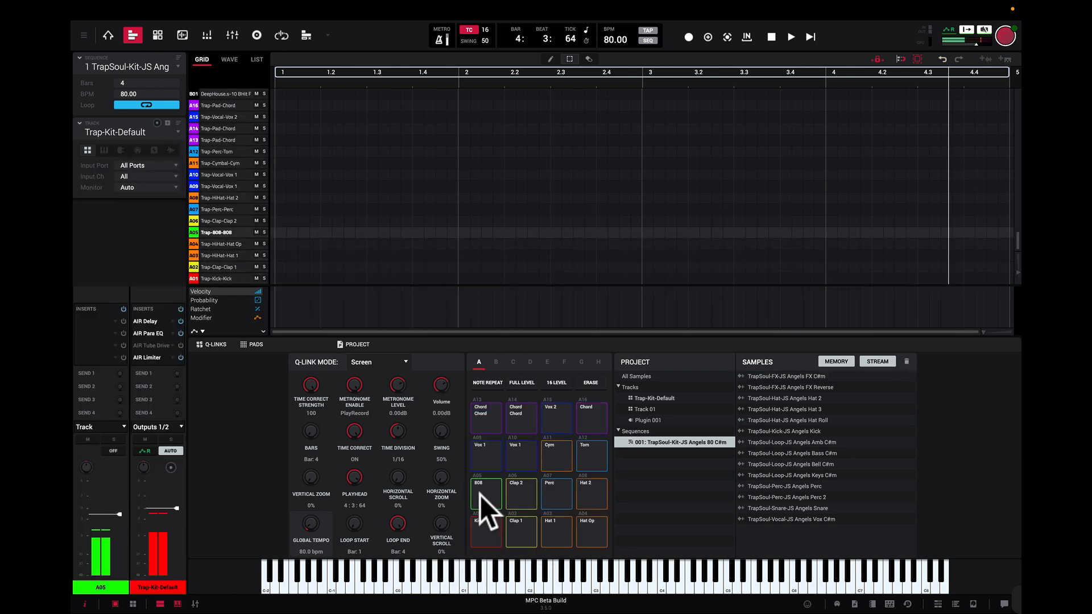
Step: Select Track 01, play its sequence from the start and stop playback
{"action": "left_click", "coordinate": [178, 132]}
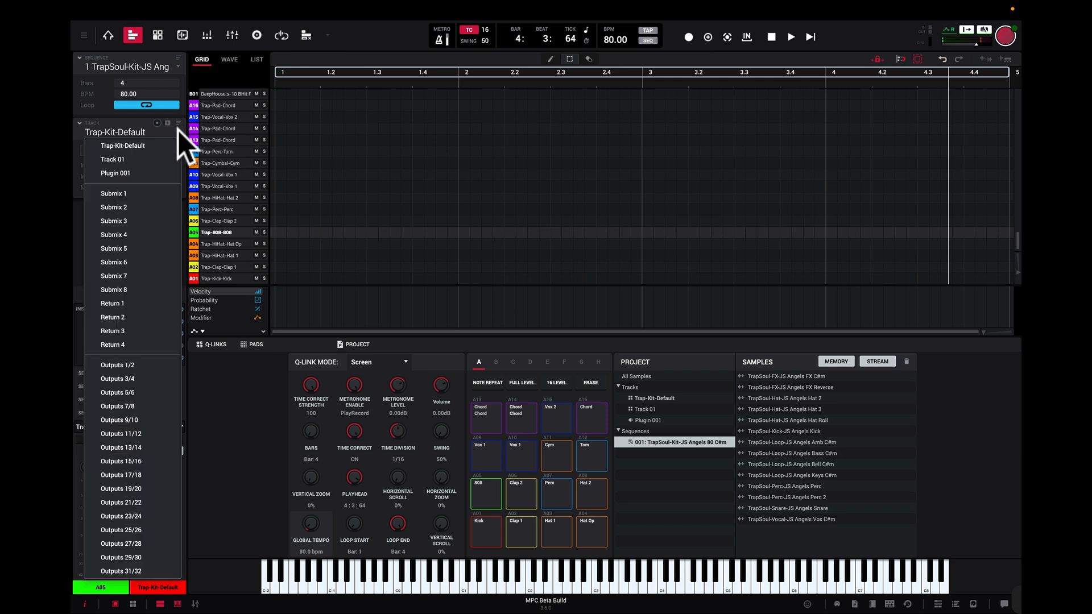
{"action": "left_click", "coordinate": [152, 160]}
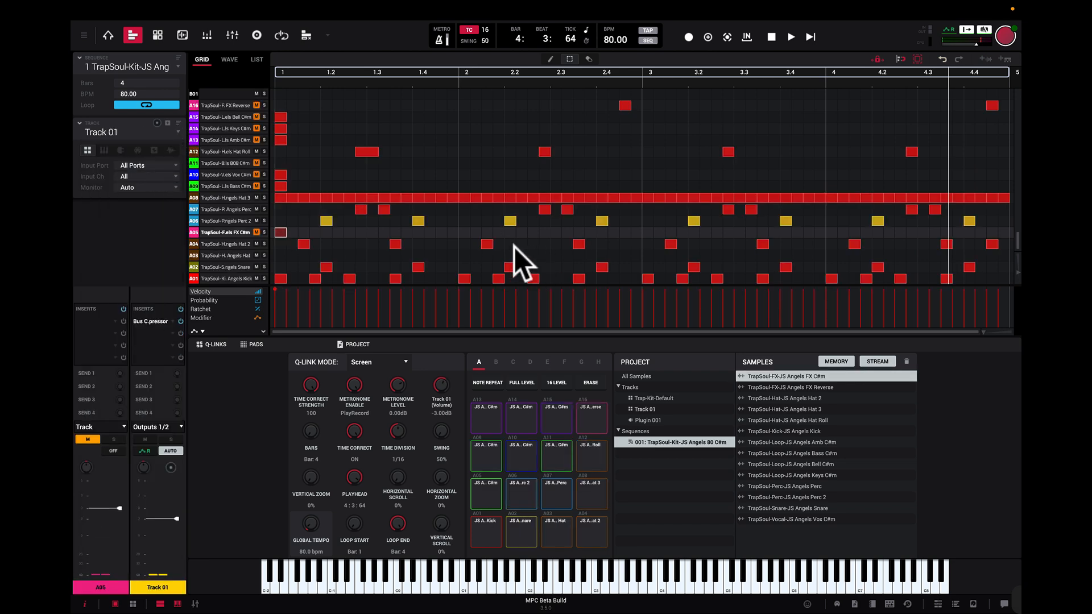
{"action": "left_click", "coordinate": [810, 38]}
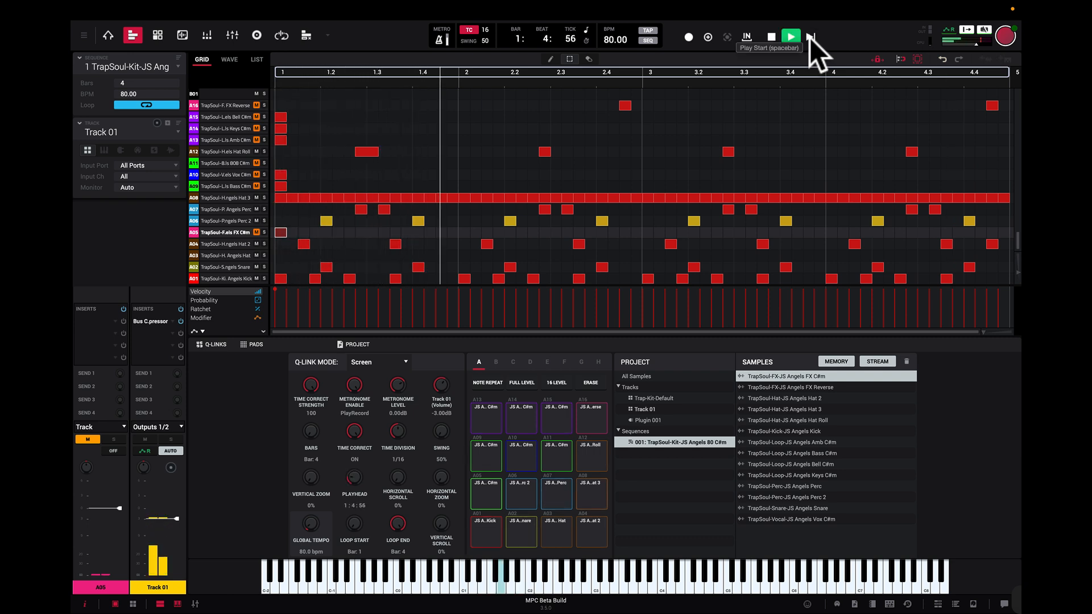
{"action": "left_click", "coordinate": [773, 36]}
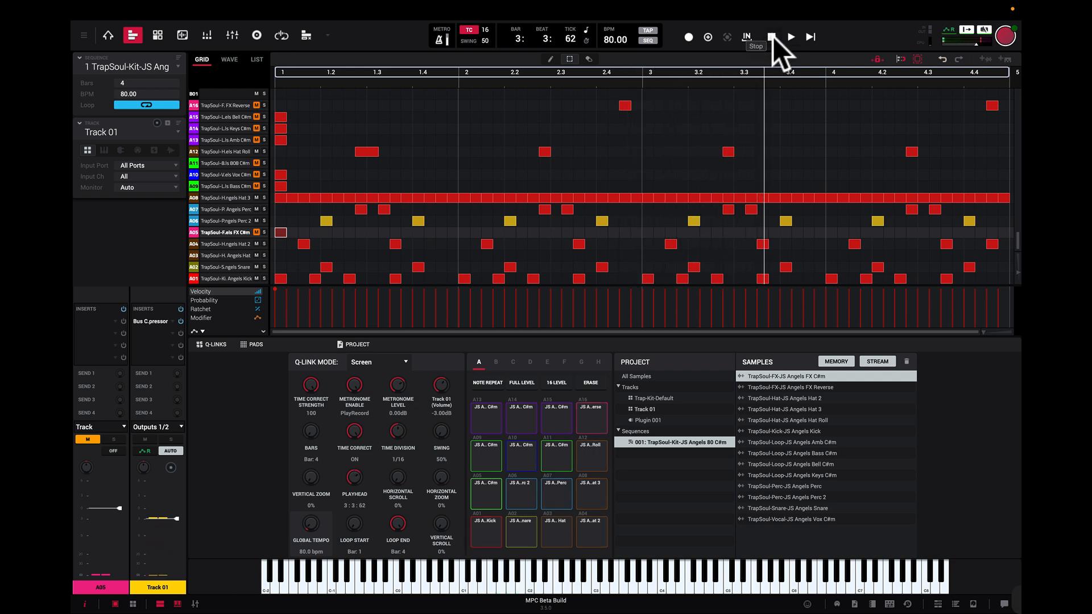
Step: Select the Plugin 001 track and audition its A5, E5 and F5 pads
{"action": "left_click", "coordinate": [174, 131]}
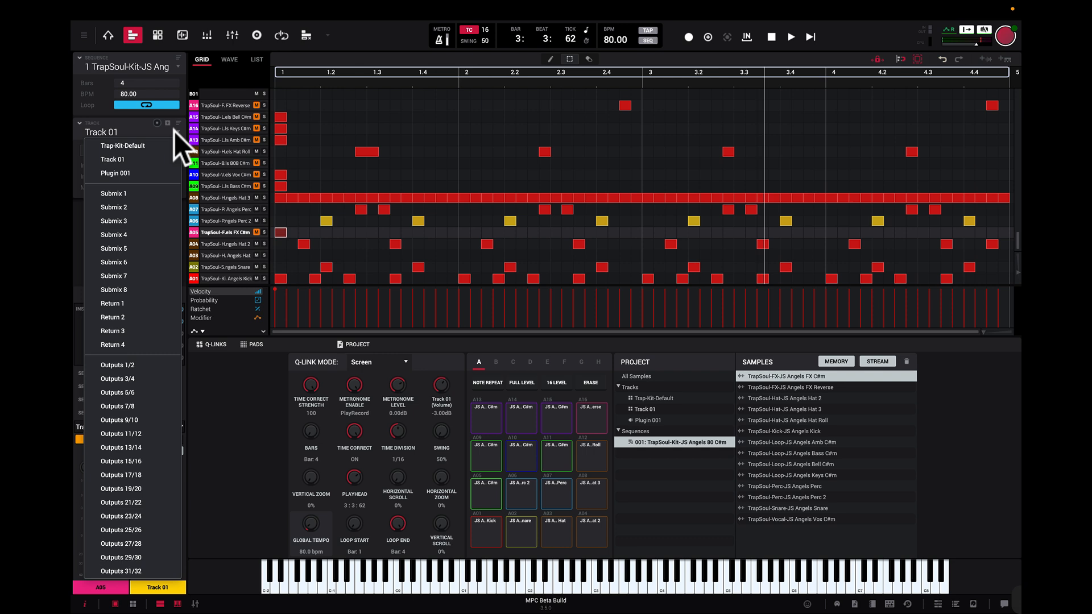
{"action": "left_click", "coordinate": [165, 173]}
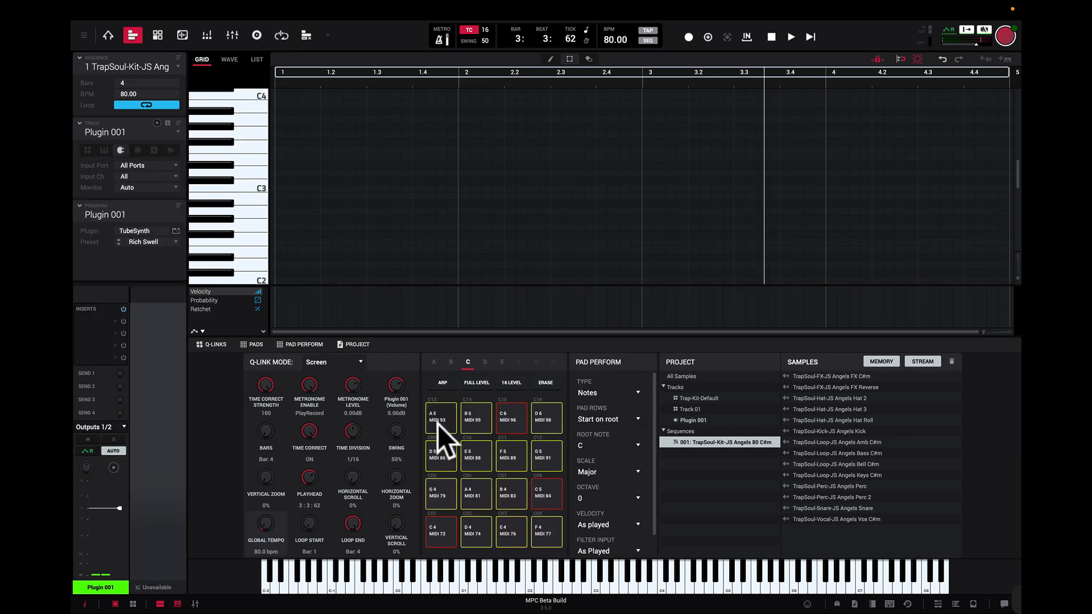
{"action": "left_click", "coordinate": [438, 425]}
{"action": "left_click", "coordinate": [465, 450]}
{"action": "left_click", "coordinate": [510, 465]}
Step: Open the TubeSynth plugin window, move it clear of the track settings and close it
{"action": "left_click", "coordinate": [175, 231]}
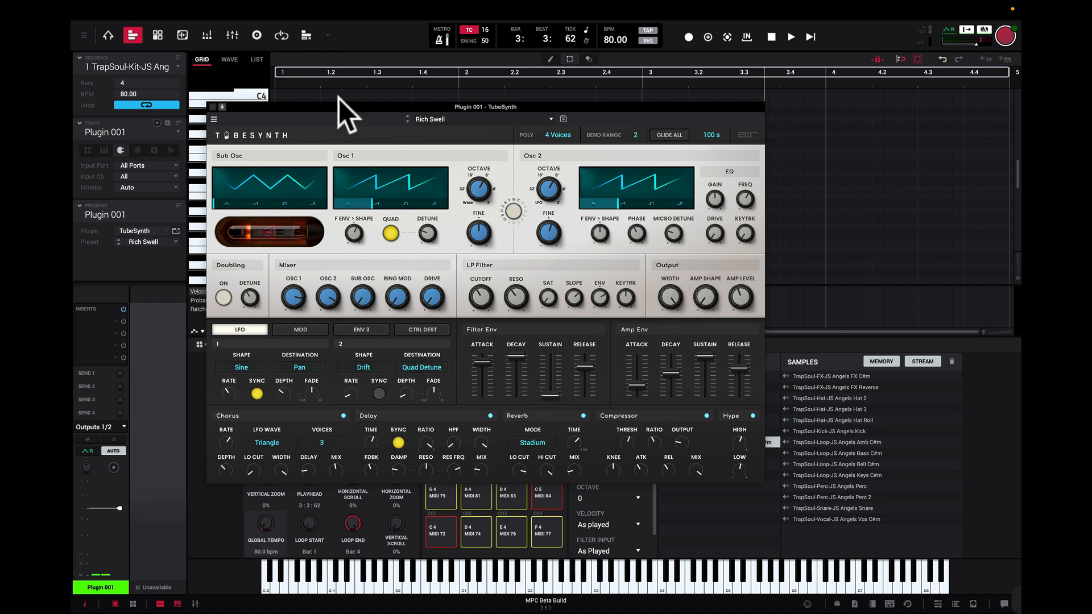
{"action": "left_click_drag", "start_coordinate": [337, 106], "coordinate": [452, 86]}
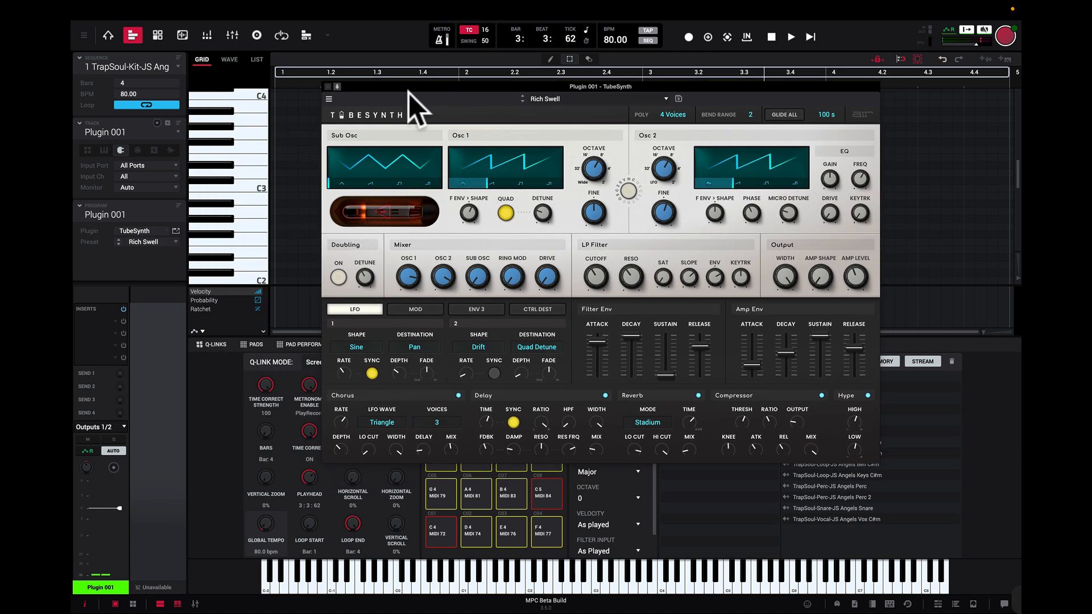
{"action": "left_click", "coordinate": [327, 86]}
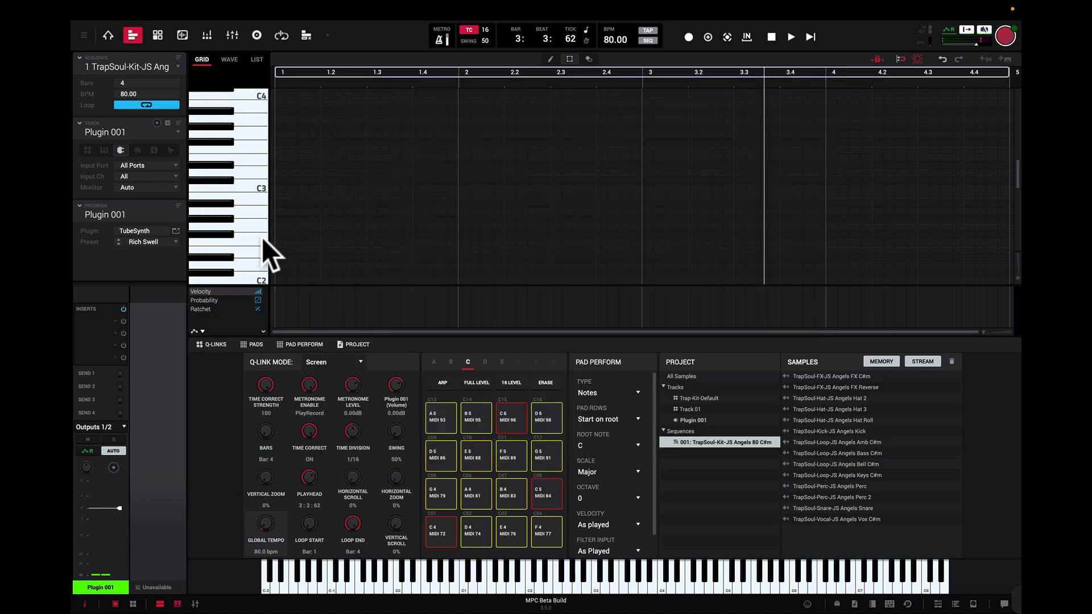
Step: Try to load the Fabric XL plugin on the Plugin 001 track and dismiss the activation notice
{"action": "left_click", "coordinate": [163, 228]}
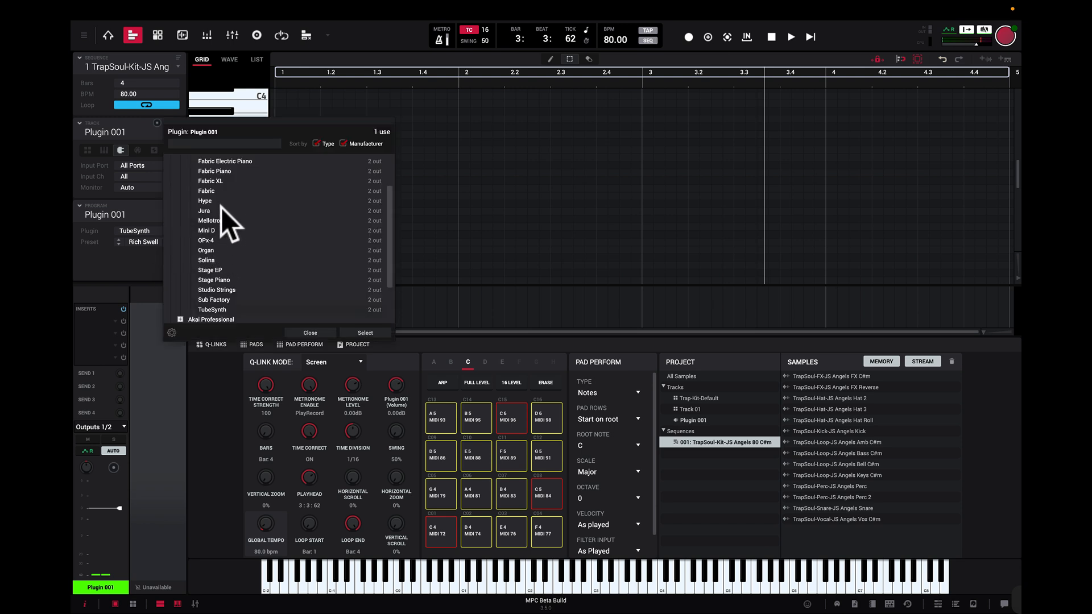
{"action": "double_click", "coordinate": [223, 180]}
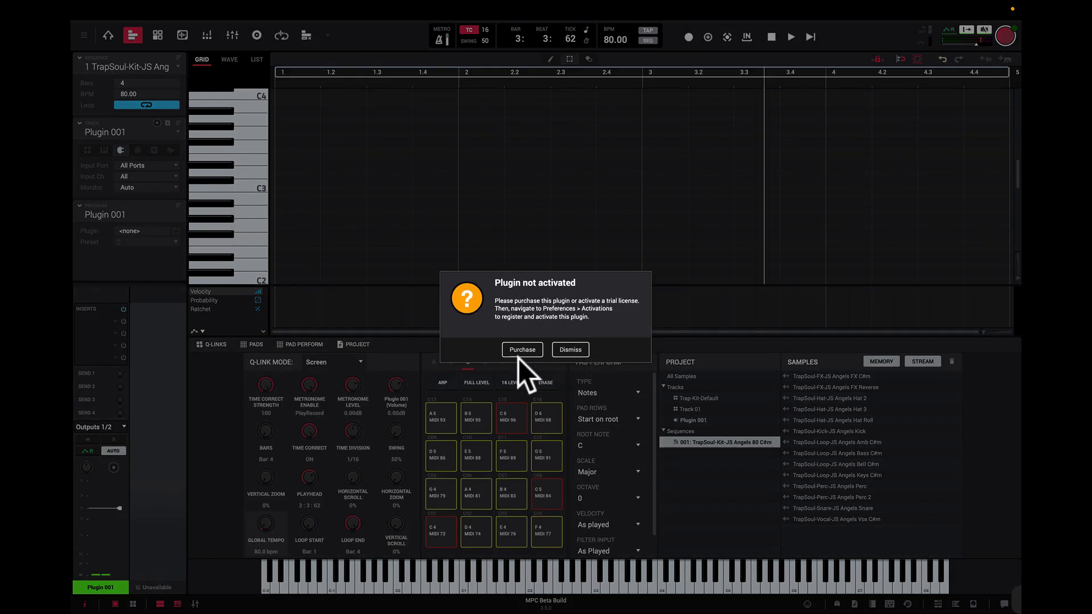
{"action": "left_click", "coordinate": [570, 350]}
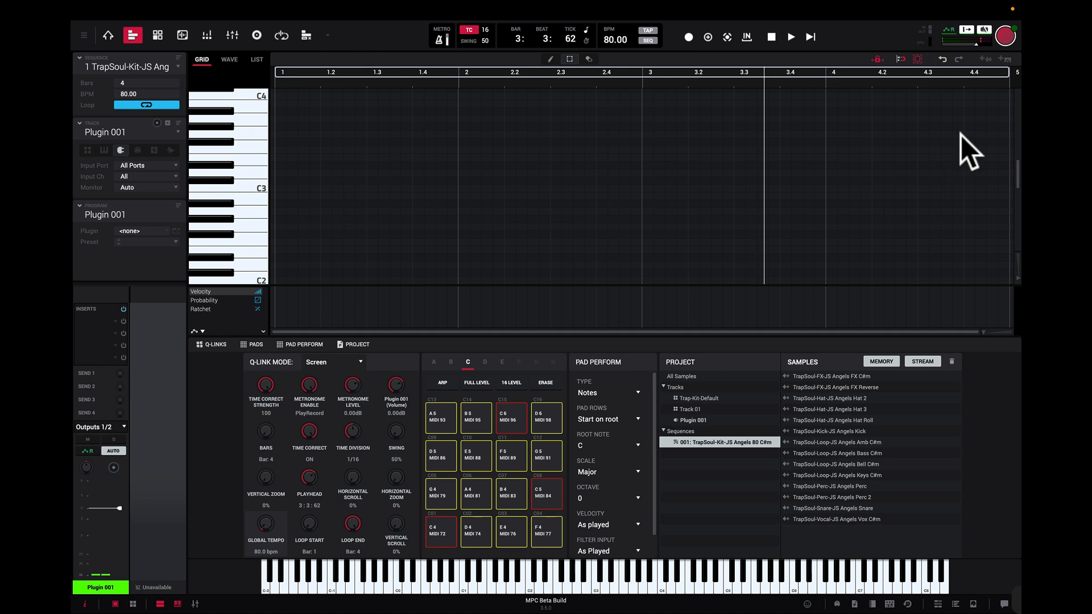
Step: Activate Fabric, Organ, OPx-4, Stage EP, Stage Piano, Studio Strings, Mini D and Jura in the activation preferences, and close the preferences
{"action": "left_click", "coordinate": [1005, 35]}
{"action": "left_click", "coordinate": [977, 68]}
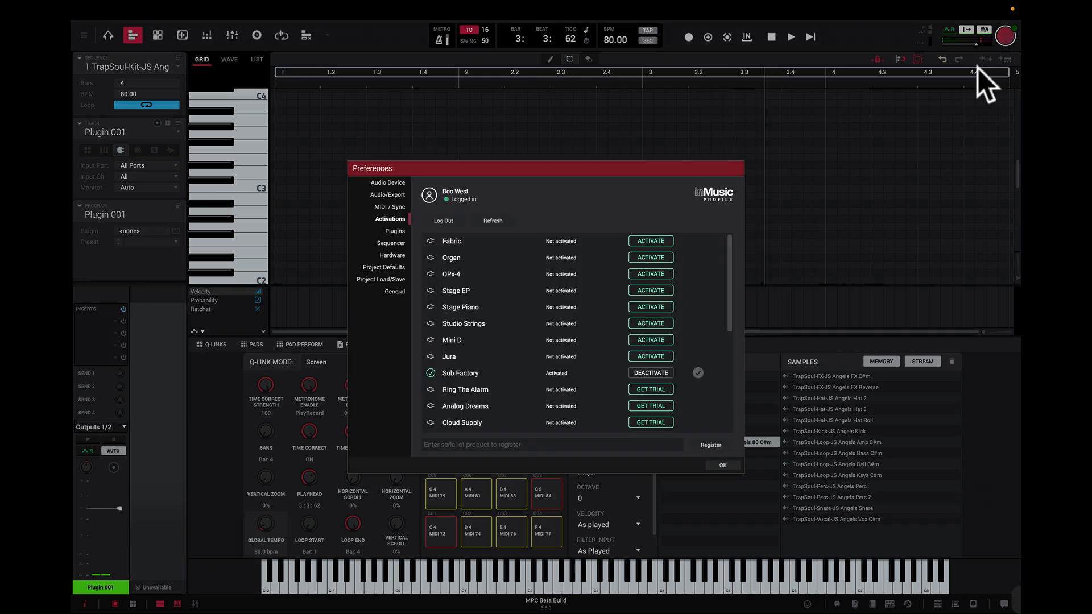
{"action": "left_click", "coordinate": [654, 275]}
{"action": "left_click", "coordinate": [651, 289]}
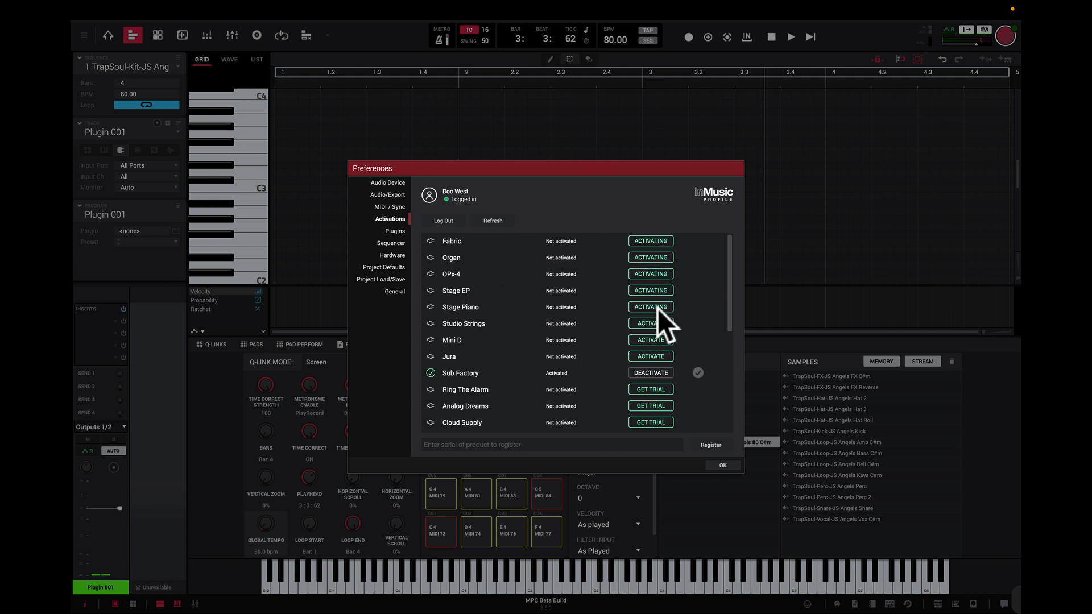
{"action": "left_click", "coordinate": [657, 324]}
{"action": "left_click", "coordinate": [656, 341]}
{"action": "left_click", "coordinate": [651, 356]}
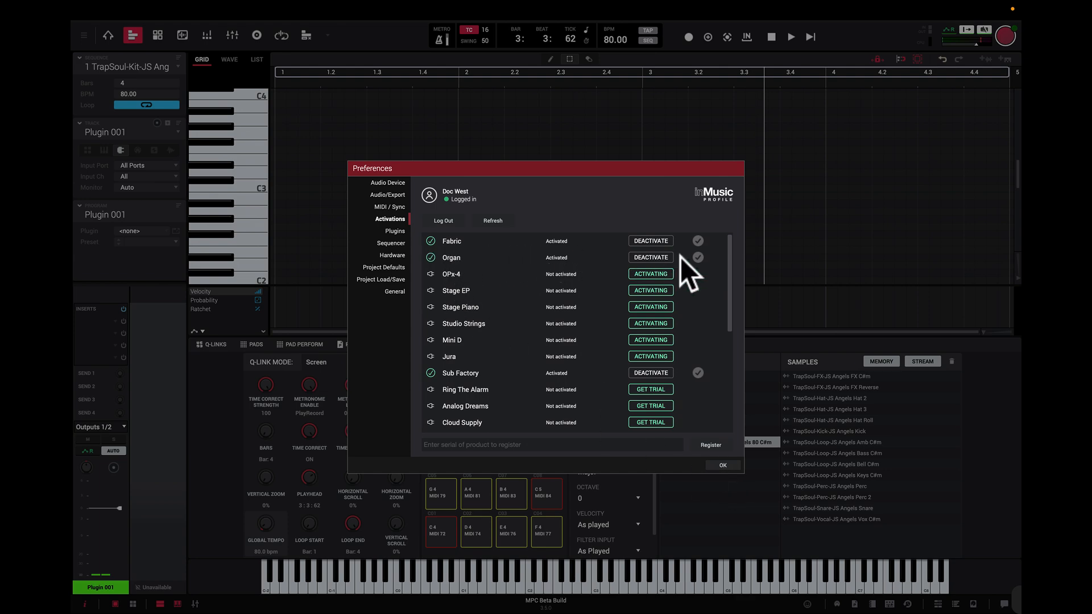
{"action": "left_click", "coordinate": [724, 466]}
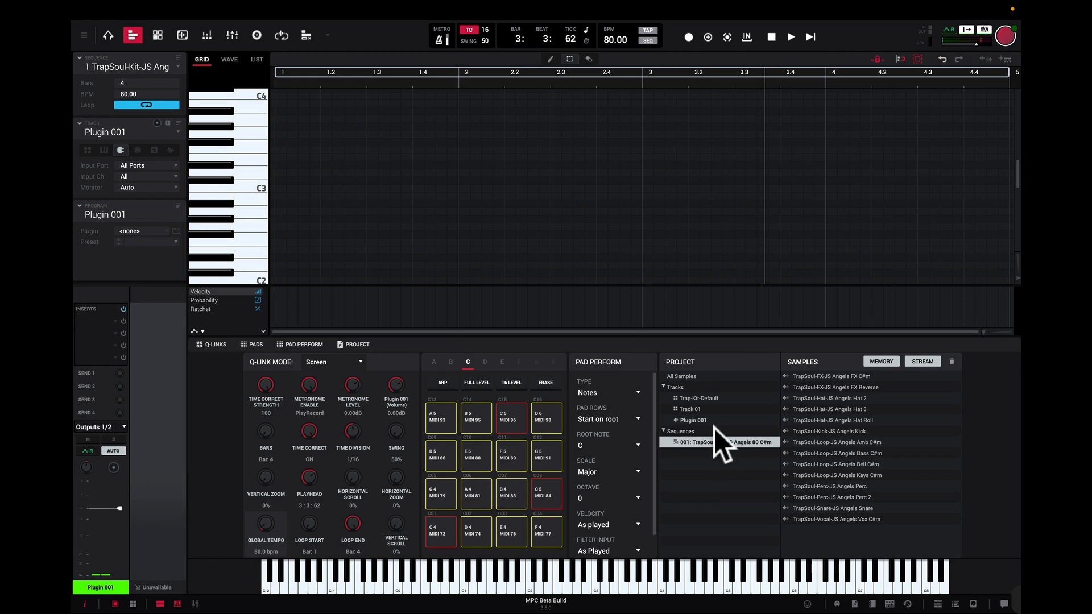
Step: Load the AIR Music Technology plugin Fabric XL from the MPC Plugins group on the Plugin 001 track
{"action": "left_click", "coordinate": [168, 231]}
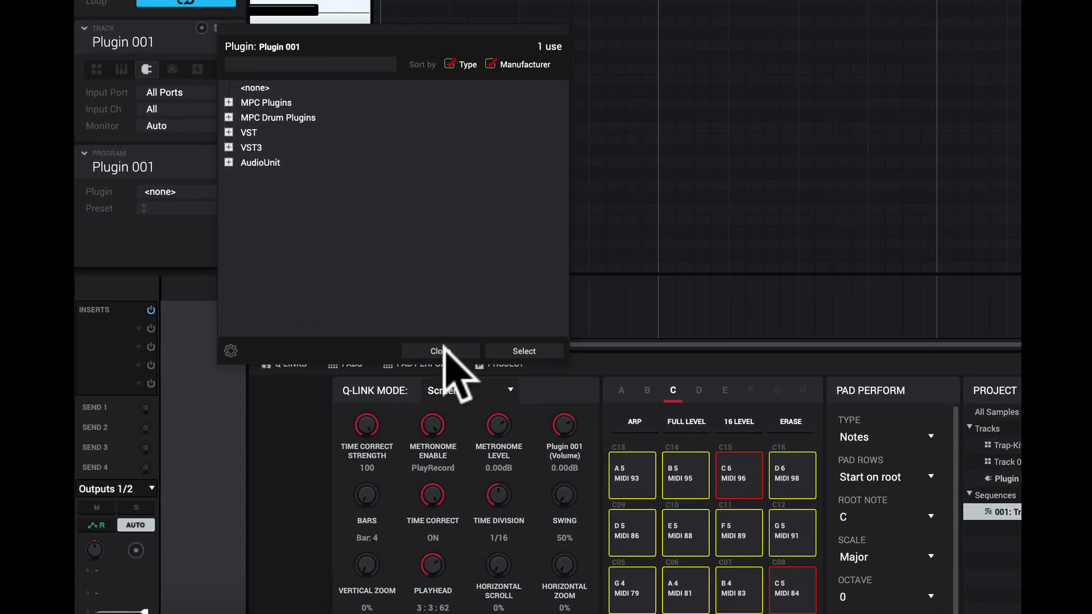
{"action": "left_click", "coordinate": [314, 336]}
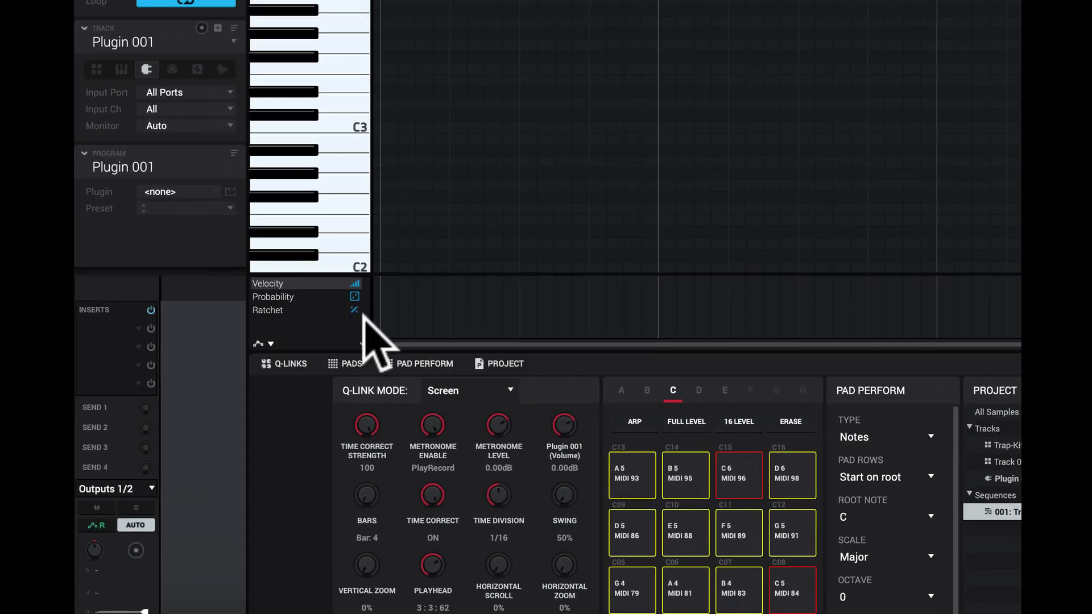
{"action": "left_click", "coordinate": [207, 190]}
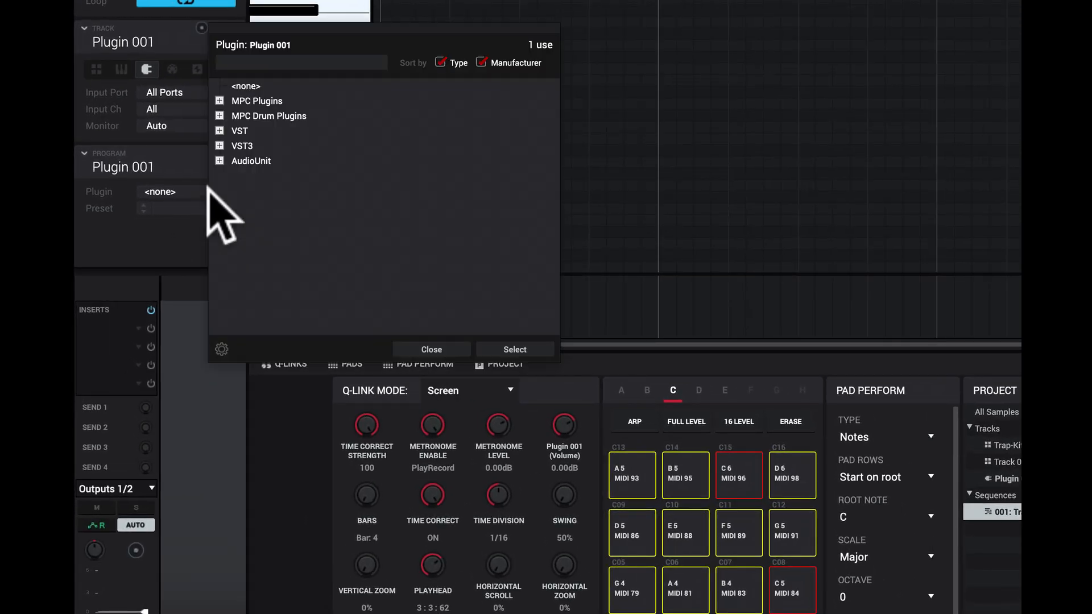
{"action": "left_click", "coordinate": [219, 101]}
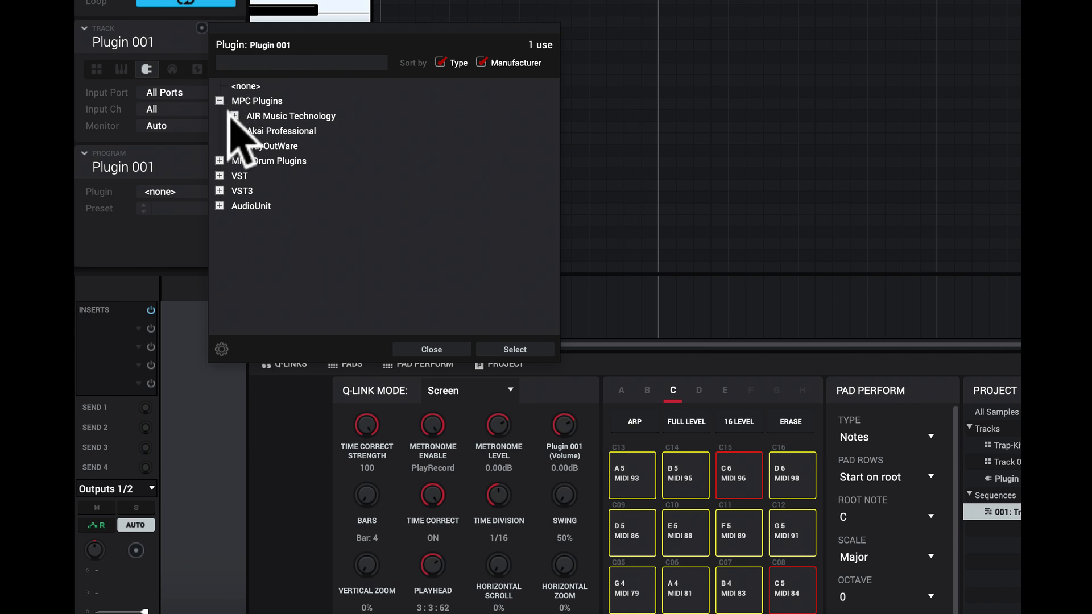
{"action": "left_click", "coordinate": [234, 115]}
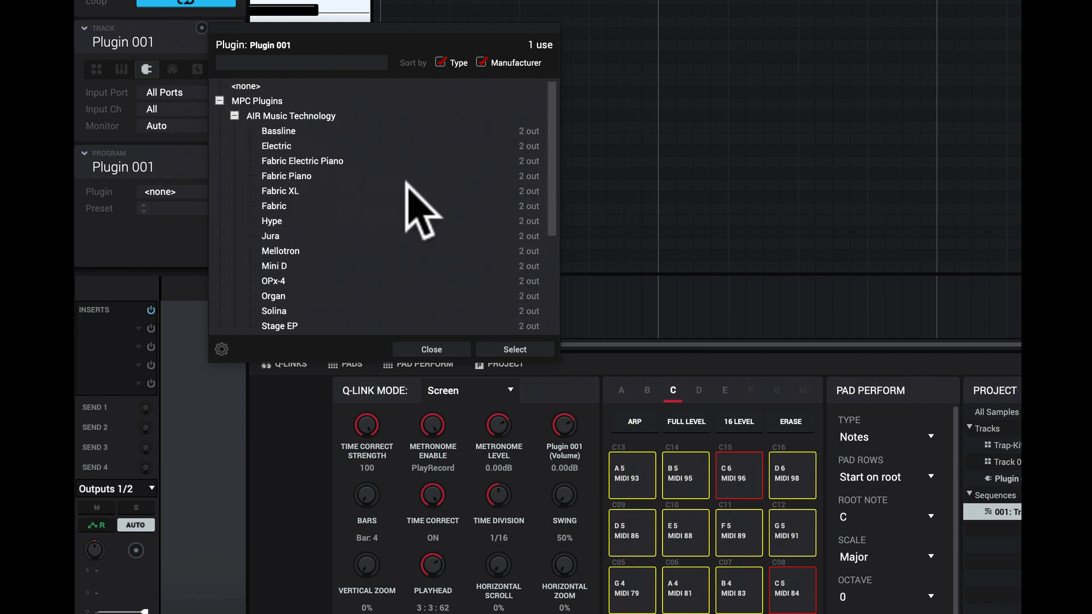
{"action": "double_click", "coordinate": [286, 190]}
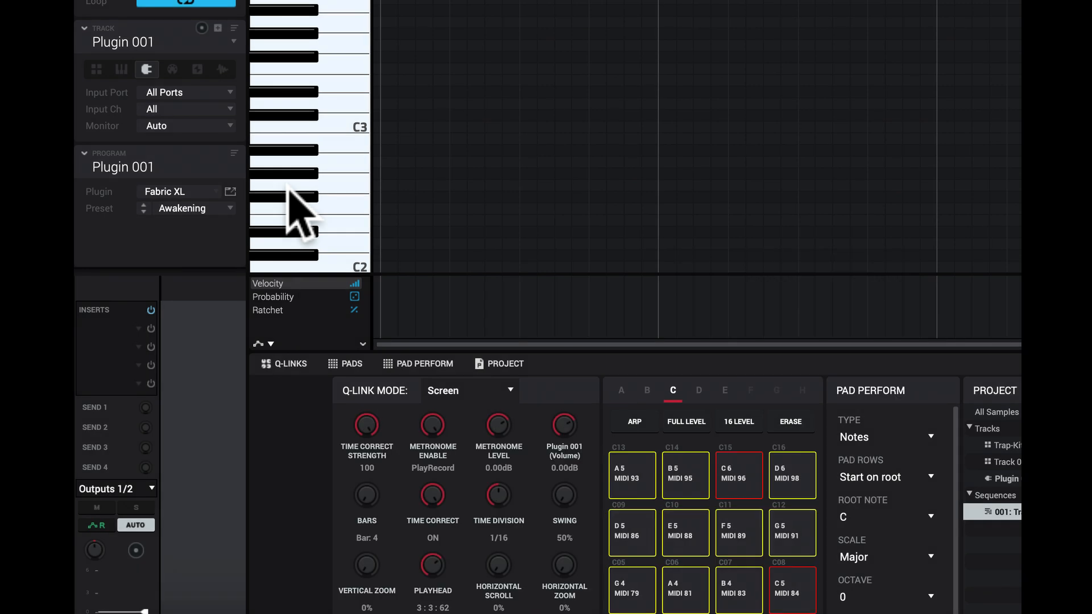
Step: Browse the Fabric XL preset categories, including Preview, Plucks and Pianos, and close the list without choosing a preset
{"action": "left_click", "coordinate": [230, 204]}
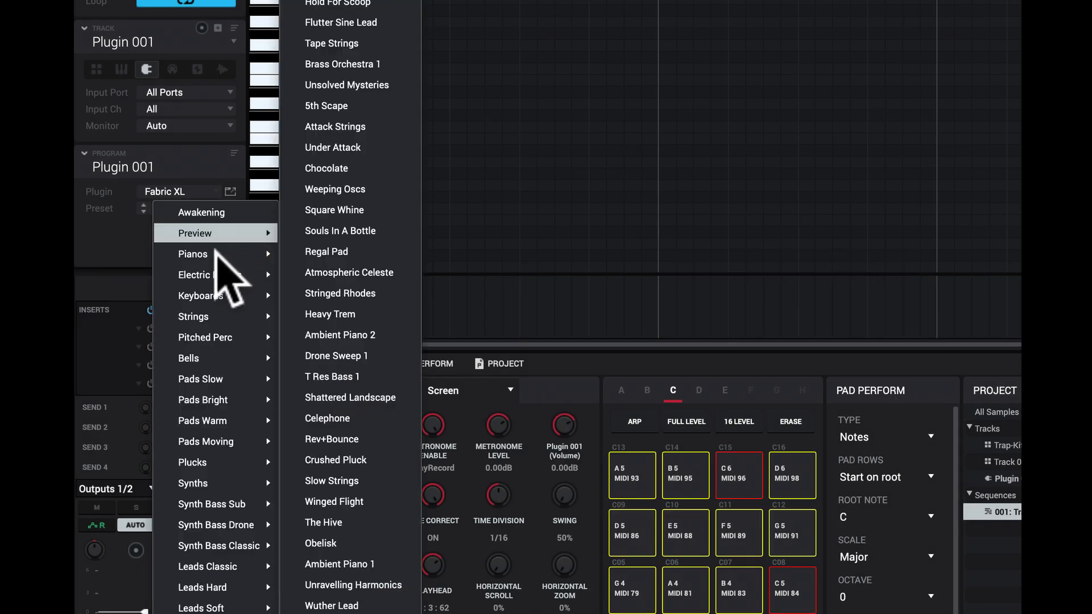
{"action": "mouse_move", "coordinate": [212, 421]}
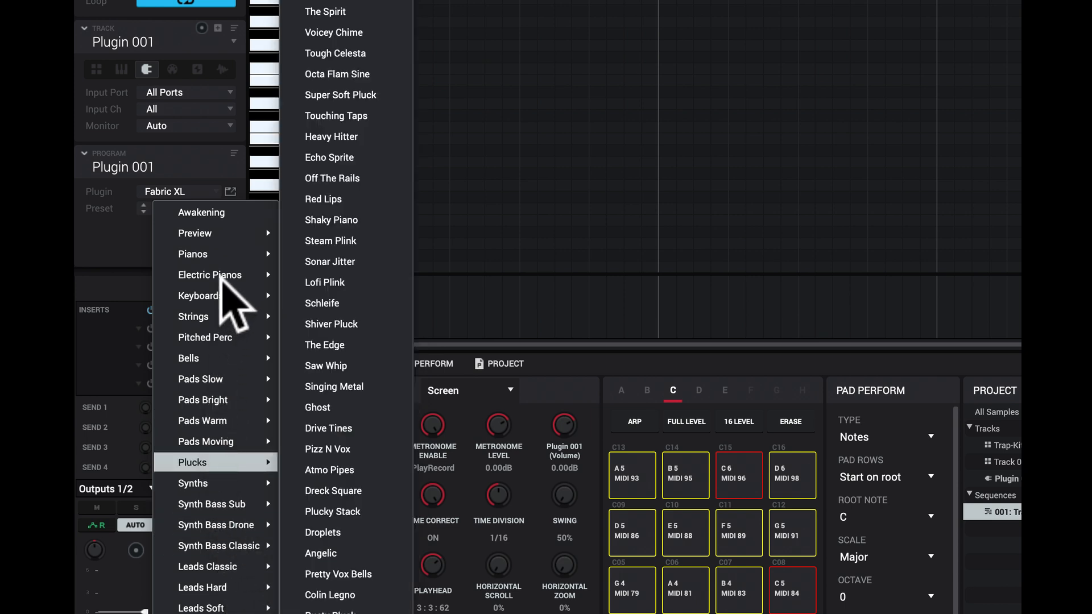
{"action": "mouse_move", "coordinate": [230, 251]}
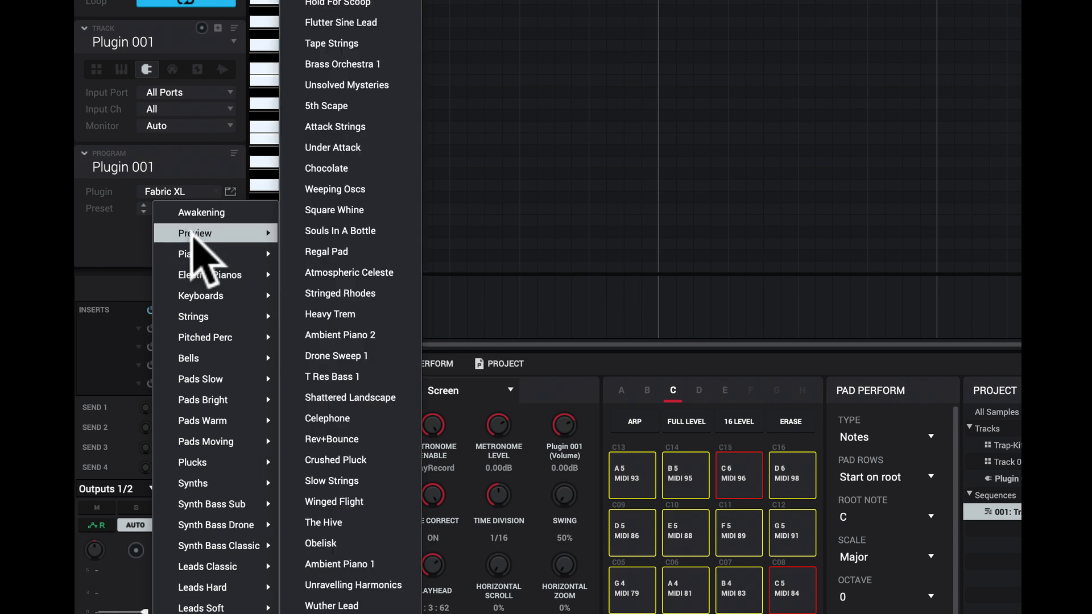
{"action": "left_click", "coordinate": [98, 246]}
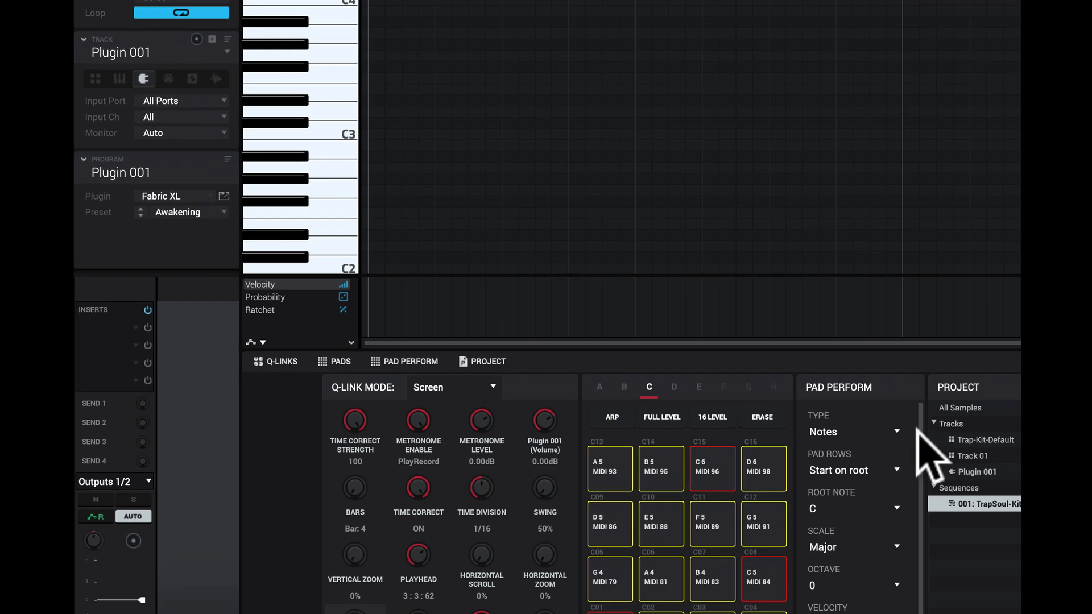
Step: Set the Pad Perform type to Chords and load the Studio Grand preset from Fabric XL's Pianos category
{"action": "left_click", "coordinate": [762, 411]}
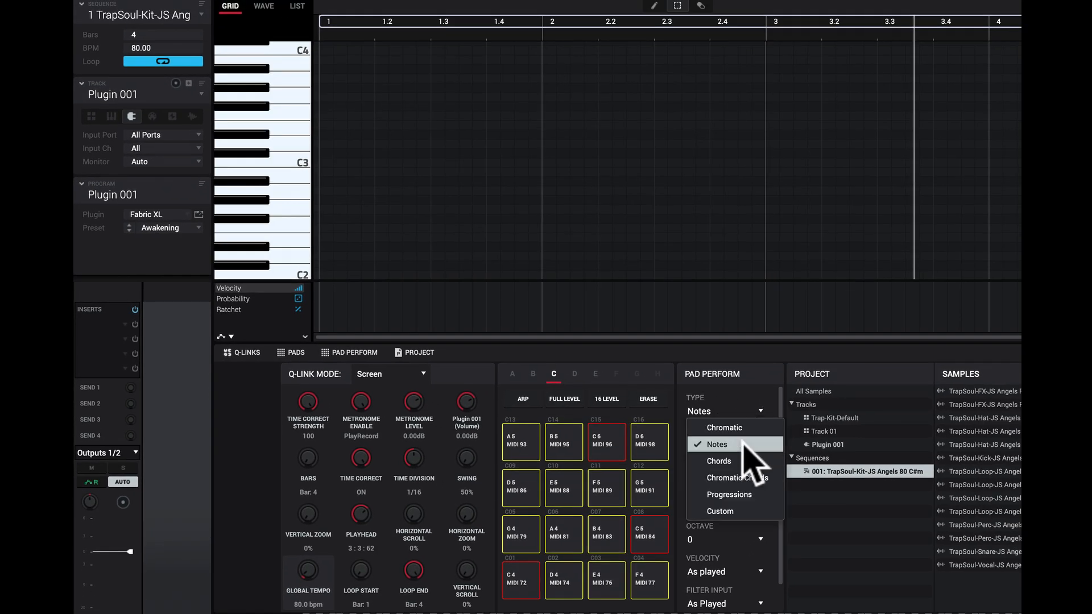
{"action": "left_click", "coordinate": [740, 462]}
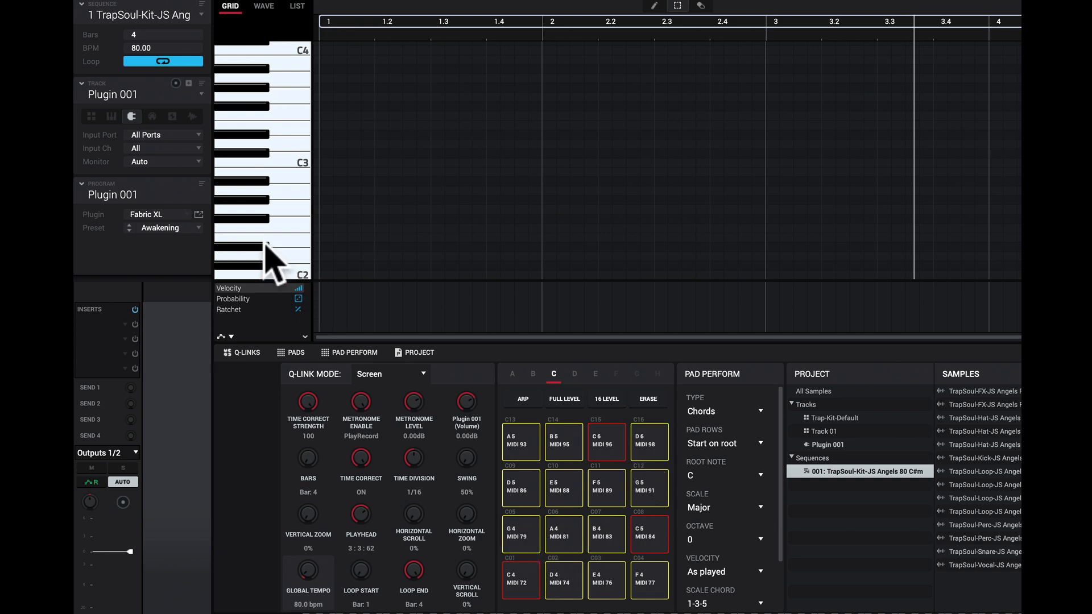
{"action": "left_click", "coordinate": [195, 224]}
{"action": "mouse_move", "coordinate": [178, 263]}
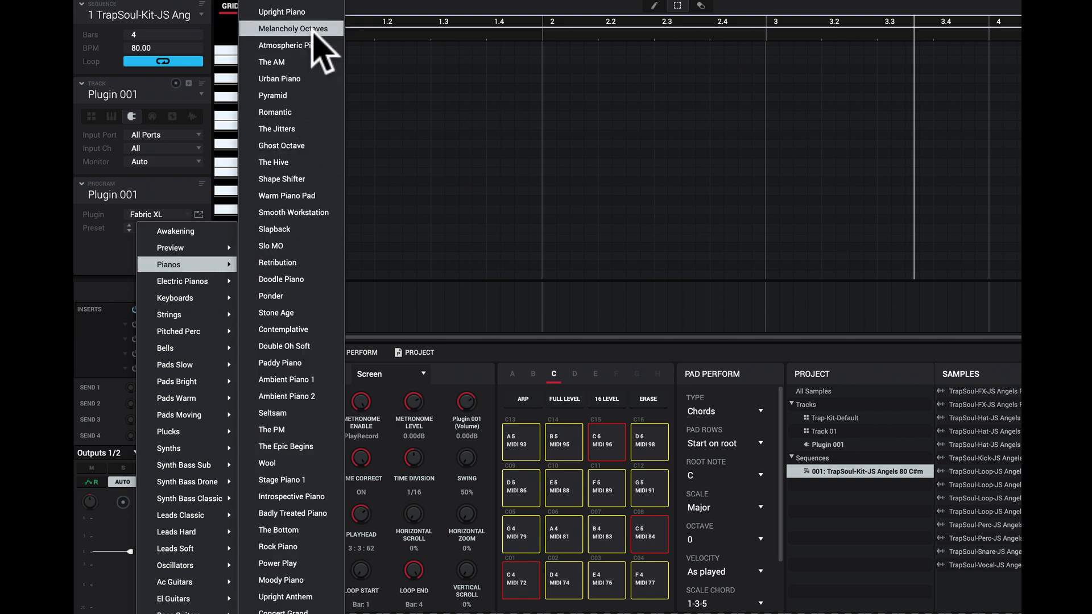
{"action": "left_click", "coordinate": [312, 7]}
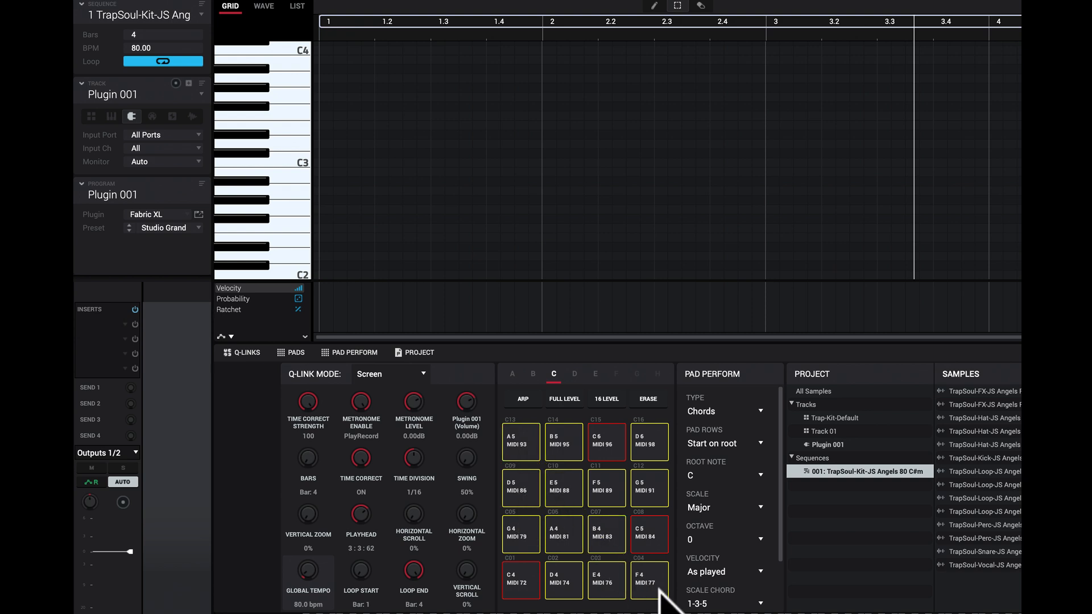
Step: Audition the C4 chord pad in bank C and the C2 chord pad in bank B, and switch to pad bank A
{"action": "left_click", "coordinate": [527, 570]}
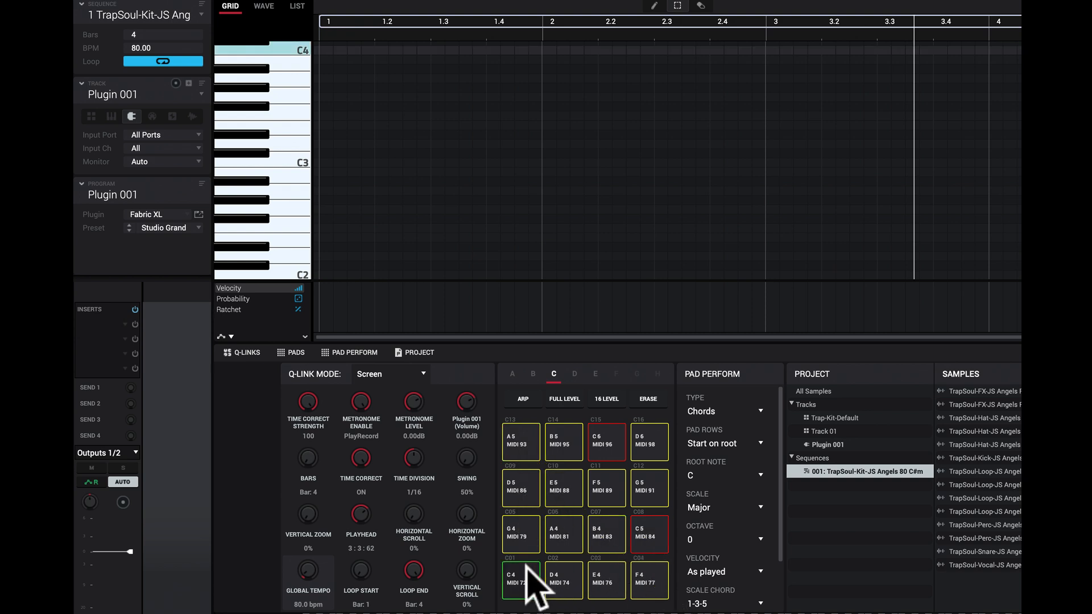
{"action": "left_click", "coordinate": [533, 374]}
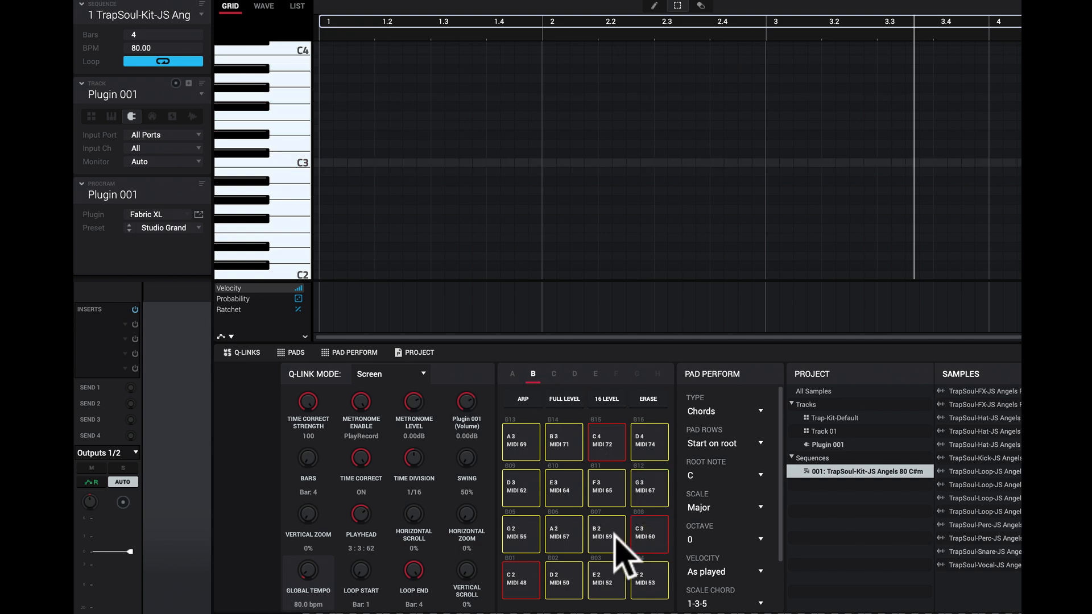
{"action": "left_click", "coordinate": [512, 576]}
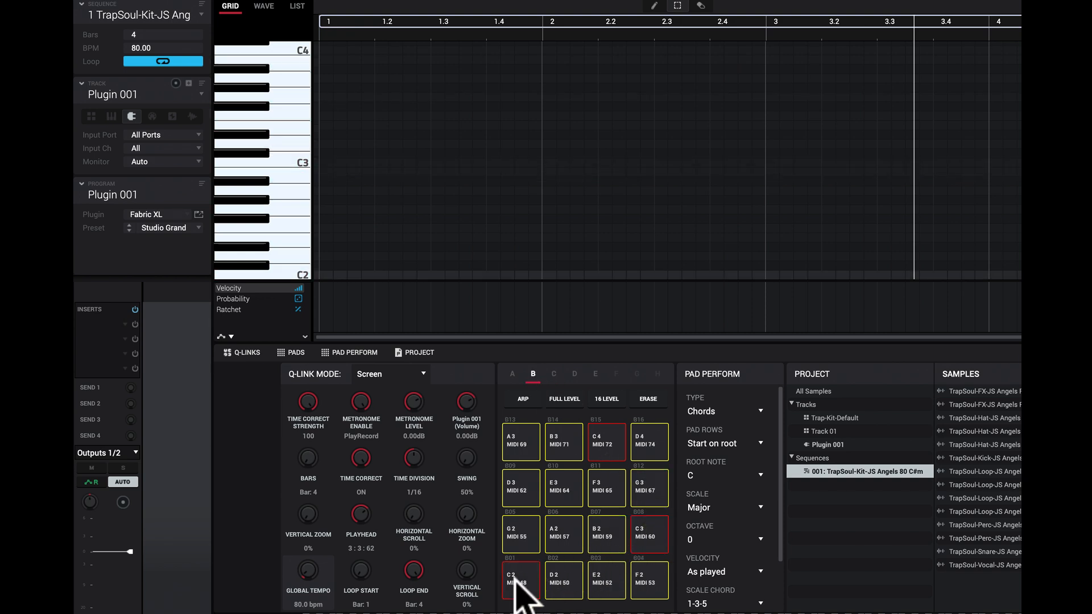
{"action": "left_click", "coordinate": [513, 374]}
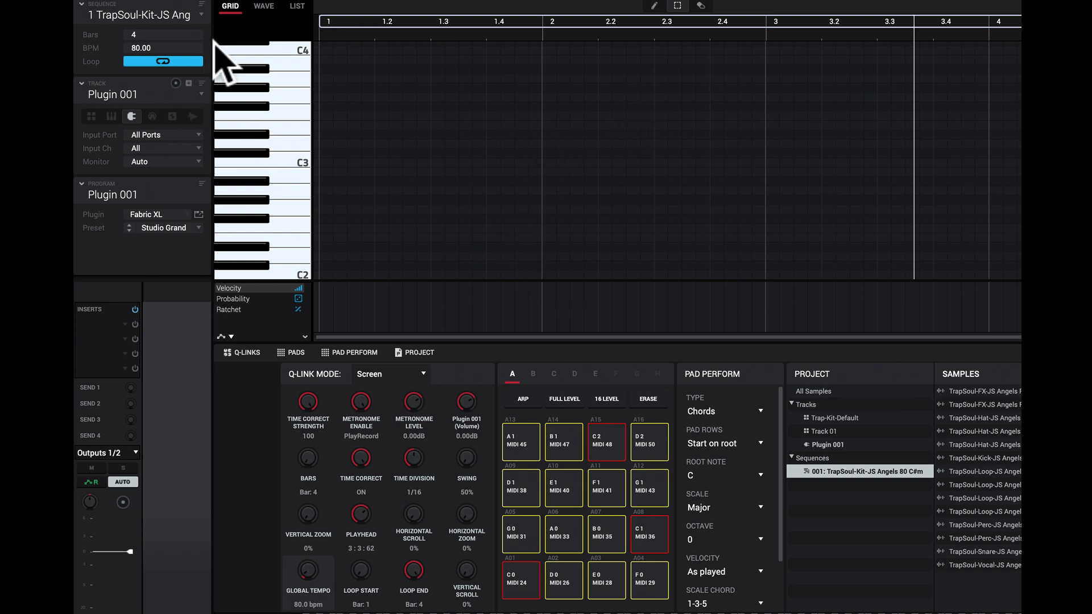
Step: Switch to Track 01 and play its sequence for a short audition
{"action": "left_click", "coordinate": [202, 93]}
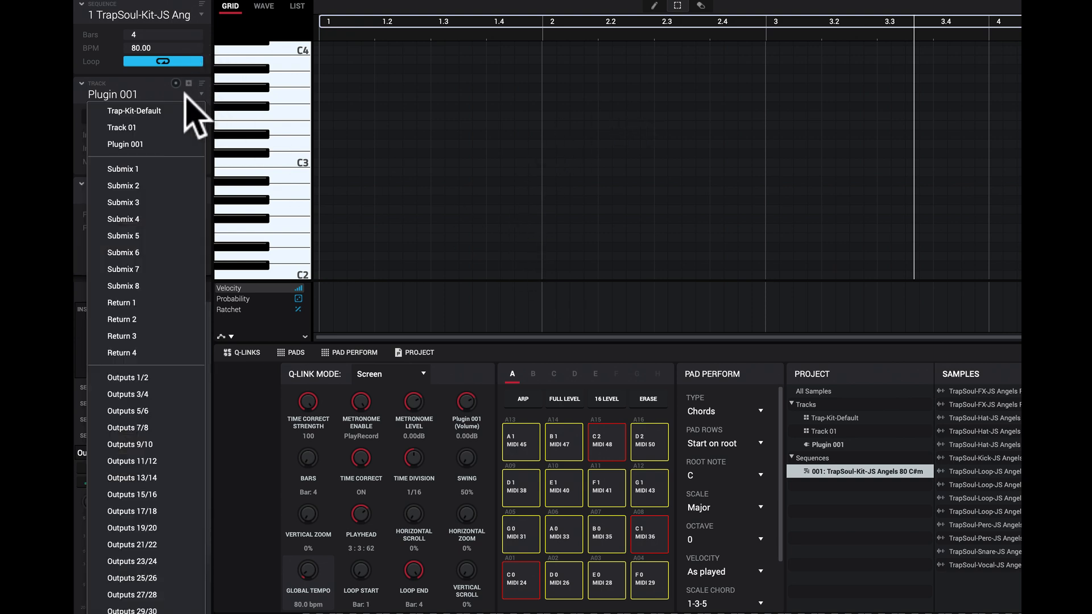
{"action": "left_click", "coordinate": [161, 128]}
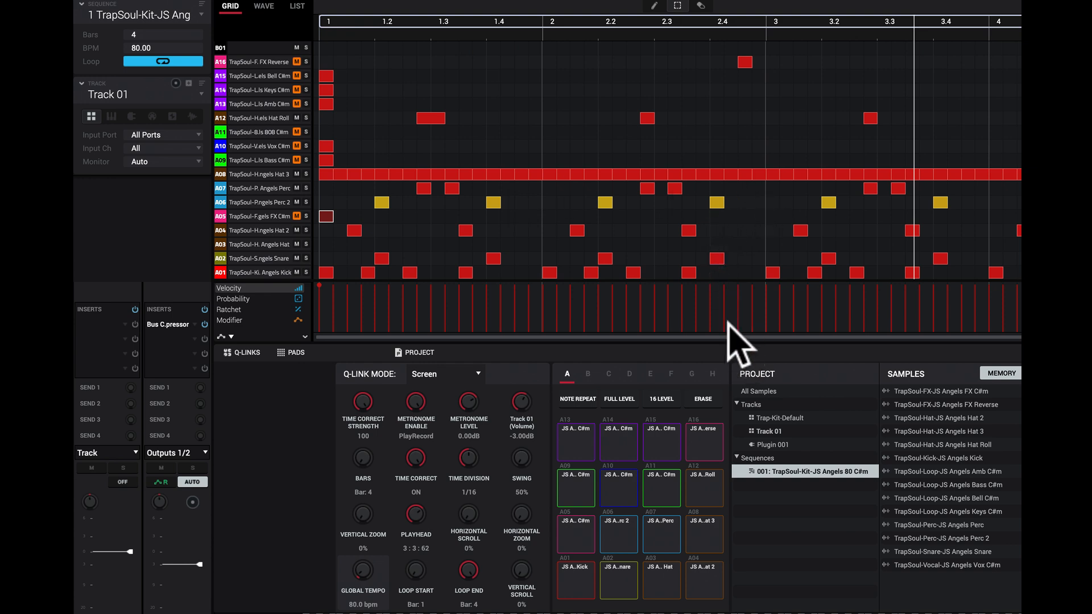
{"action": "key", "text": "space"}
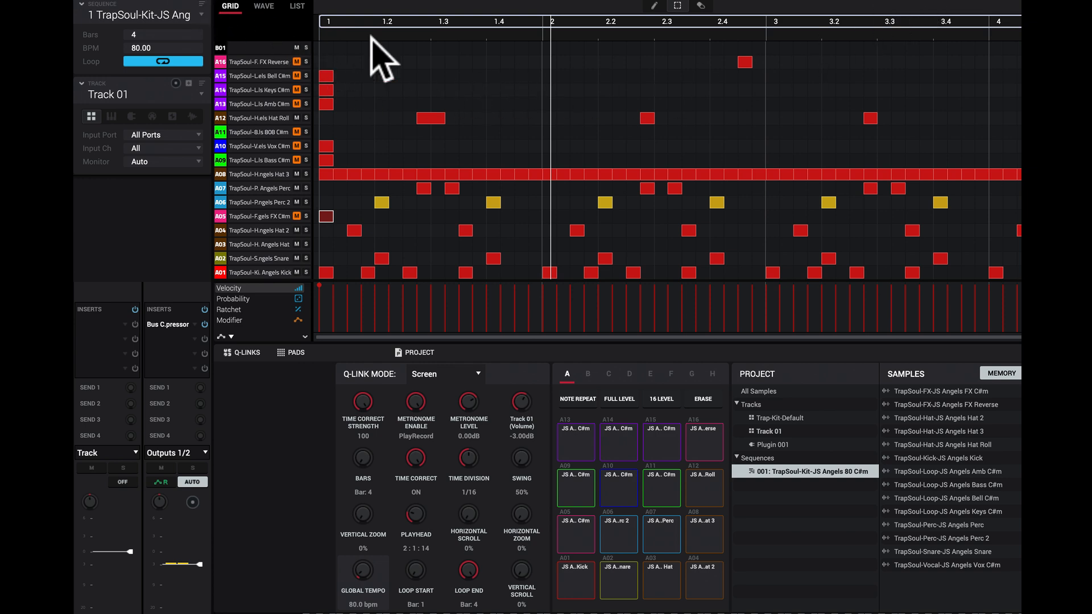
Step: Show Track 01's wave view and audition pad A14 to inspect its TrapSoul Keys C#m sample
{"action": "left_click", "coordinate": [263, 6]}
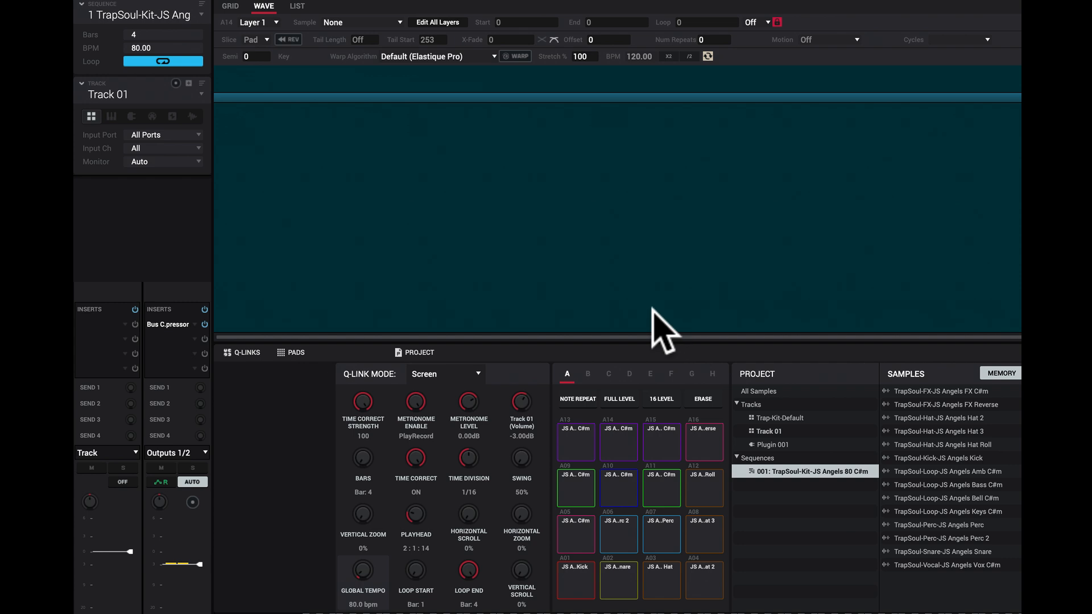
{"action": "left_click", "coordinate": [626, 446]}
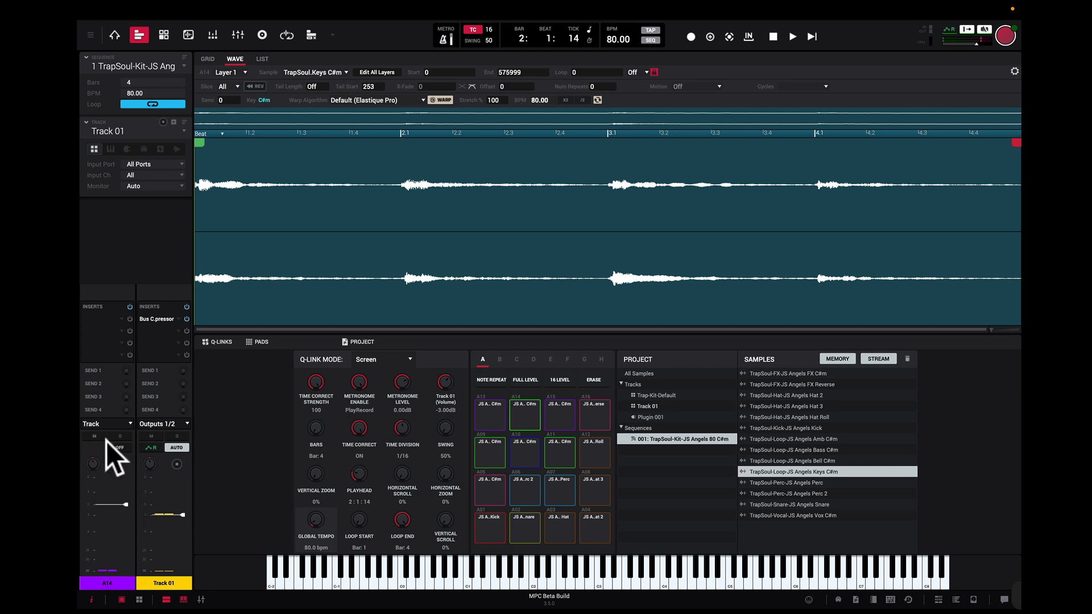
{"action": "left_click", "coordinate": [524, 411]}
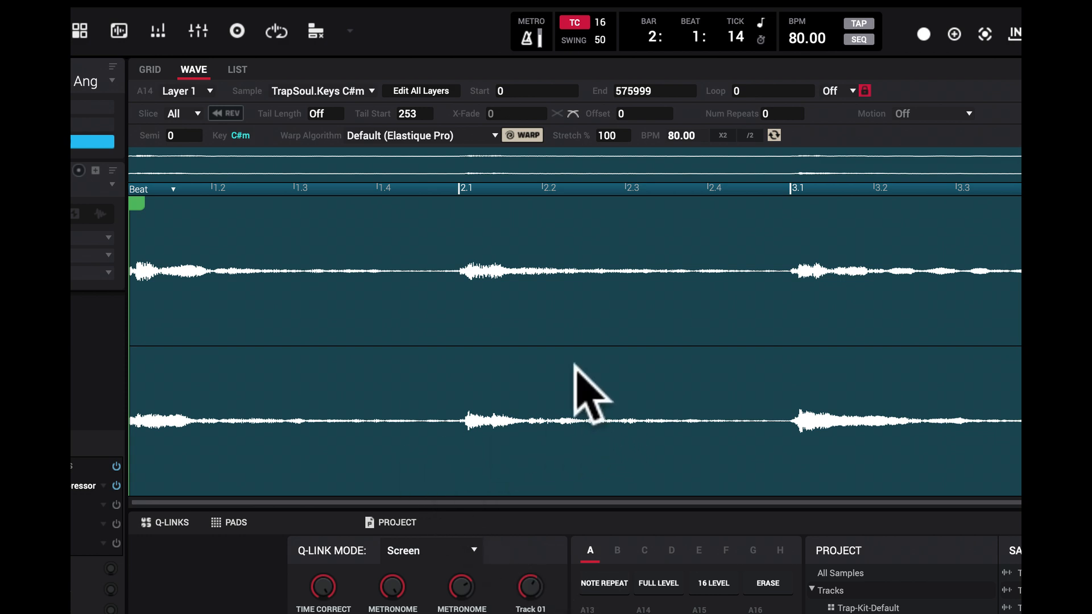
Step: Review the available sample layers and warp algorithms for pad A14, closing both lists without changing anything
{"action": "left_click", "coordinate": [210, 91]}
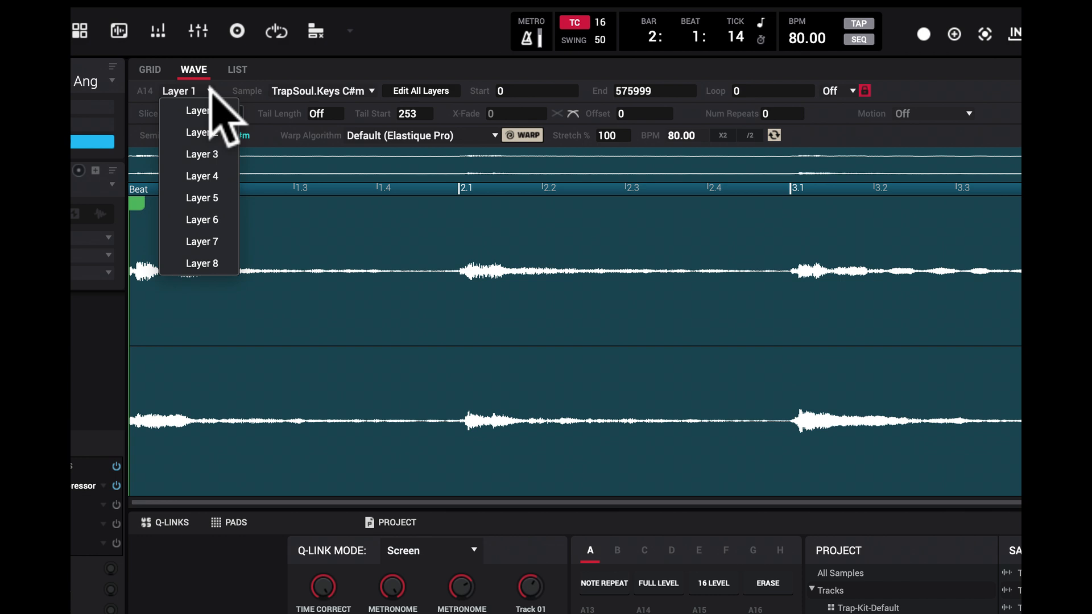
{"action": "left_click", "coordinate": [333, 50]}
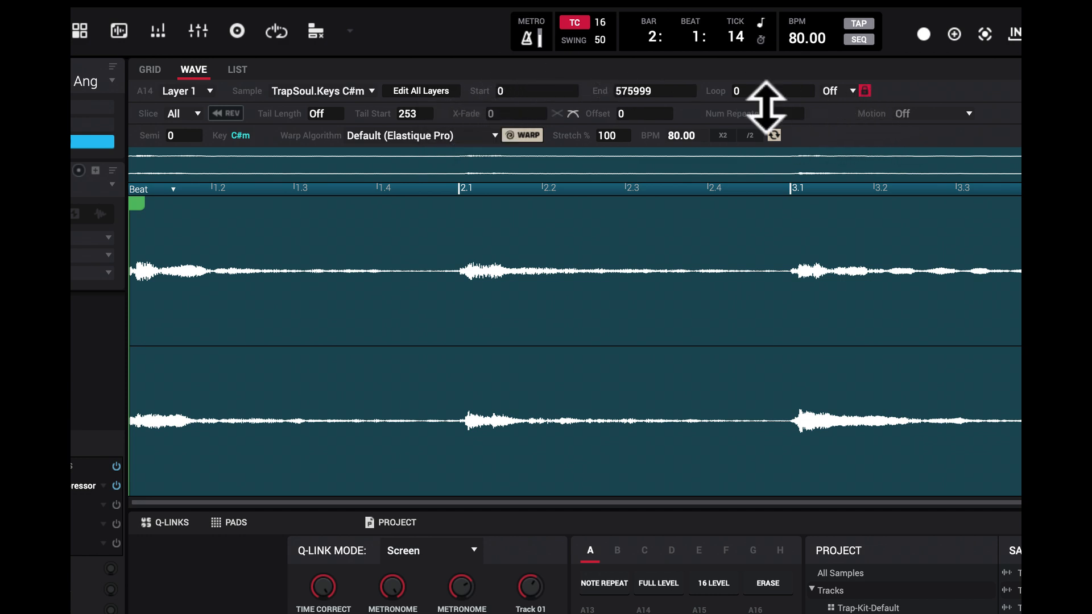
{"action": "left_click", "coordinate": [494, 132]}
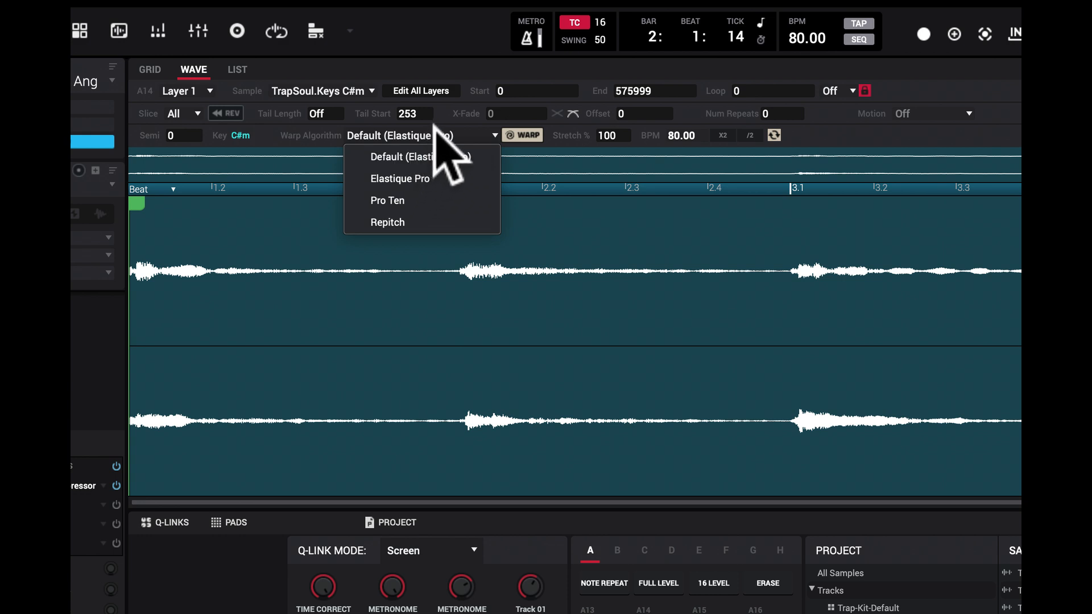
{"action": "left_click", "coordinate": [528, 132]}
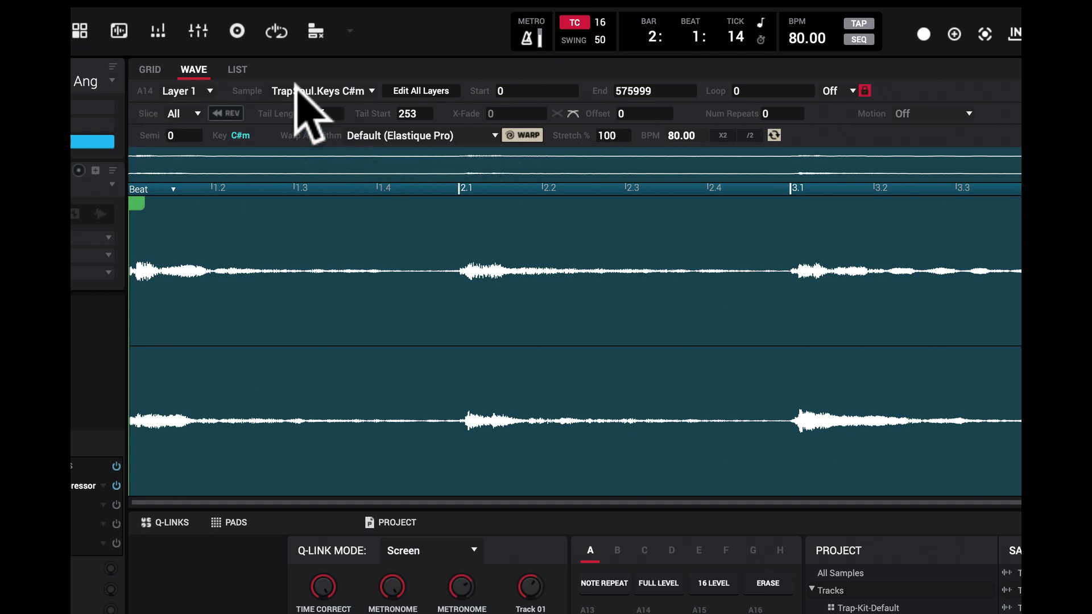
Step: Show Track 01's event list and trigger the kick pad A01 to look through its highlighted events
{"action": "left_click", "coordinate": [238, 70]}
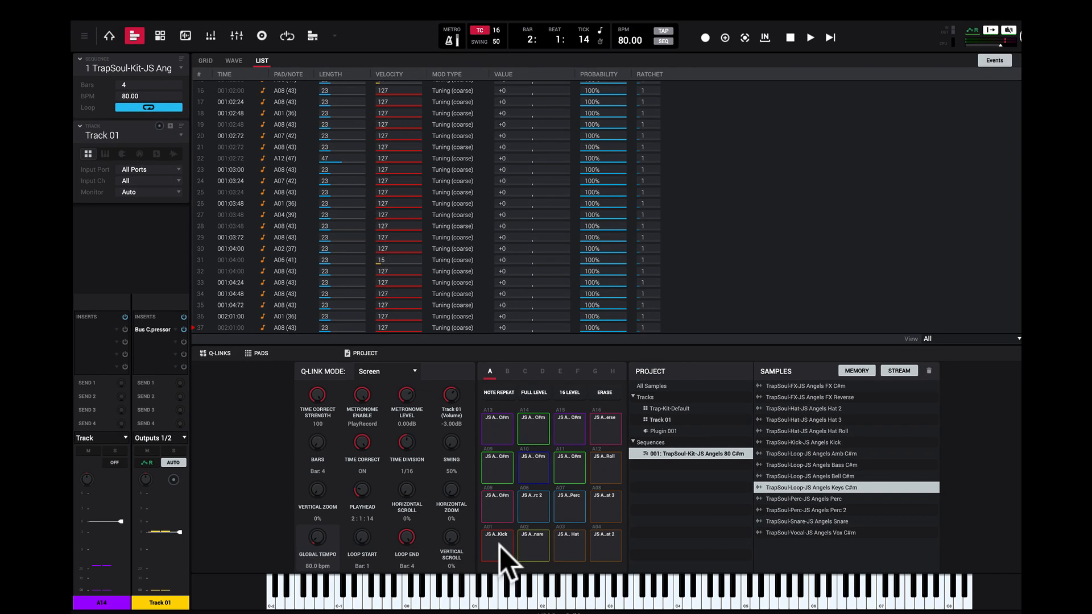
{"action": "left_click", "coordinate": [500, 545]}
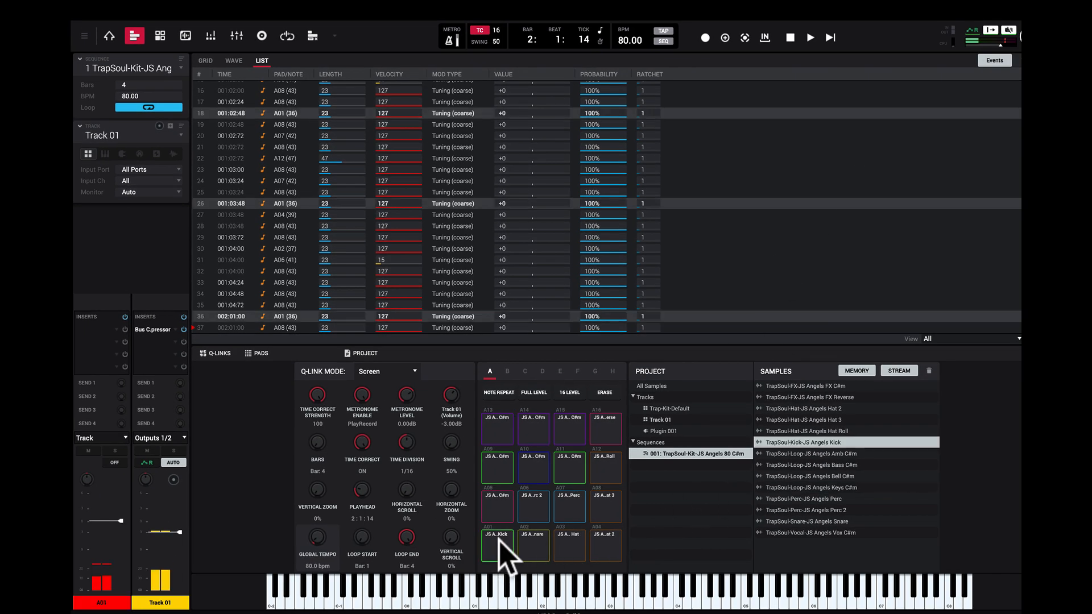
{"action": "left_click", "coordinate": [500, 545]}
{"action": "left_click", "coordinate": [500, 545]}
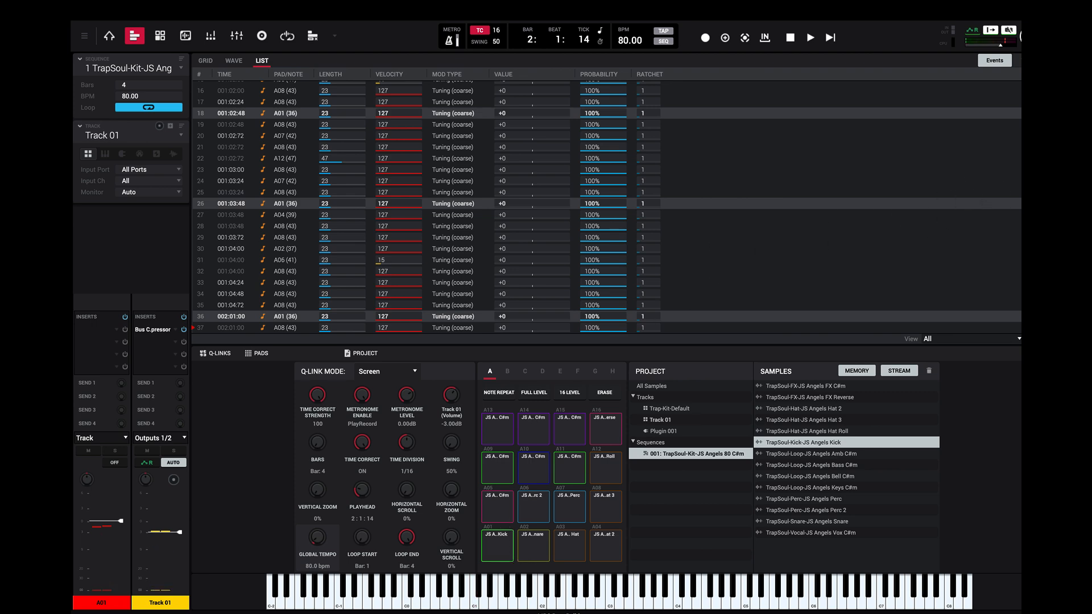
{"action": "scroll", "coordinate": [608, 207], "scroll_direction": "down", "scroll_amount": 10}
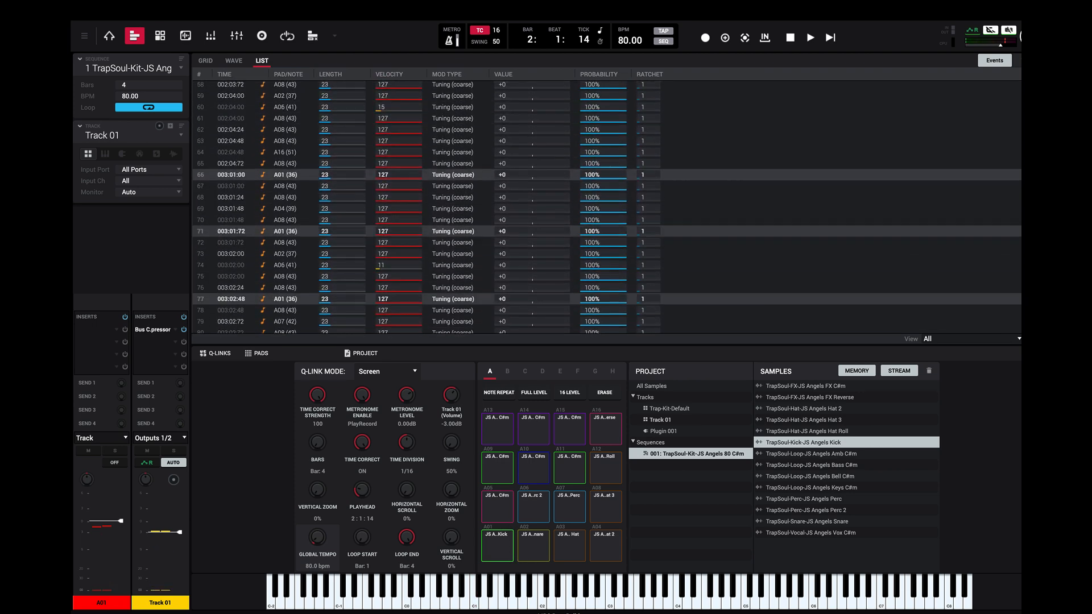
{"action": "scroll", "coordinate": [607, 207], "scroll_direction": "up", "scroll_amount": 14}
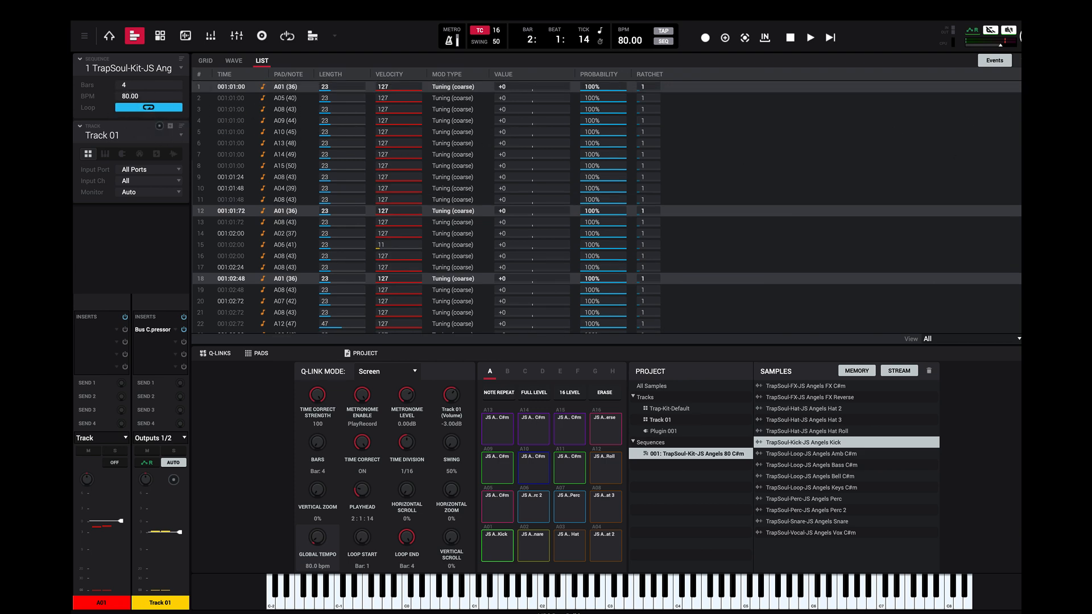
{"action": "scroll", "coordinate": [608, 207], "scroll_direction": "down", "scroll_amount": 10}
{"action": "scroll", "coordinate": [608, 207], "scroll_direction": "up", "scroll_amount": 10}
Step: Trigger the snare pad A02 and look through its highlighted events in the event list
{"action": "left_click", "coordinate": [540, 555]}
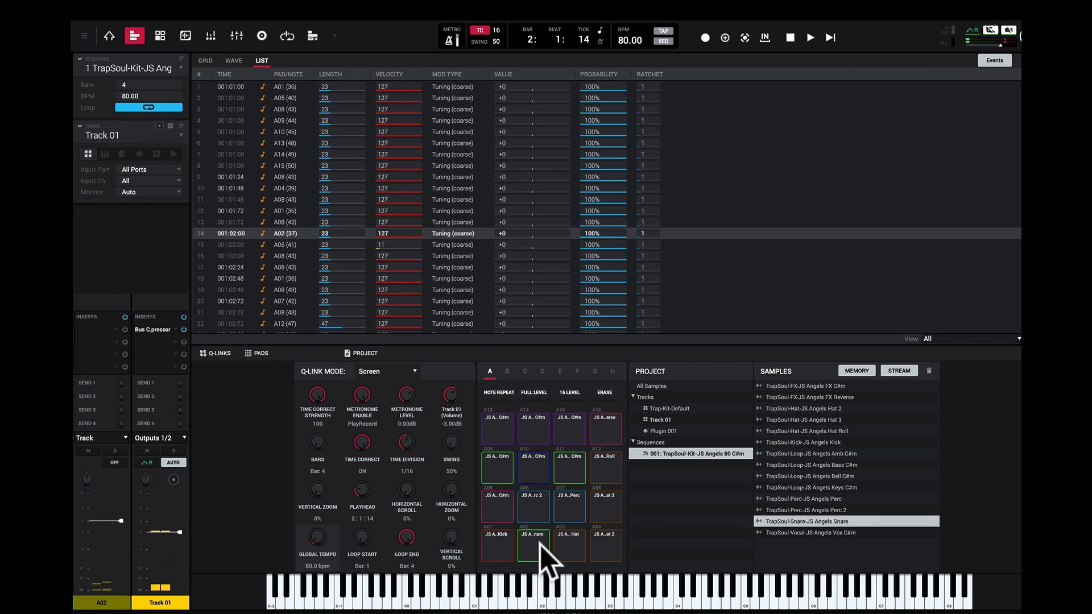
{"action": "scroll", "coordinate": [607, 207], "scroll_direction": "down", "scroll_amount": 15}
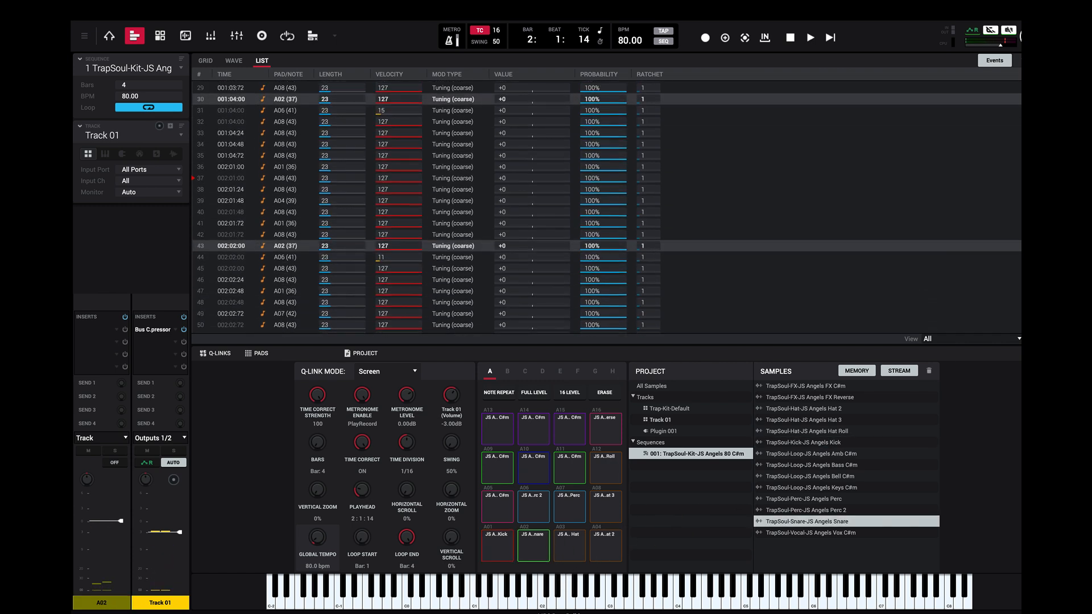
{"action": "scroll", "coordinate": [608, 207], "scroll_direction": "down", "scroll_amount": 7}
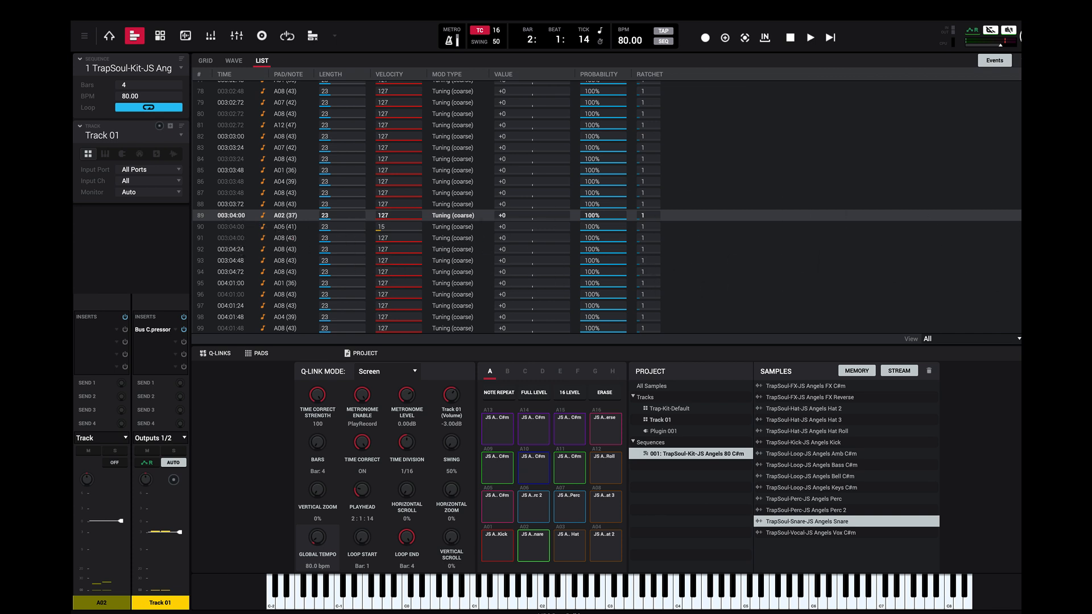
{"action": "scroll", "coordinate": [607, 207], "scroll_direction": "up", "scroll_amount": 3}
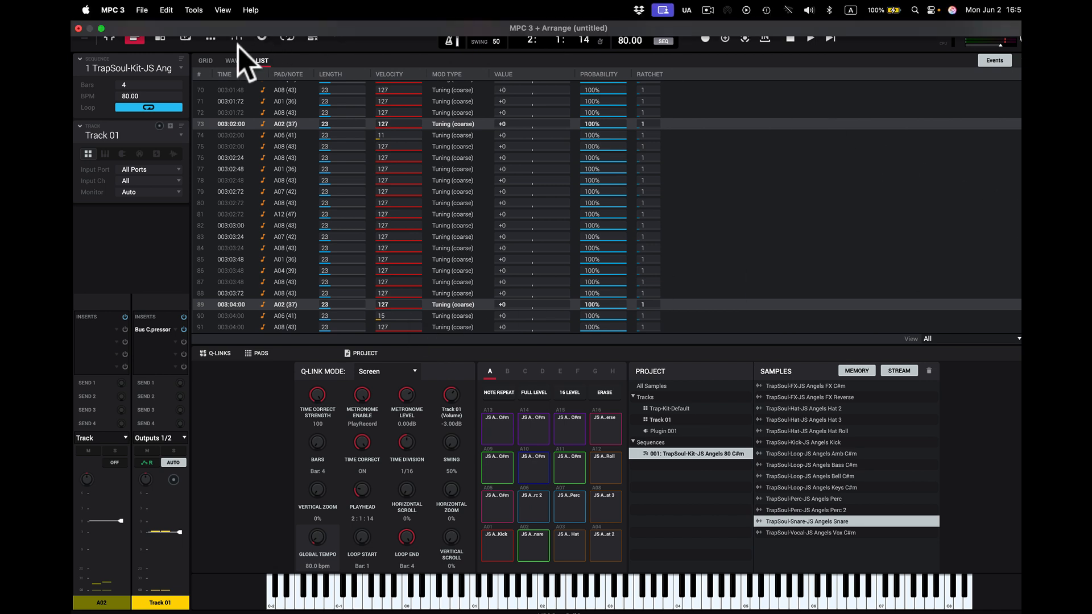
Step: Return to the grid view and export Track 01's MIDI to the desktop as Track 01.mid
{"action": "left_click", "coordinate": [206, 61]}
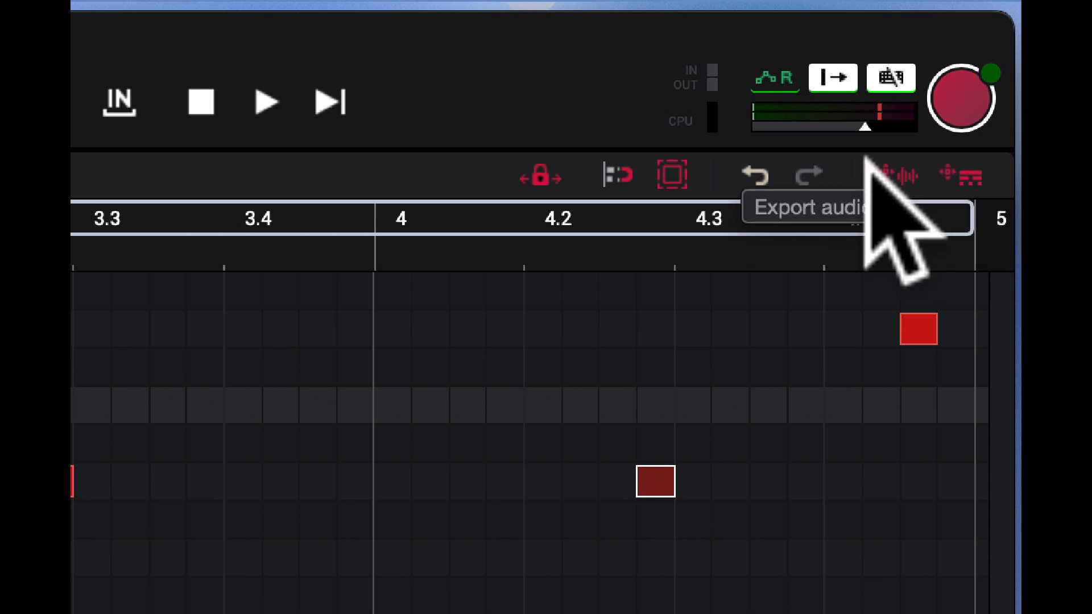
{"action": "left_click_drag", "start_coordinate": [589, 74], "coordinate": [590, 207]}
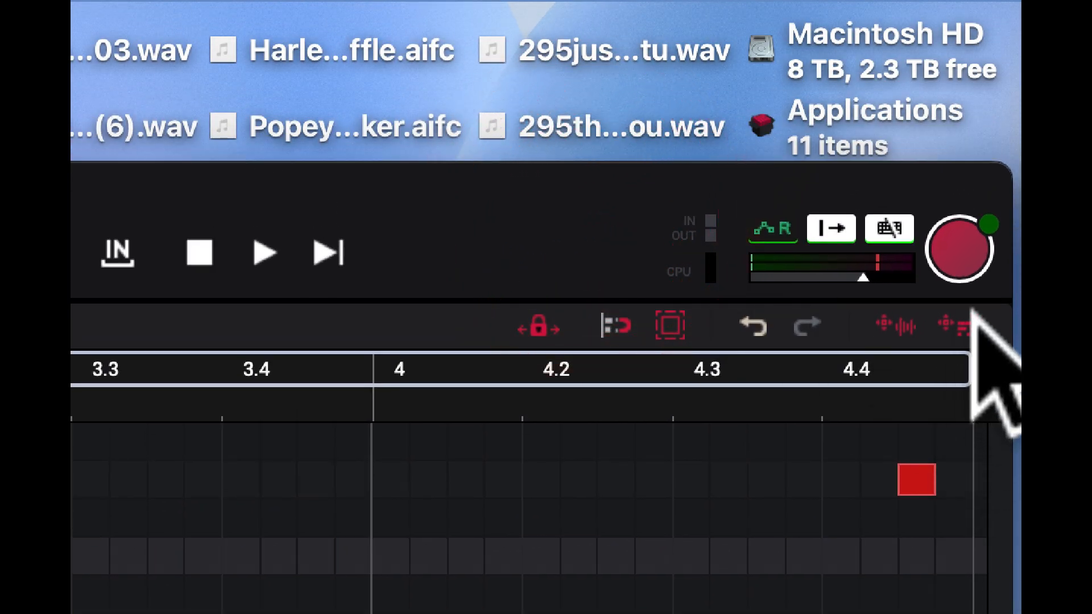
{"action": "left_click_drag", "start_coordinate": [972, 319], "coordinate": [179, 43]}
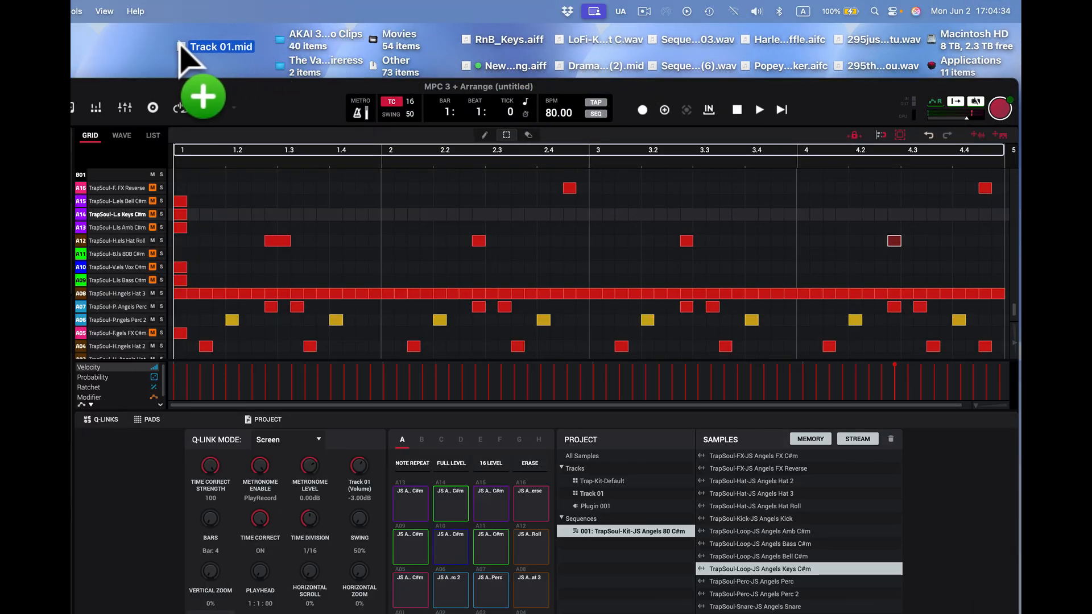
{"action": "left_click_drag", "start_coordinate": [178, 43], "coordinate": [182, 46]}
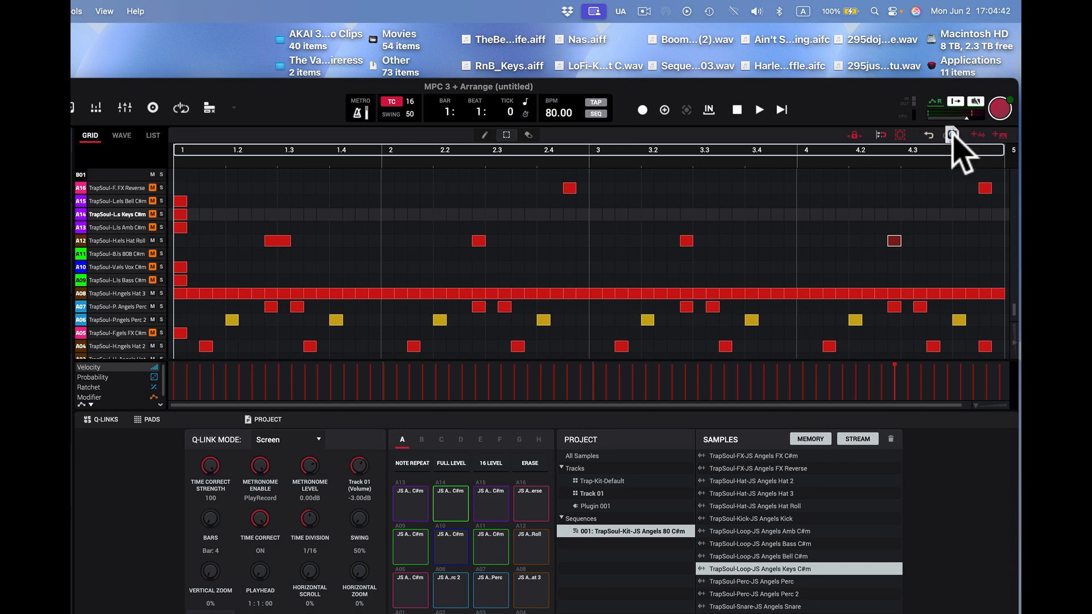
Step: Export Track 01's audio to the desktop as Track 01.wav and lower the MPC window to uncover the exported files
{"action": "left_click_drag", "start_coordinate": [953, 137], "coordinate": [182, 46]}
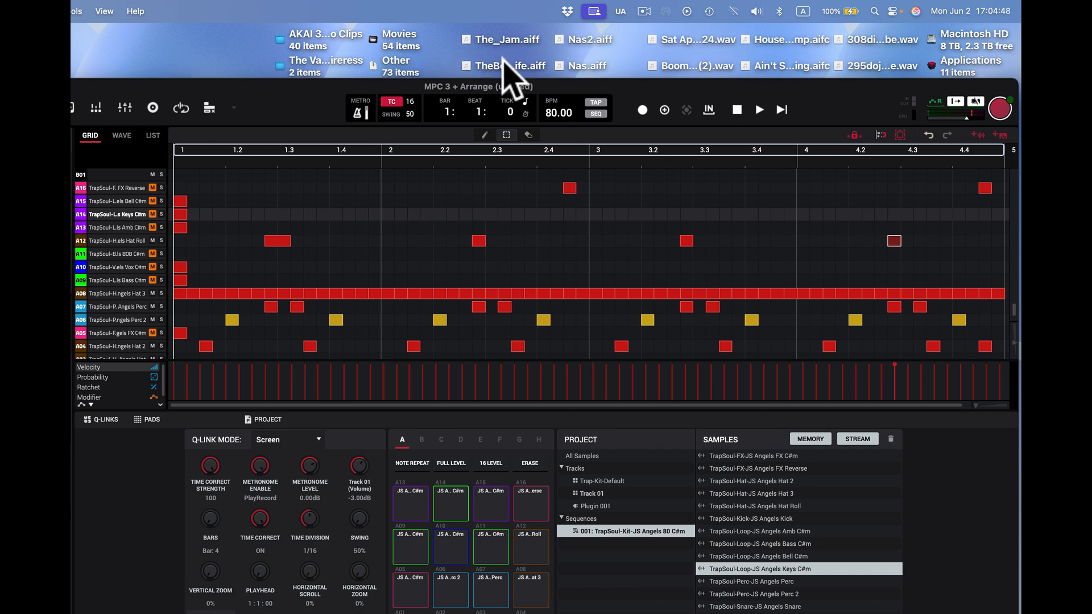
{"action": "left_click_drag", "start_coordinate": [695, 91], "coordinate": [715, 480]}
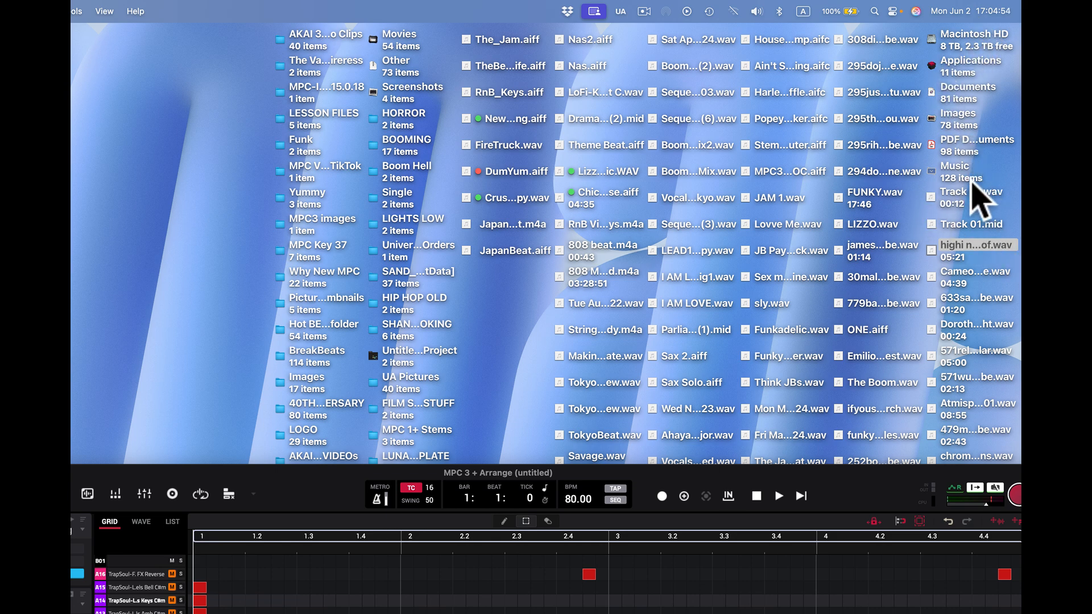
Step: Open the exported Track 01.wav in QuickTime Player, play part of it and close the player
{"action": "left_click", "coordinate": [959, 195]}
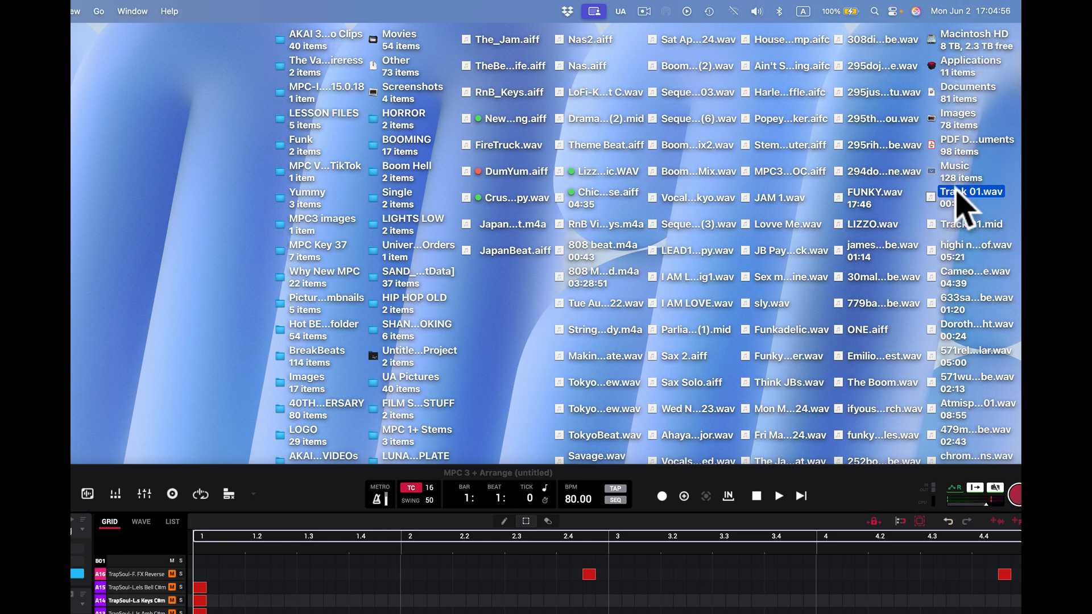
{"action": "right_click", "coordinate": [958, 194]}
{"action": "mouse_move", "coordinate": [918, 210]}
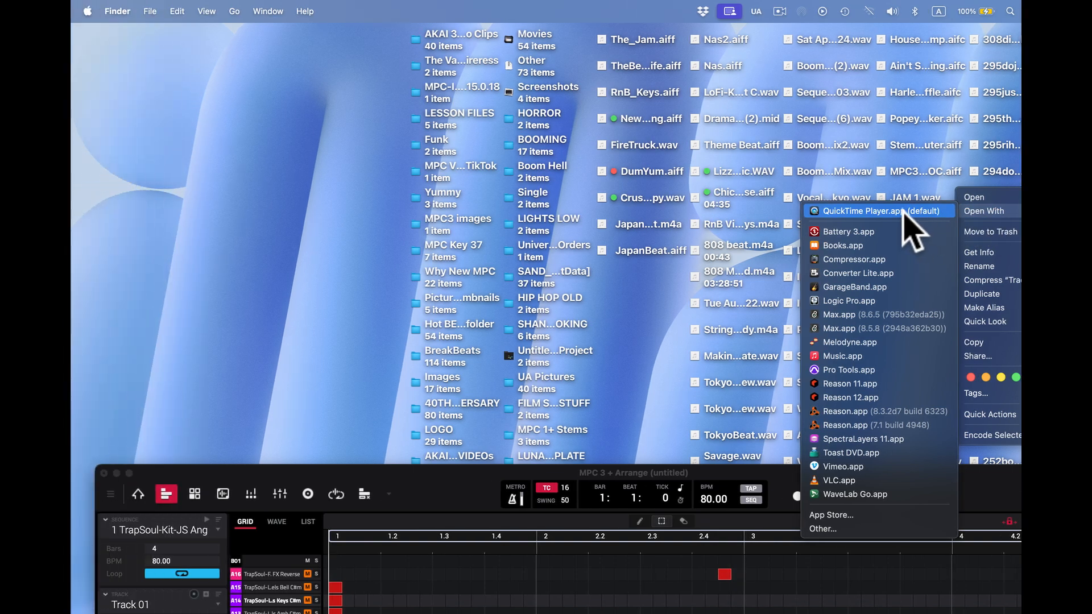
{"action": "left_click", "coordinate": [762, 212]}
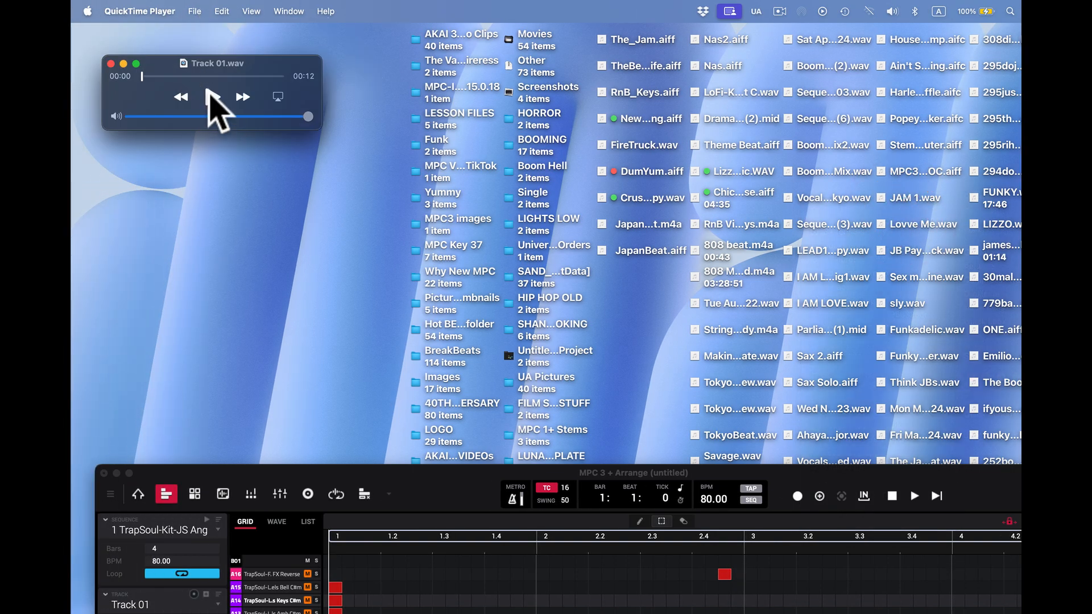
{"action": "left_click", "coordinate": [212, 95]}
{"action": "left_click", "coordinate": [212, 96]}
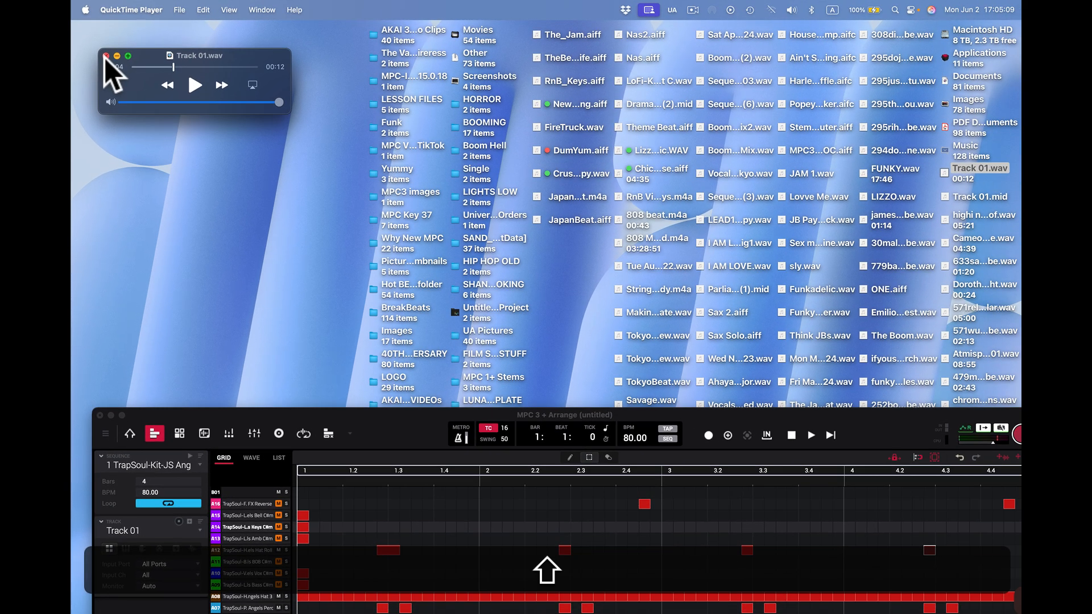
{"action": "left_click", "coordinate": [111, 64]}
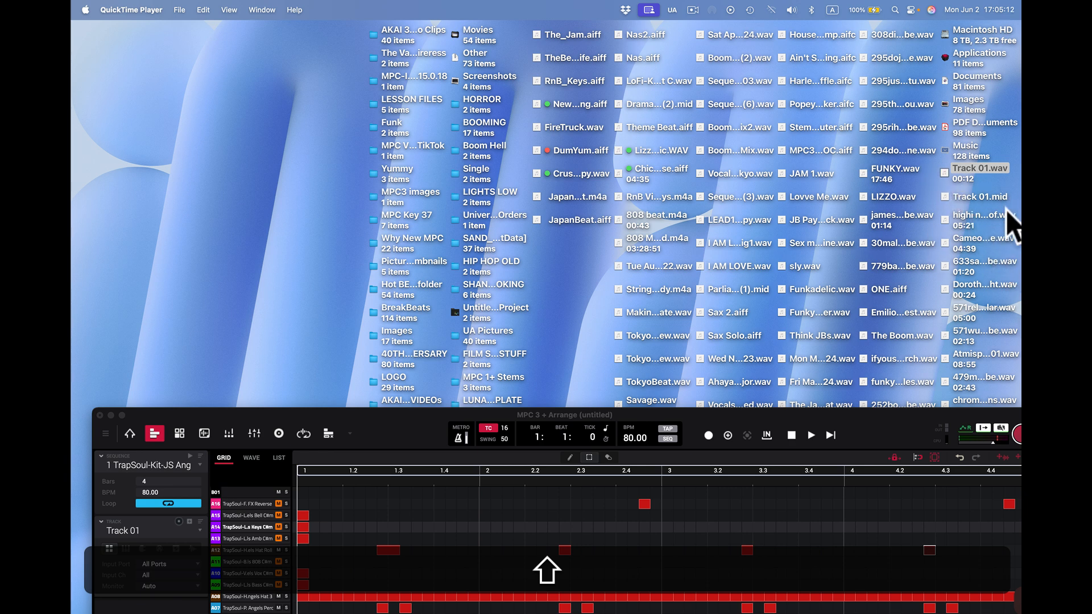
Step: Open the exported Track 01.mid from the desktop in Logic Pro and accept the fallback audio interface
{"action": "left_click", "coordinate": [965, 201]}
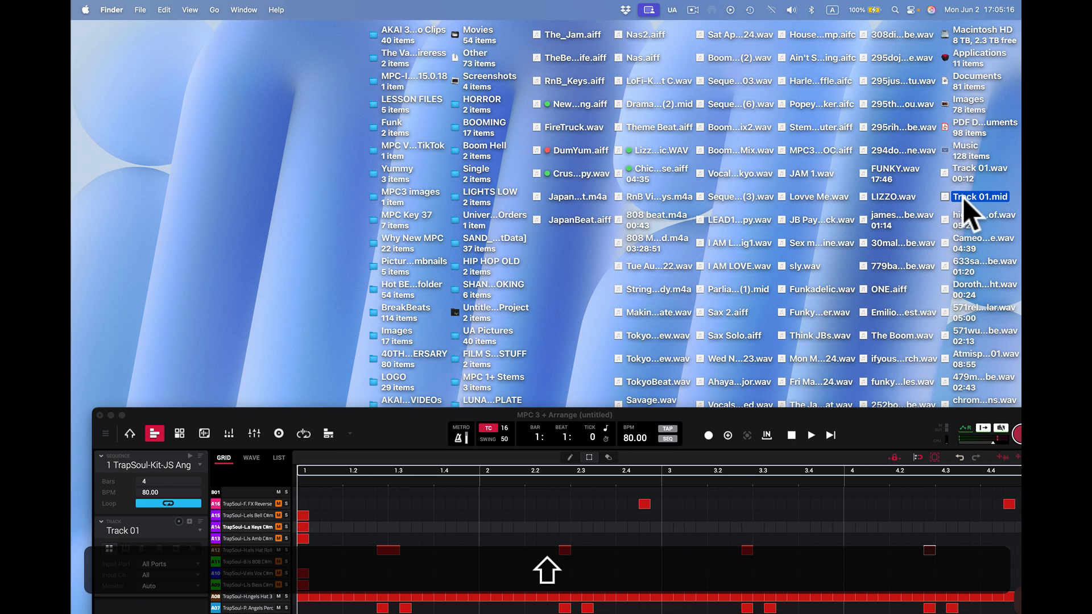
{"action": "left_click", "coordinate": [946, 197]}
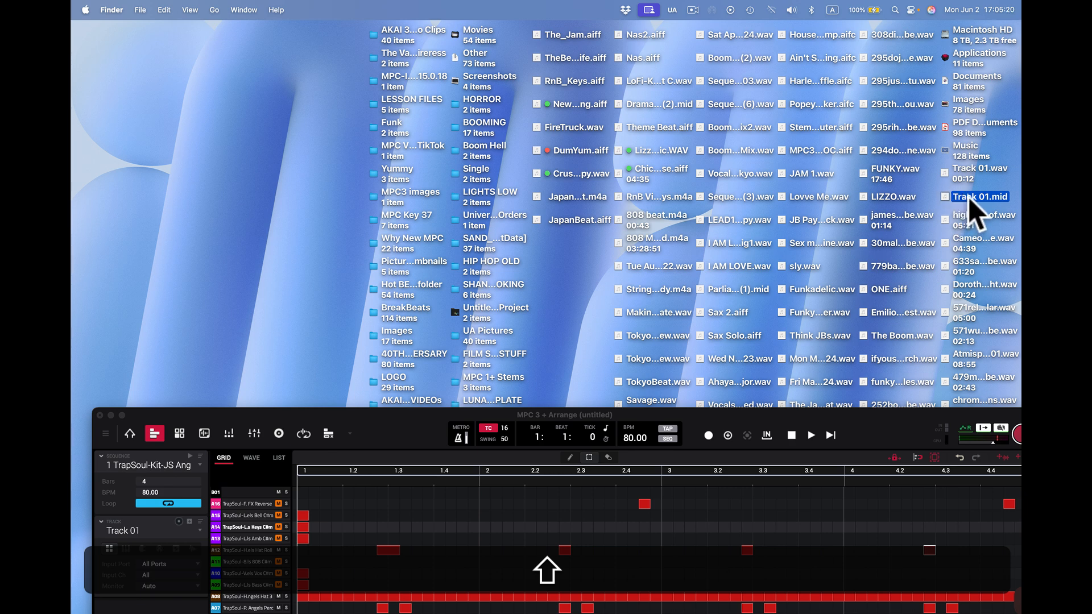
{"action": "right_click", "coordinate": [968, 197]}
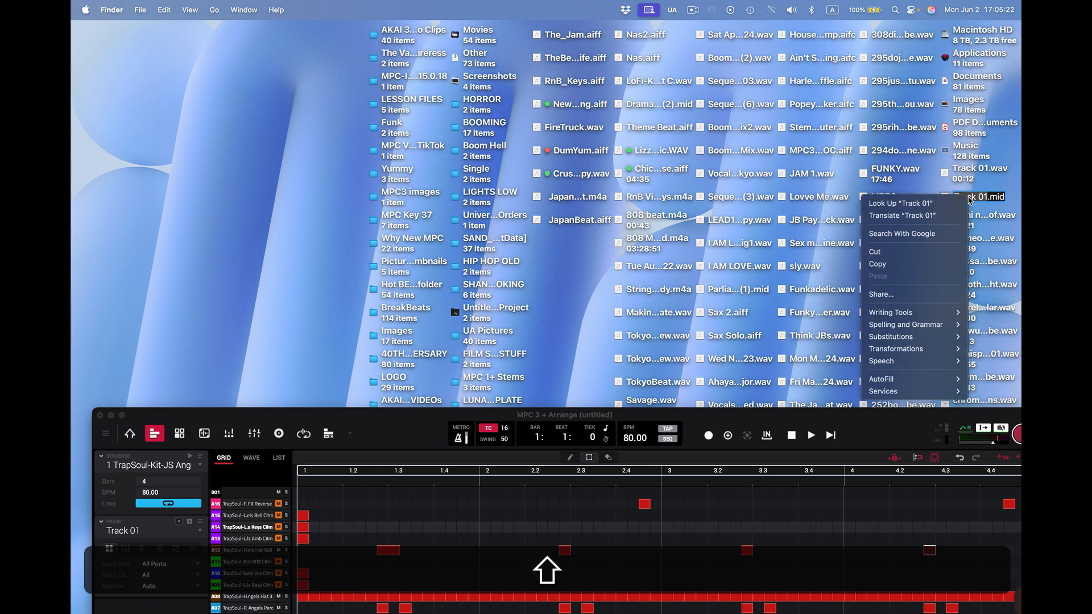
{"action": "left_click", "coordinate": [995, 192]}
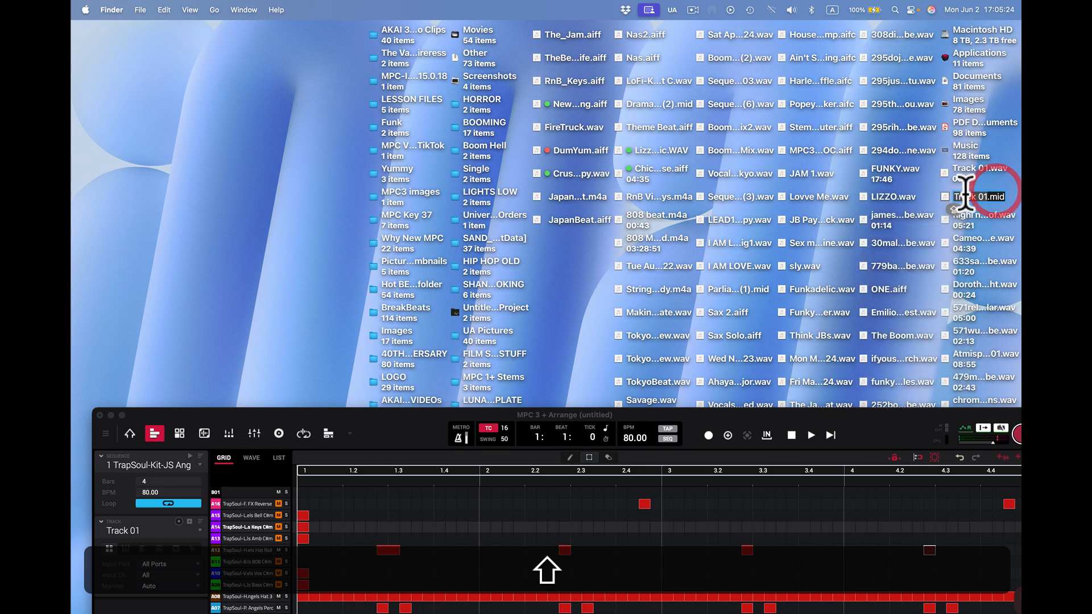
{"action": "right_click", "coordinate": [947, 196]}
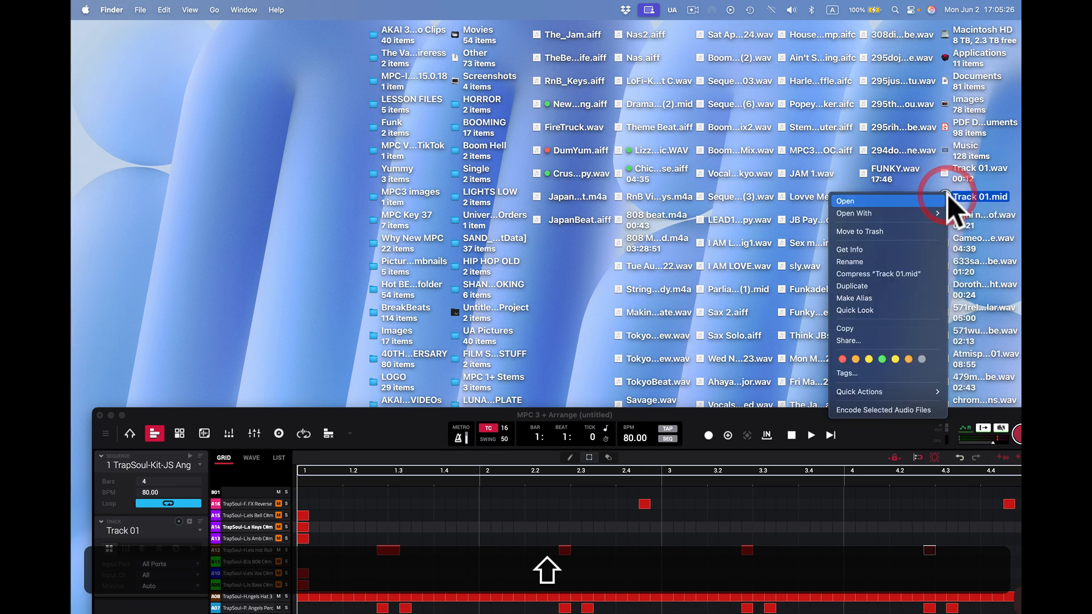
{"action": "mouse_move", "coordinate": [937, 213]}
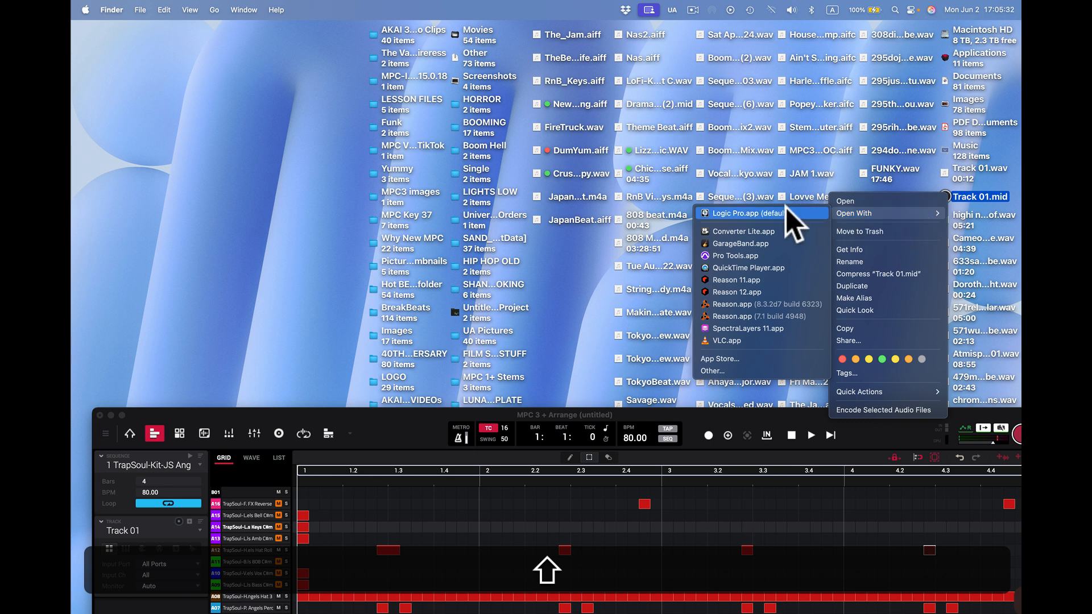
{"action": "left_click", "coordinate": [756, 212]}
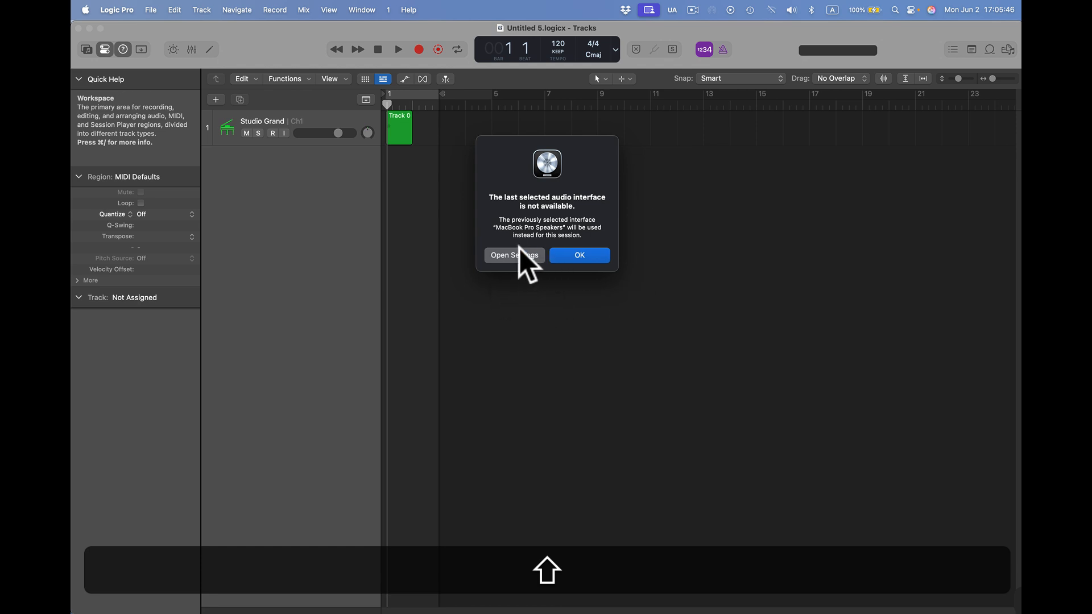
{"action": "left_click", "coordinate": [581, 255]}
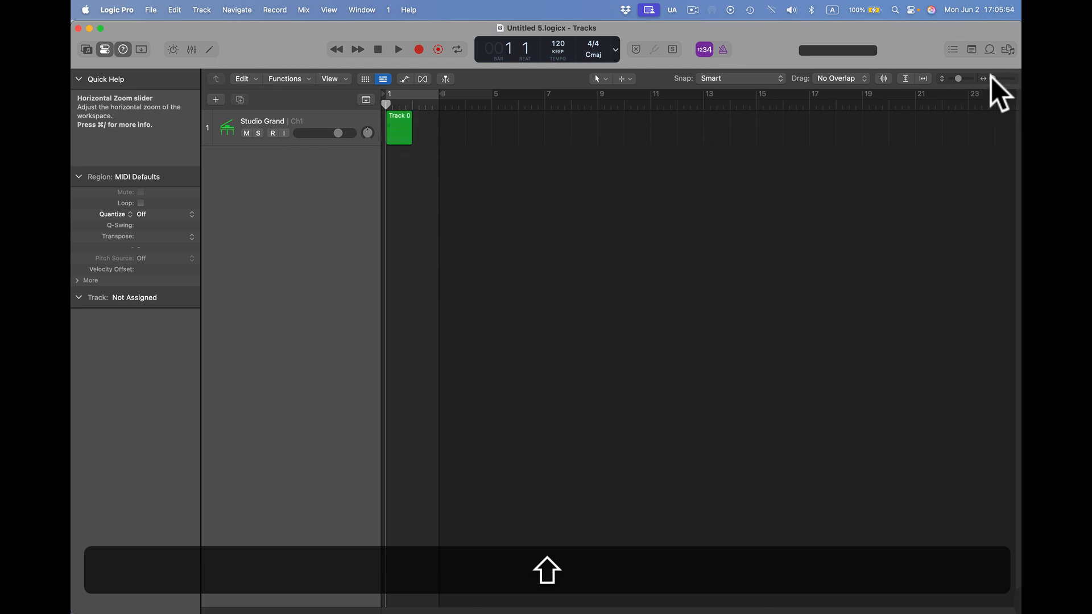
Step: Enlarge the imported Track 01 region, open it in the Piano Roll and look for its notes in the upper octaves
{"action": "left_click_drag", "start_coordinate": [990, 77], "coordinate": [996, 76]}
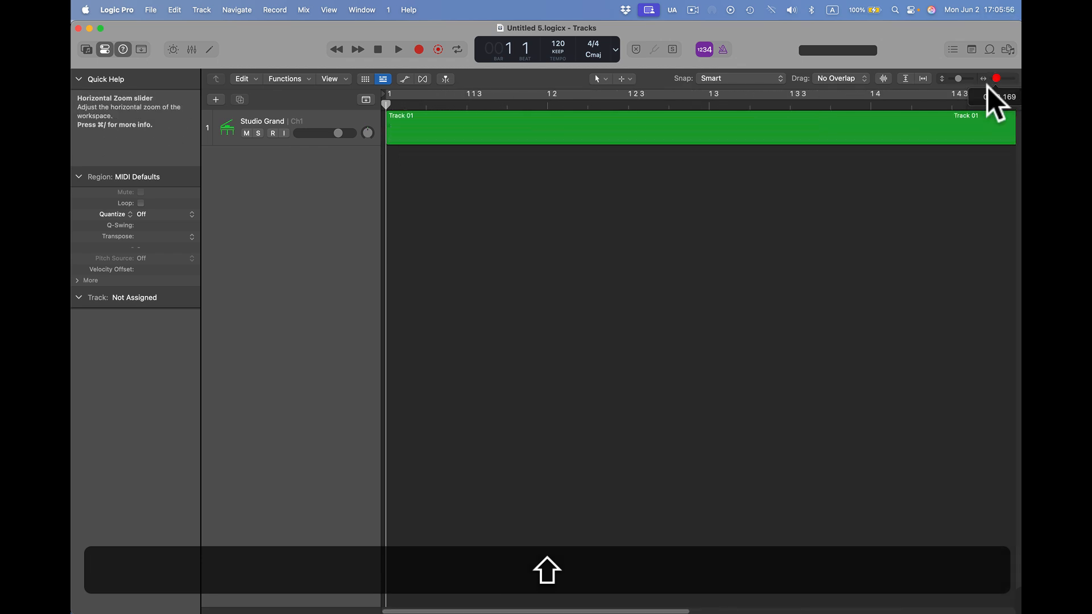
{"action": "left_click", "coordinate": [691, 121]}
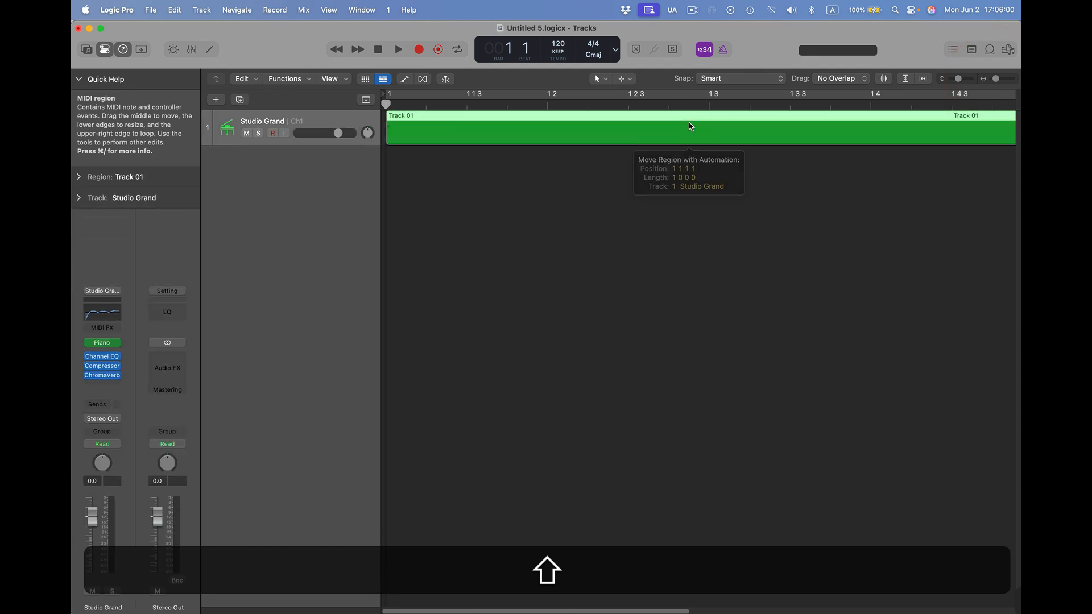
{"action": "double_click", "coordinate": [691, 126]}
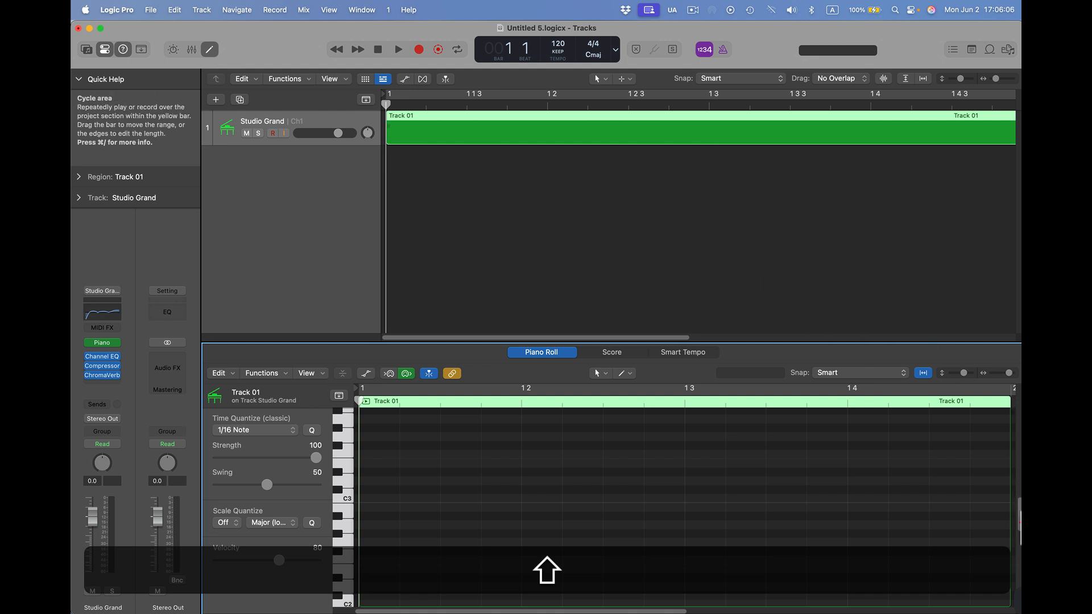
{"action": "left_click_drag", "start_coordinate": [1018, 519], "coordinate": [1018, 427]}
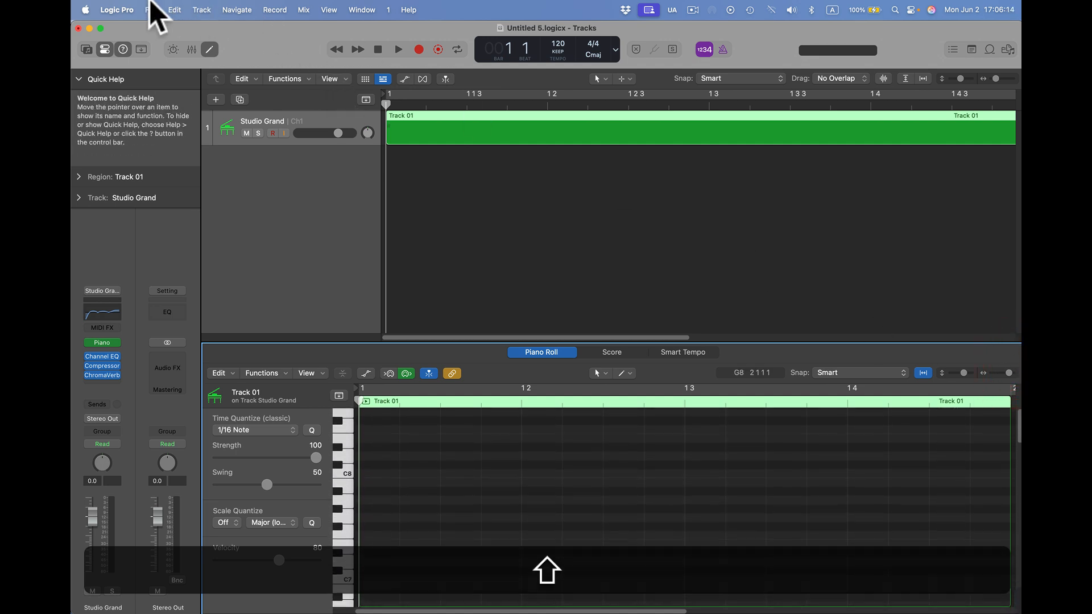
Step: Quit Logic Pro without saving the untitled project and move the MPC window back up over the desktop
{"action": "left_click", "coordinate": [117, 9]}
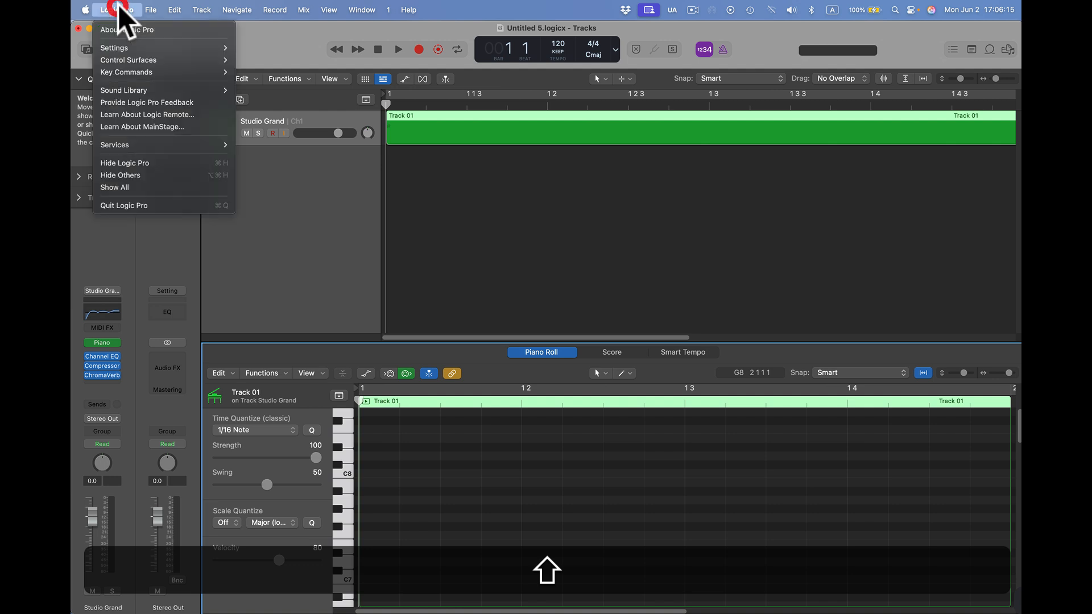
{"action": "left_click", "coordinate": [150, 205]}
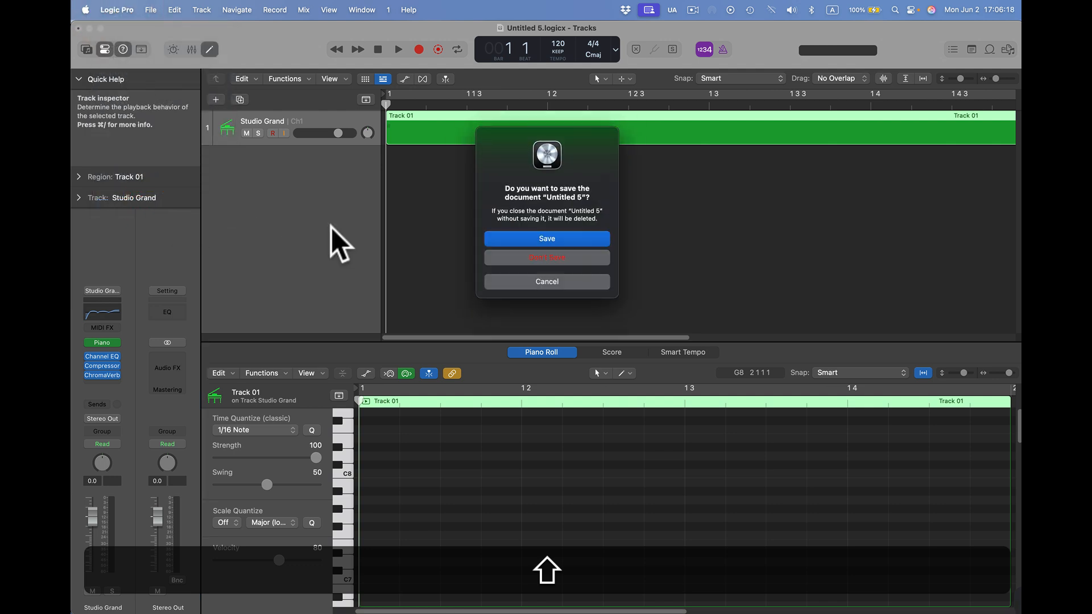
{"action": "left_click", "coordinate": [562, 258]}
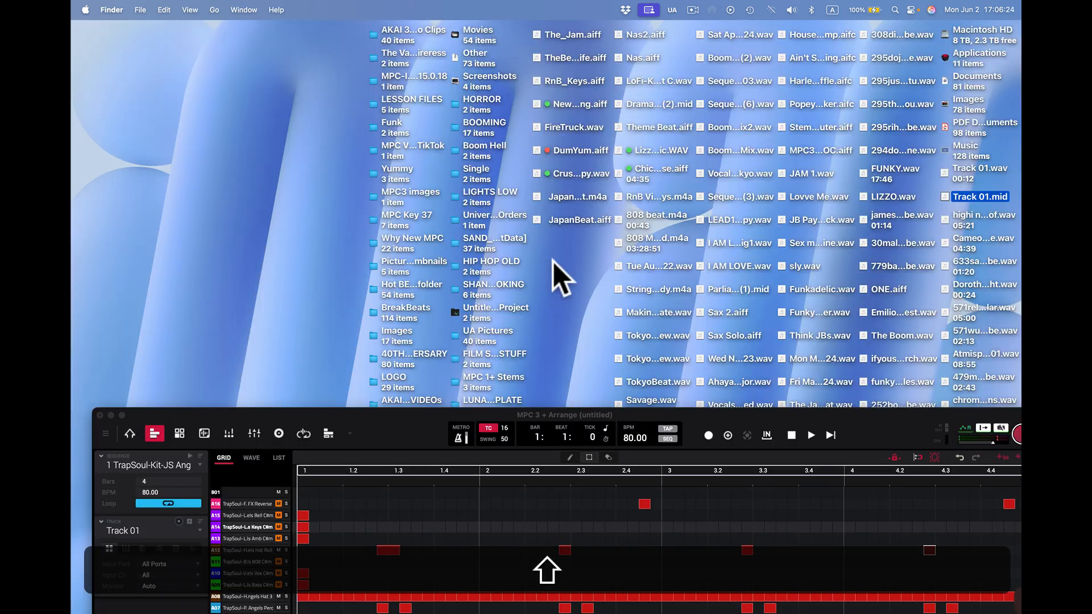
{"action": "left_click_drag", "start_coordinate": [820, 412], "coordinate": [808, 30]}
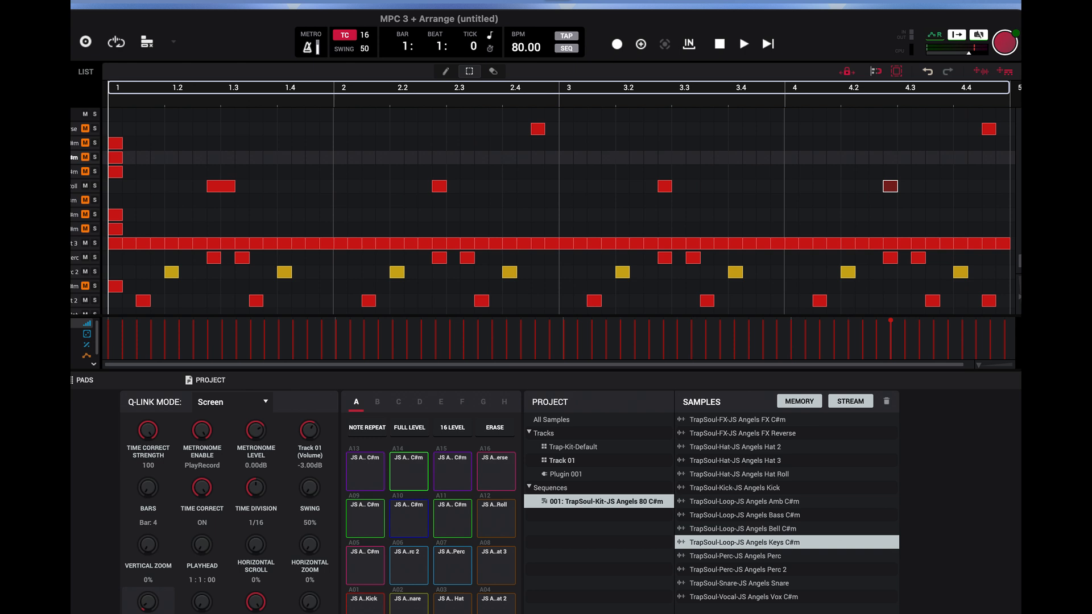
Step: Delete all events of the Hat 3 pad A08, undo the deletion, redo it and undo it once more
{"action": "left_click", "coordinate": [74, 244]}
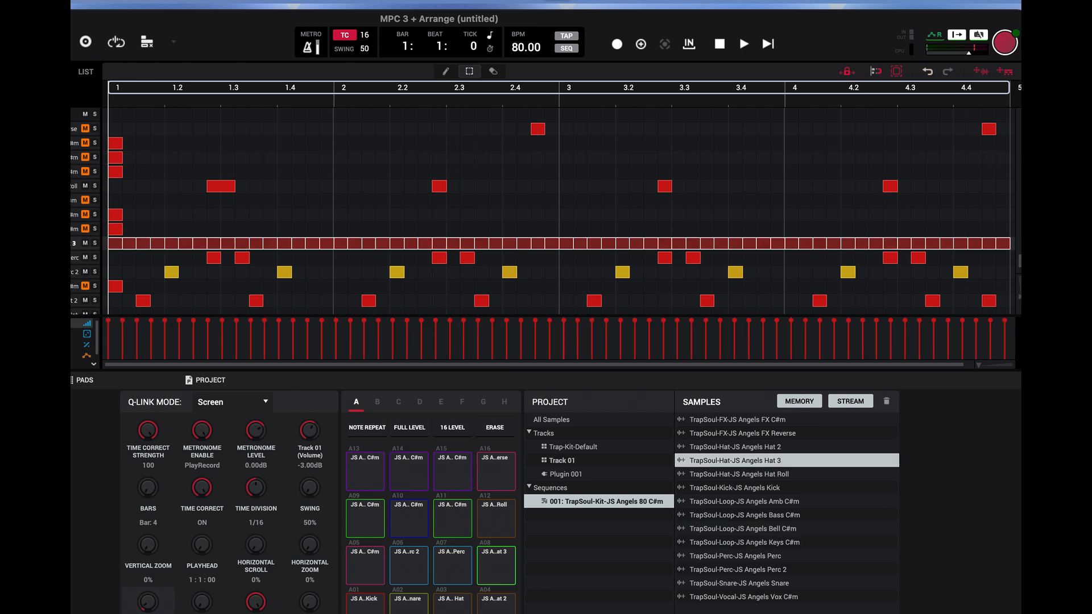
{"action": "key", "text": "Delete"}
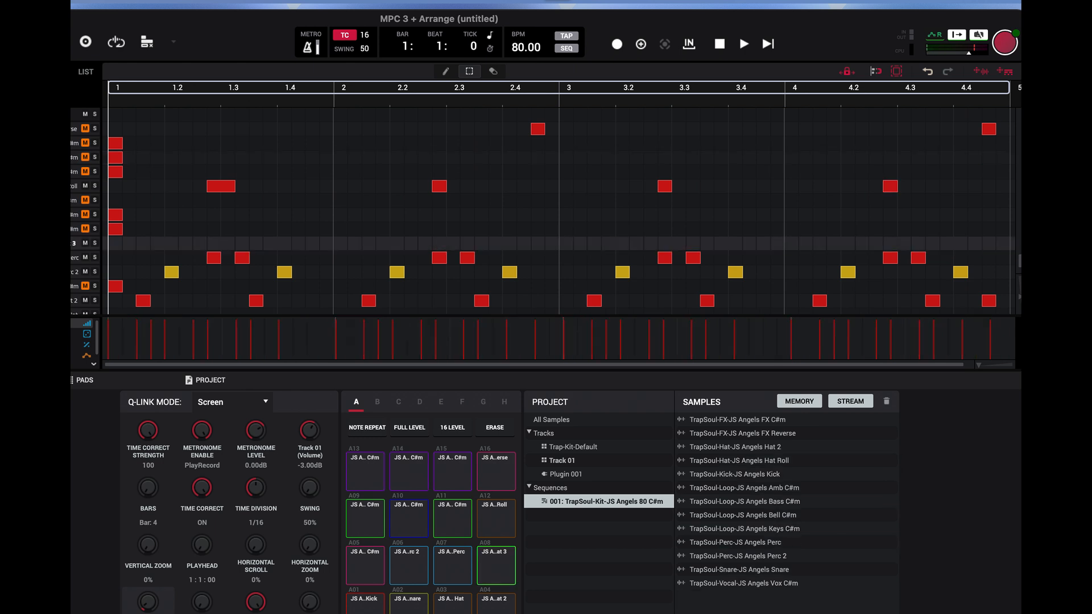
{"action": "left_click", "coordinate": [927, 71]}
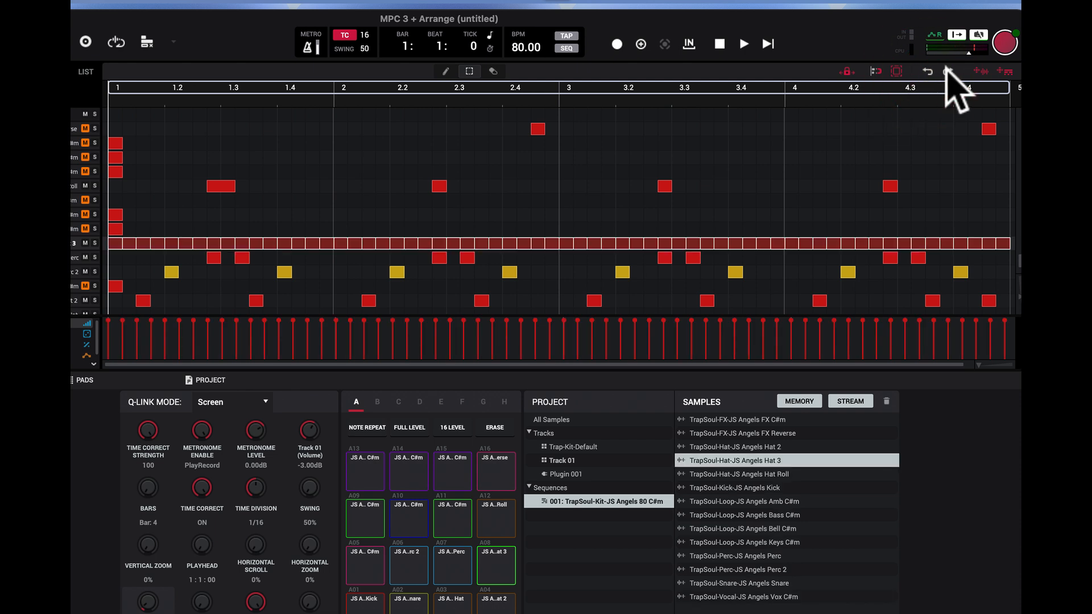
{"action": "left_click", "coordinate": [948, 71]}
{"action": "left_click", "coordinate": [928, 71]}
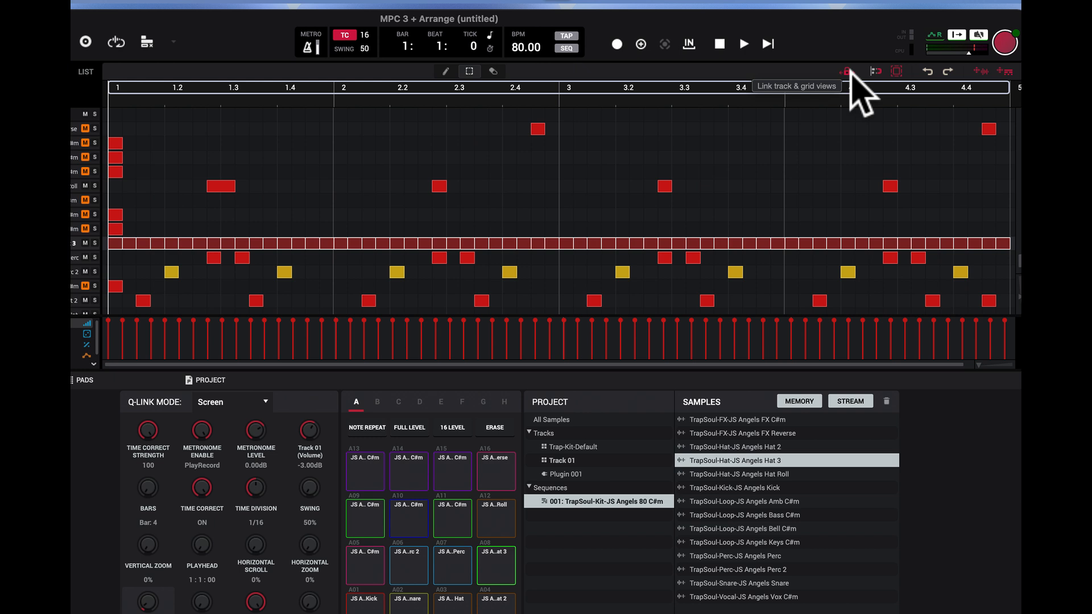
Step: Erase the Hat Roll event of pad A12 in bar 3 with the Erase tool and undo the erasure
{"action": "left_click", "coordinate": [492, 70]}
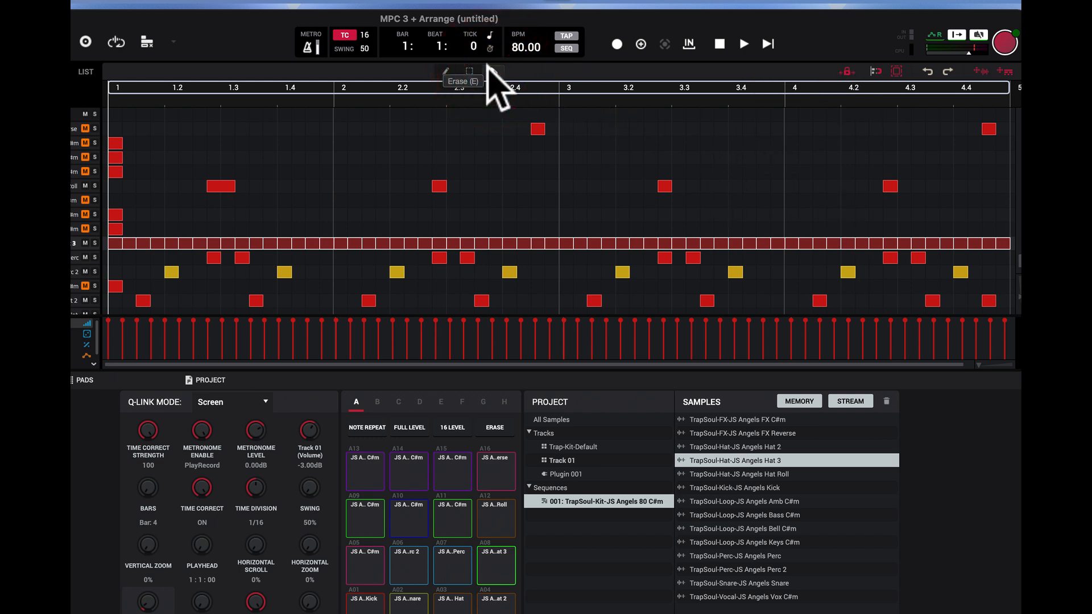
{"action": "left_click", "coordinate": [666, 185]}
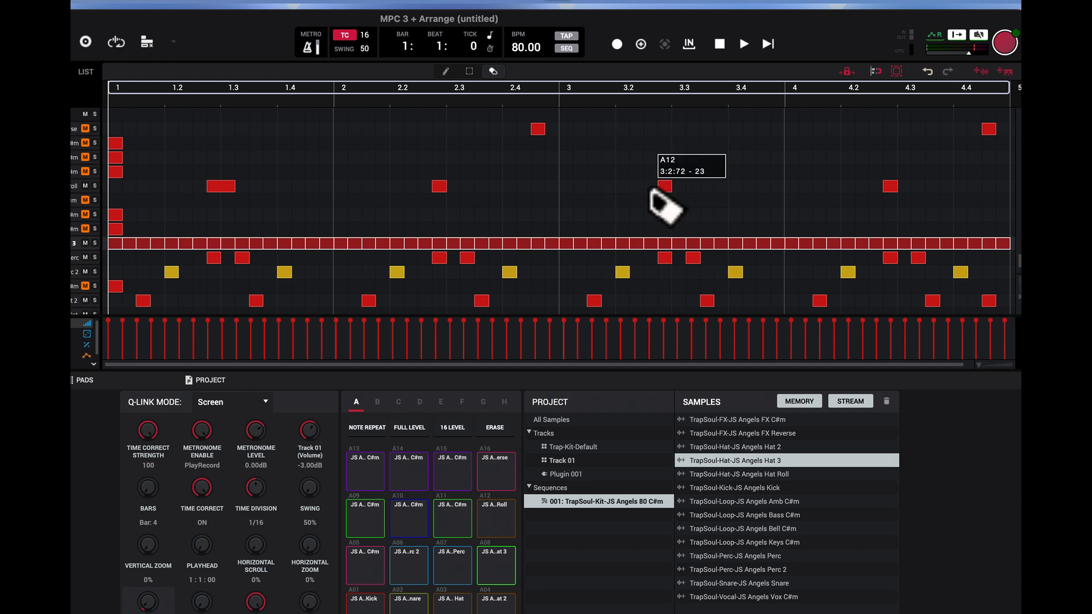
{"action": "left_click", "coordinate": [667, 187]}
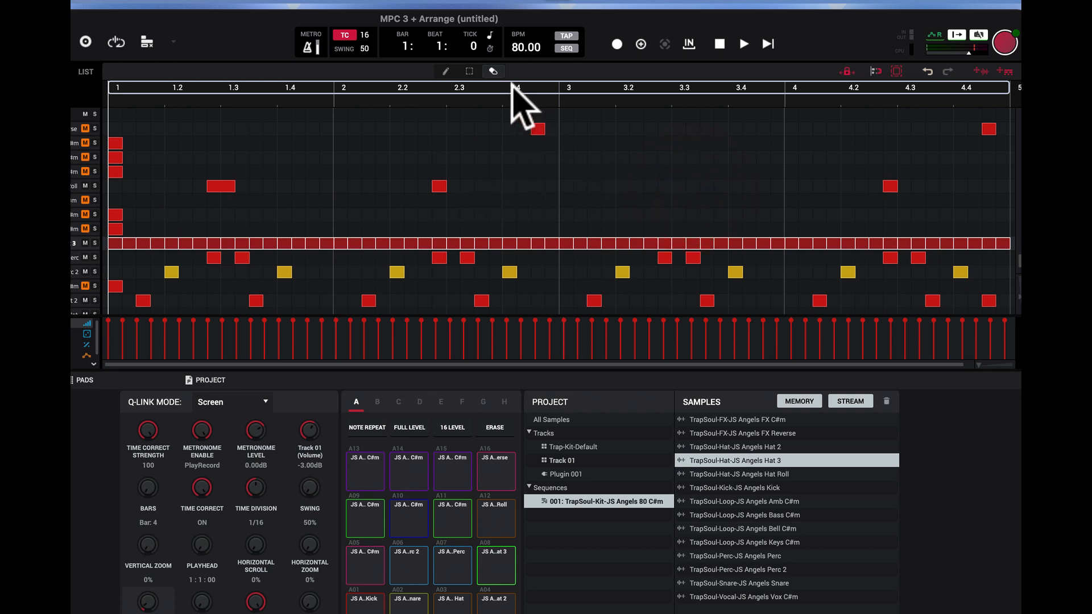
{"action": "left_click", "coordinate": [928, 71]}
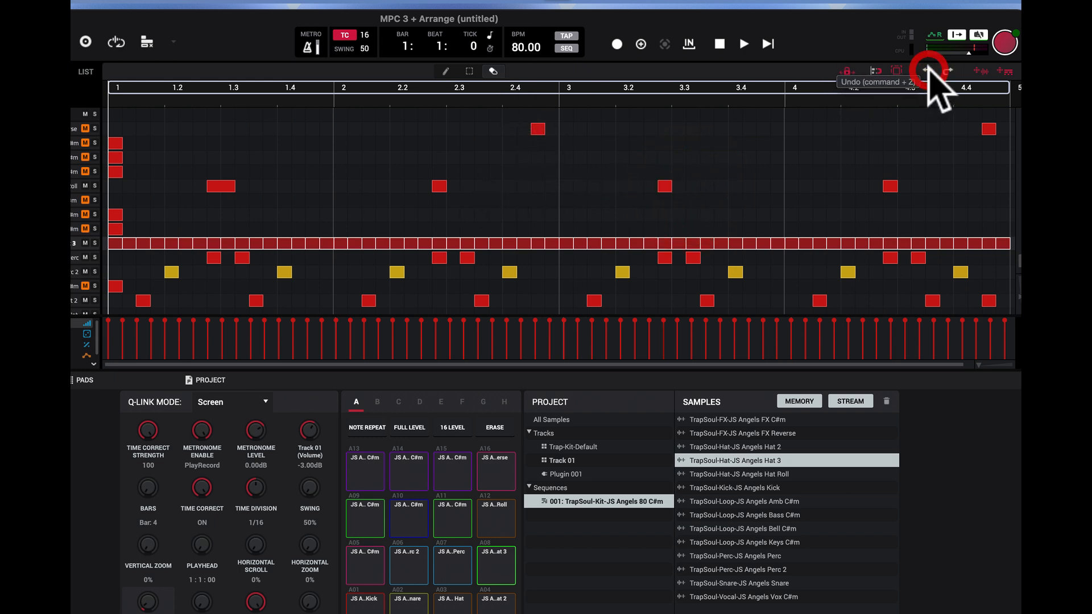
Step: Switch to the Select tool, marquee-select groups of events in the grid and clear the selection
{"action": "left_click", "coordinate": [467, 72]}
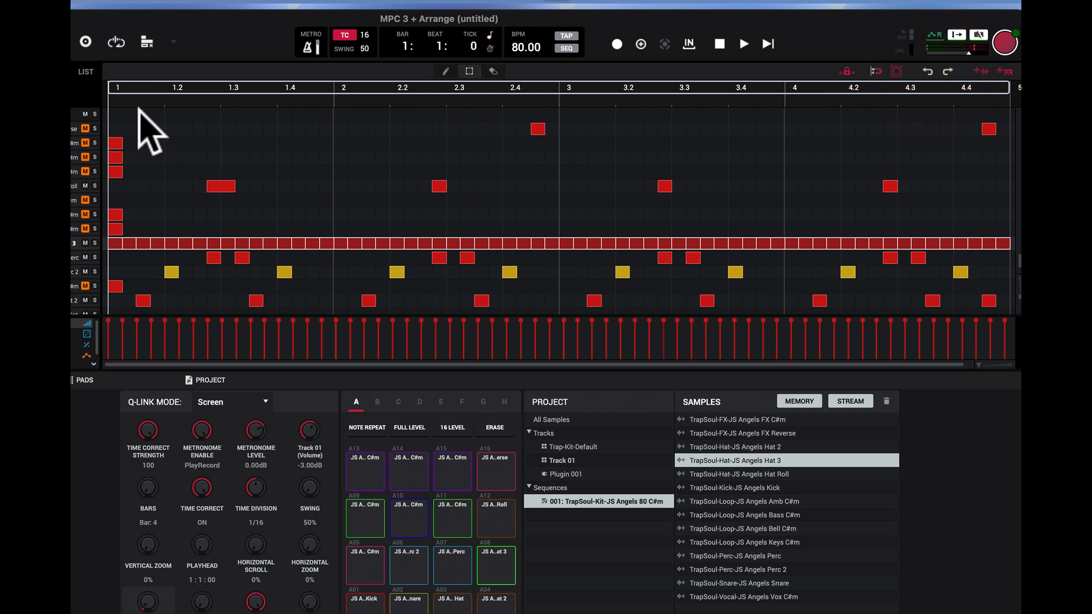
{"action": "left_click_drag", "start_coordinate": [140, 113], "coordinate": [904, 455]}
{"action": "left_click", "coordinate": [199, 159]}
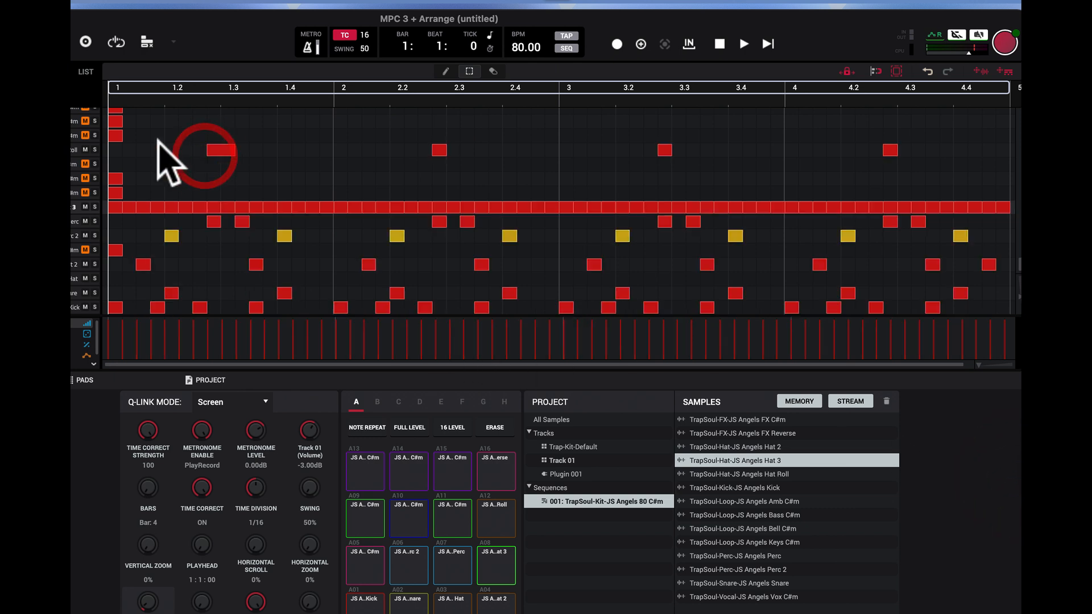
{"action": "left_click_drag", "start_coordinate": [165, 132], "coordinate": [330, 208]}
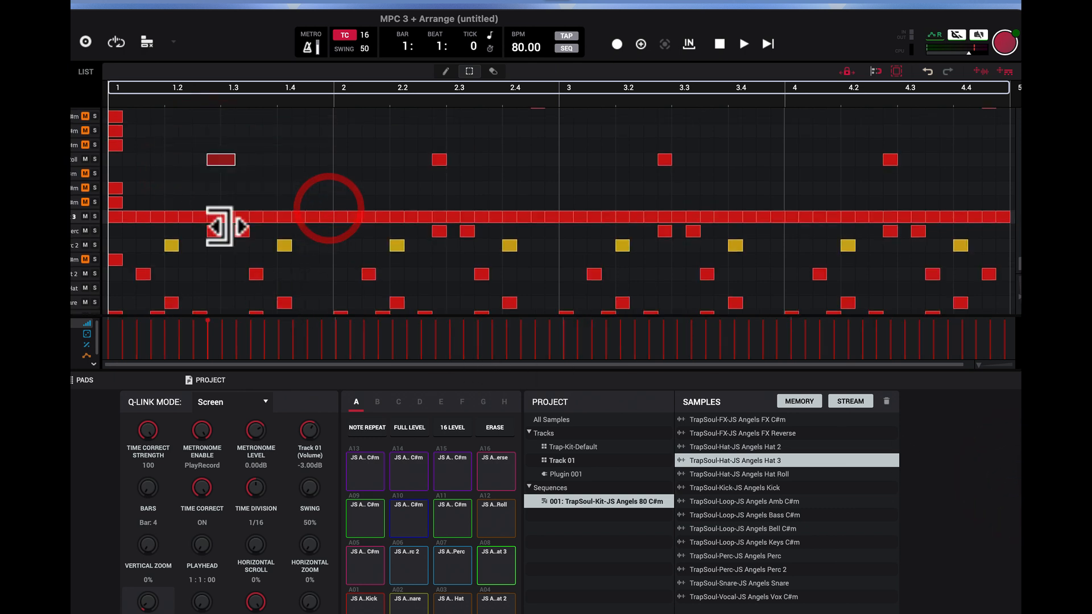
{"action": "left_click_drag", "start_coordinate": [183, 168], "coordinate": [330, 263]}
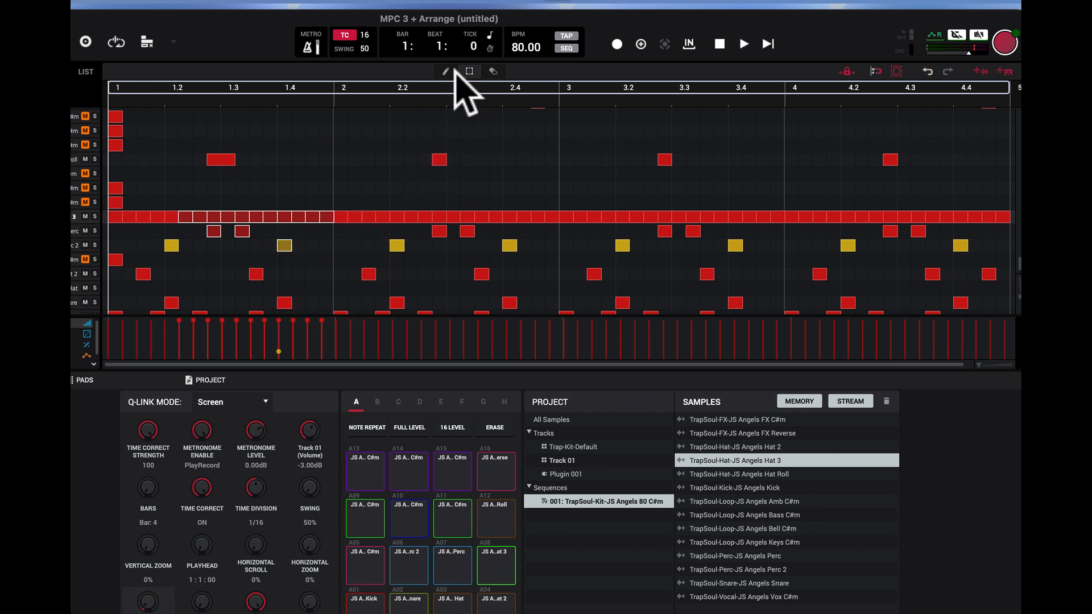
{"action": "scroll", "coordinate": [520, 128], "scroll_direction": "up", "scroll_amount": 1}
{"action": "left_click", "coordinate": [524, 131]}
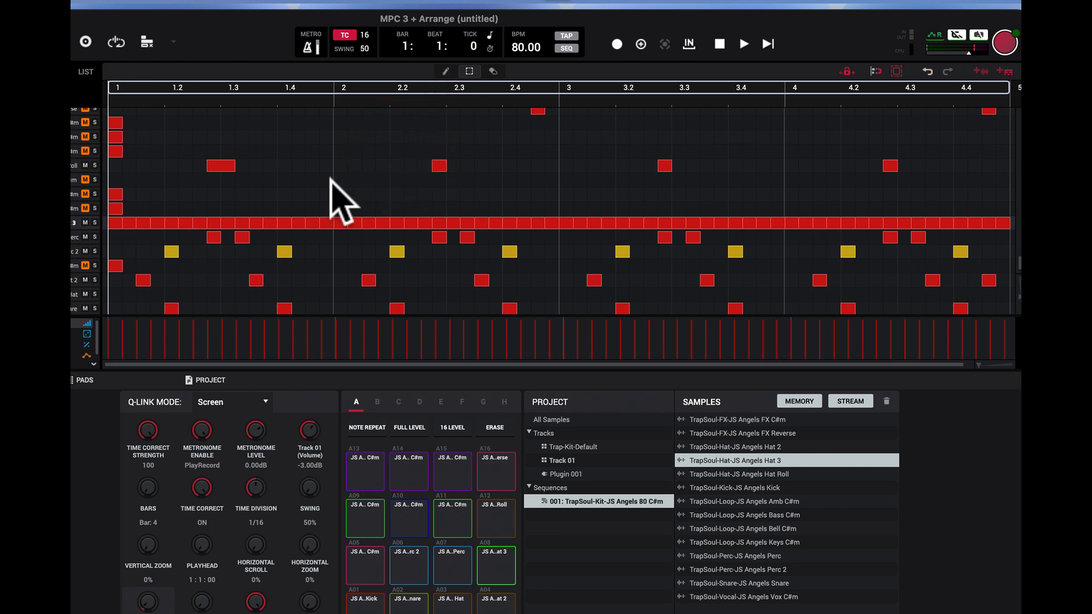
Step: Draw two runs of notes in the Keys row of pad A14 across bars 1 to 3 and undo both
{"action": "left_click", "coordinate": [446, 71]}
{"action": "left_click_drag", "start_coordinate": [199, 137], "coordinate": [485, 138]}
{"action": "left_click_drag", "start_coordinate": [560, 136], "coordinate": [649, 135]}
{"action": "scroll", "coordinate": [648, 131], "scroll_direction": "up", "scroll_amount": 3}
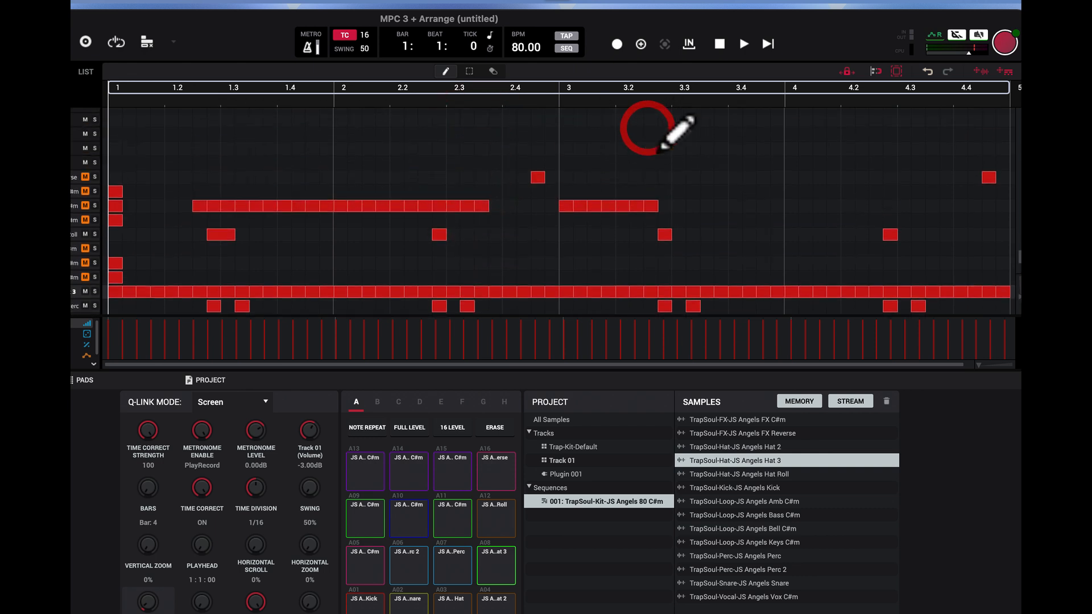
{"action": "left_click", "coordinate": [927, 69]}
{"action": "left_click", "coordinate": [928, 68]}
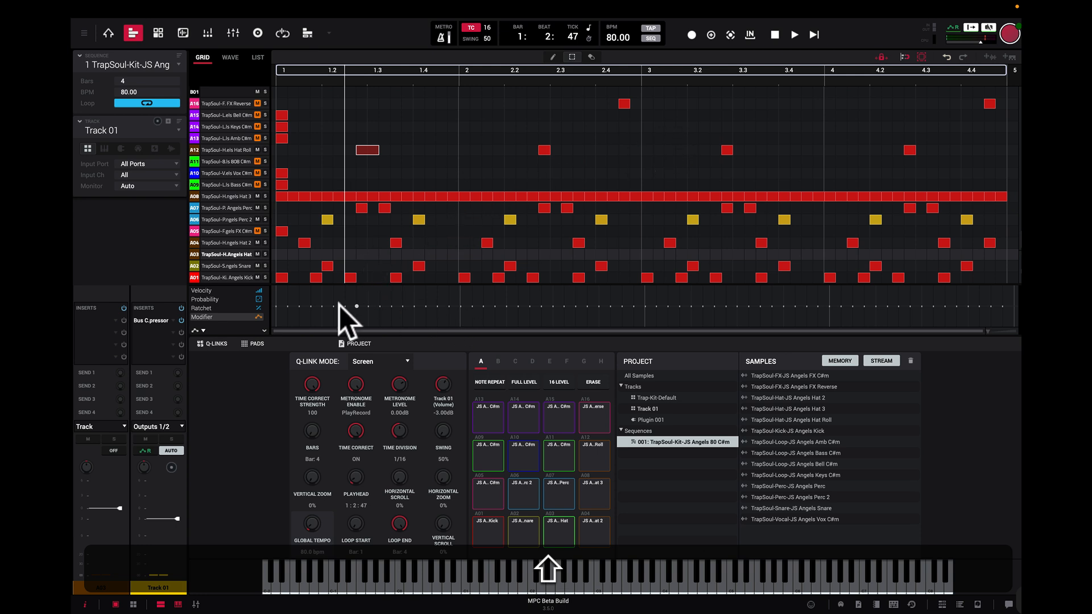
Step: Select all Hat 3 events of pad A08 and view their Velocity, Probability and Ratchet lanes
{"action": "left_click", "coordinate": [213, 291]}
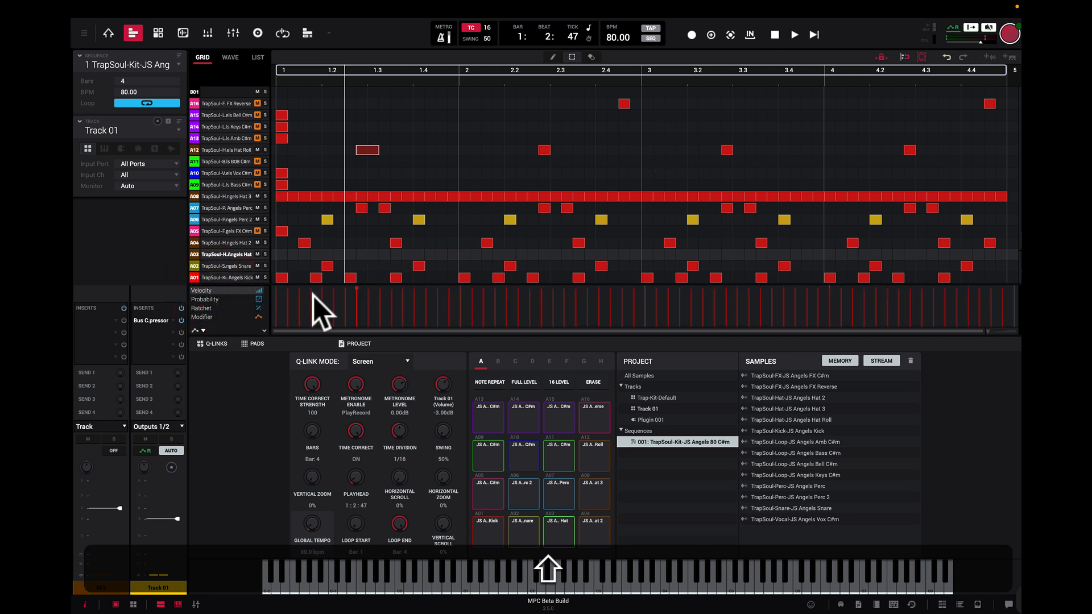
{"action": "left_click", "coordinate": [214, 195]}
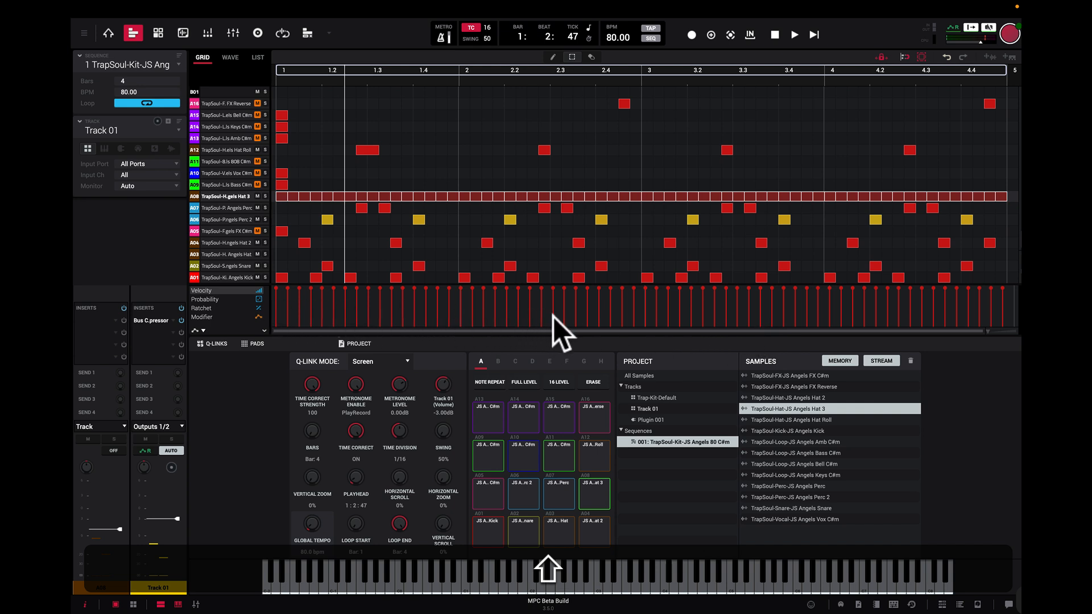
{"action": "mouse_move", "coordinate": [381, 288]}
{"action": "left_click", "coordinate": [250, 298]}
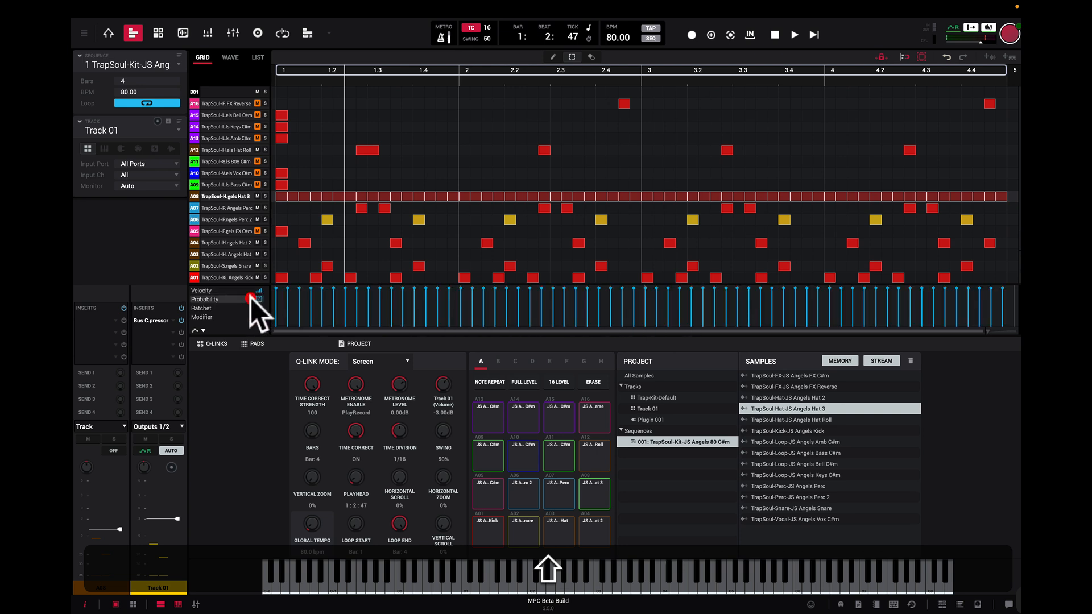
{"action": "left_click", "coordinate": [243, 307]}
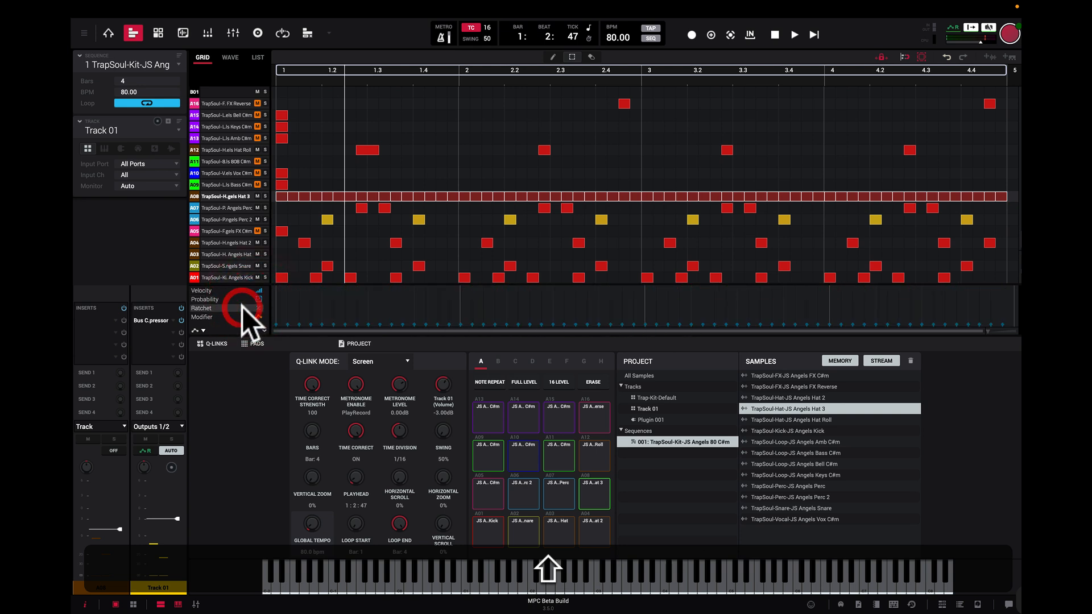
Step: View the Modifier lane and its assignable parameters for the Hat 3 events, clear the selection and return to the Velocity lane
{"action": "left_click", "coordinate": [228, 317]}
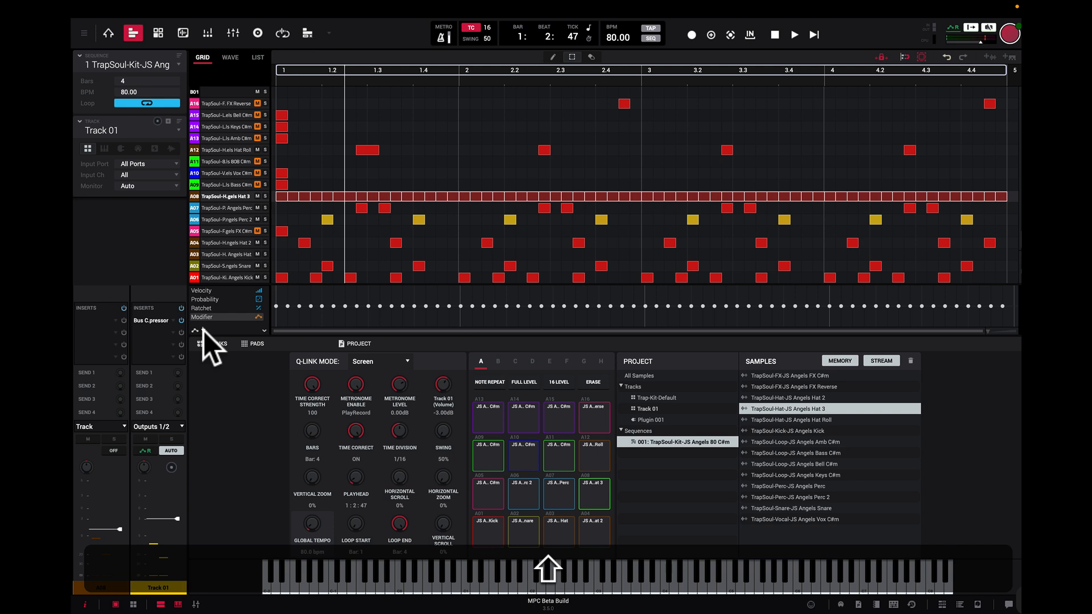
{"action": "left_click", "coordinate": [203, 330]}
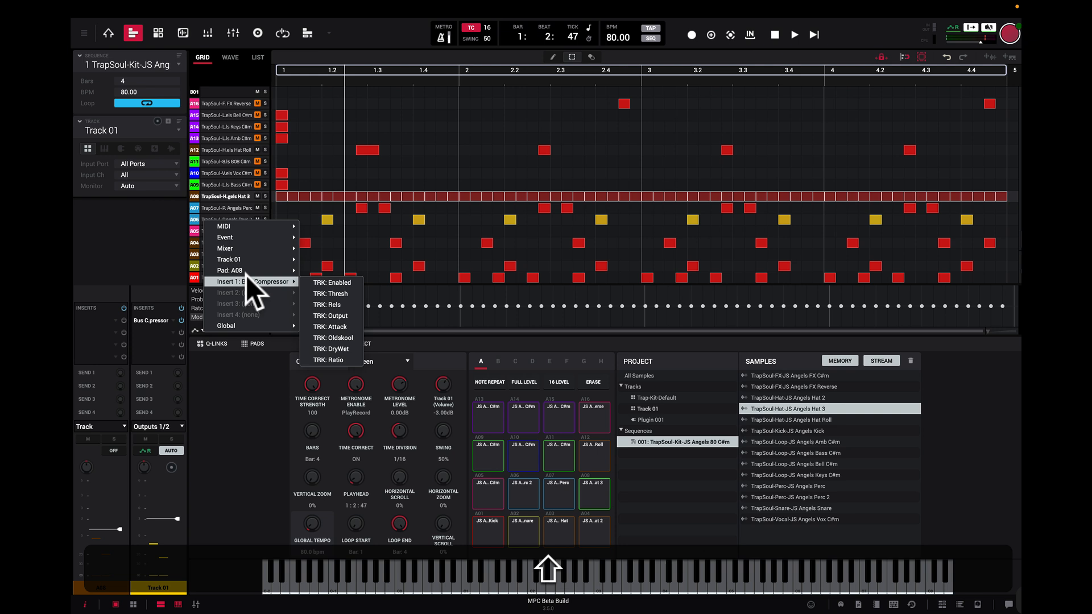
{"action": "mouse_move", "coordinate": [247, 272]}
{"action": "left_click", "coordinate": [497, 319]}
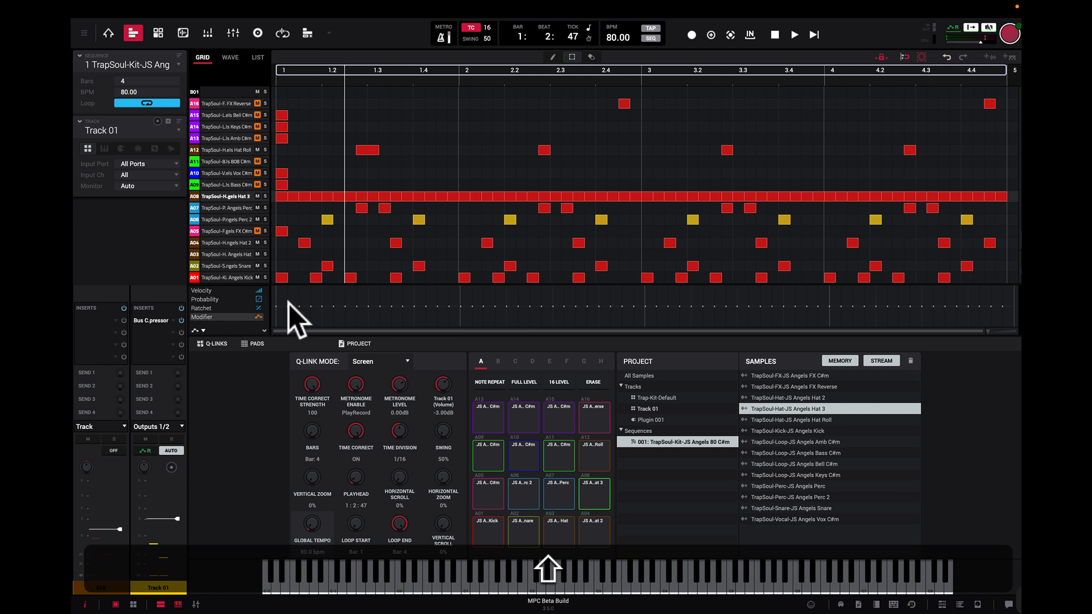
{"action": "left_click", "coordinate": [217, 289]}
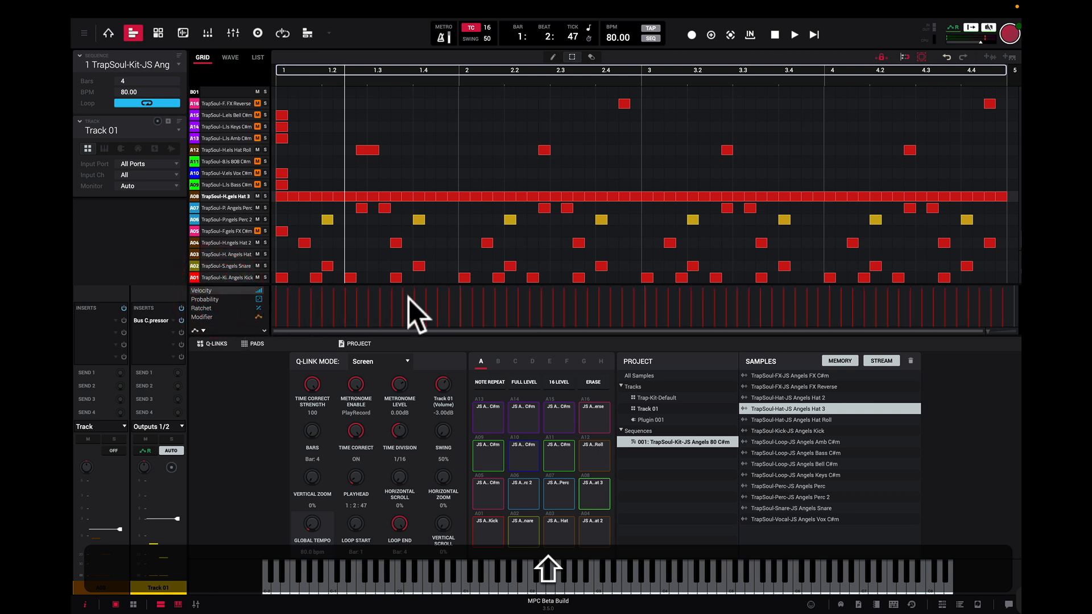
Step: Switch to the Trap-Kit-Default track and select the 808 pad A05
{"action": "left_click", "coordinate": [180, 130]}
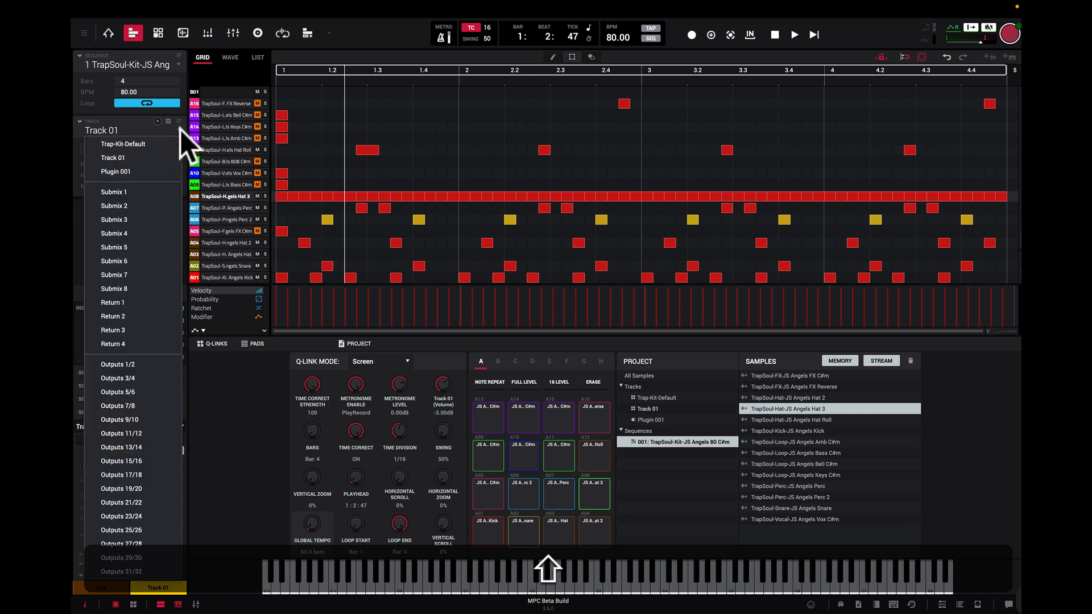
{"action": "left_click", "coordinate": [142, 145]}
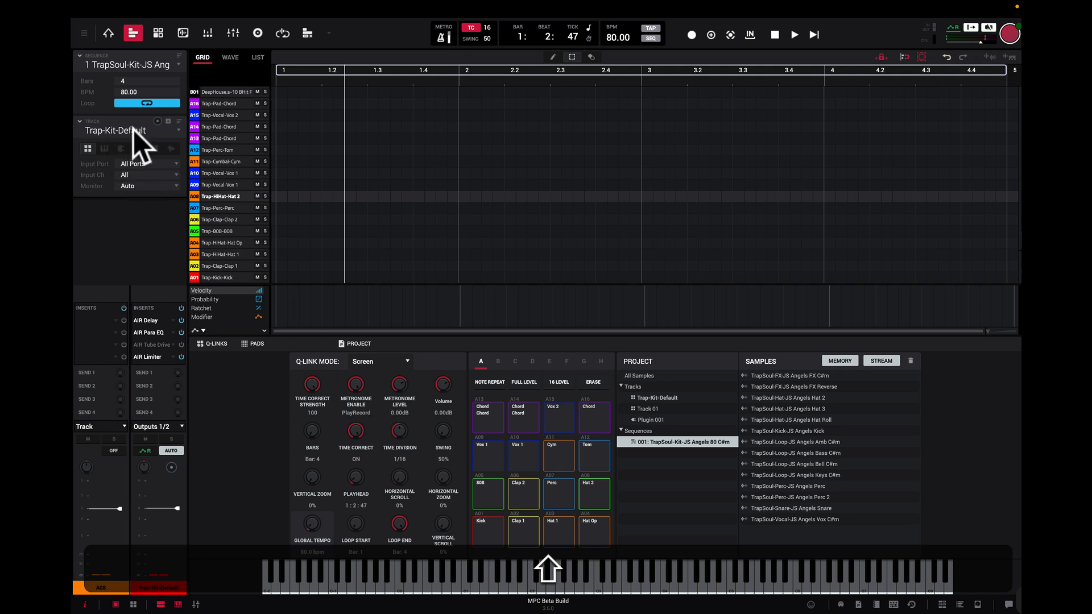
{"action": "left_click", "coordinate": [492, 493]}
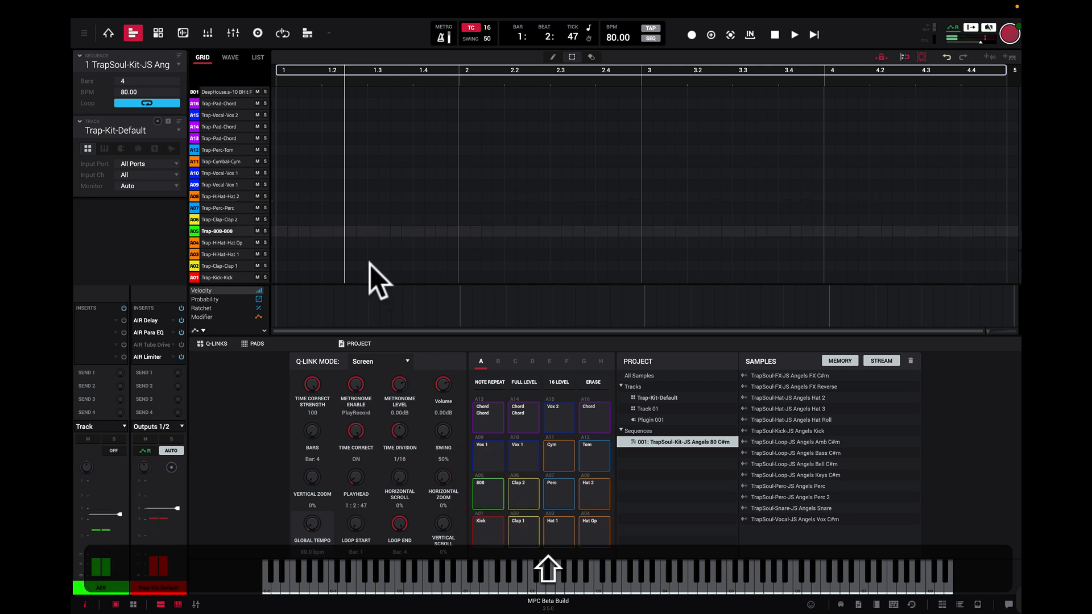
Step: Add 808 events on pad A05 at the starts of bars 1, 2 and 3, near the end of bar 1 and twice at the end of bar 4
{"action": "left_click", "coordinate": [277, 230]}
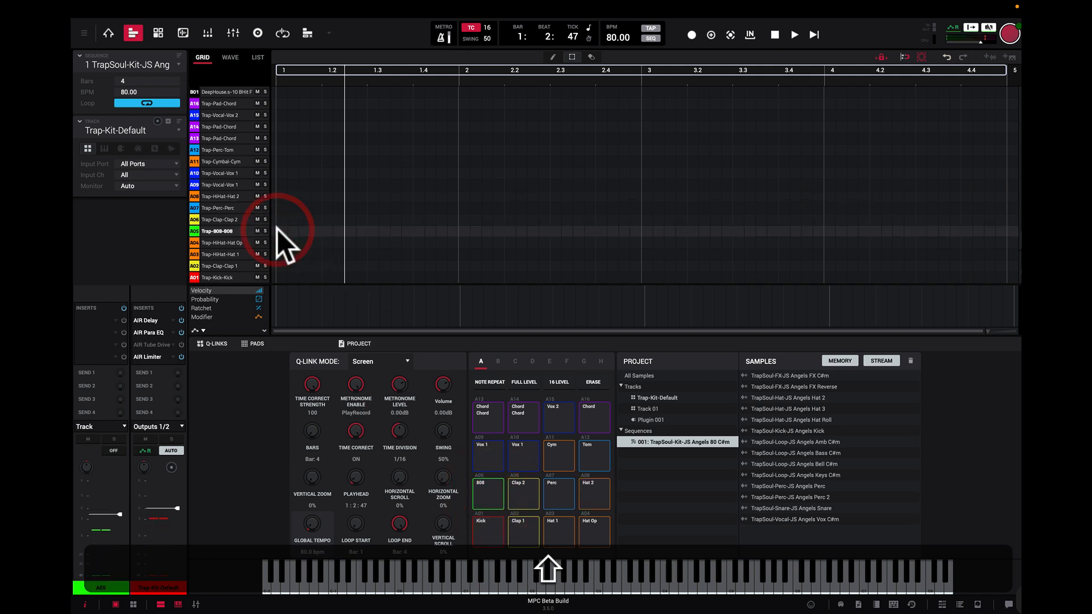
{"action": "double_click", "coordinate": [277, 230]}
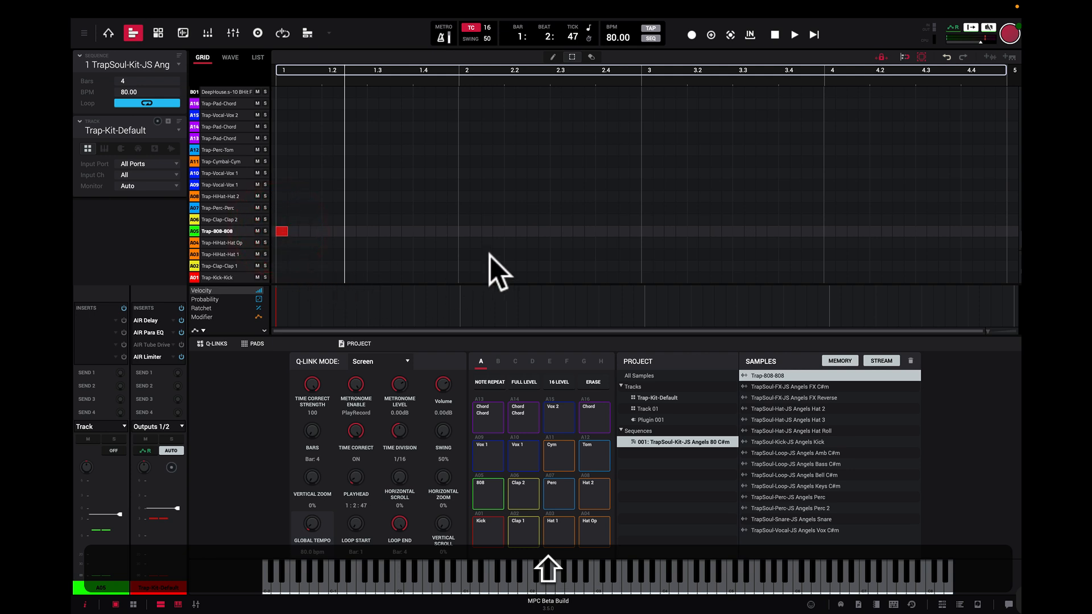
{"action": "left_click", "coordinate": [462, 228]}
{"action": "left_click", "coordinate": [442, 230]}
{"action": "left_click", "coordinate": [645, 227]}
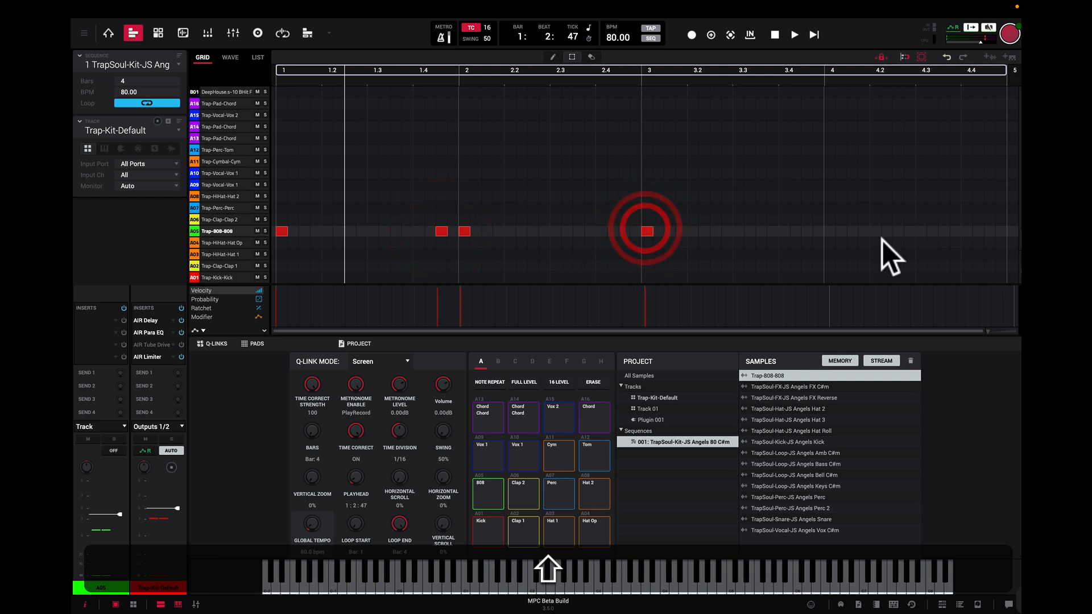
{"action": "left_click", "coordinate": [1001, 230]}
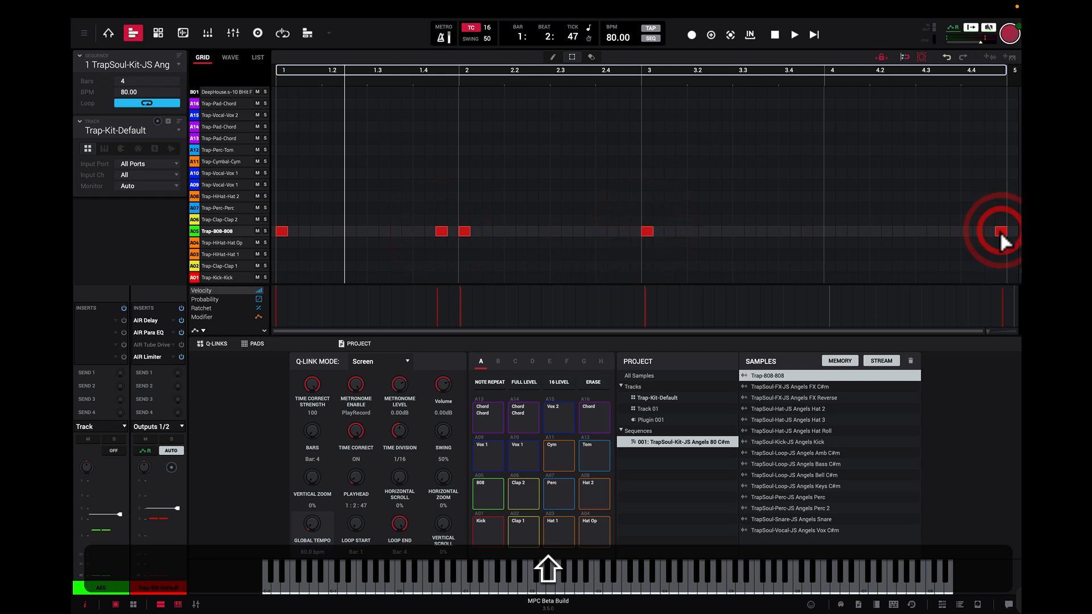
{"action": "left_click", "coordinate": [991, 231]}
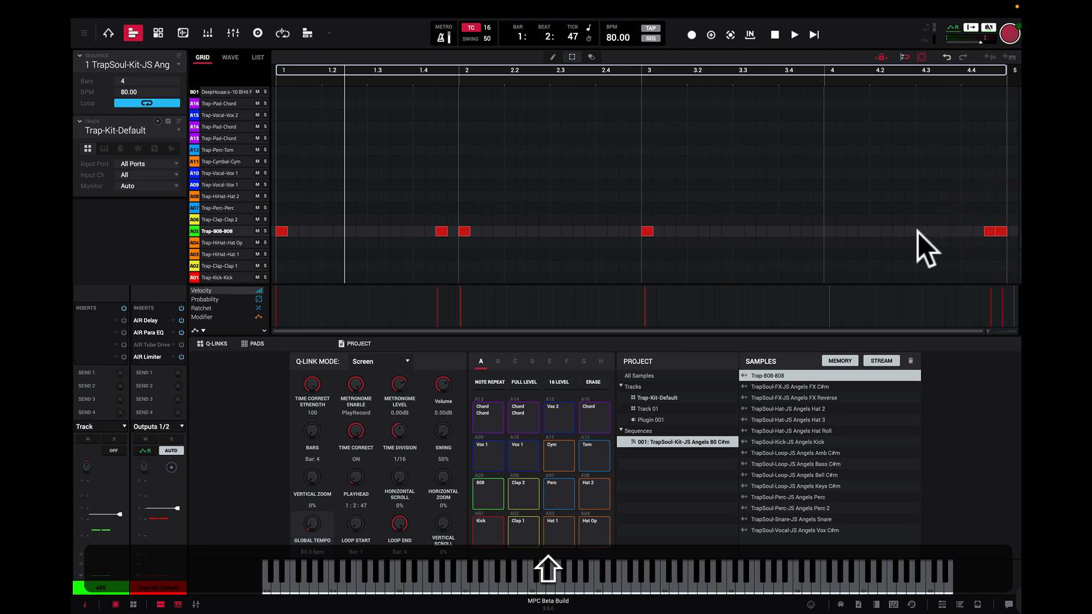
Step: Add 808 events at the start of bar 4 and just before bar 3, moving the latter two sixteenth steps earlier
{"action": "left_click", "coordinate": [635, 230]}
{"action": "left_click", "coordinate": [829, 231]}
{"action": "left_click_drag", "start_coordinate": [636, 230], "coordinate": [626, 229]}
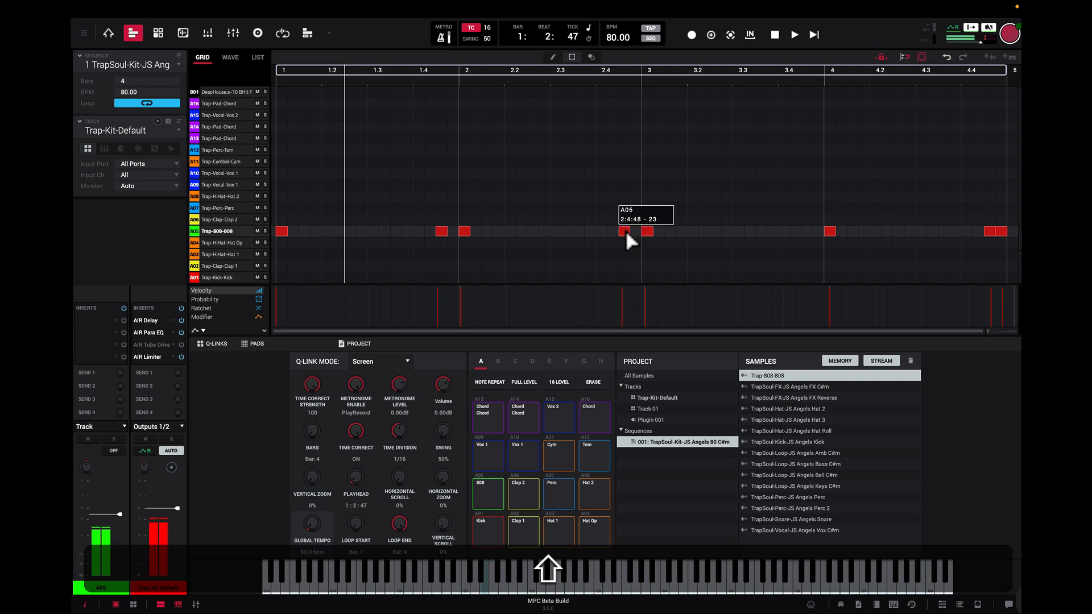
{"action": "left_click_drag", "start_coordinate": [626, 230], "coordinate": [618, 231]}
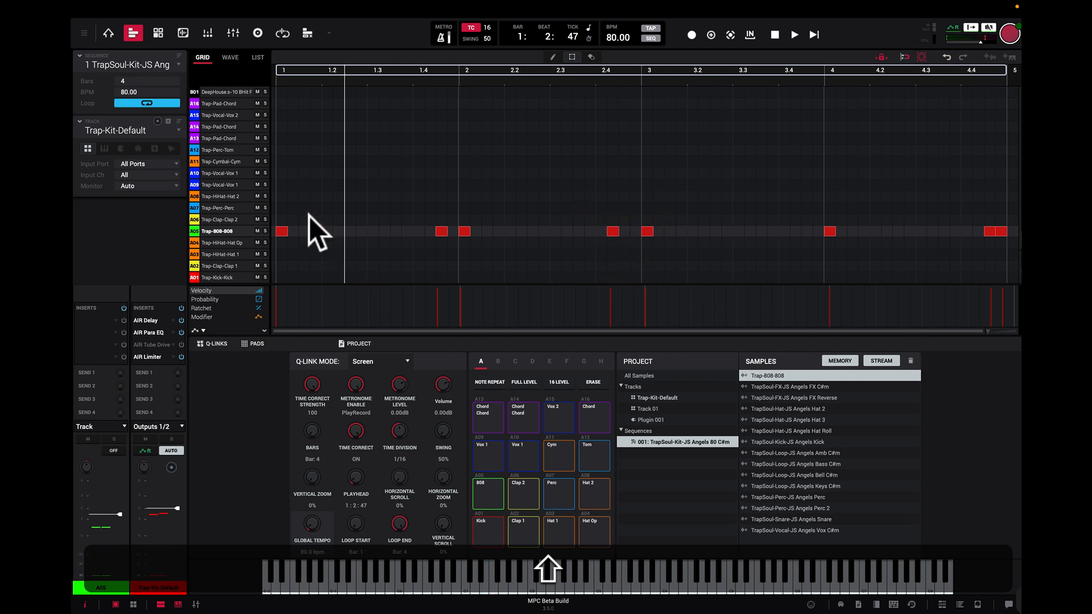
Step: Play the sequence from the start to hear the 808 pattern and stop playback
{"action": "left_click", "coordinate": [812, 33]}
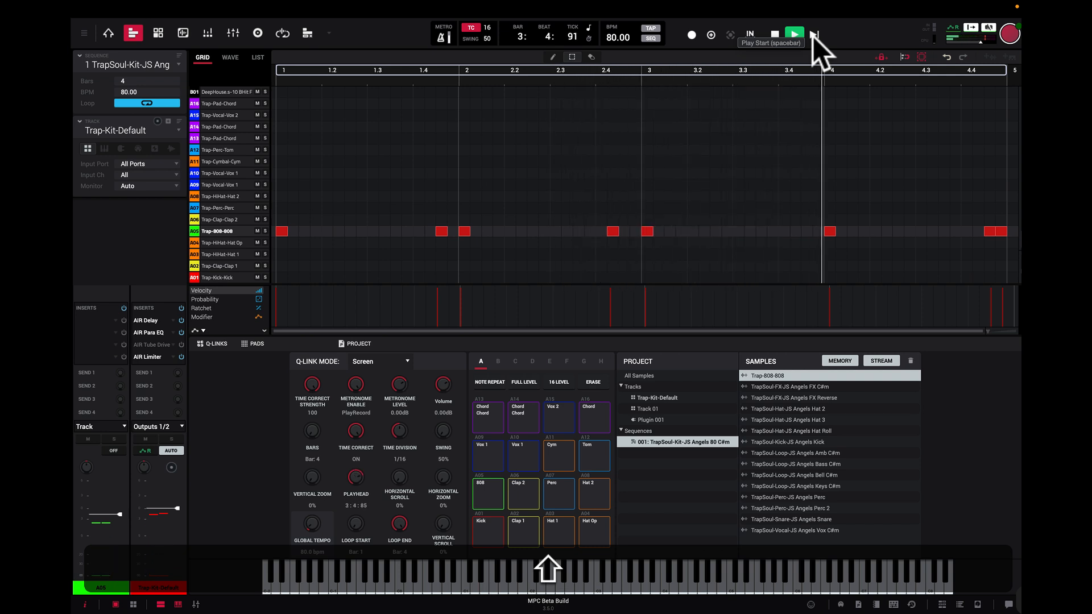
{"action": "left_click", "coordinate": [776, 31]}
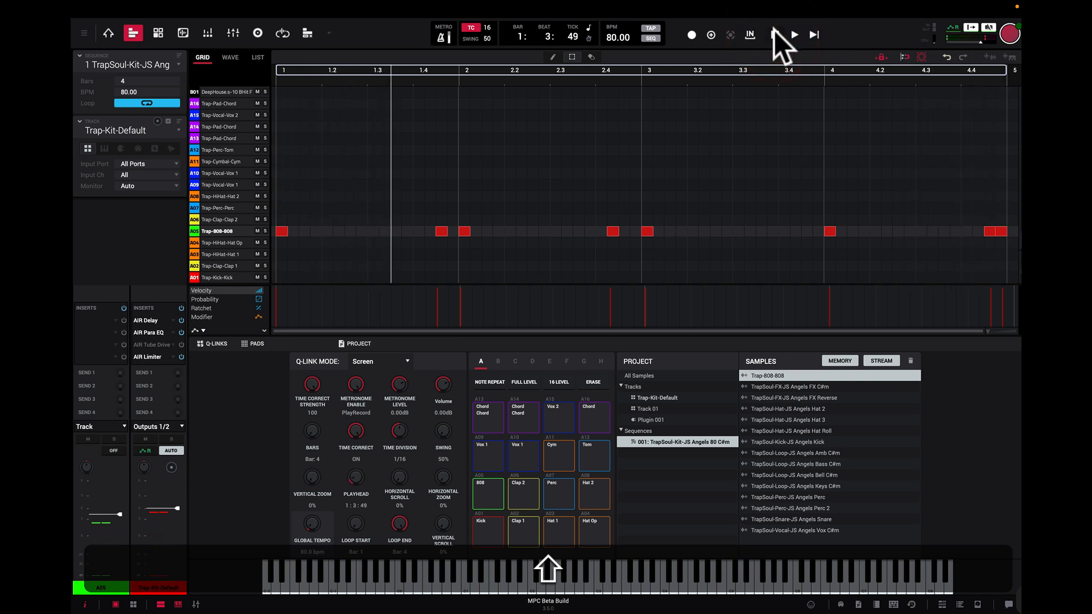
{"action": "left_click", "coordinate": [773, 31]}
Step: Add Clap 1 events on pad A02 on beats 2 and 4 of every bar and at the start of bar 2
{"action": "left_click", "coordinate": [519, 534]}
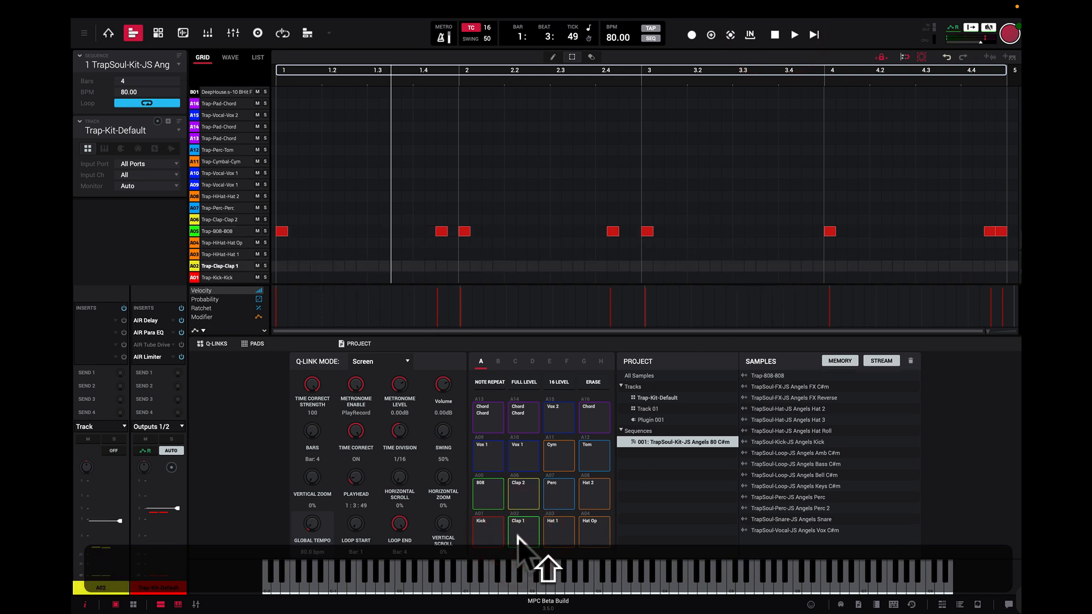
{"action": "left_click", "coordinate": [463, 265]}
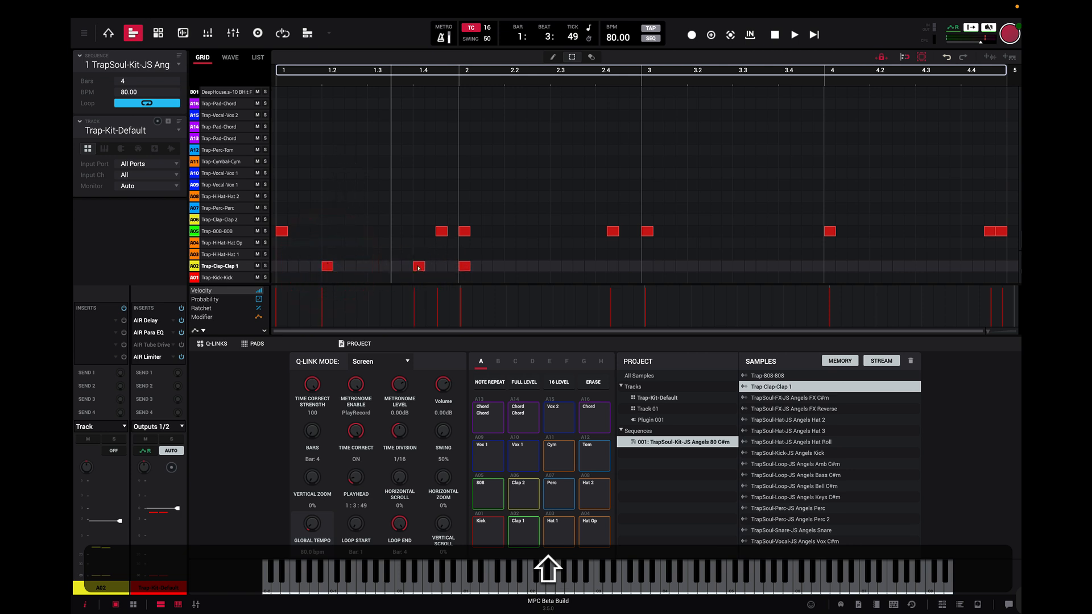
{"action": "left_click", "coordinate": [508, 265]}
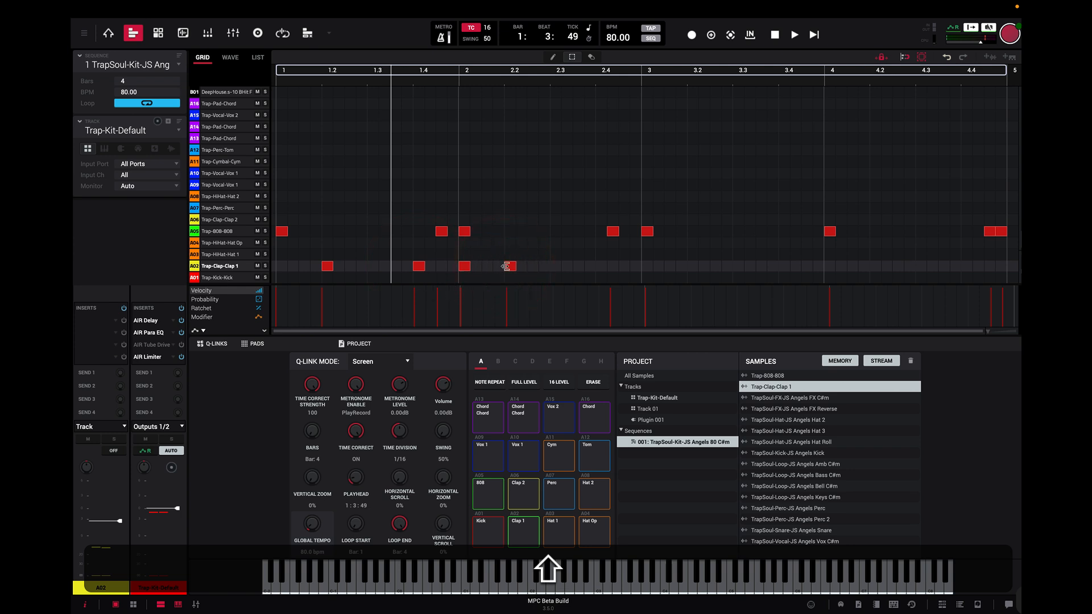
{"action": "left_click", "coordinate": [601, 265]}
{"action": "left_click", "coordinate": [967, 265]}
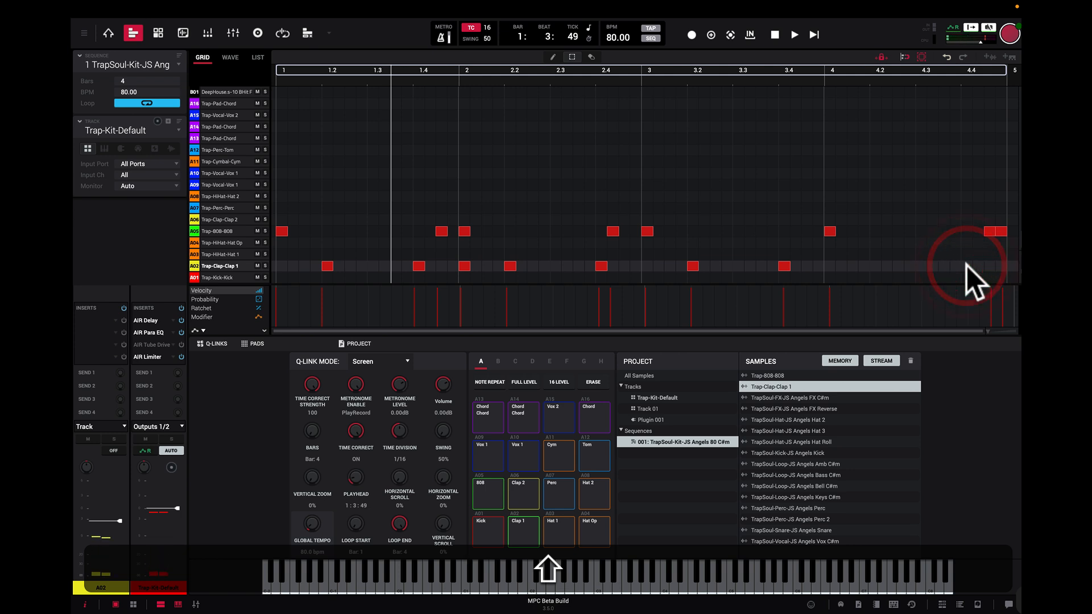
{"action": "left_click", "coordinate": [875, 267]}
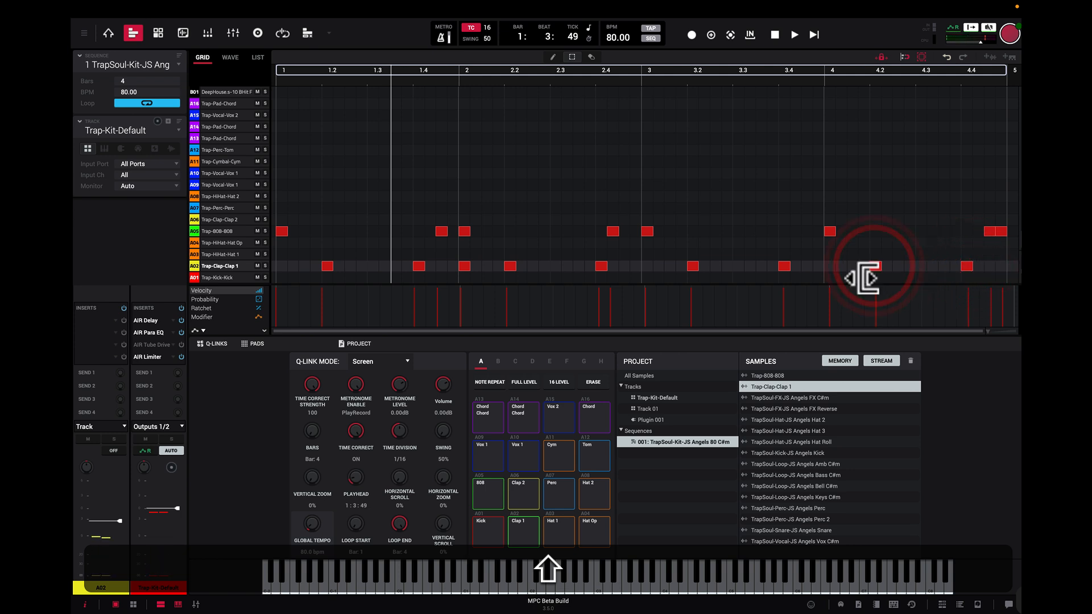
Step: Play the sequence from the start, remove the Clap 1 event at the start of bar 2 during playback, and stop
{"action": "left_click", "coordinate": [814, 35]}
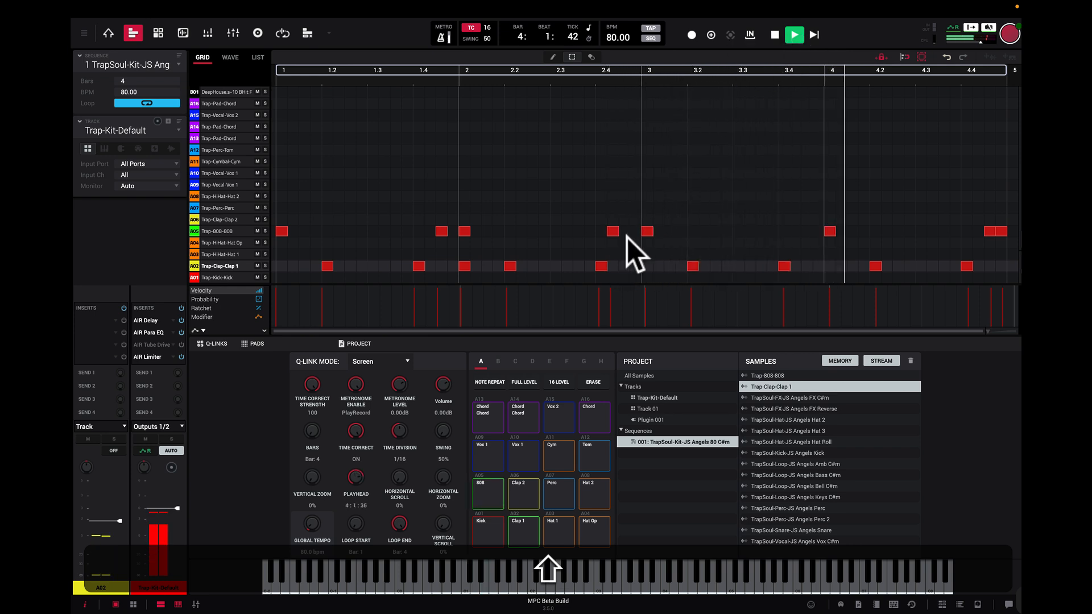
{"action": "left_click", "coordinate": [465, 265]}
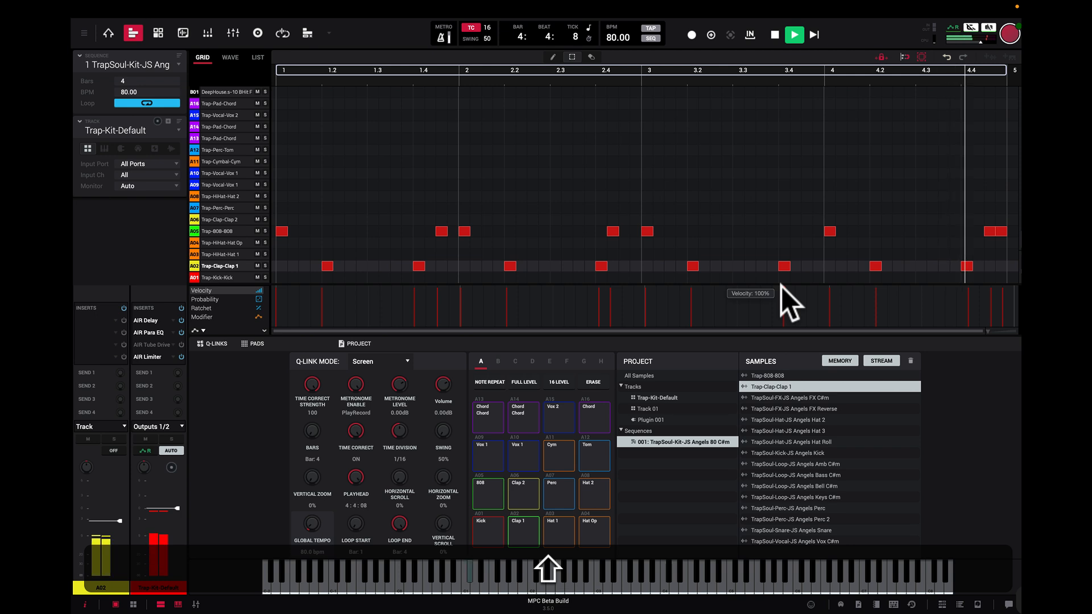
{"action": "key", "text": "shift+space"}
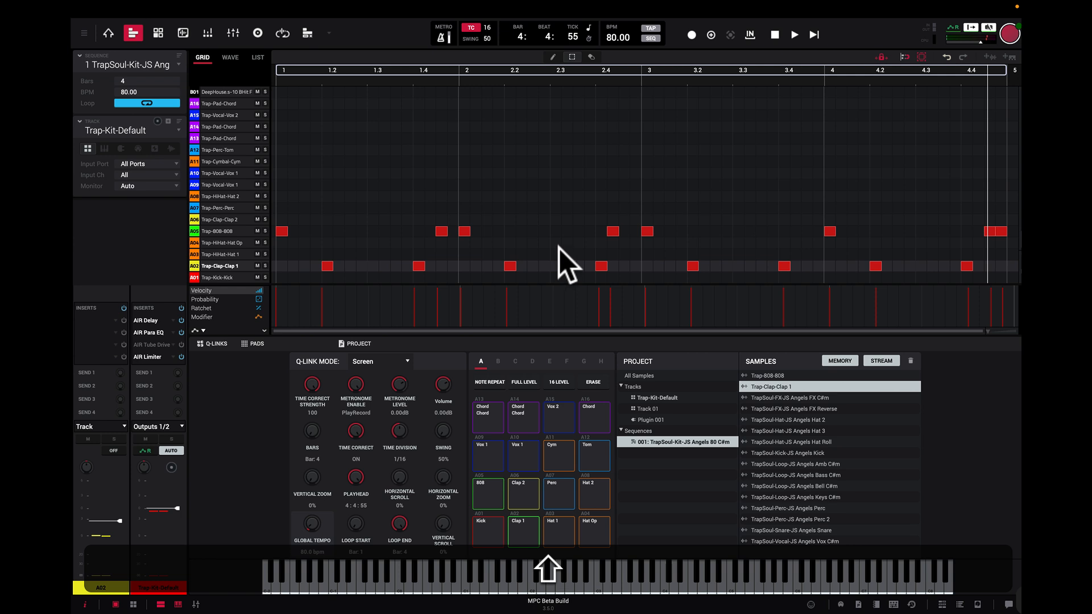
Step: Select all Clap 1 events of pad A02 and delete them
{"action": "left_click", "coordinate": [193, 266]}
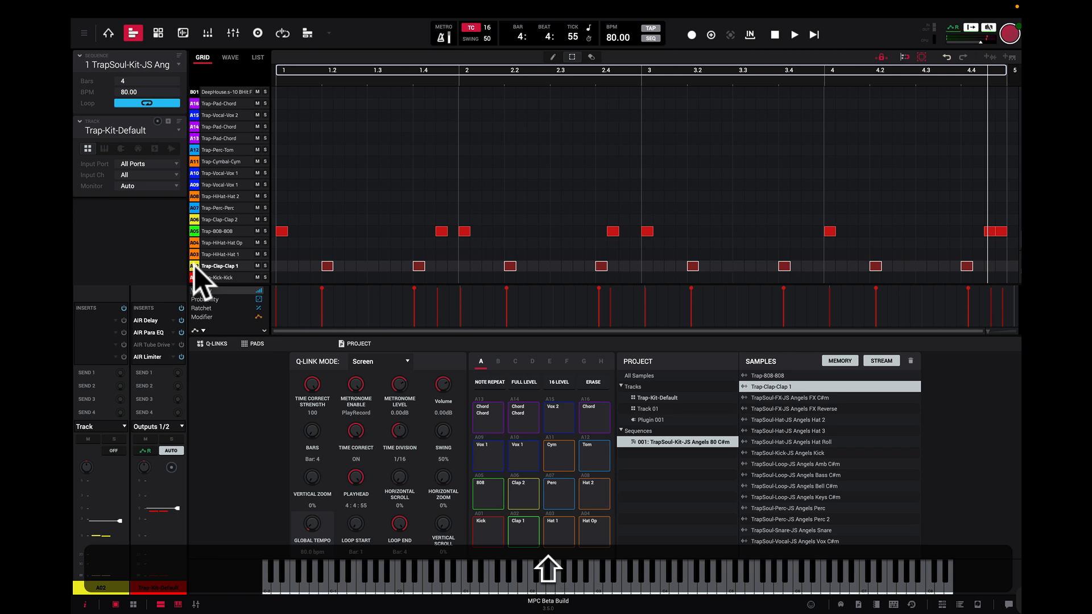
{"action": "key", "text": "shift+BackSpace"}
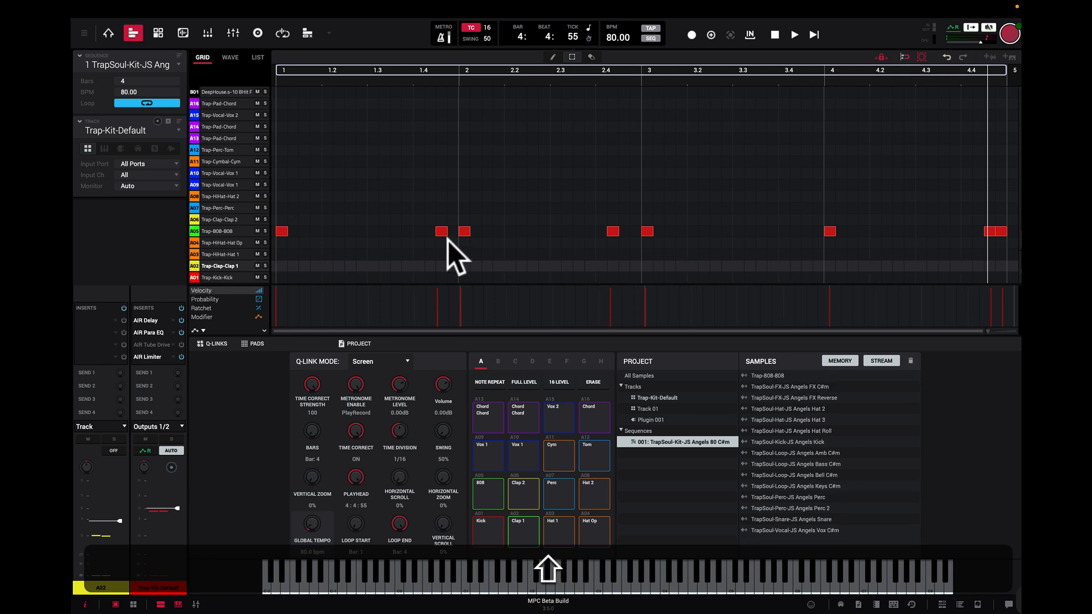
Step: Marquee-select and delete the two 808 events around the start of bar 2 and the one at the start of bar 4
{"action": "left_click", "coordinate": [574, 57]}
{"action": "left_click_drag", "start_coordinate": [428, 202], "coordinate": [500, 253]}
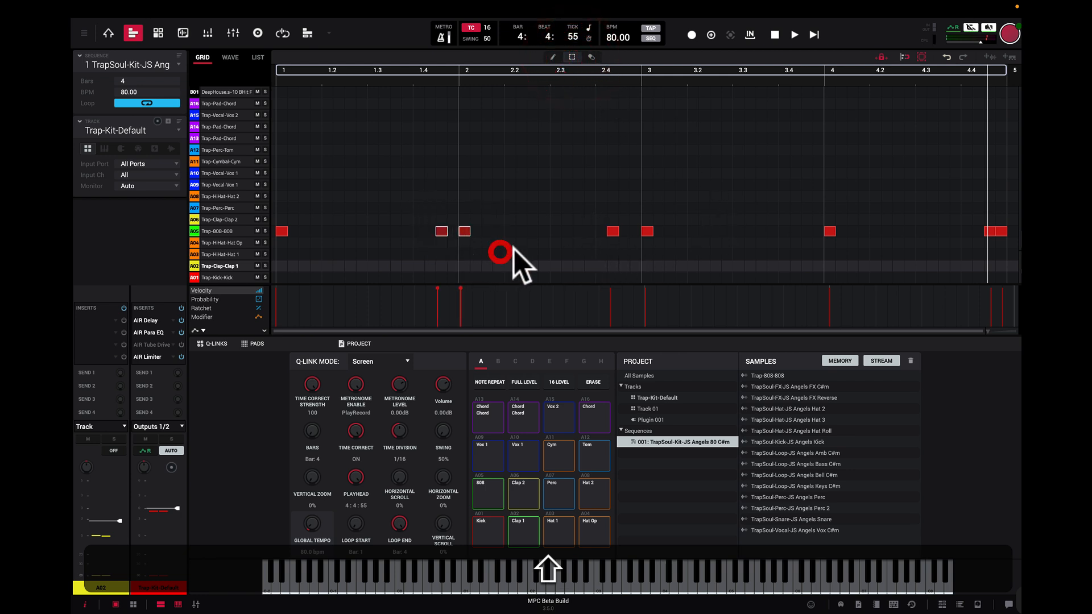
{"action": "key", "text": "BackSpace"}
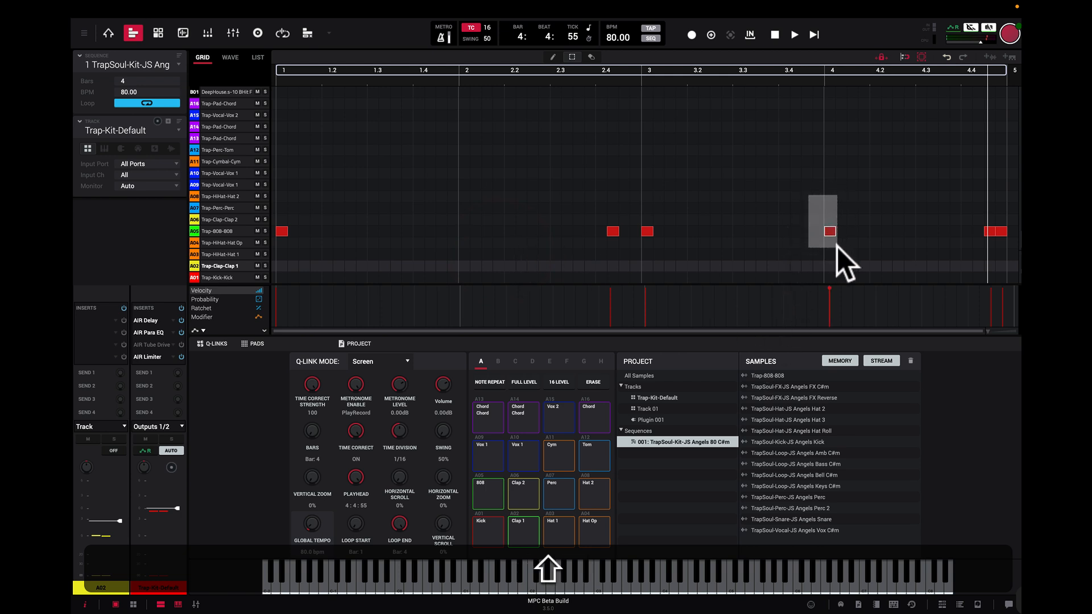
{"action": "left_click_drag", "start_coordinate": [837, 247], "coordinate": [841, 247]}
{"action": "key", "text": "BackSpace"}
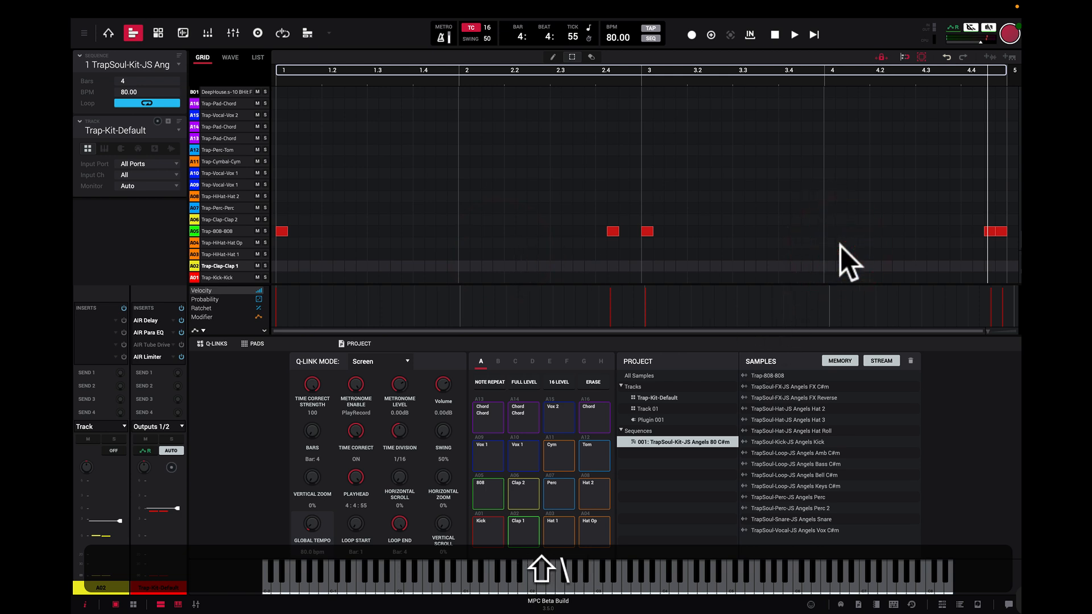
Step: Play the thinned-out 808 pattern from the start and stop playback
{"action": "left_click", "coordinate": [815, 35]}
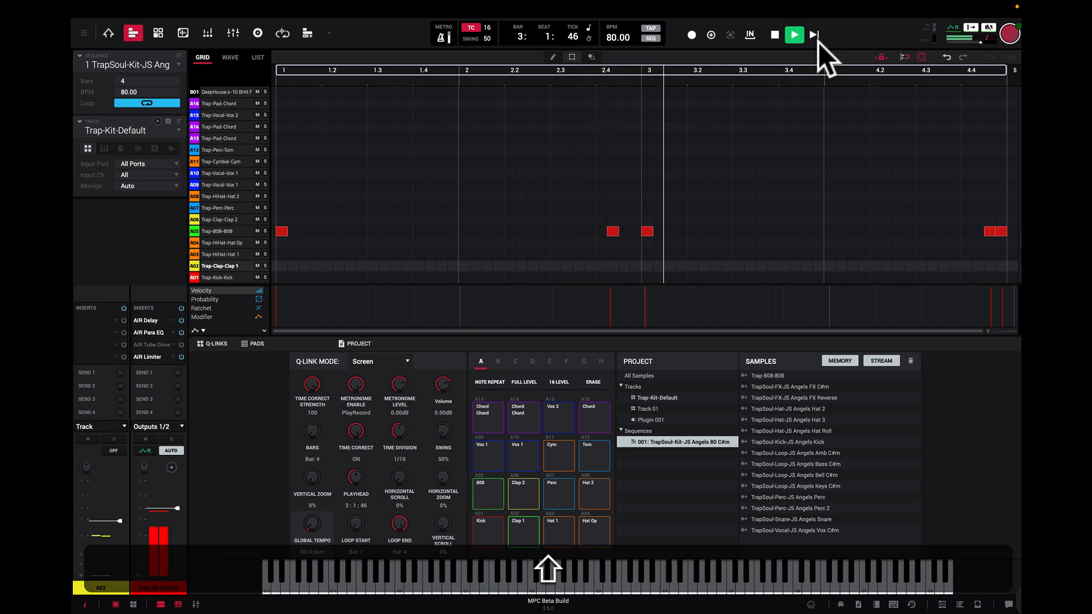
{"action": "left_click", "coordinate": [777, 35]}
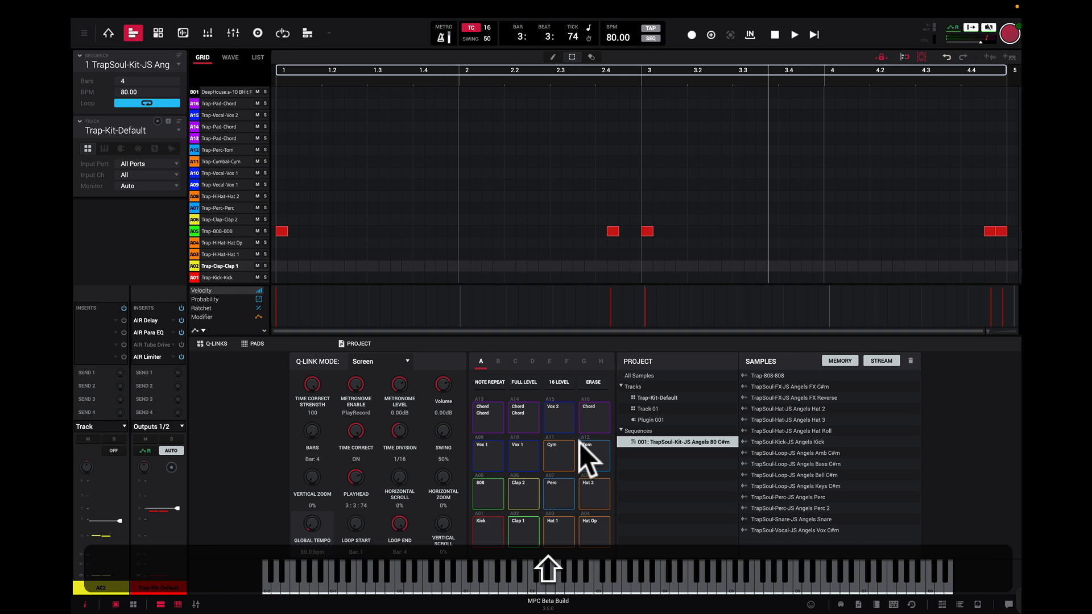
{"action": "key", "text": "shift+super"}
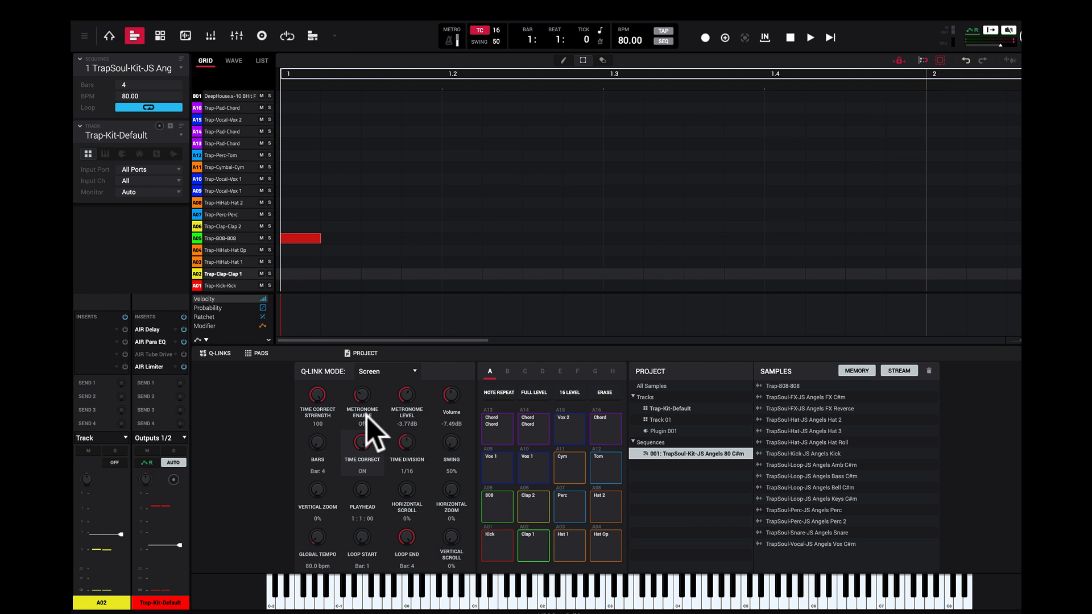
Step: View the available Q-Link modes and keep the Screen mode
{"action": "left_click", "coordinate": [415, 371]}
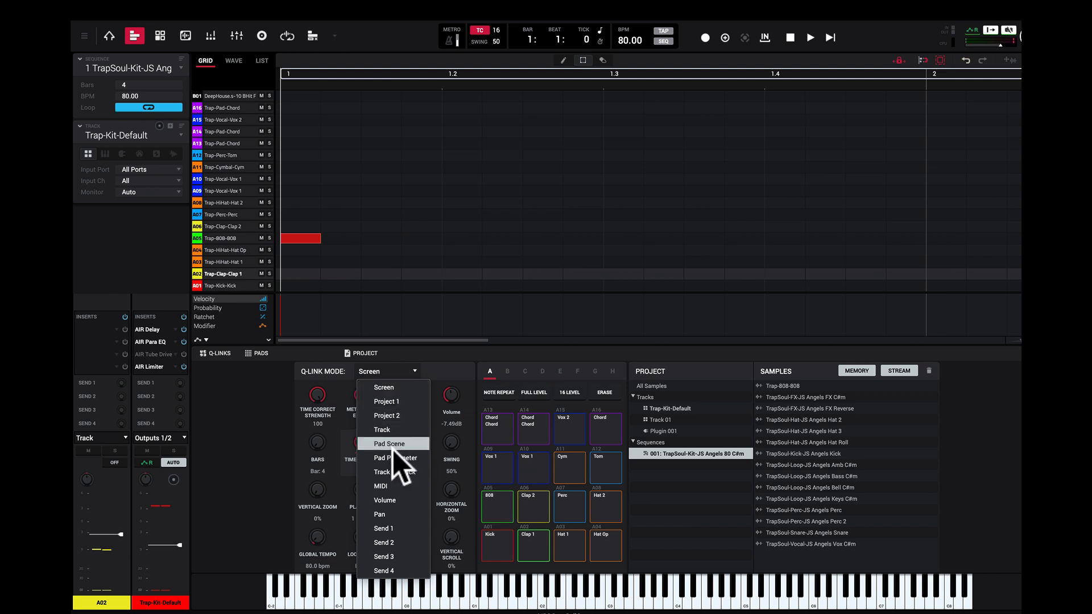
{"action": "left_click", "coordinate": [465, 360]}
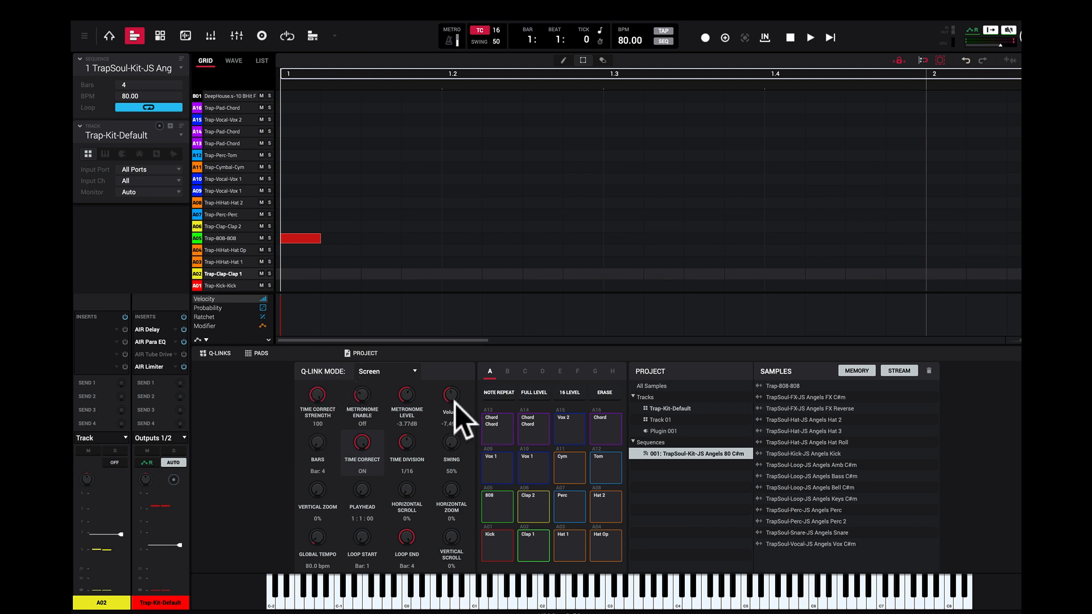
Step: Play the start of the sequence briefly and zoom the grid out to show bars 1 to 4
{"action": "key", "text": "space"}
{"action": "key", "text": "space"}
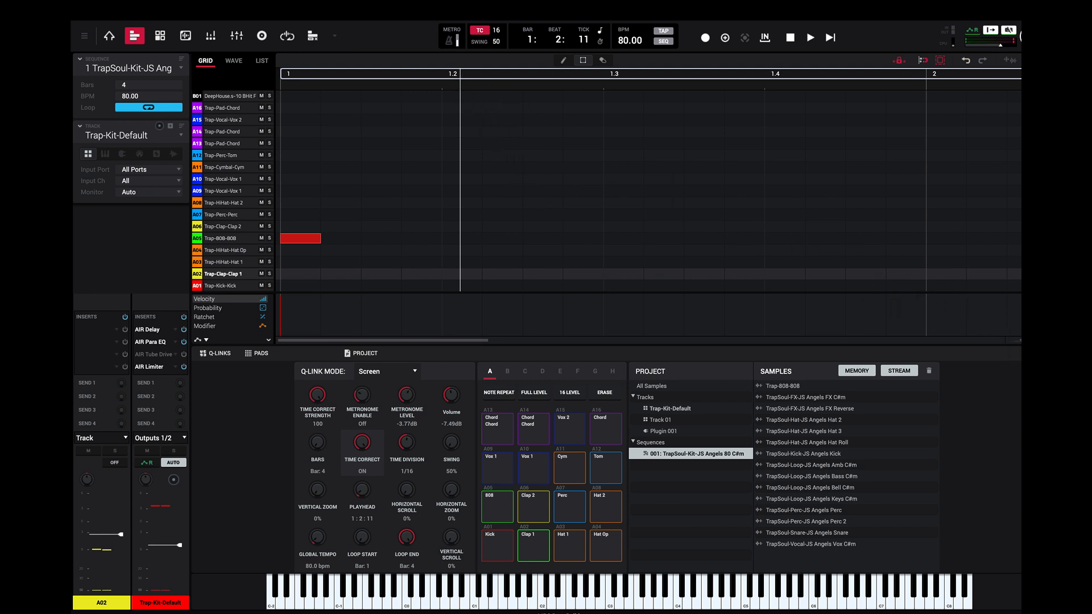
{"action": "left_click_drag", "start_coordinate": [1021, 341], "coordinate": [991, 343]}
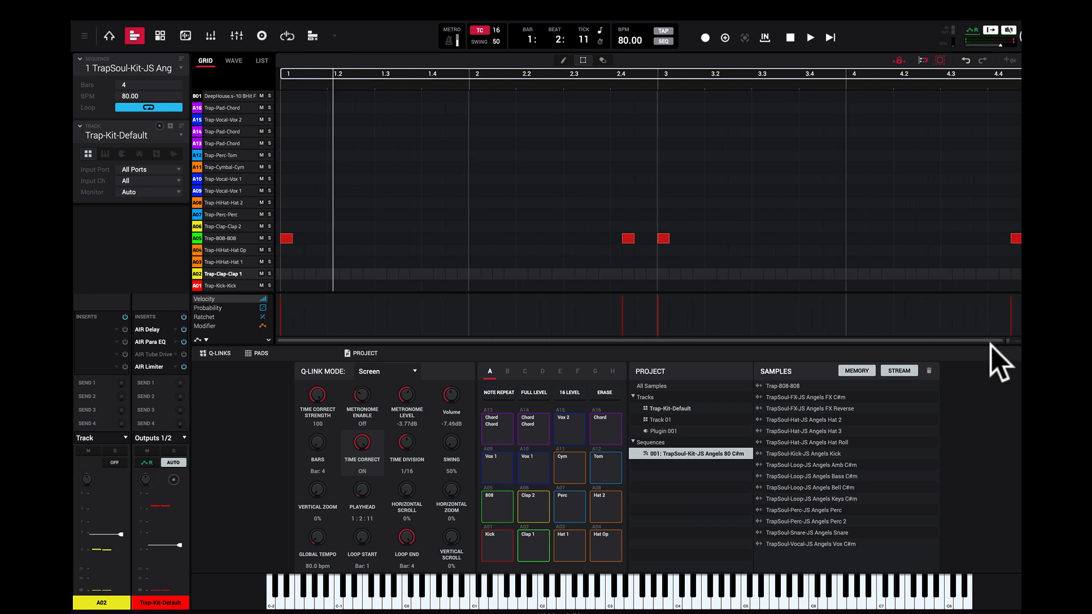
Step: Play the sequence briefly, stop it, and move the playhead to 2:1:00 using its Q-Link
{"action": "key", "text": "space"}
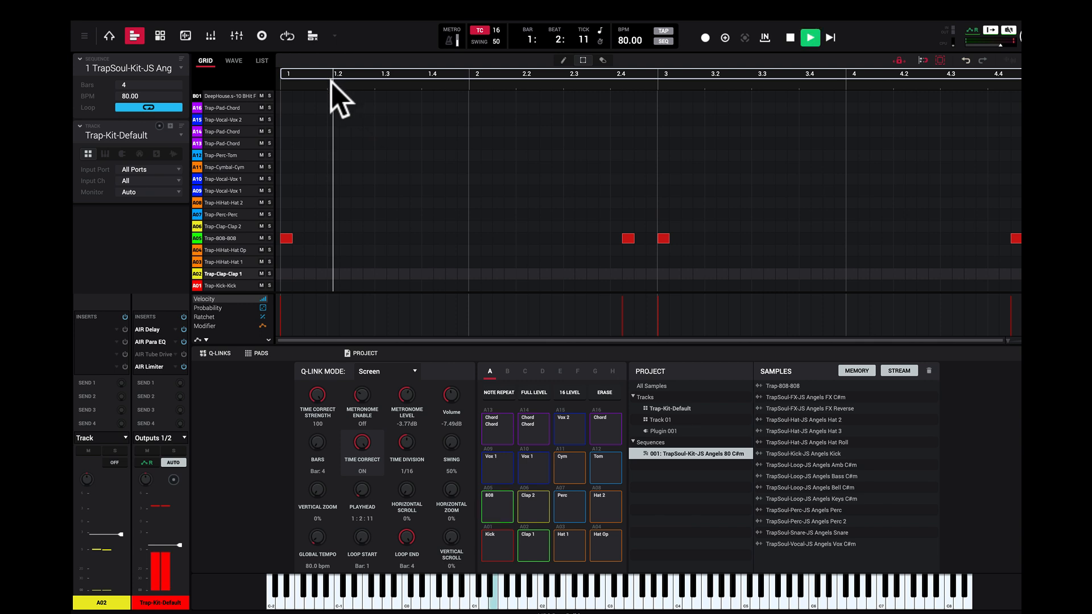
{"action": "key", "text": "space"}
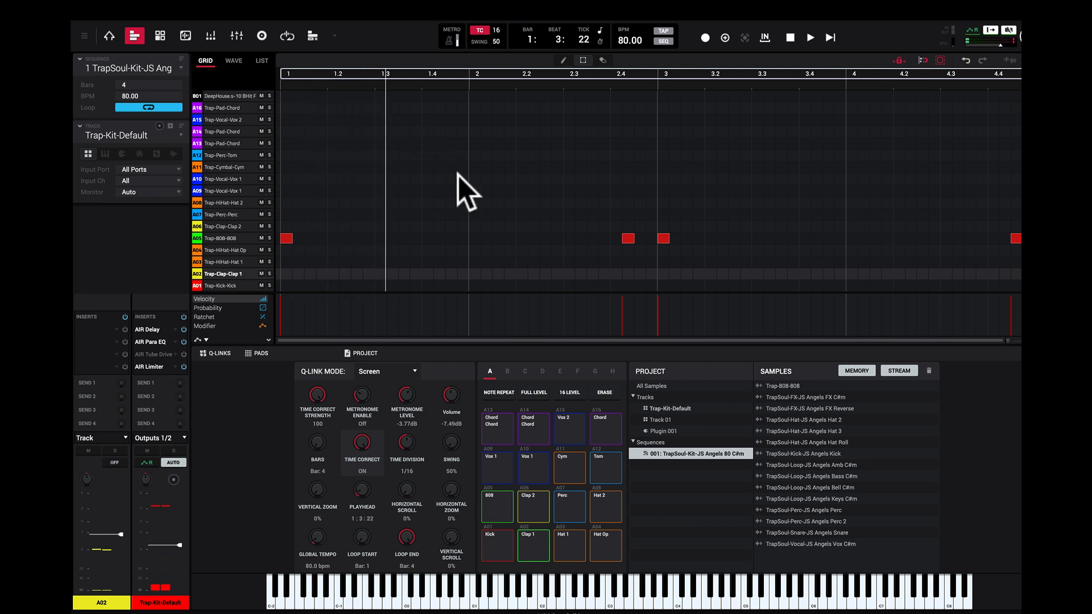
{"action": "left_click_drag", "start_coordinate": [361, 499], "coordinate": [361, 473]}
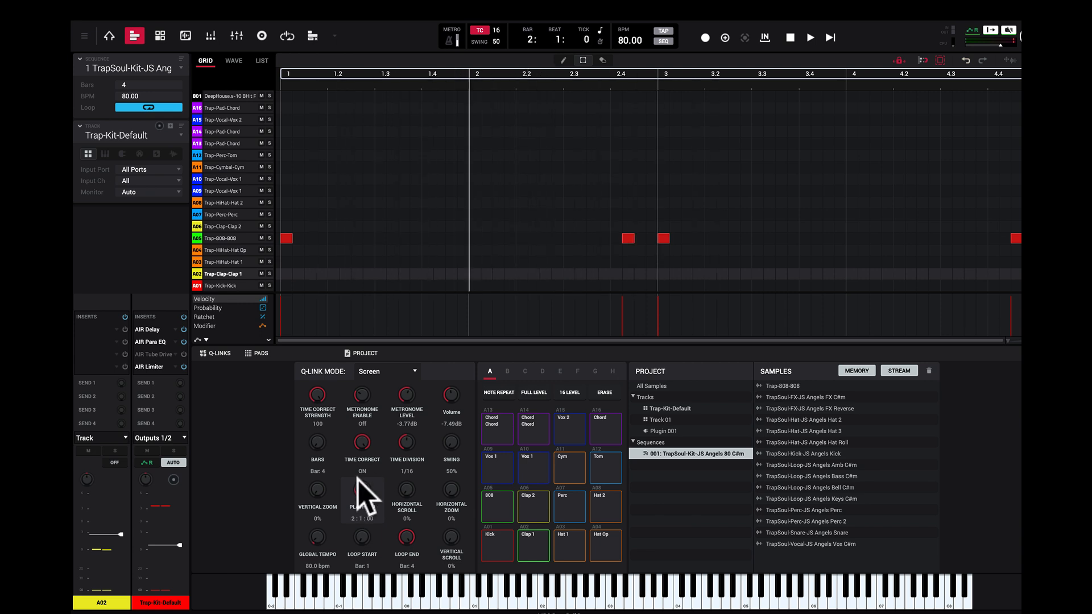
Step: With Time Correct off, try placing an event on the A09 Trap-Vocal-Vox 1 row in bar 2 and nudging it slightly earlier, and undo it
{"action": "left_click", "coordinate": [361, 394]}
{"action": "left_click_drag", "start_coordinate": [365, 451], "coordinate": [365, 463]}
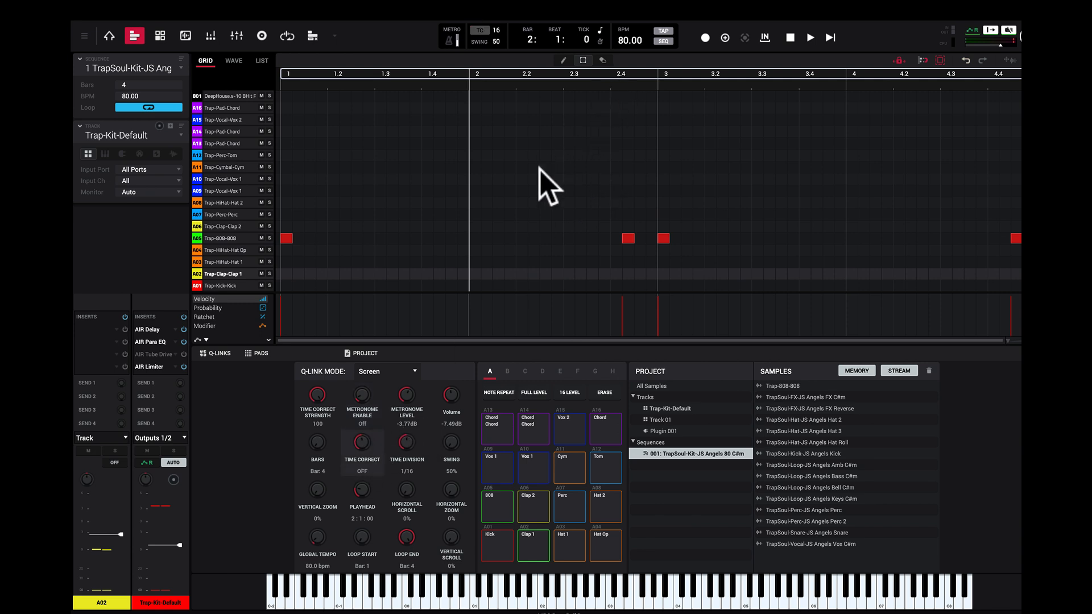
{"action": "left_click", "coordinate": [535, 191]}
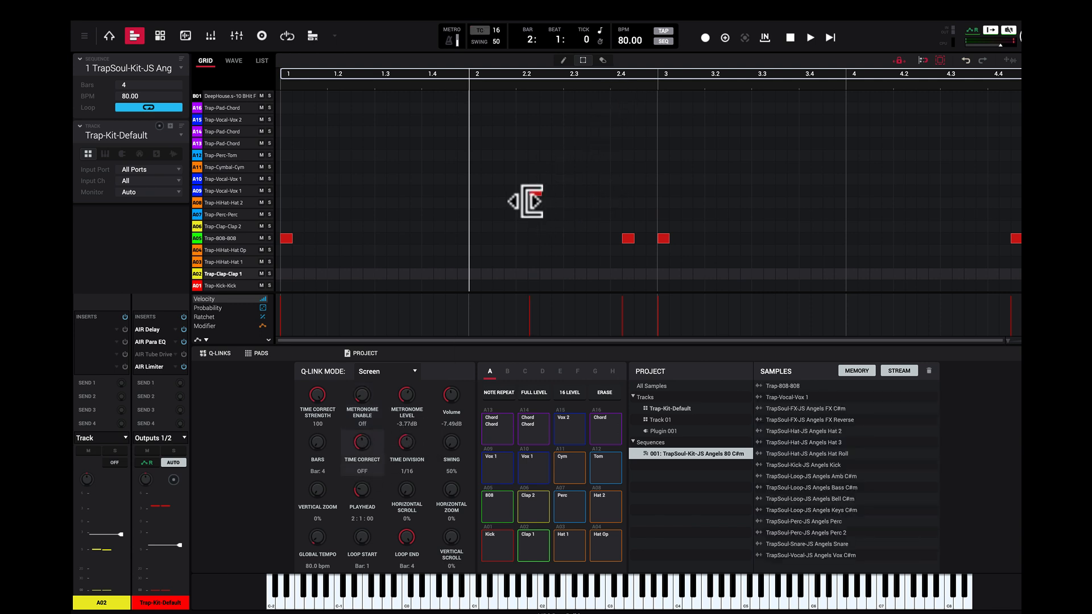
{"action": "left_click_drag", "start_coordinate": [536, 193], "coordinate": [525, 200]}
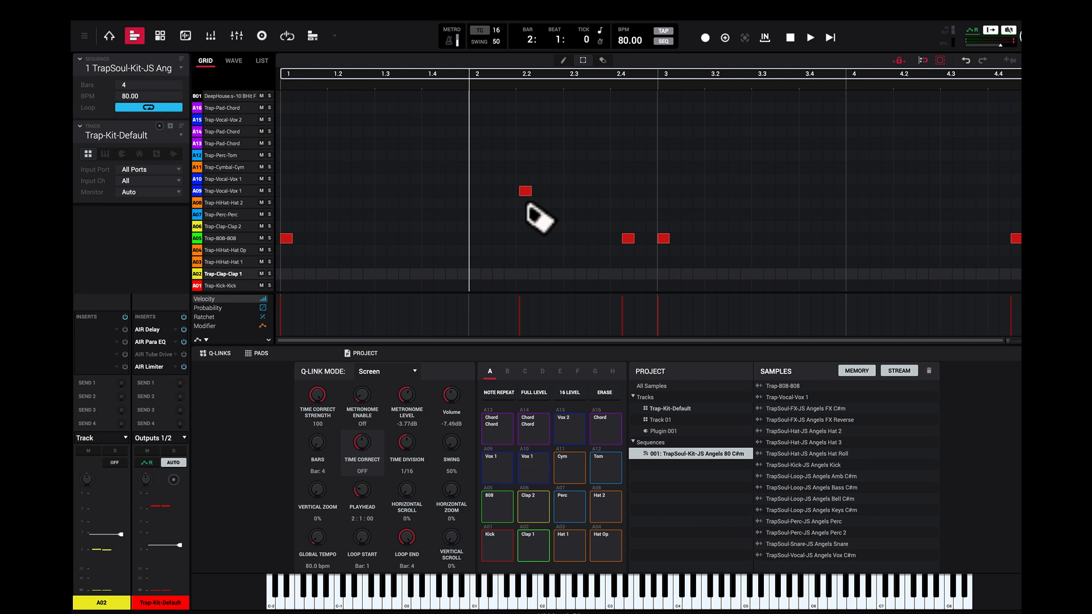
{"action": "key", "text": "ctrl+z"}
{"action": "key", "text": "ctrl+z"}
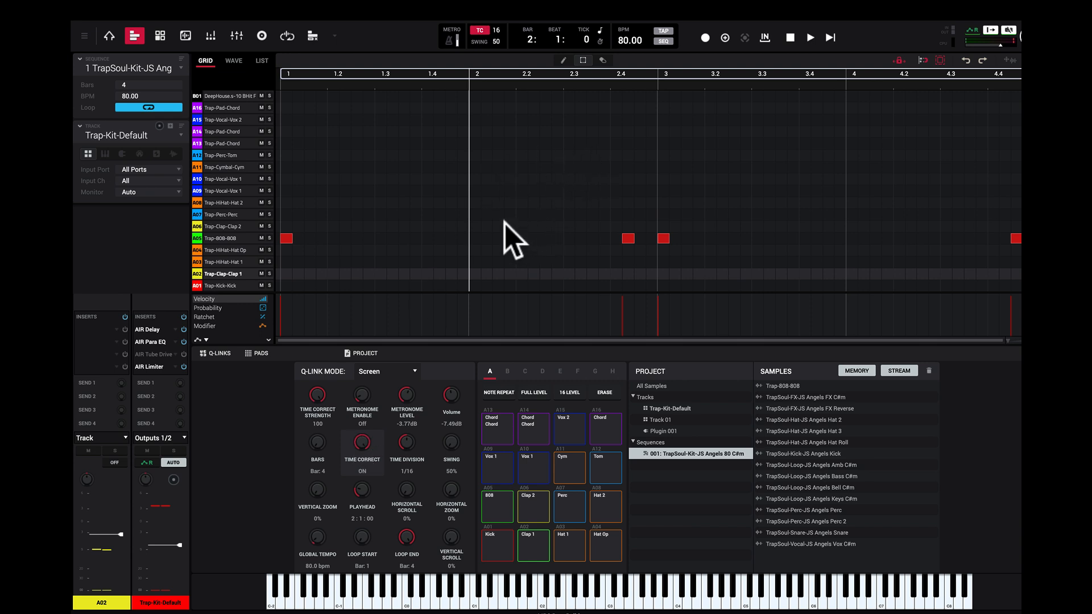
Step: With Time Correct on, try placing an event at 2:1:24 on the Trap-Clap-Clap 2 row and moving it along the grid, and delete it
{"action": "left_click", "coordinate": [488, 227]}
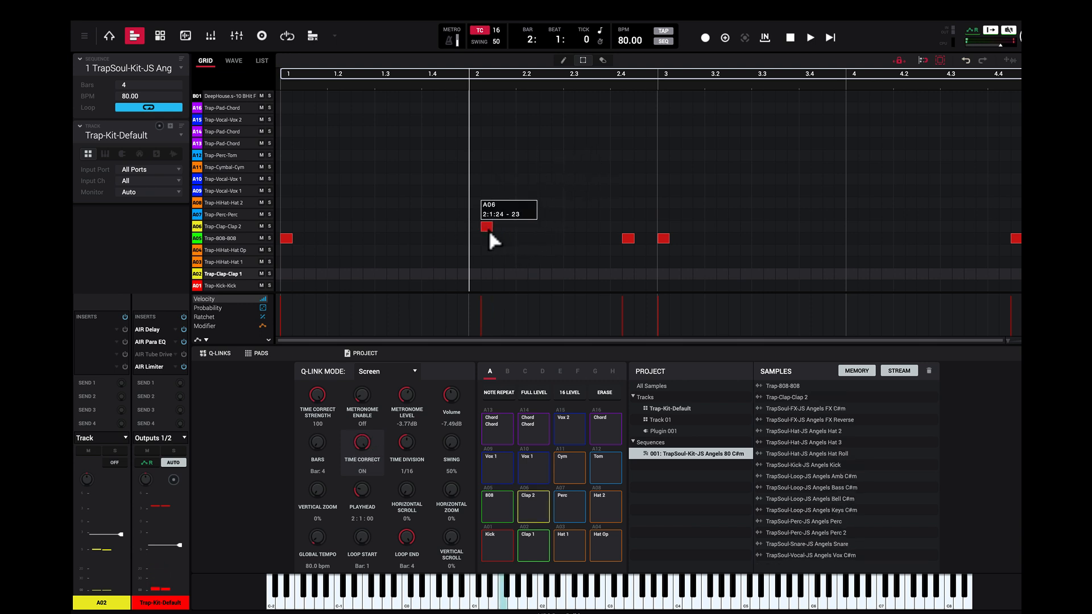
{"action": "mouse_move", "coordinate": [489, 233]}
{"action": "left_mouse_down"}
{"action": "mouse_move", "coordinate": [538, 235]}
{"action": "mouse_move", "coordinate": [498, 226]}
{"action": "left_mouse_up"}
{"action": "key", "text": "Delete"}
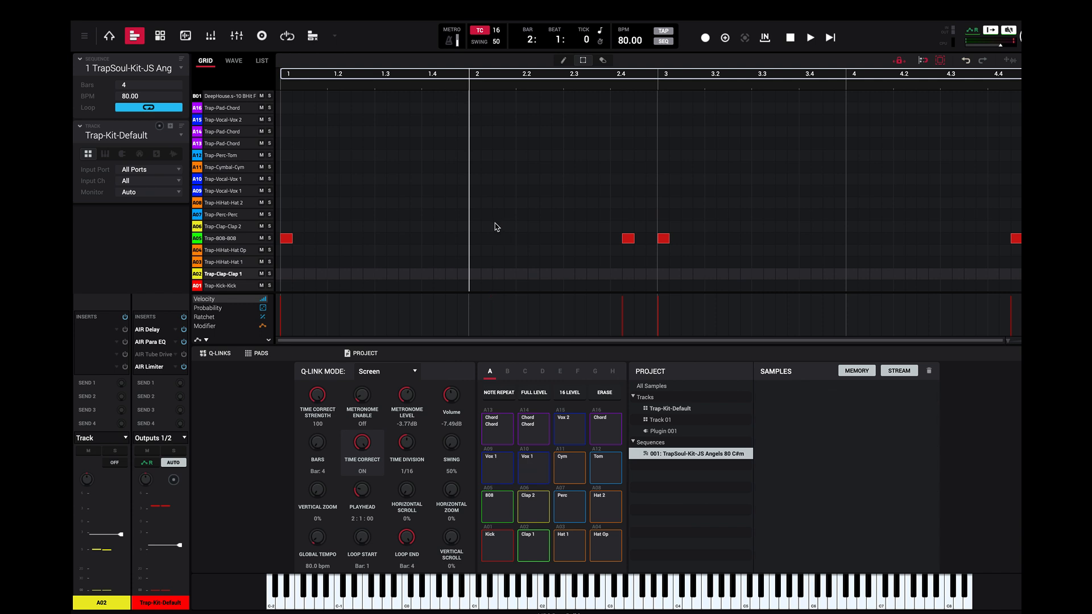
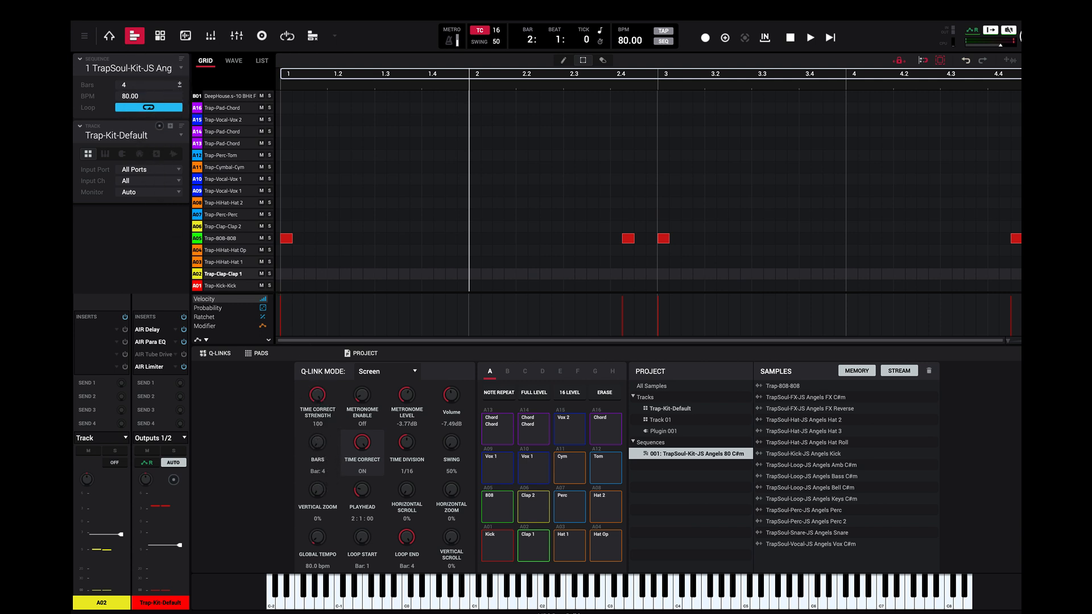
Step: Look through the Undo History from its first entry to the latest one and close it
{"action": "scroll", "coordinate": [179, 85], "scroll_direction": "down", "scroll_amount": 2}
{"action": "scroll", "coordinate": [180, 84], "scroll_direction": "up", "scroll_amount": 2}
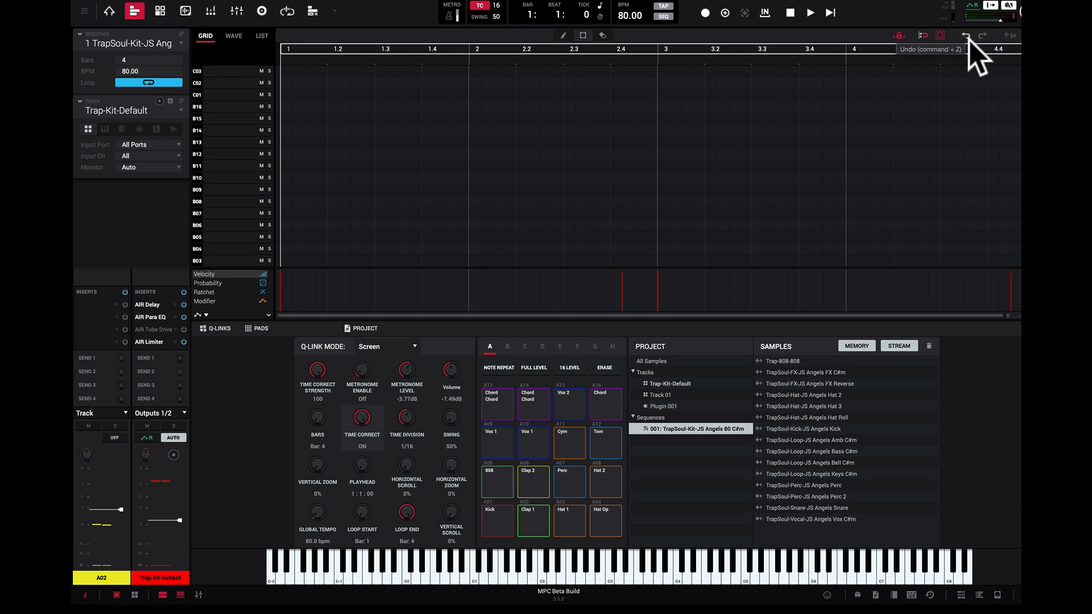
{"action": "left_click", "coordinate": [930, 595]}
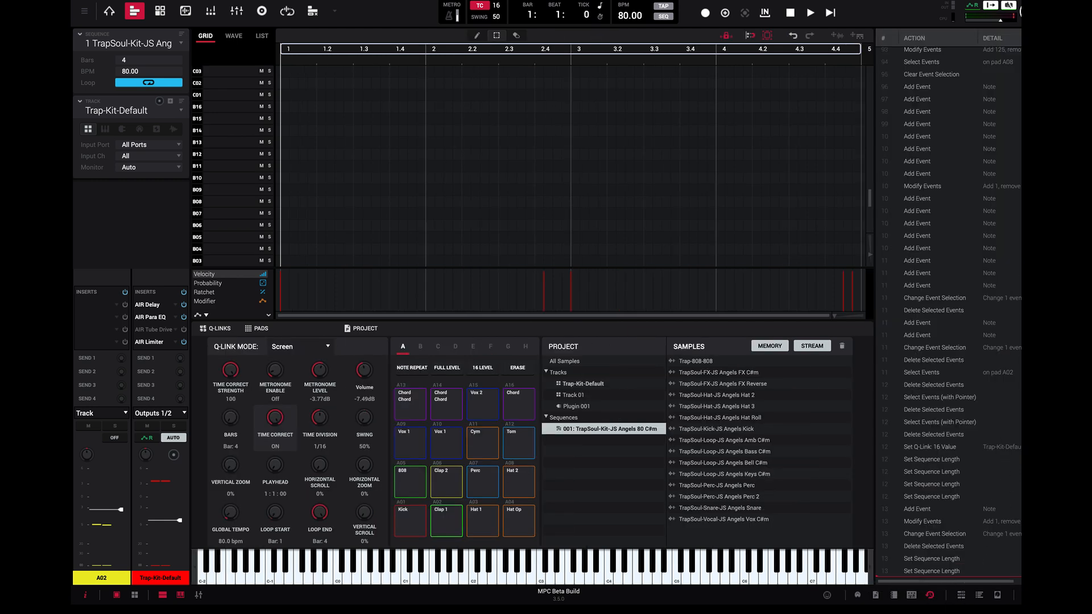
{"action": "scroll", "coordinate": [949, 313], "scroll_direction": "up", "scroll_amount": 20}
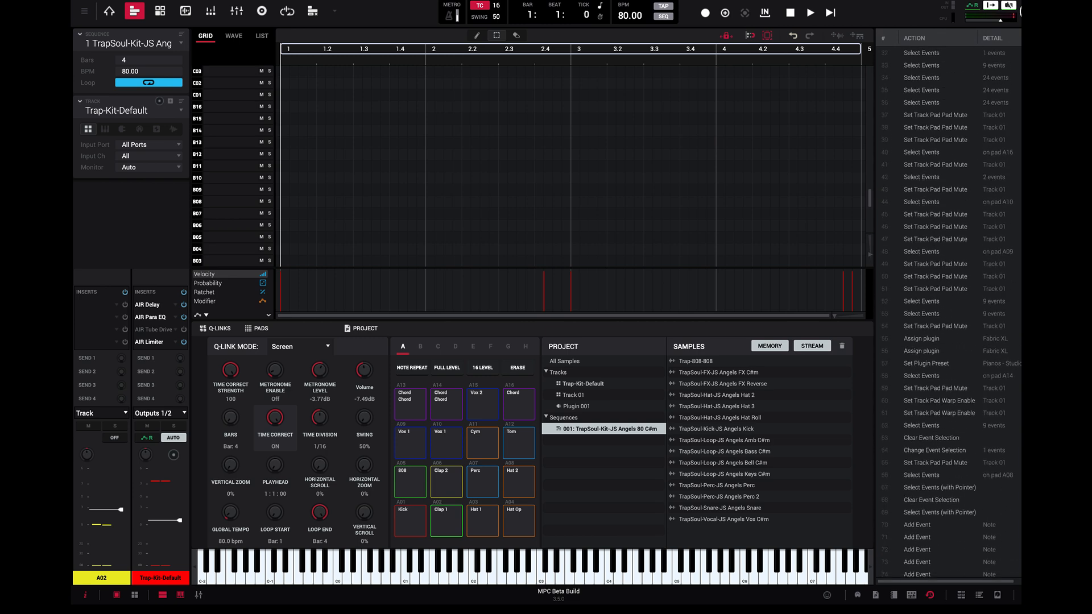
{"action": "scroll", "coordinate": [949, 313], "scroll_direction": "down", "scroll_amount": 5}
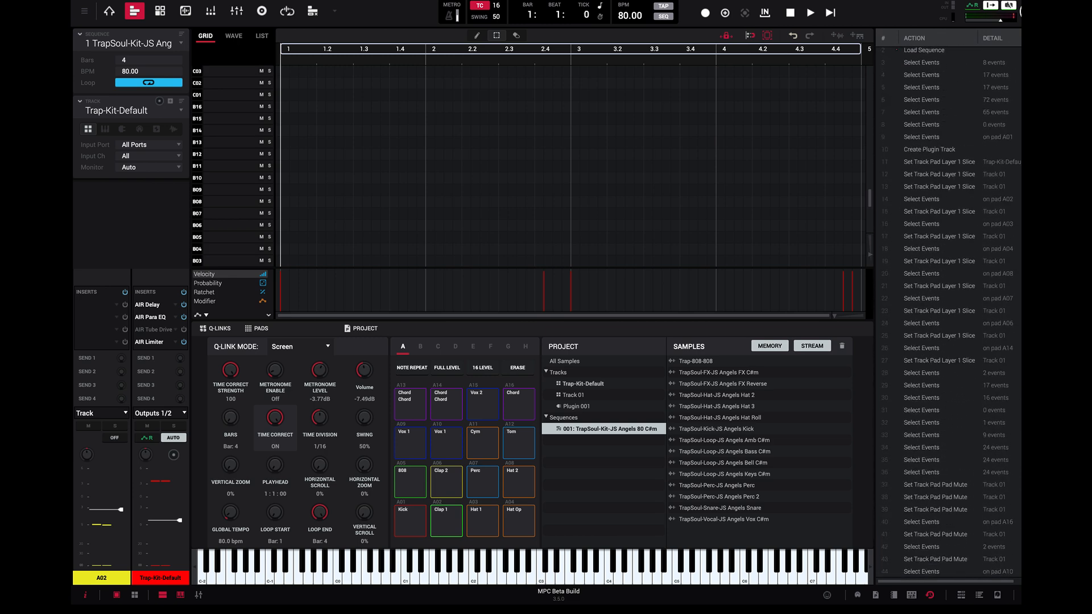
{"action": "scroll", "coordinate": [949, 313], "scroll_direction": "down", "scroll_amount": 15}
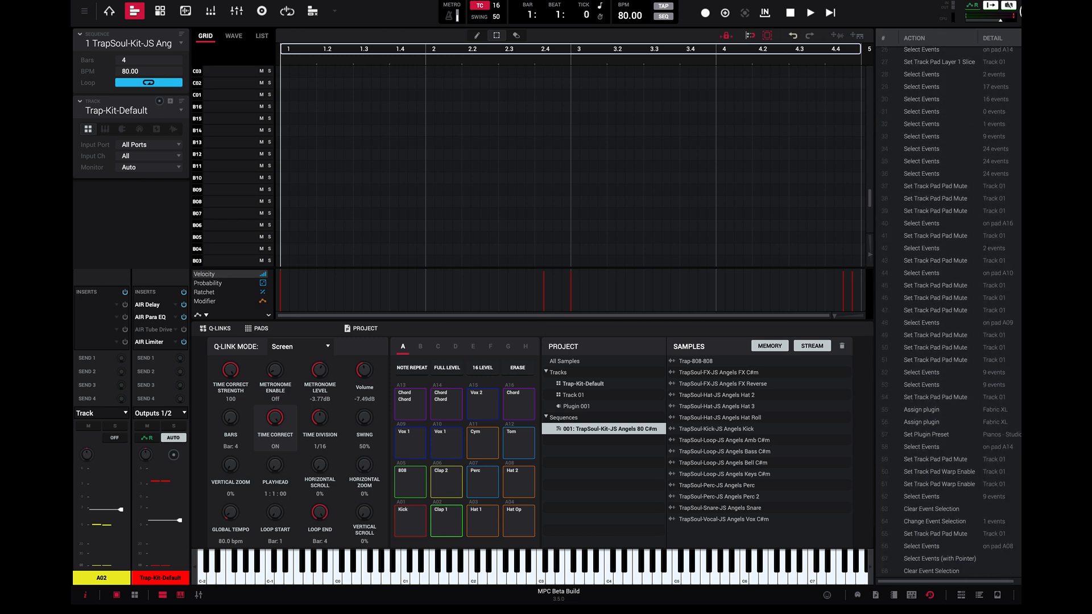
{"action": "scroll", "coordinate": [949, 313], "scroll_direction": "down", "scroll_amount": 6}
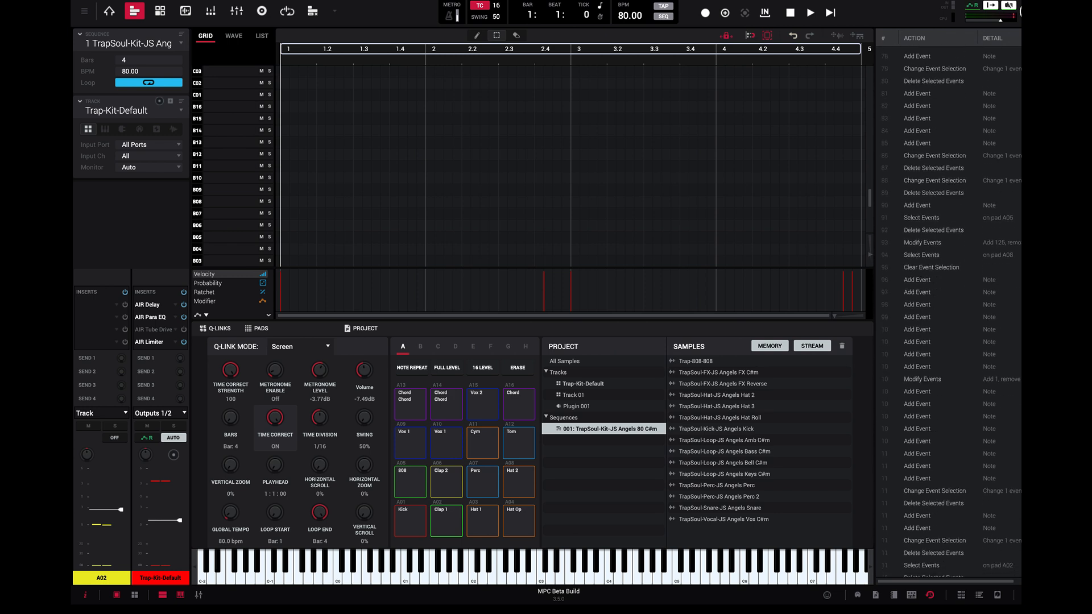
{"action": "scroll", "coordinate": [949, 313], "scroll_direction": "down", "scroll_amount": 2}
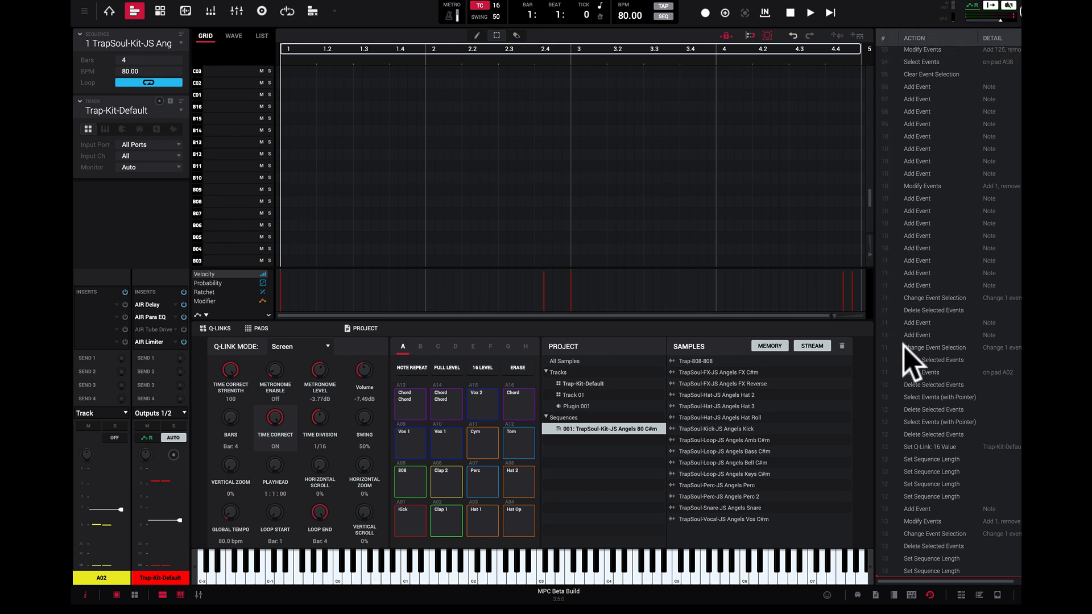
{"action": "left_click", "coordinate": [931, 596]}
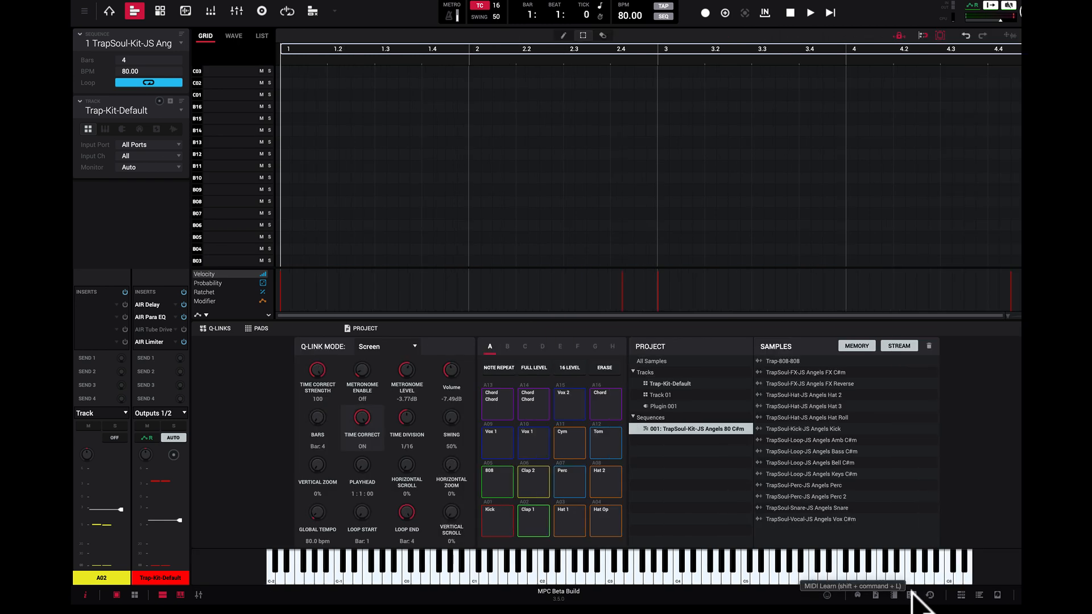
Step: Show the MIDI Learn settings and look through the factory MIDI mappings, such as Native Instruments, without choosing one
{"action": "left_click", "coordinate": [911, 595]}
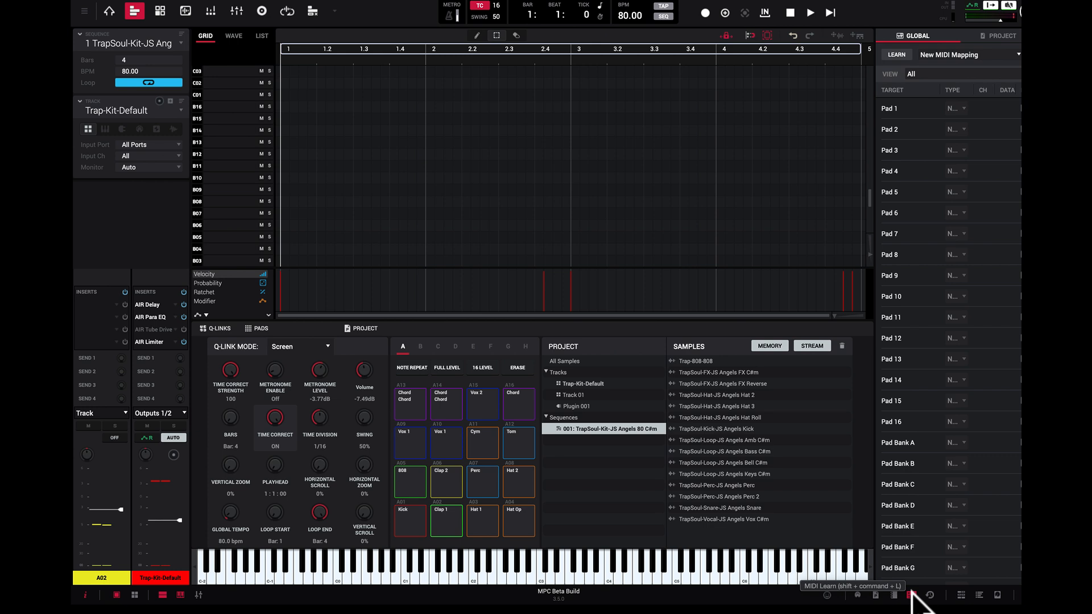
{"action": "left_click", "coordinate": [1018, 54]}
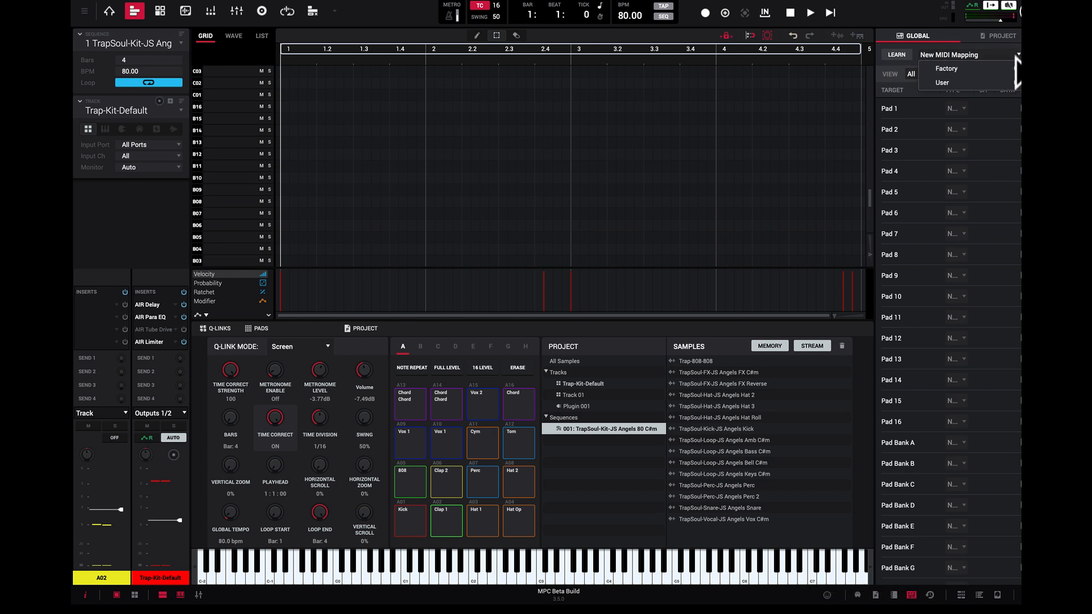
{"action": "mouse_move", "coordinate": [1014, 64]}
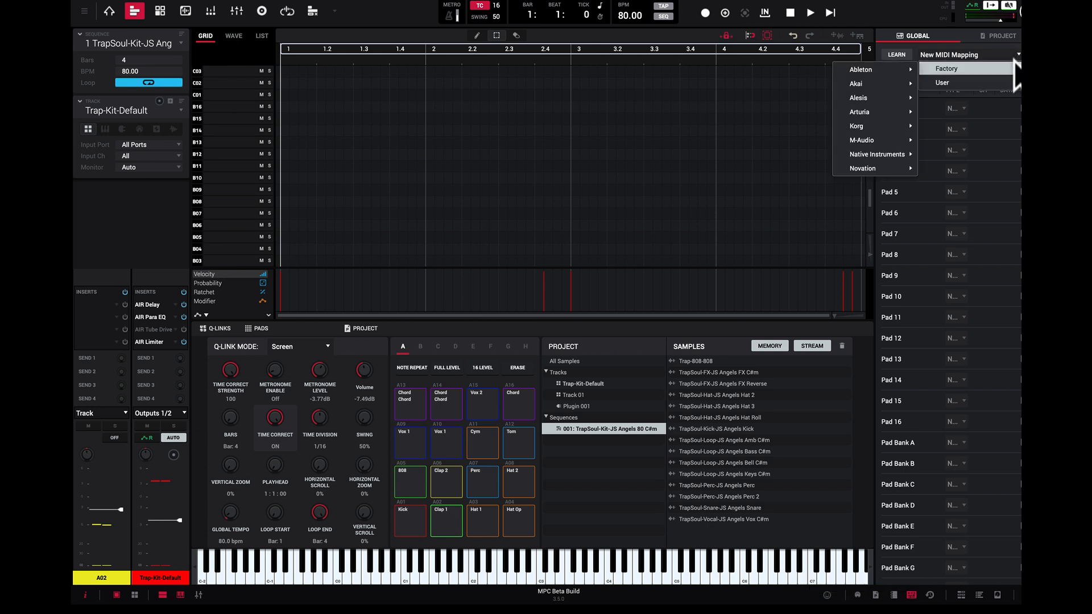
{"action": "mouse_move", "coordinate": [903, 73]}
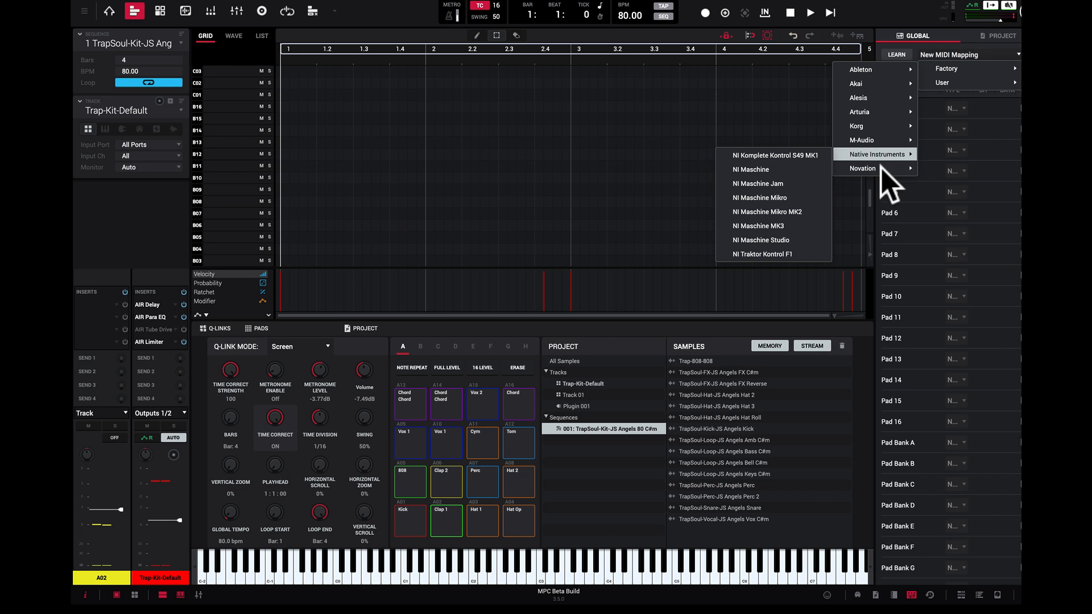
{"action": "left_click", "coordinate": [923, 36]}
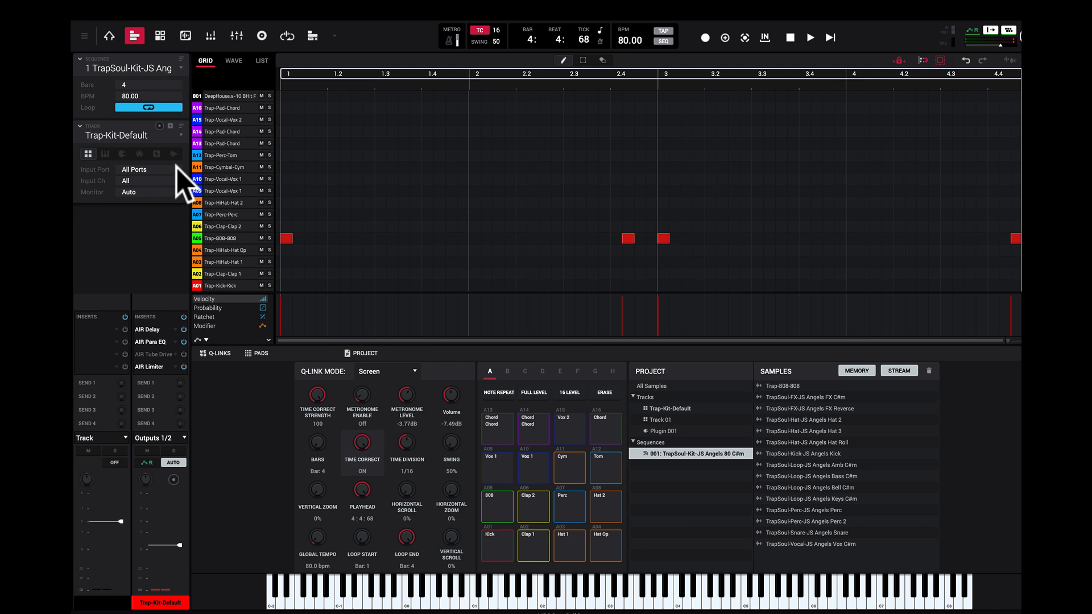
Step: Switch to the Plugin 001 track and look through the Fabric XL preset categories without changing the preset
{"action": "left_click", "coordinate": [182, 138]}
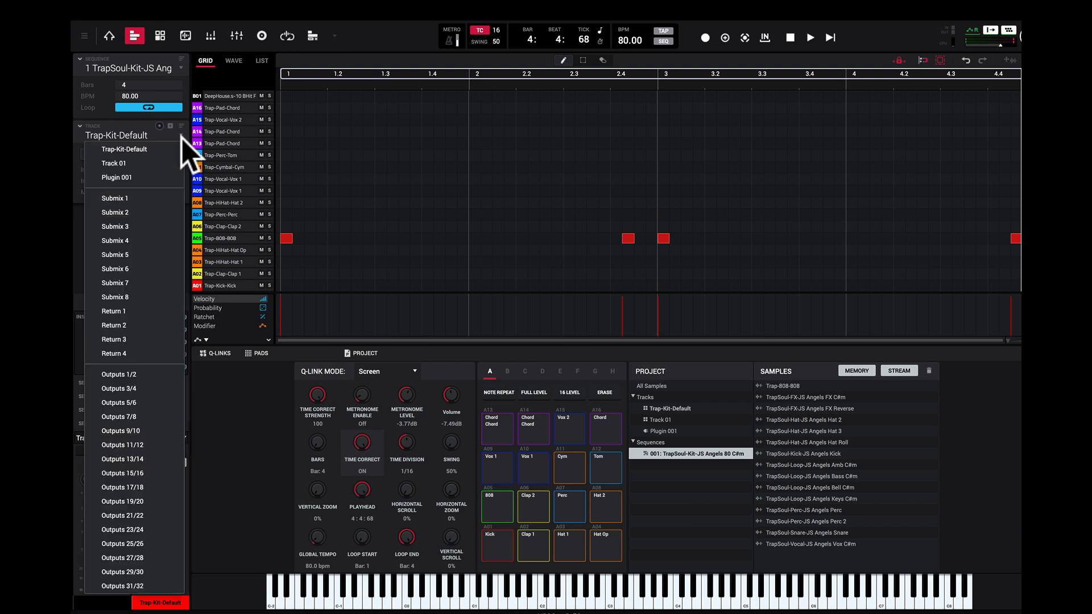
{"action": "left_click", "coordinate": [152, 178]}
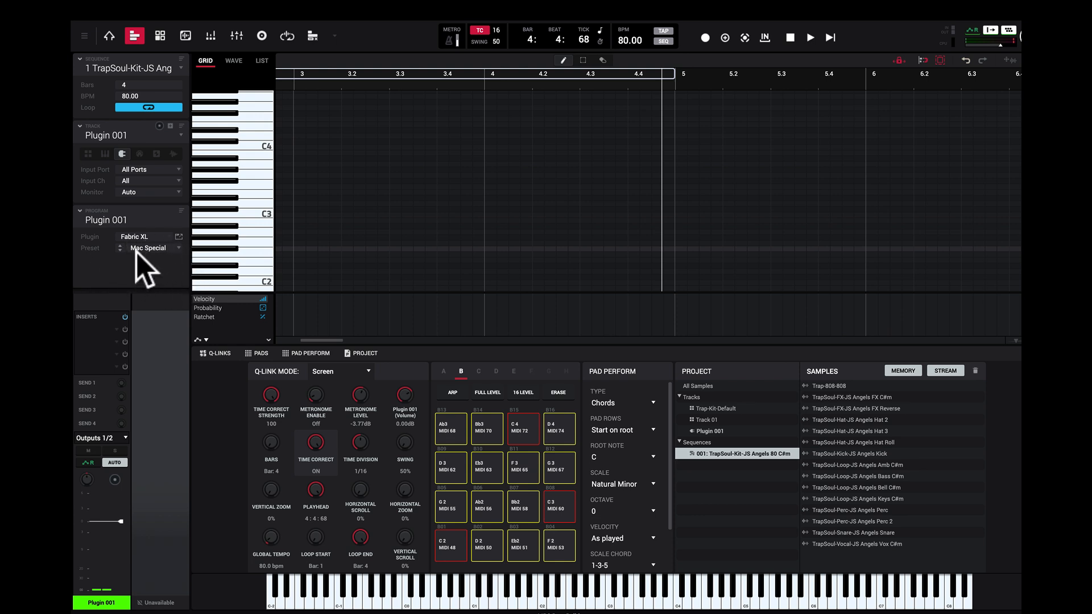
{"action": "left_click", "coordinate": [180, 251]}
{"action": "mouse_move", "coordinate": [179, 250]}
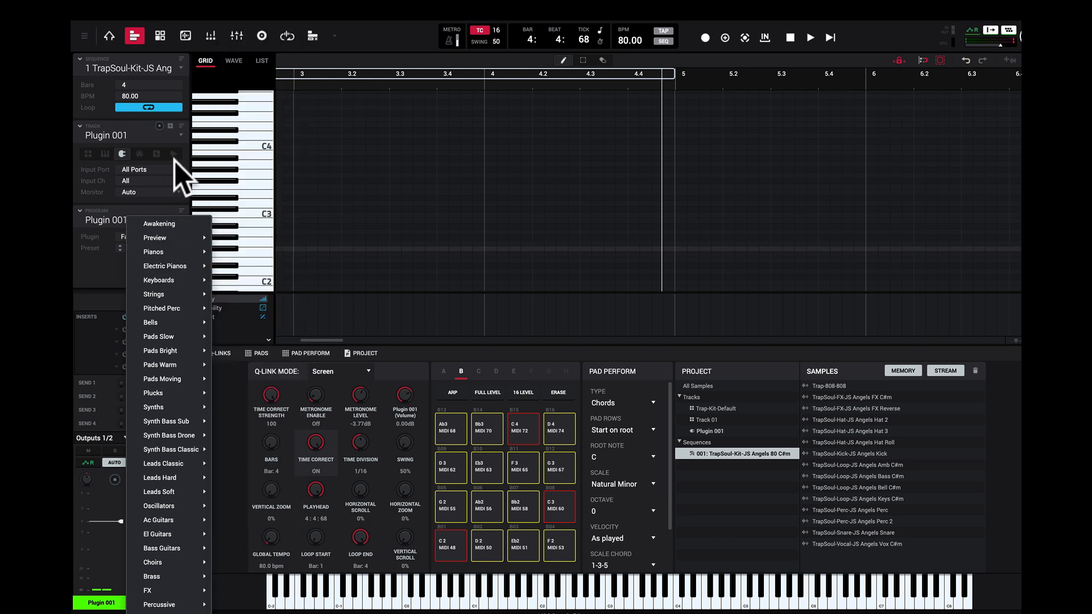
{"action": "left_click", "coordinate": [260, 226]}
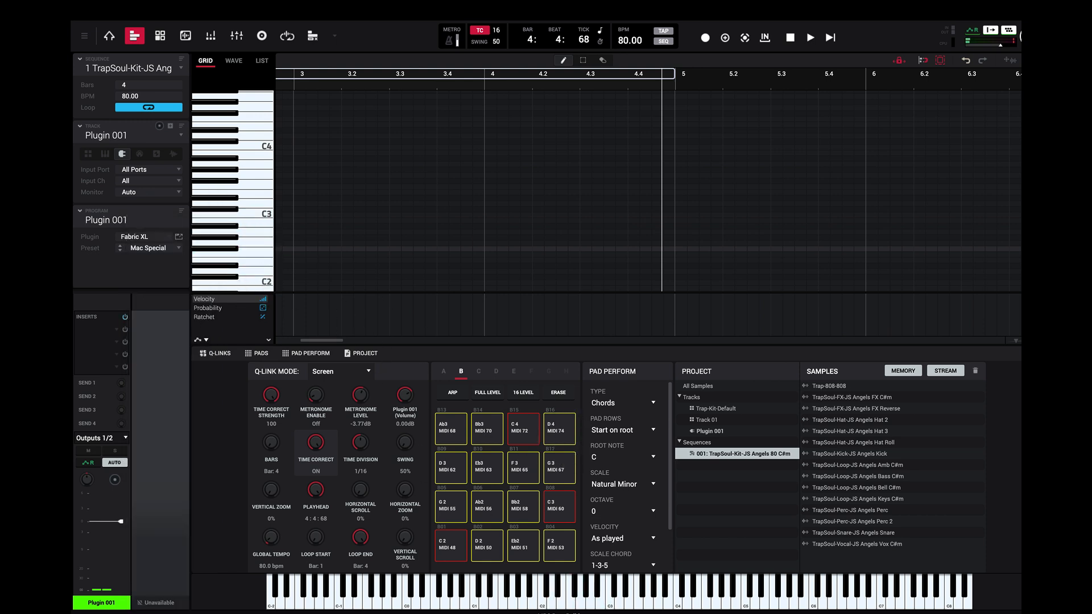
Step: Try out notes on the on-screen keyboard and, with the Pad Perform type set to Notes, on several bank B pads
{"action": "left_click_drag", "start_coordinate": [611, 588], "coordinate": [505, 574]}
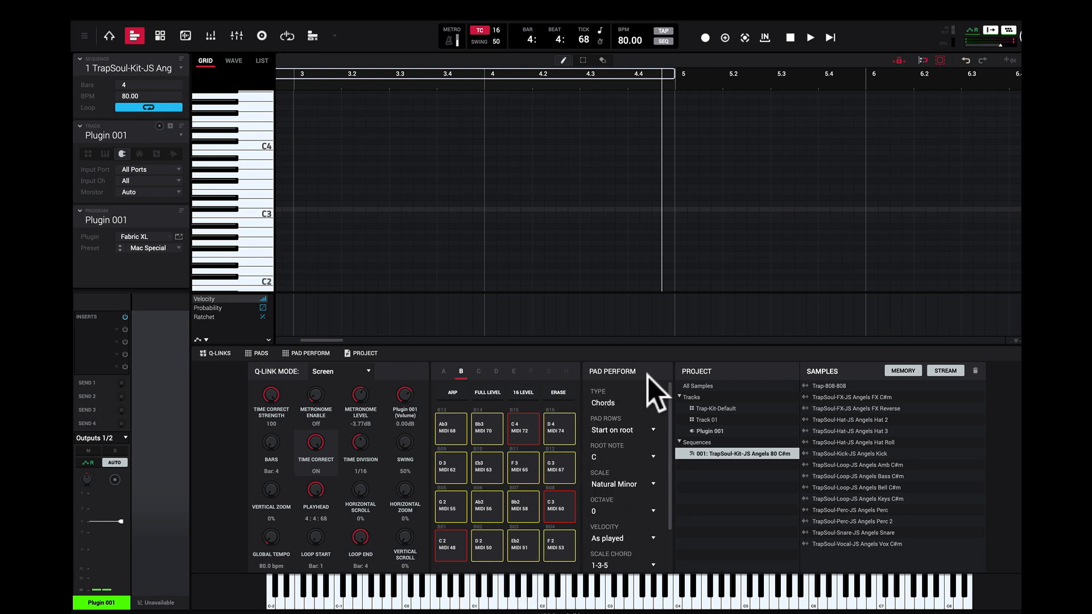
{"action": "left_click", "coordinate": [655, 402]}
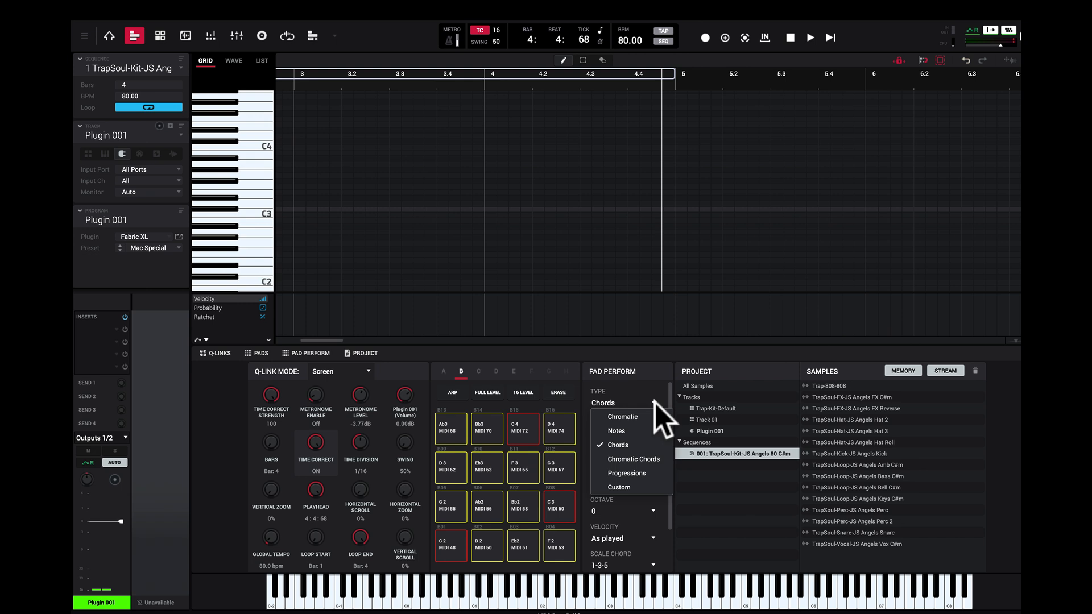
{"action": "left_click", "coordinate": [646, 438]}
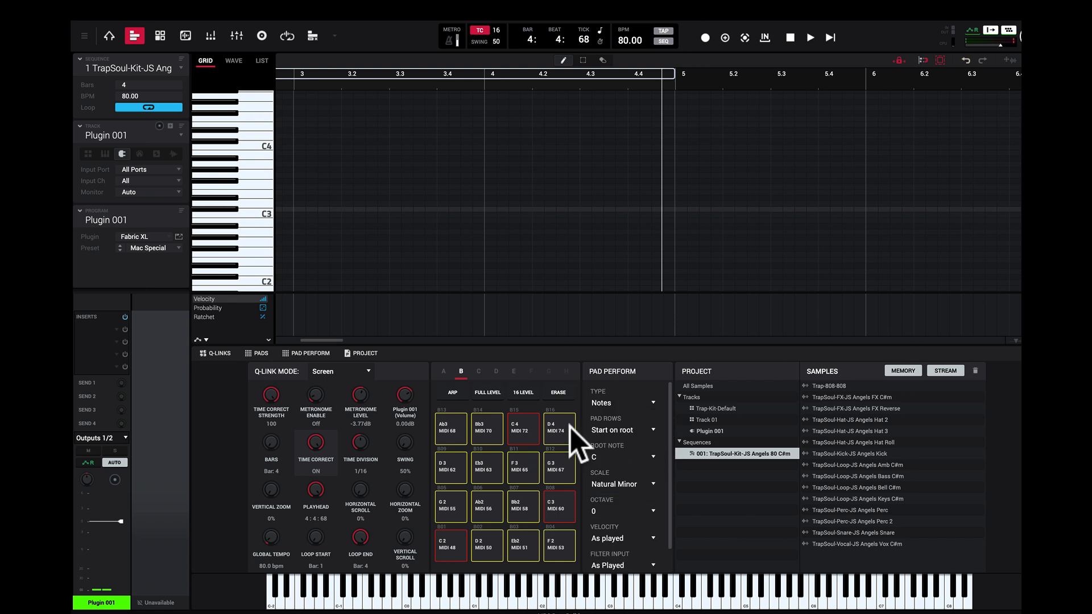
{"action": "left_click", "coordinate": [532, 427]}
{"action": "left_click", "coordinate": [484, 435]}
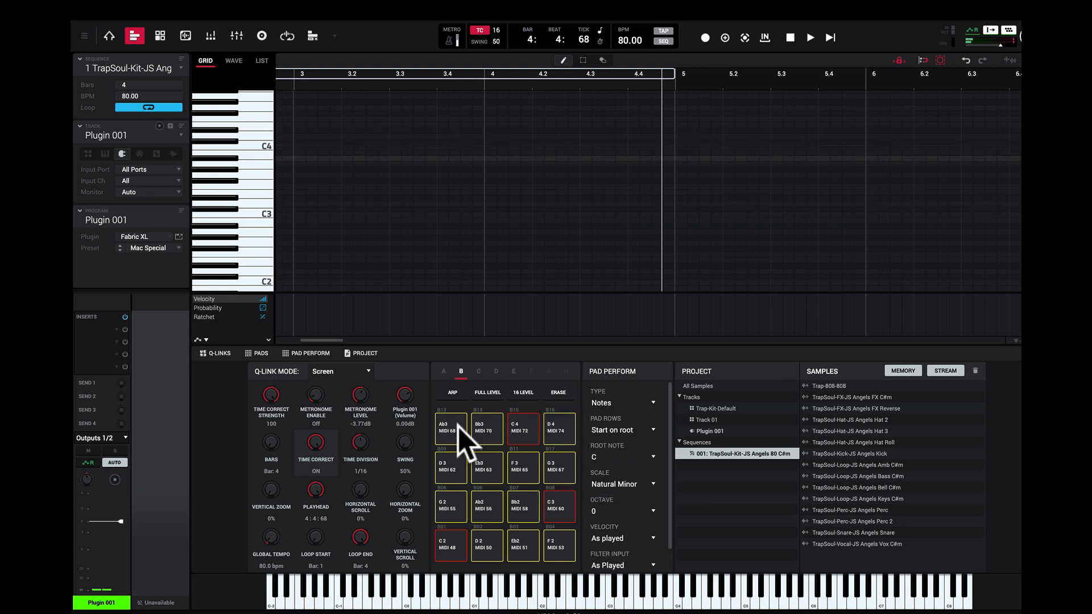
{"action": "left_click", "coordinate": [463, 436]}
{"action": "left_click", "coordinate": [488, 464]}
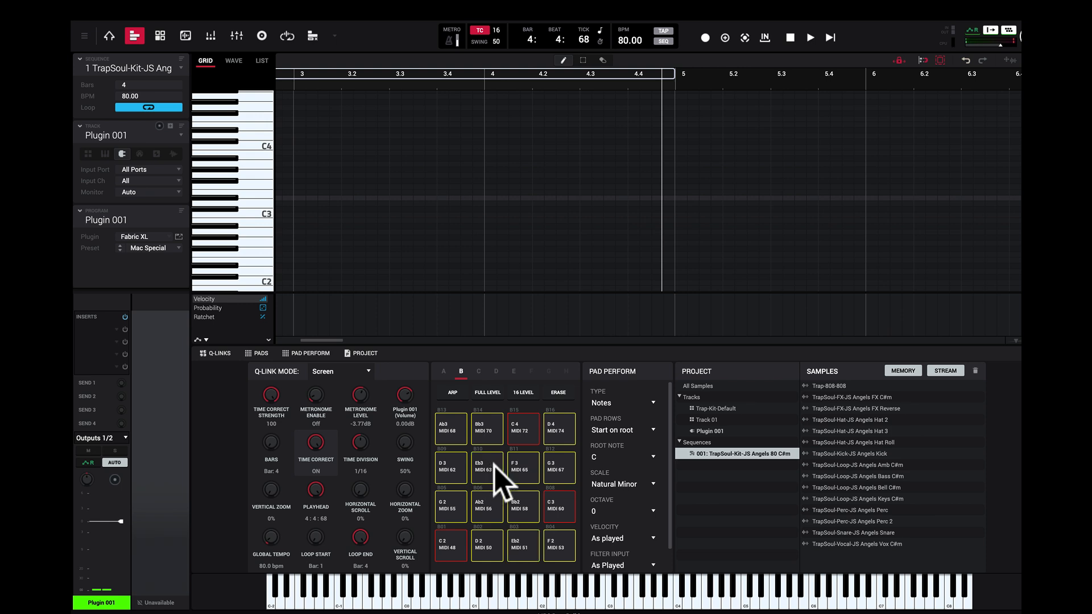
Step: View the Fabric XL plugin window for the Mac Special preset and close it
{"action": "left_click", "coordinate": [179, 236]}
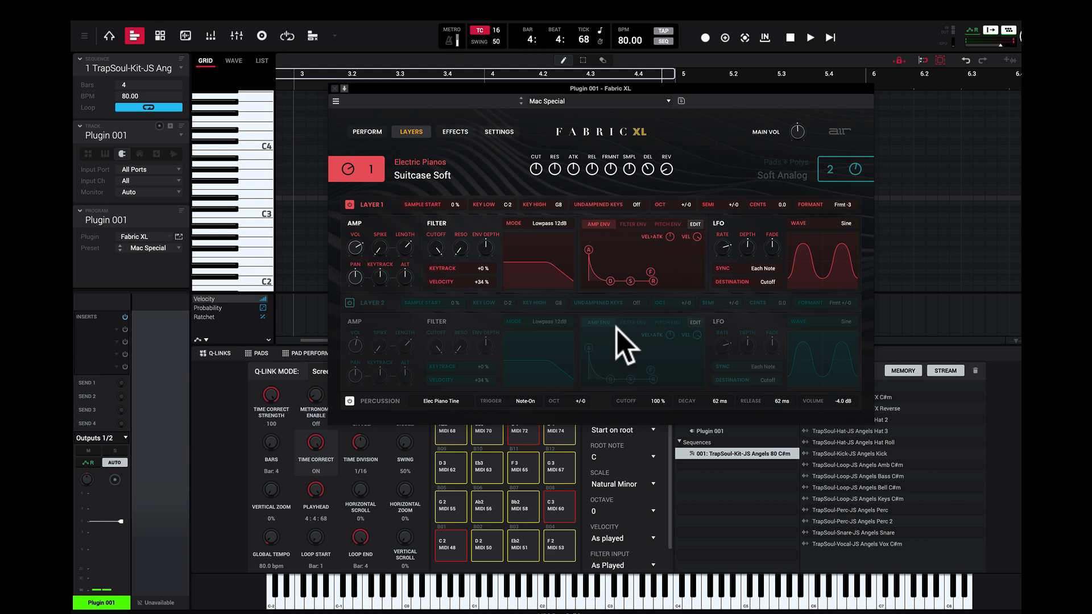
{"action": "left_click", "coordinate": [335, 88]}
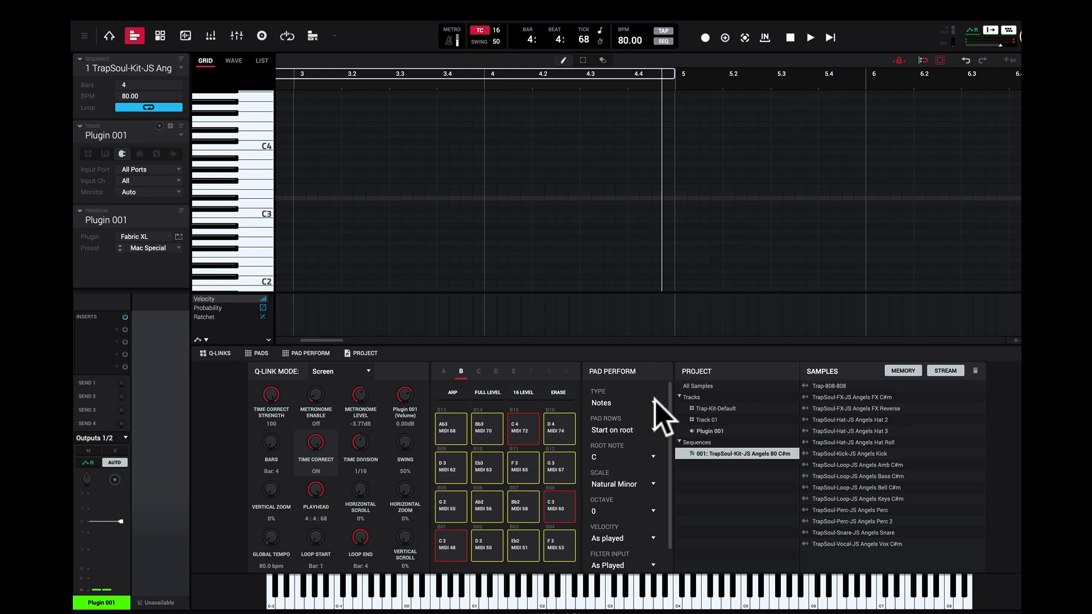
Step: Set the Pad Perform root note to C#, play the sequence, and set the Pad Perform type to Chords
{"action": "left_click", "coordinate": [653, 460]}
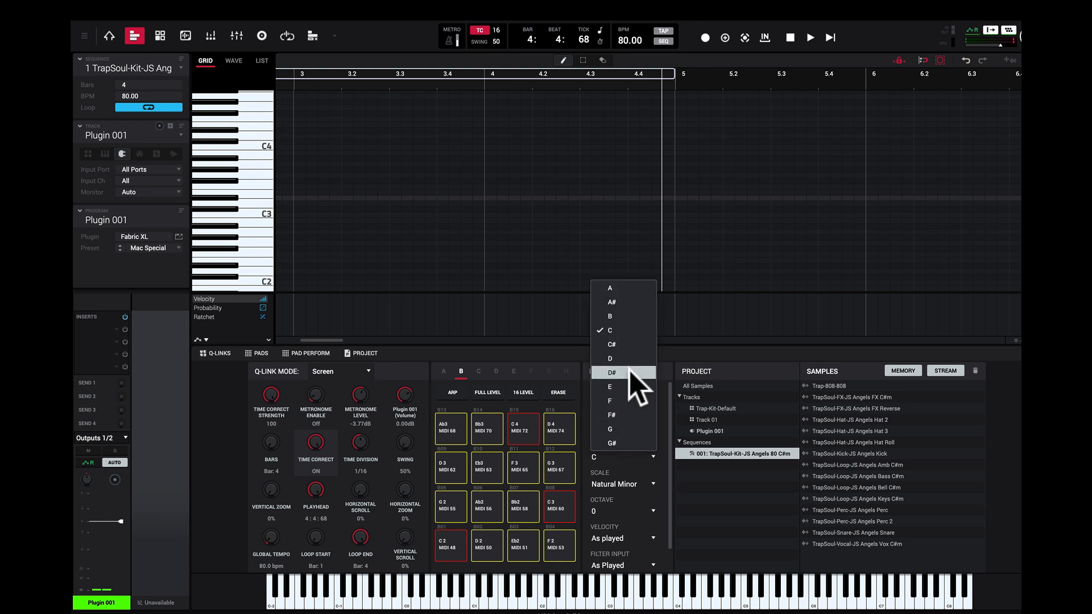
{"action": "left_click", "coordinate": [636, 345]}
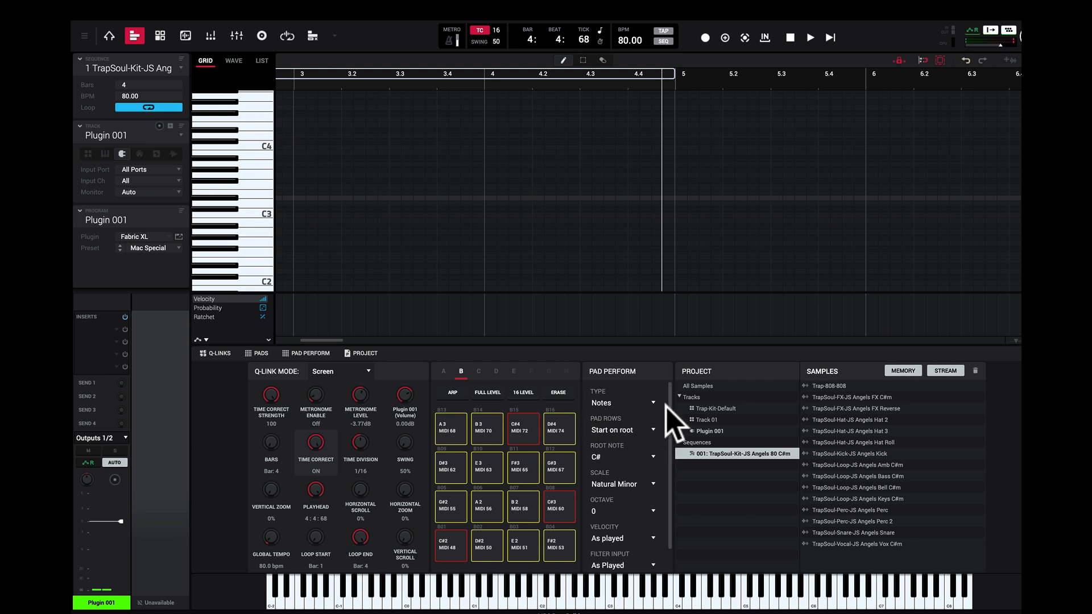
{"action": "left_click", "coordinate": [831, 37]}
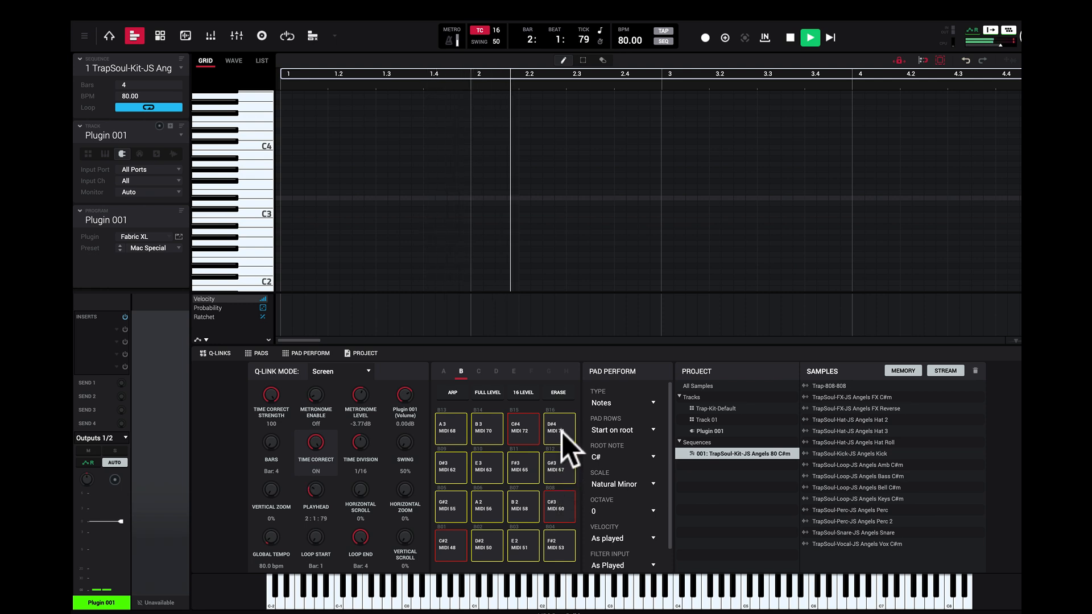
{"action": "left_click", "coordinate": [626, 403]}
{"action": "left_click", "coordinate": [633, 447]}
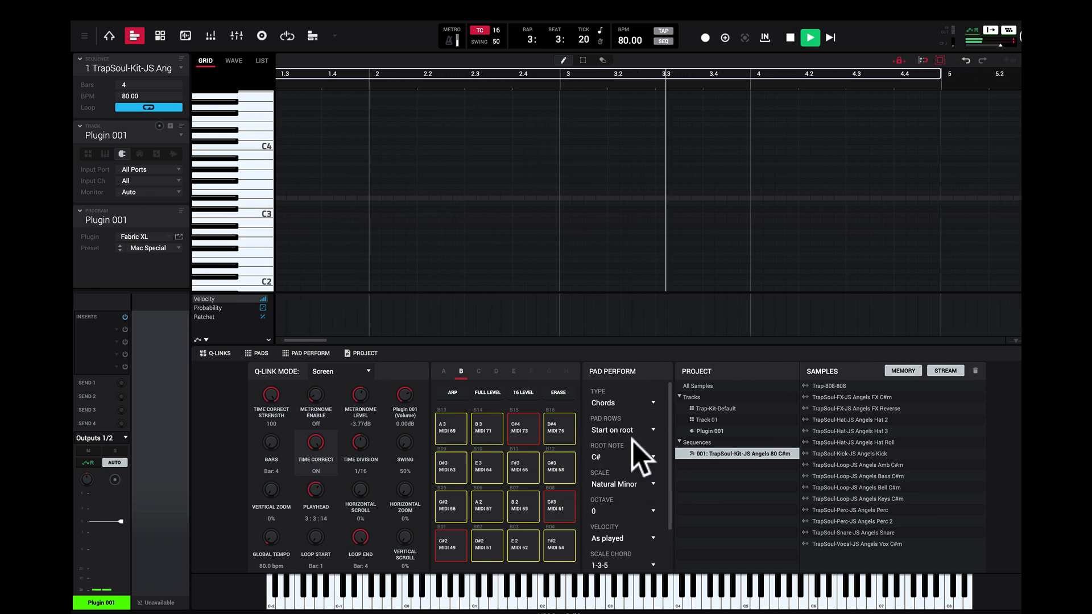
Step: Play the C#4, C#3 and C#2 chord pads over the running sequence and stop playback
{"action": "left_click", "coordinate": [525, 431]}
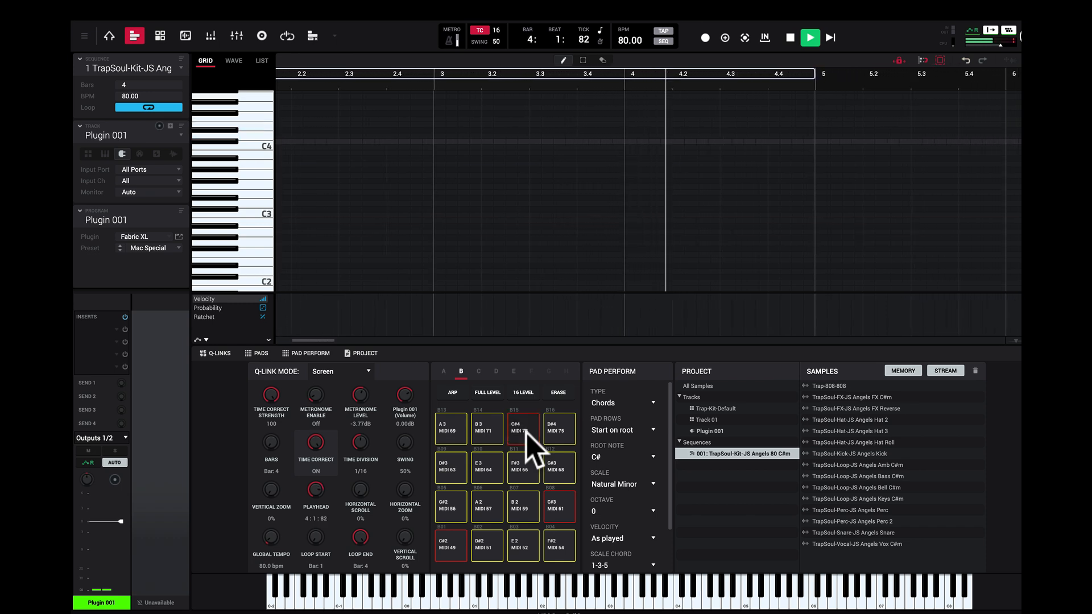
{"action": "left_click", "coordinate": [561, 503]}
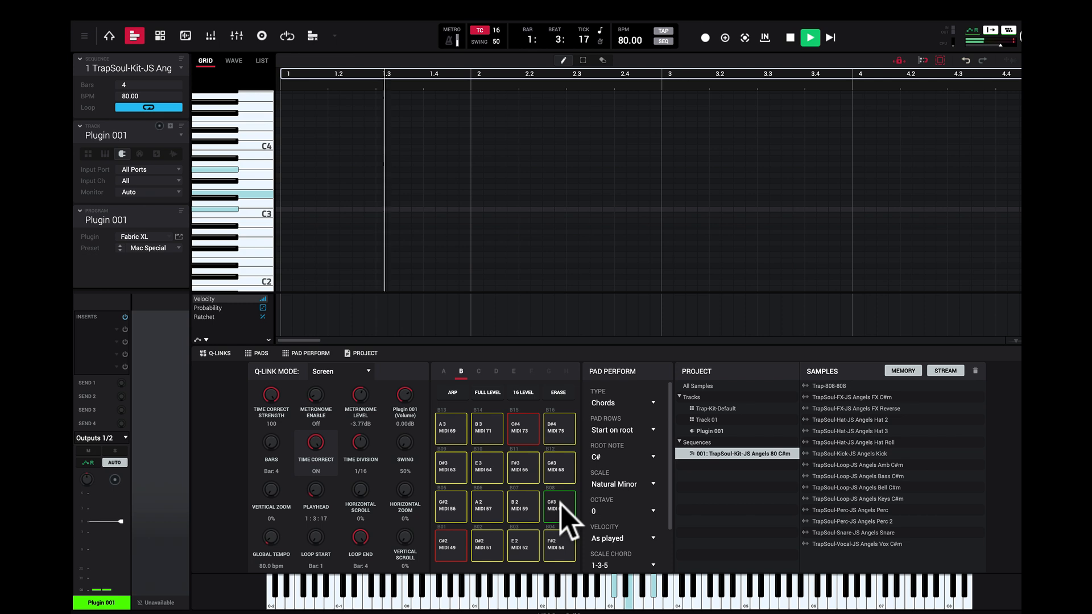
{"action": "left_click", "coordinate": [450, 548]}
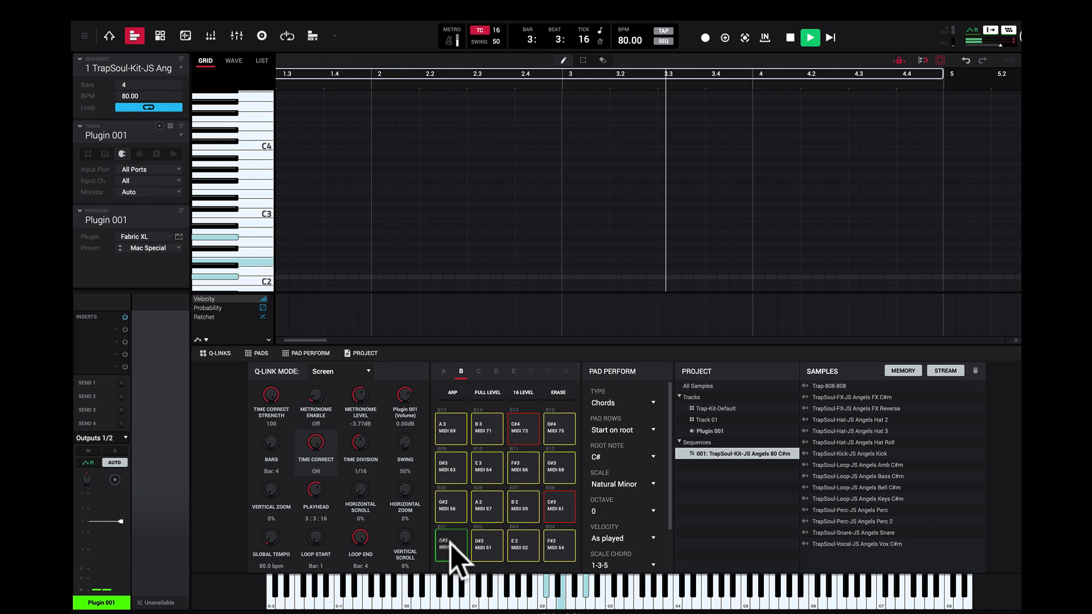
{"action": "left_click", "coordinate": [569, 502]}
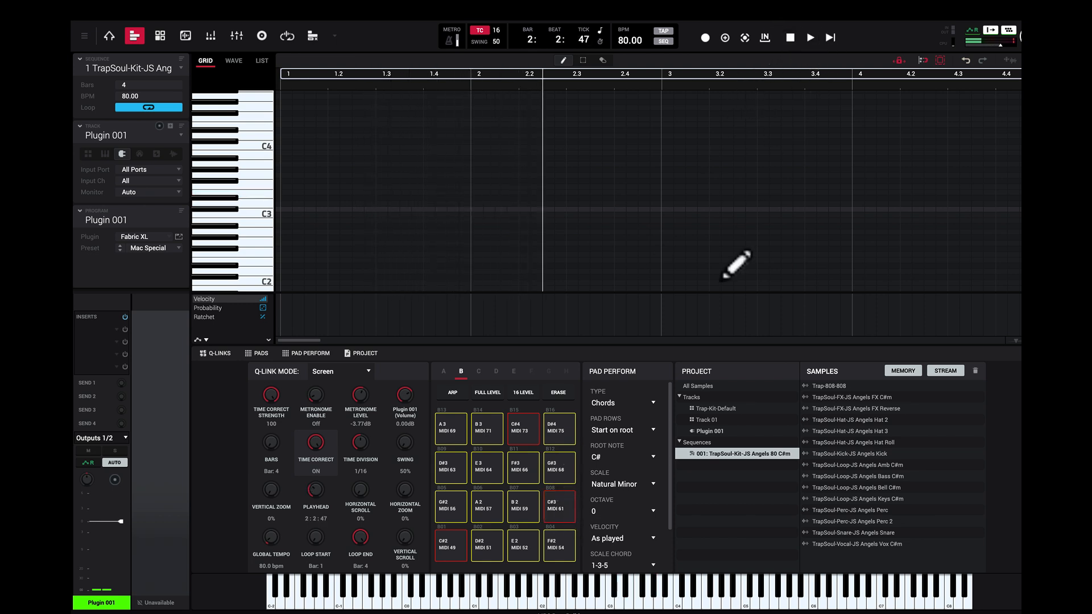
Step: With playback stopped, audition the C#3, F#2 and B2 chord pads
{"action": "left_click", "coordinate": [560, 502]}
{"action": "left_click", "coordinate": [561, 503]}
{"action": "left_click", "coordinate": [559, 544]}
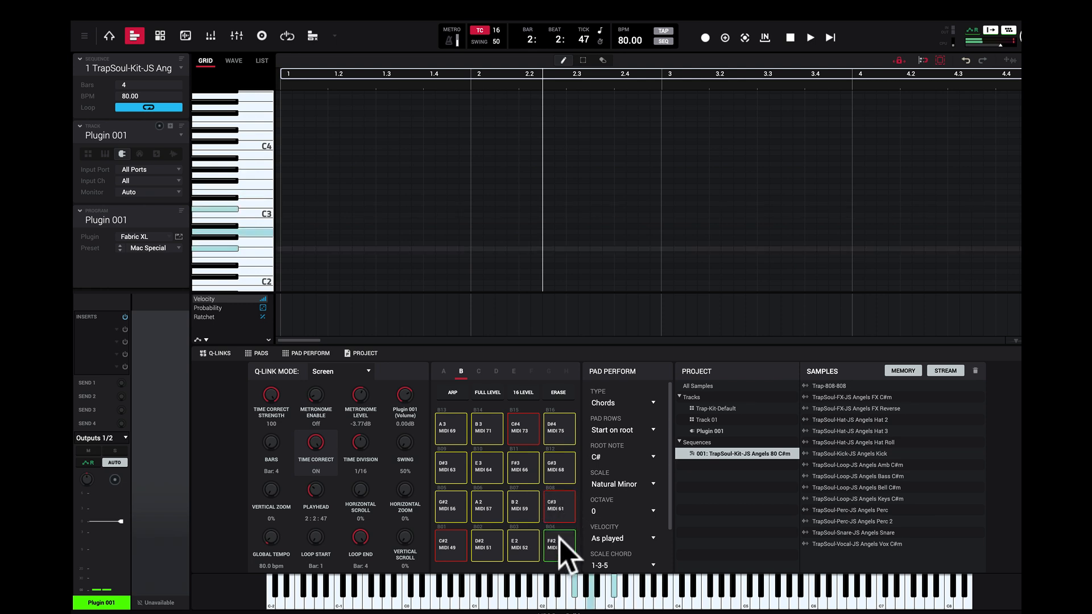
{"action": "left_click", "coordinate": [562, 515]}
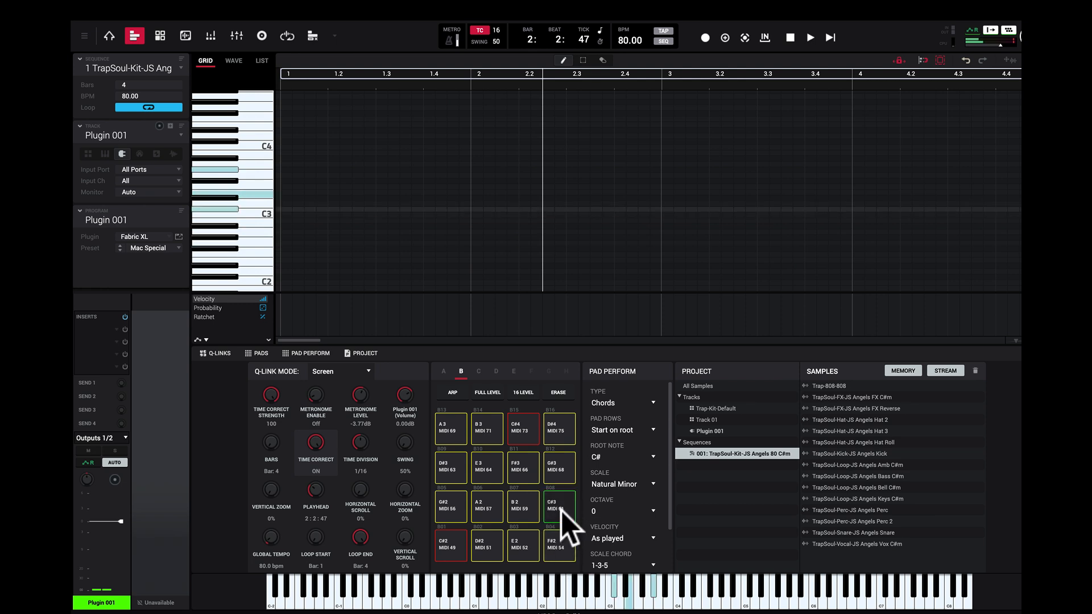
{"action": "left_click", "coordinate": [527, 515]}
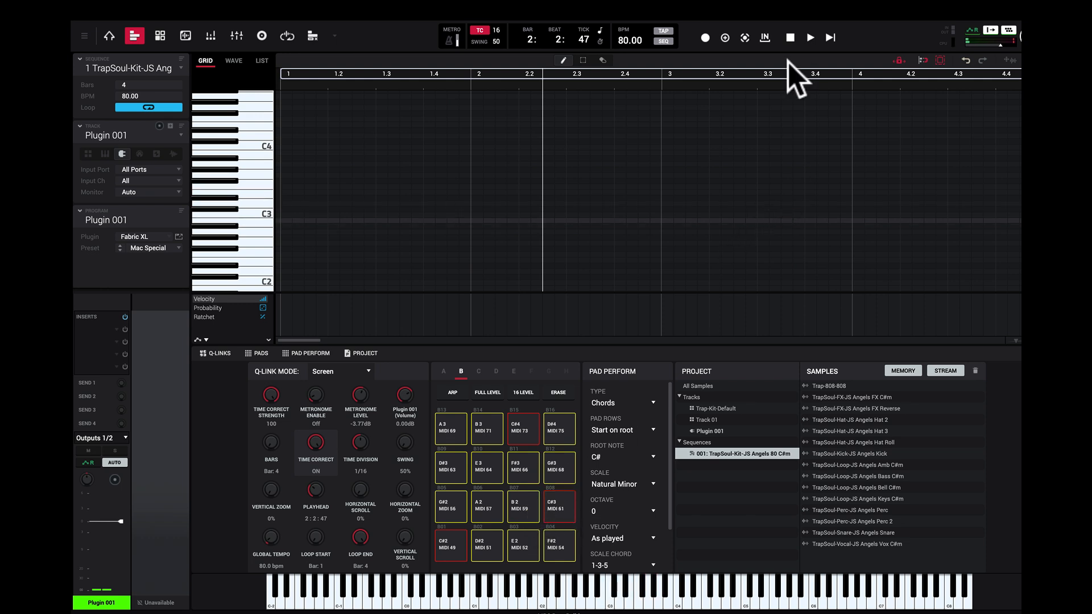
Step: Play the sequence from the start and rehearse the C#3, B2, C#3, F#2 chord progression on the pads
{"action": "left_click", "coordinate": [831, 37]}
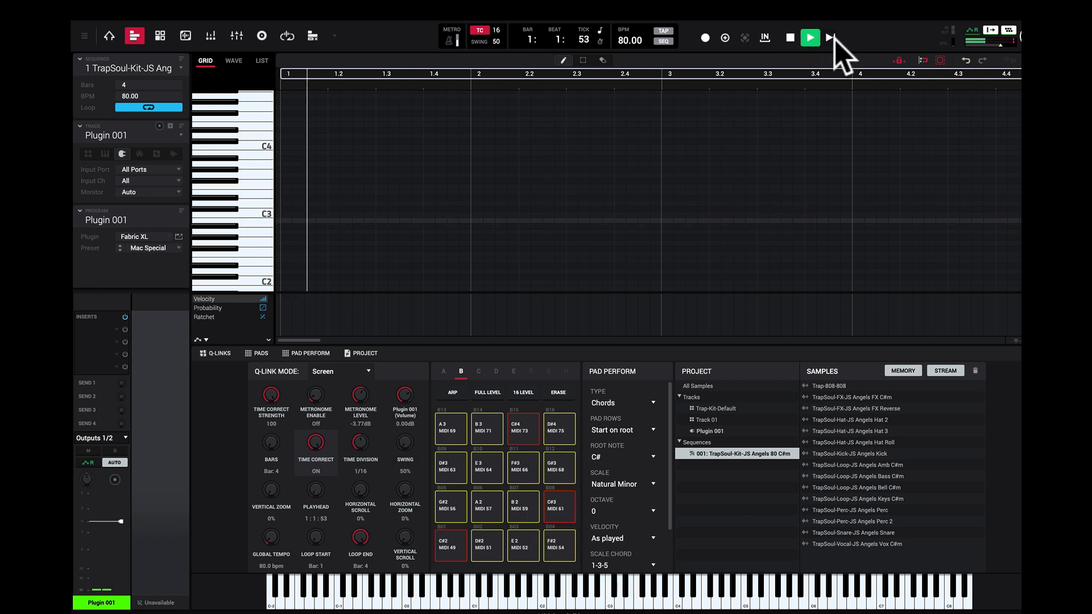
{"action": "left_click", "coordinate": [558, 500]}
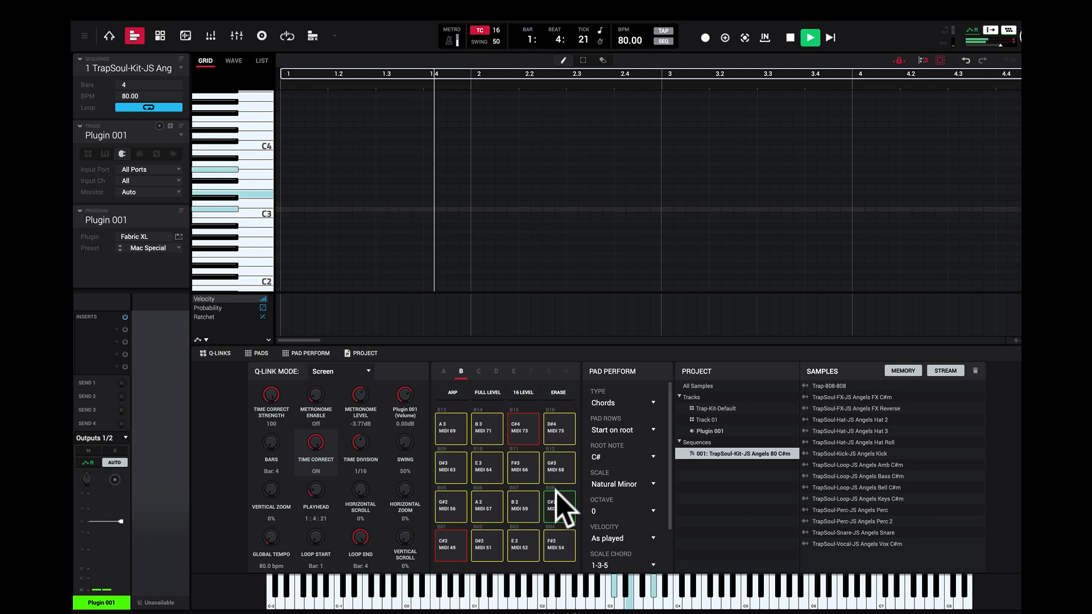
{"action": "left_click", "coordinate": [512, 506]}
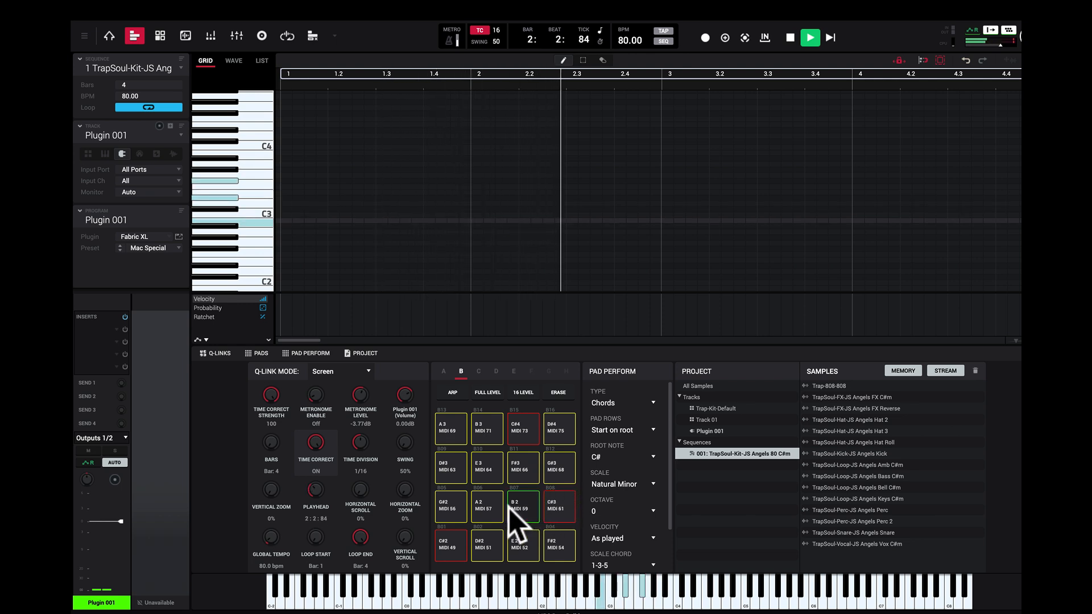
{"action": "left_click", "coordinate": [555, 506]}
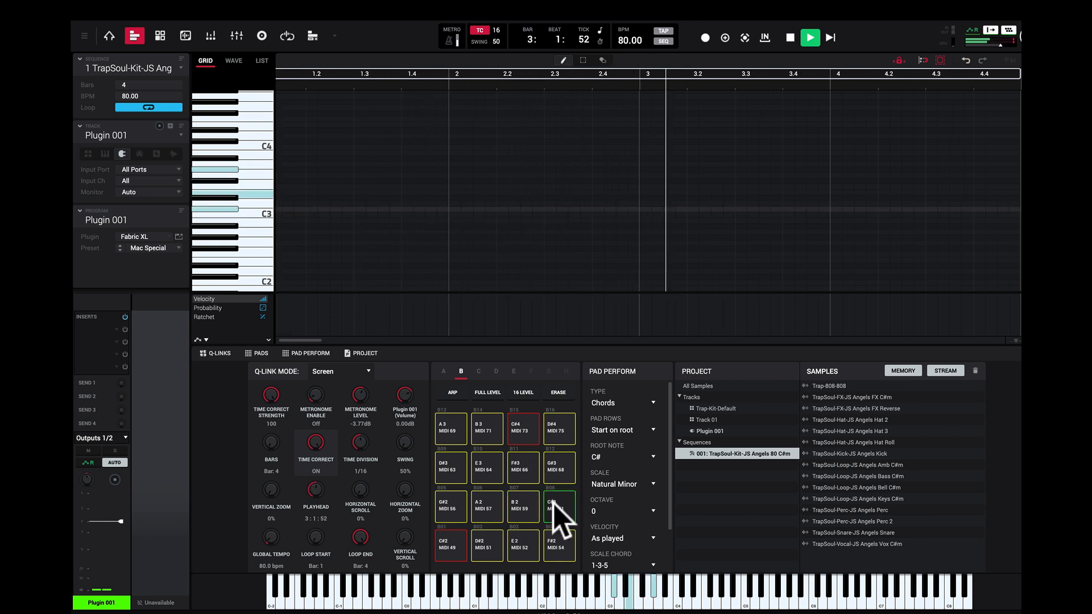
{"action": "left_click", "coordinate": [559, 543]}
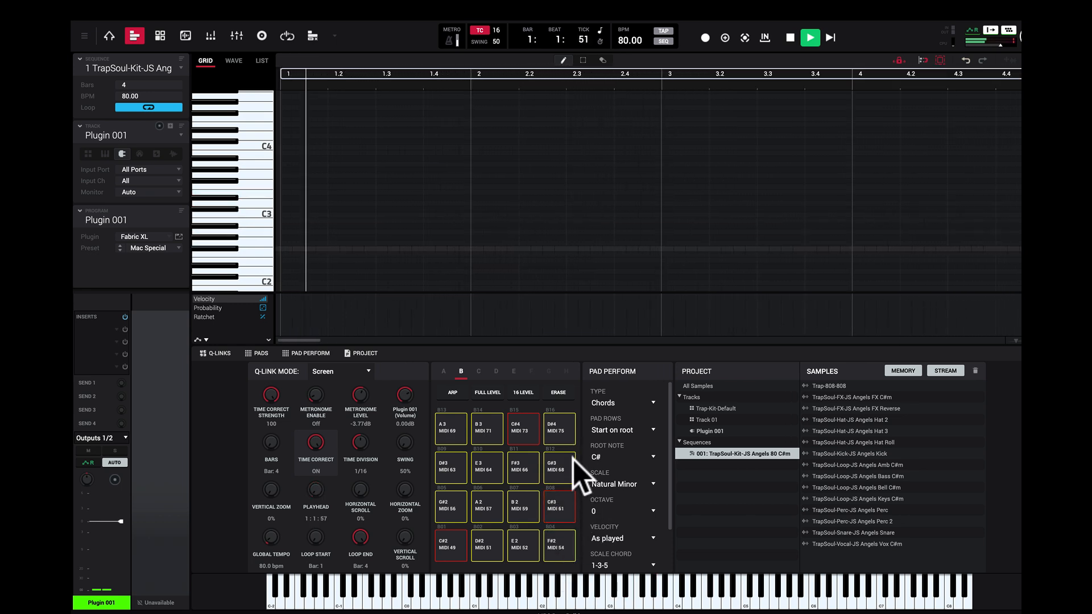
{"action": "mouse_move", "coordinate": [933, 2]}
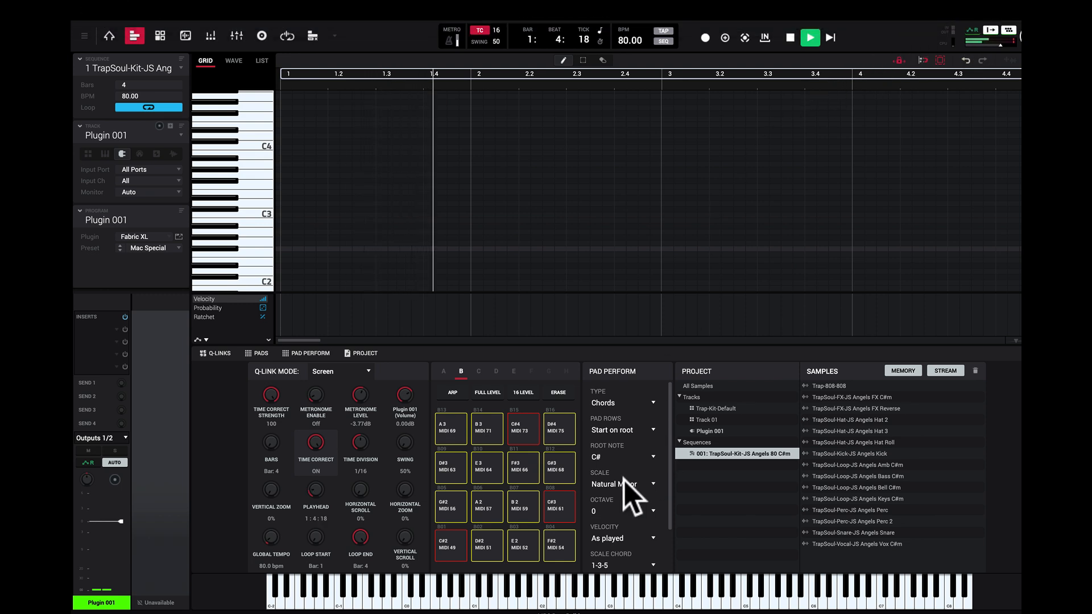
{"action": "left_click", "coordinate": [559, 543]}
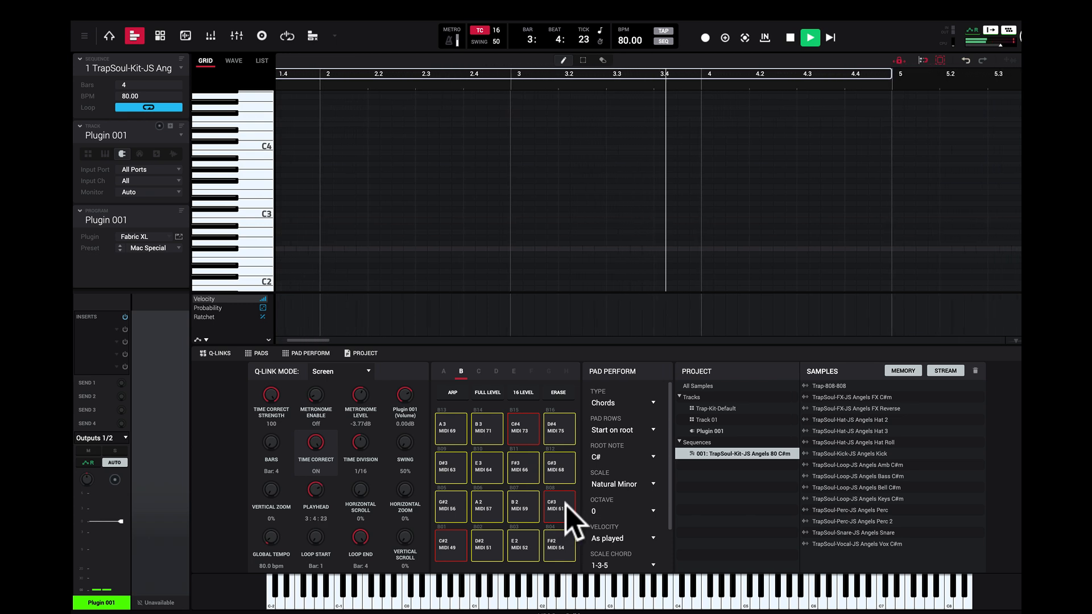
{"action": "left_click", "coordinate": [559, 545]}
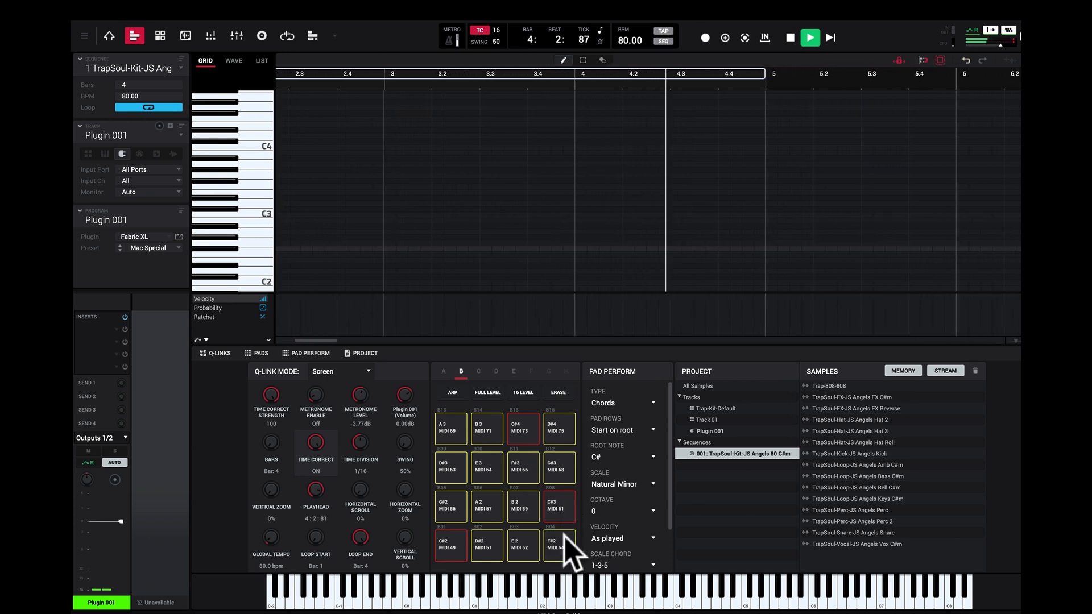
{"action": "left_click", "coordinate": [558, 515]}
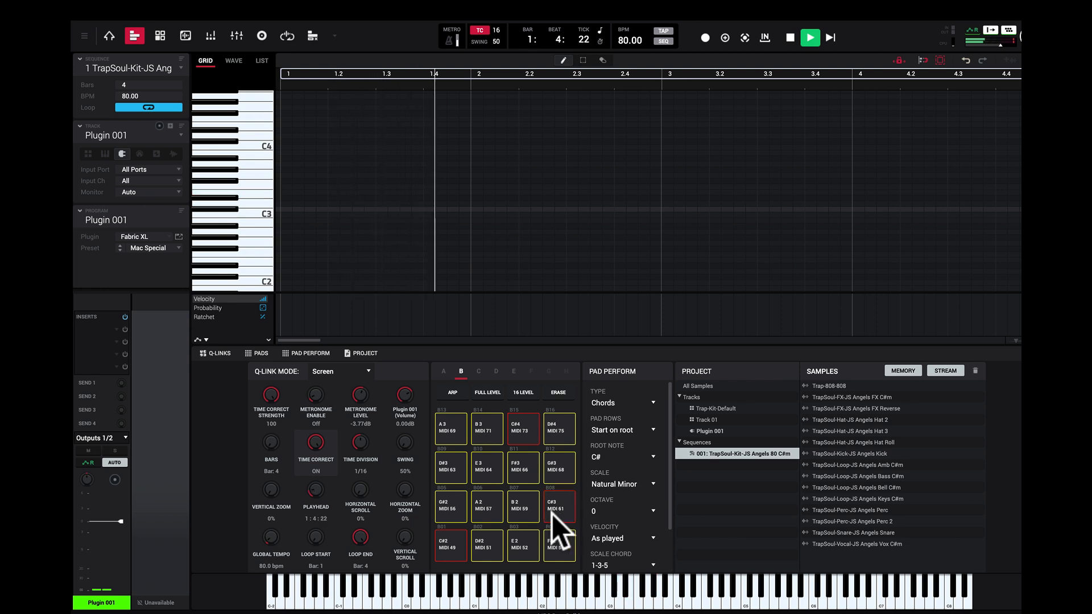
{"action": "left_click", "coordinate": [533, 511]}
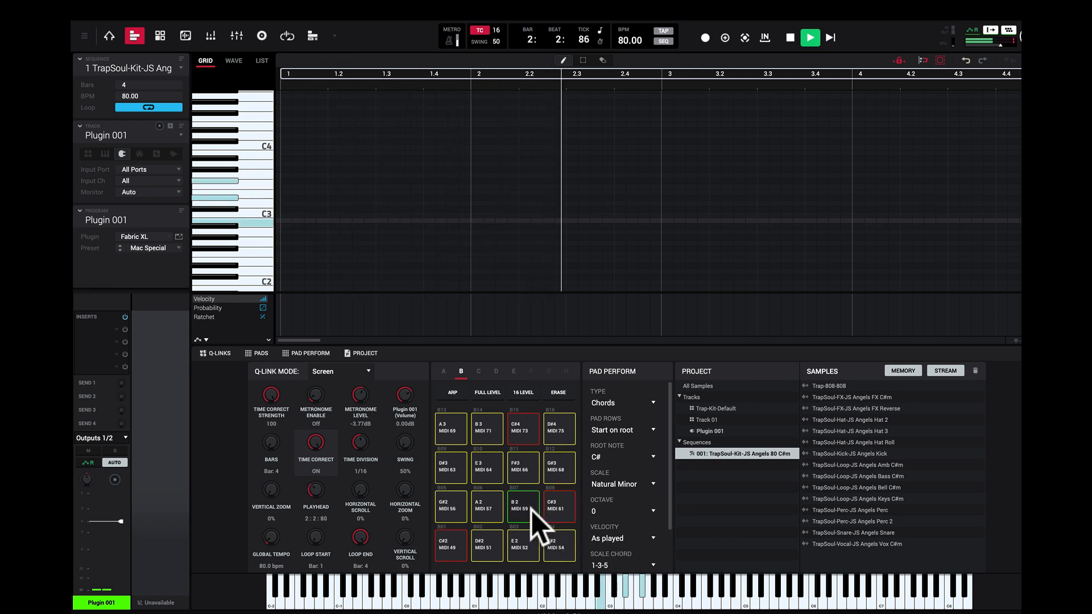
{"action": "left_click", "coordinate": [556, 510]}
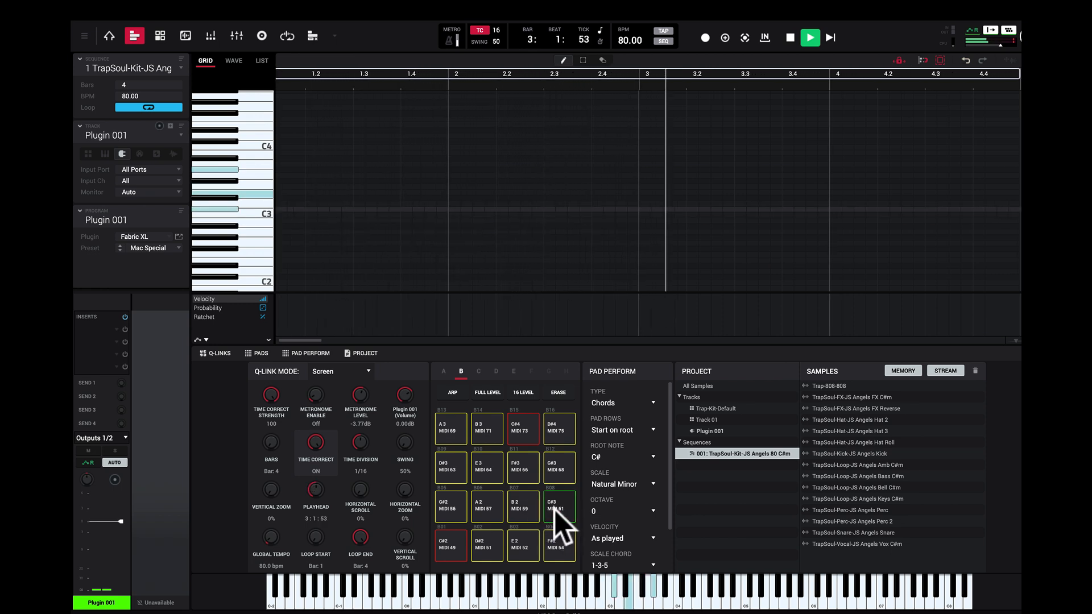
{"action": "left_click", "coordinate": [553, 538]}
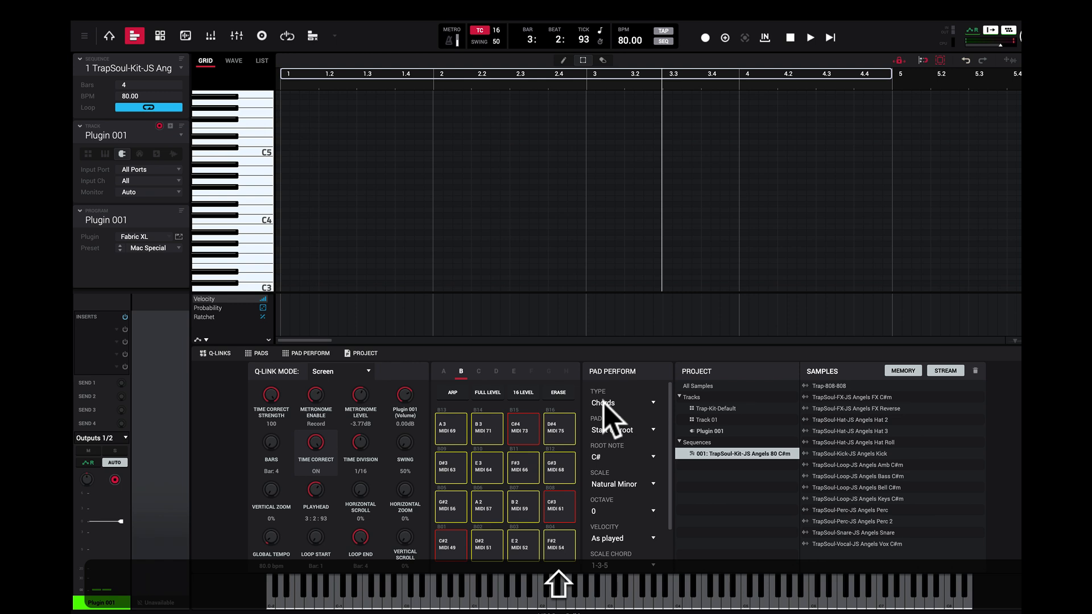
Step: Record the chords C#3, B2, C#3 and F#2, one per bar, on Plugin 001 from the sequence start, and stop recording
{"action": "scroll", "coordinate": [622, 488], "scroll_direction": "down", "scroll_amount": 1}
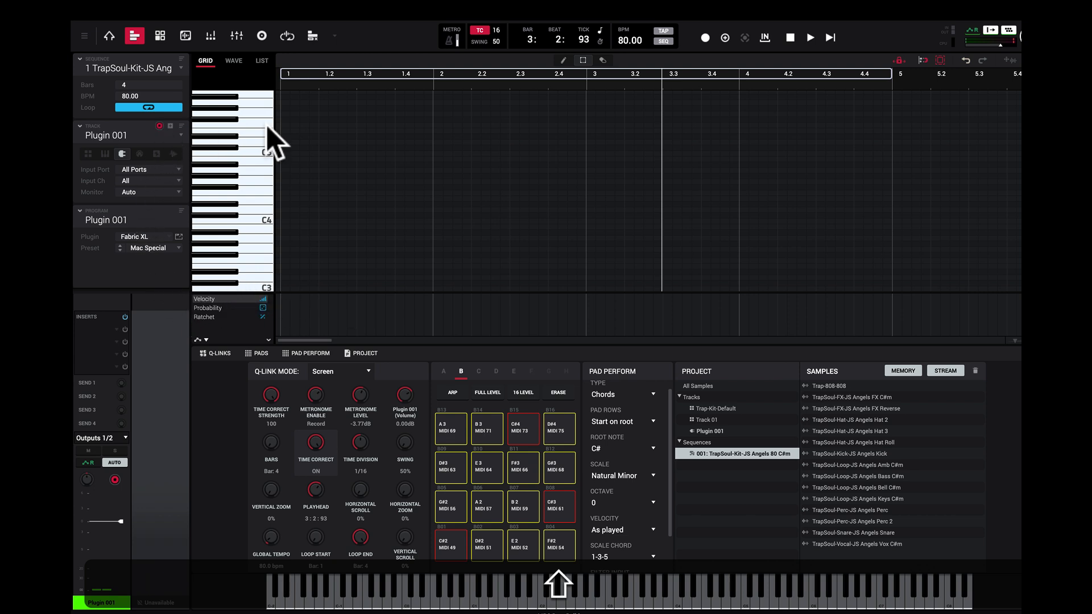
{"action": "left_click", "coordinate": [704, 37]}
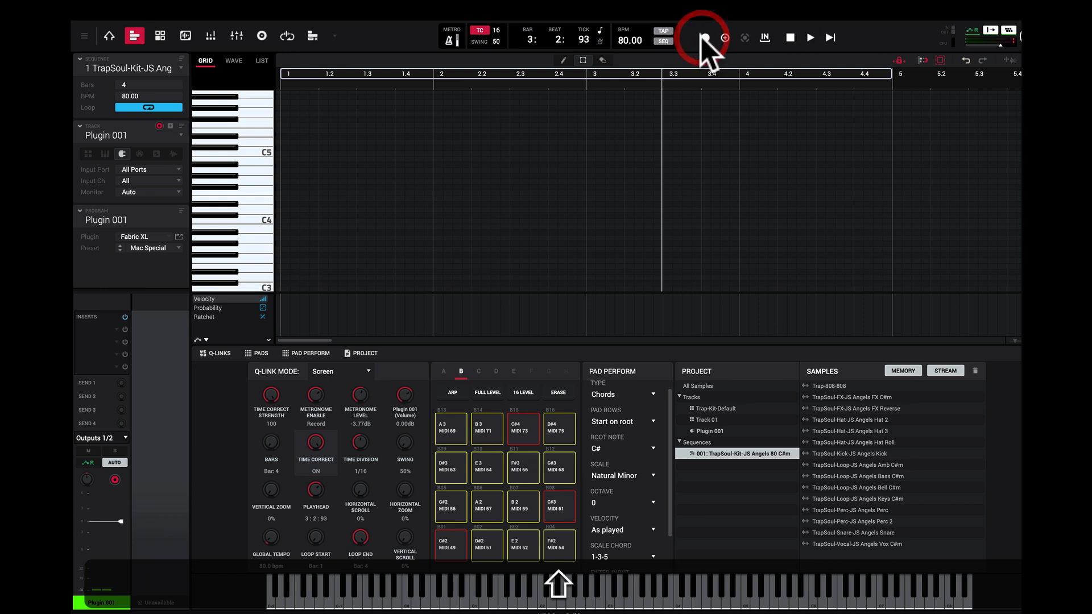
{"action": "left_click", "coordinate": [830, 38]}
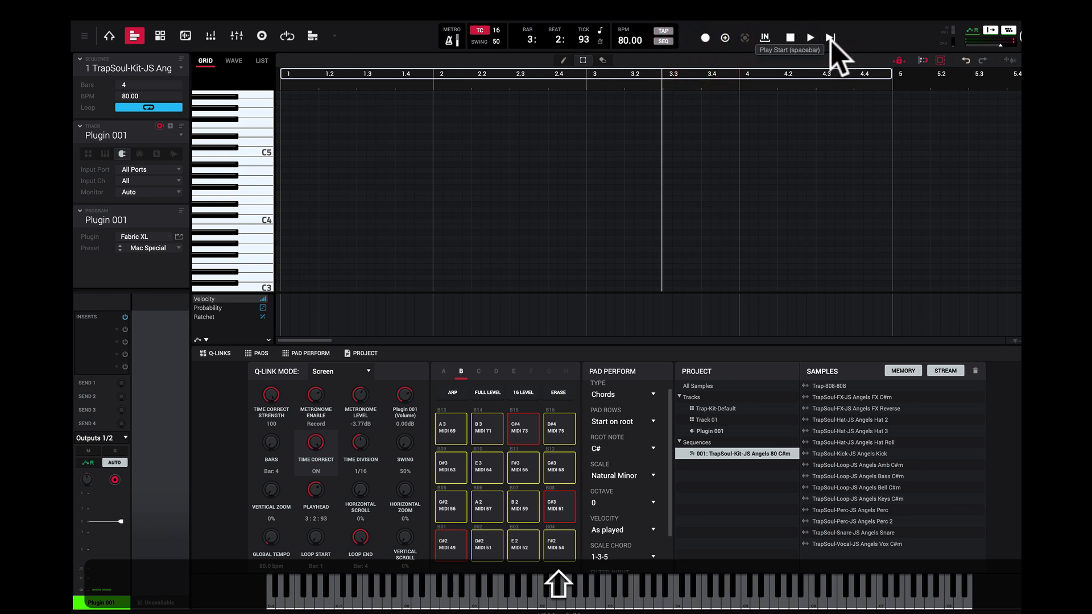
{"action": "left_click", "coordinate": [830, 37]}
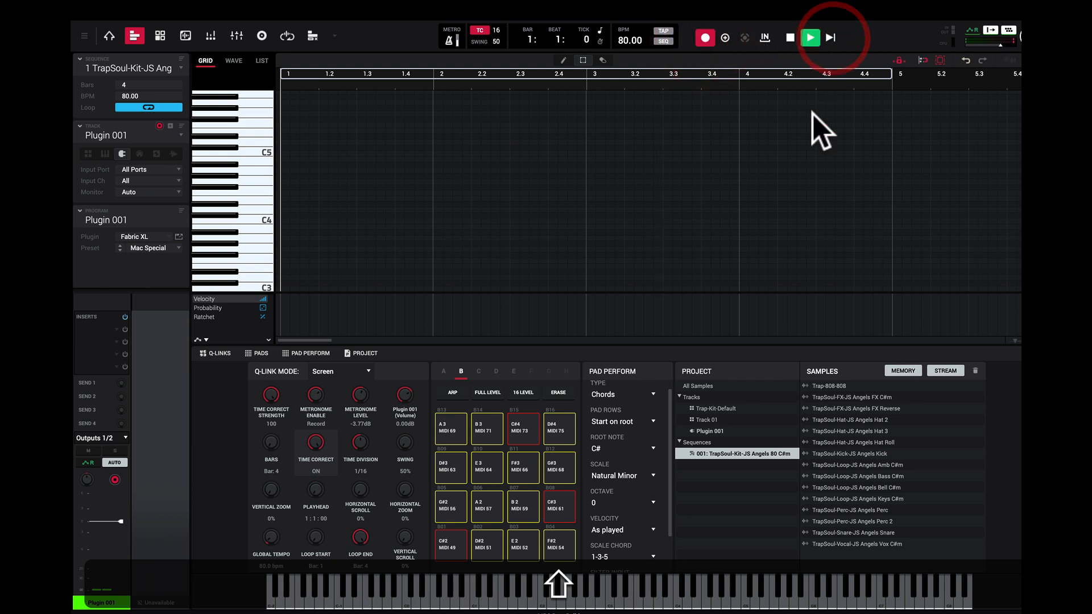
{"action": "left_click", "coordinate": [560, 506]}
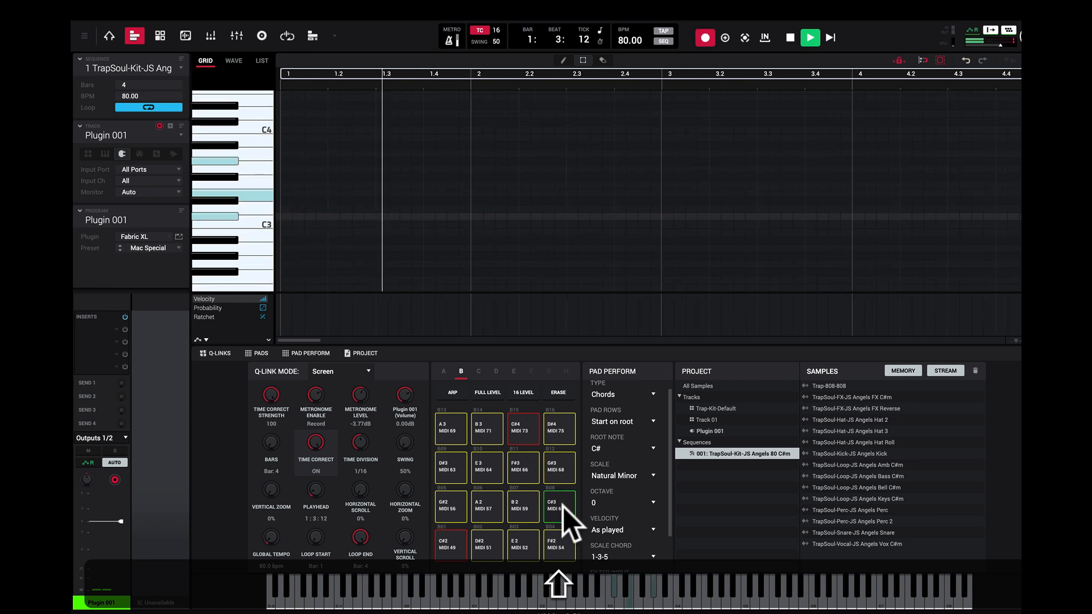
{"action": "left_click", "coordinate": [519, 505]}
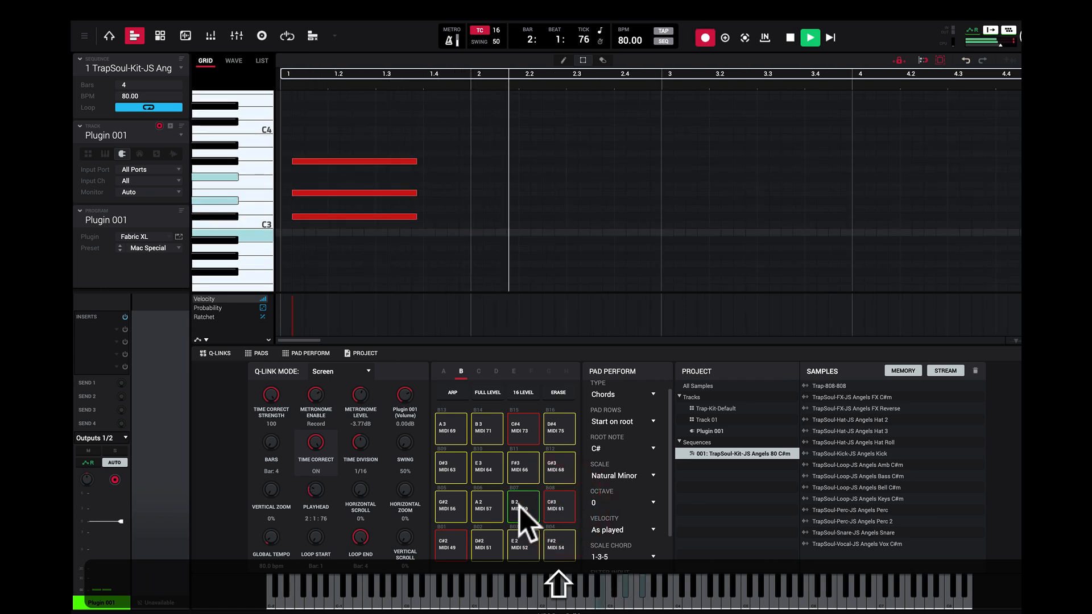
{"action": "left_click", "coordinate": [550, 504]}
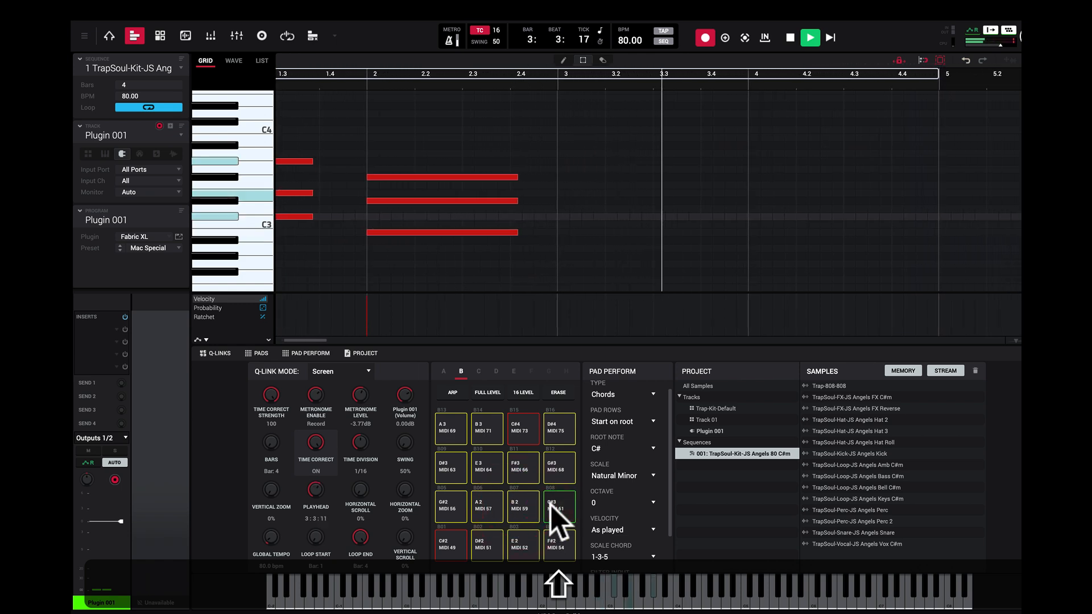
{"action": "left_click", "coordinate": [551, 543]}
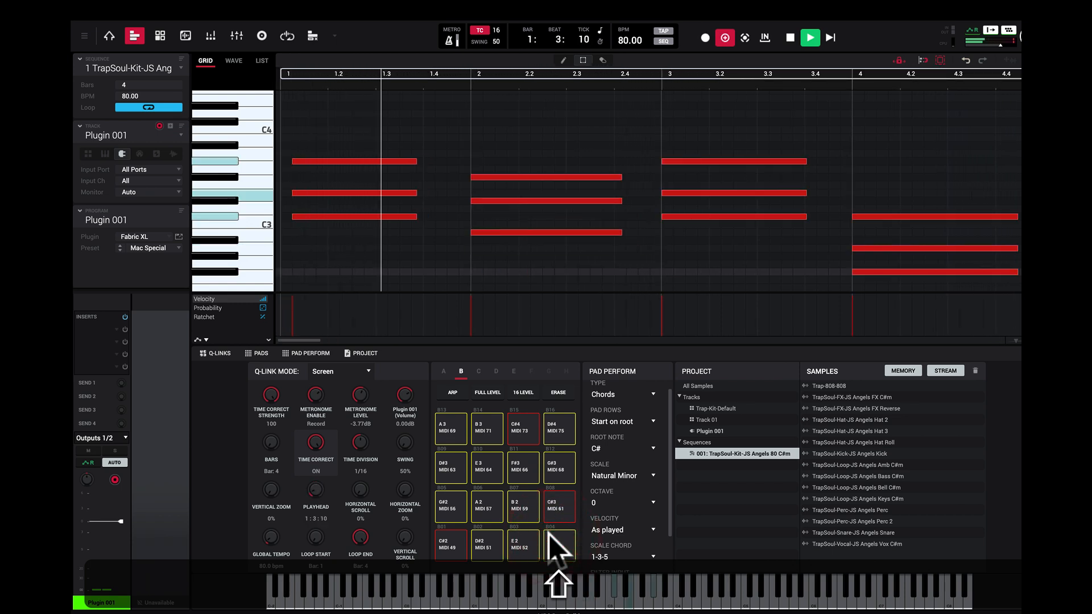
{"action": "key", "text": "space"}
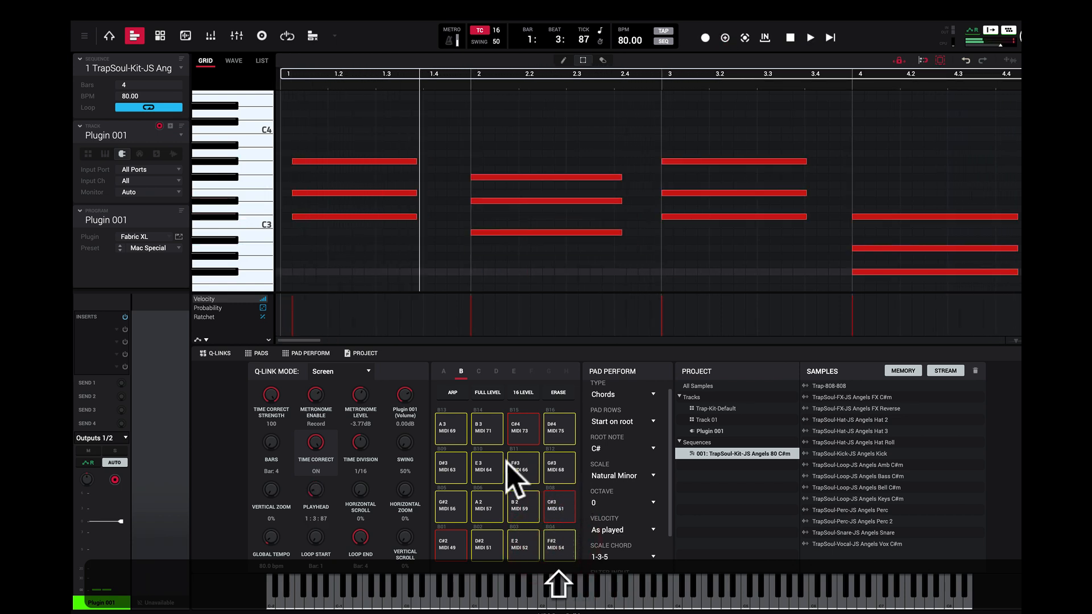
Step: Select all three notes of the first C#3 chord and move them earlier to the very start of bar 1
{"action": "left_click", "coordinate": [349, 164]}
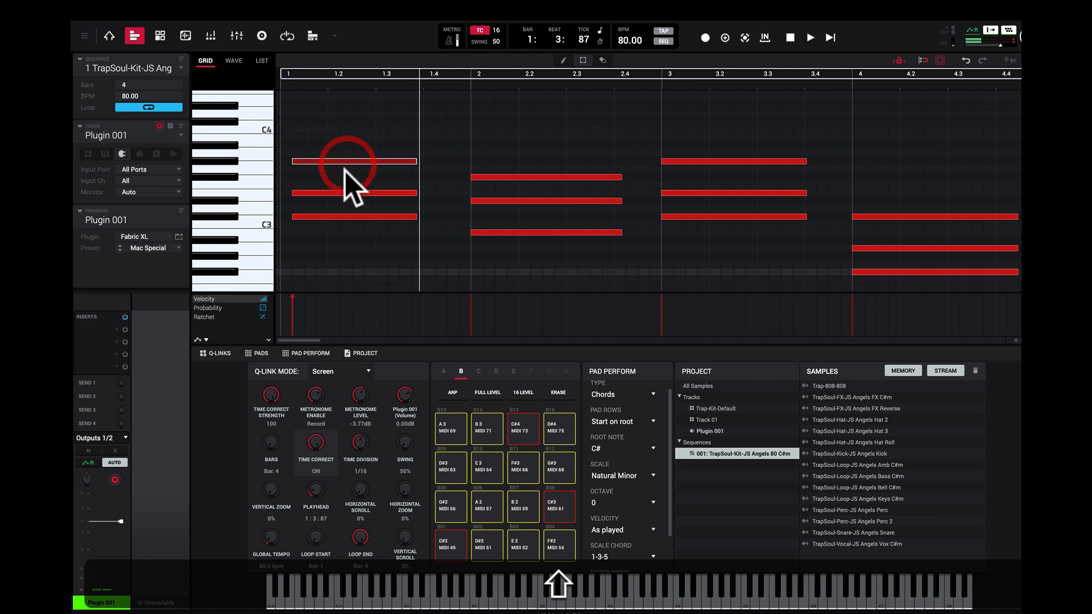
{"action": "left_click", "coordinate": [366, 195], "text": "shift"}
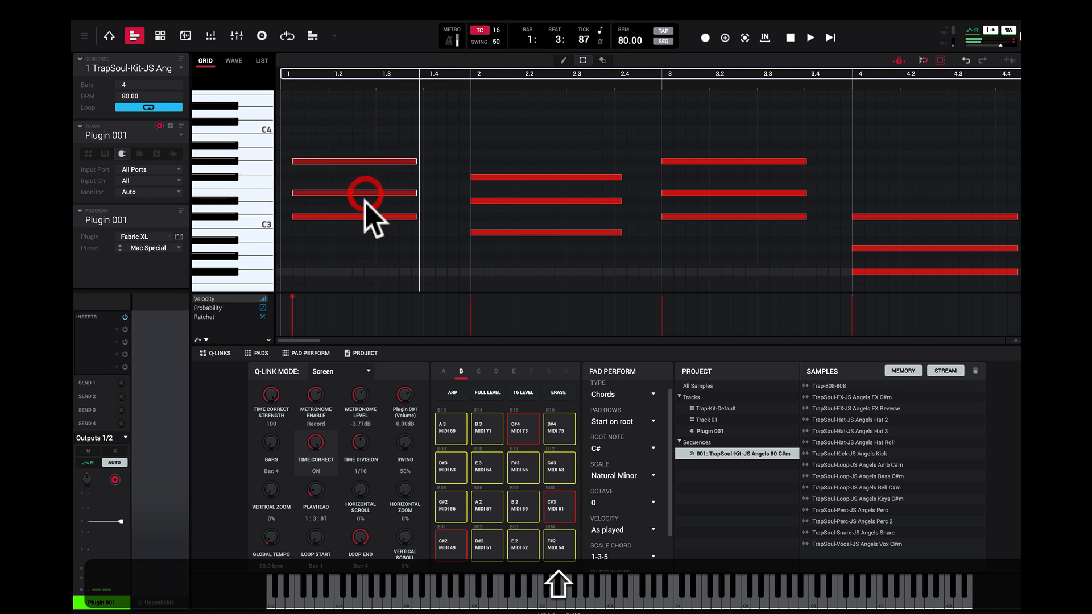
{"action": "left_click", "coordinate": [362, 215], "text": "shift"}
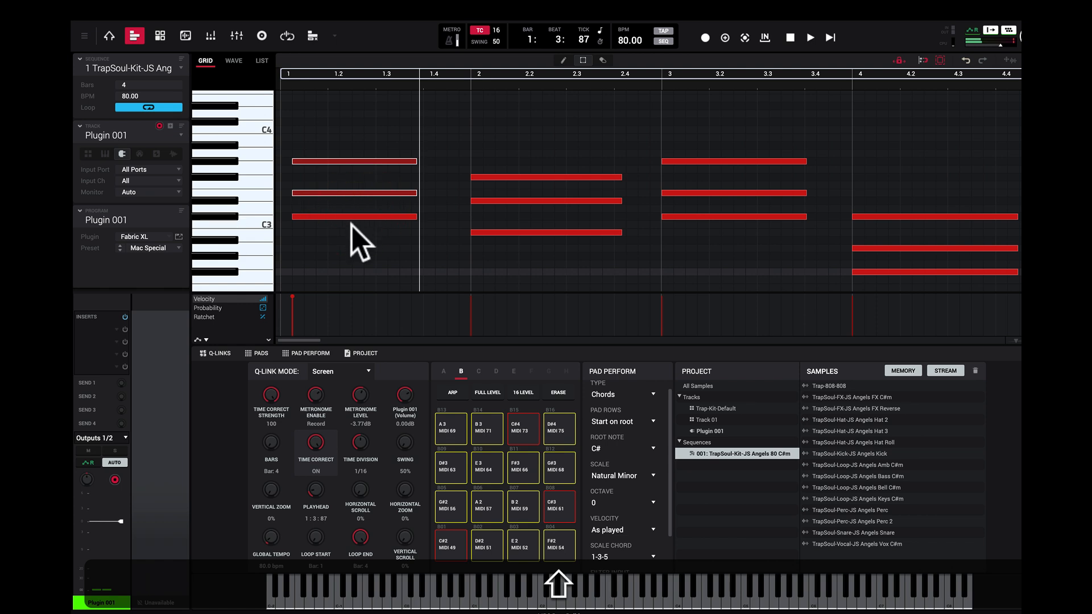
{"action": "left_click_drag", "start_coordinate": [357, 220], "coordinate": [356, 214]}
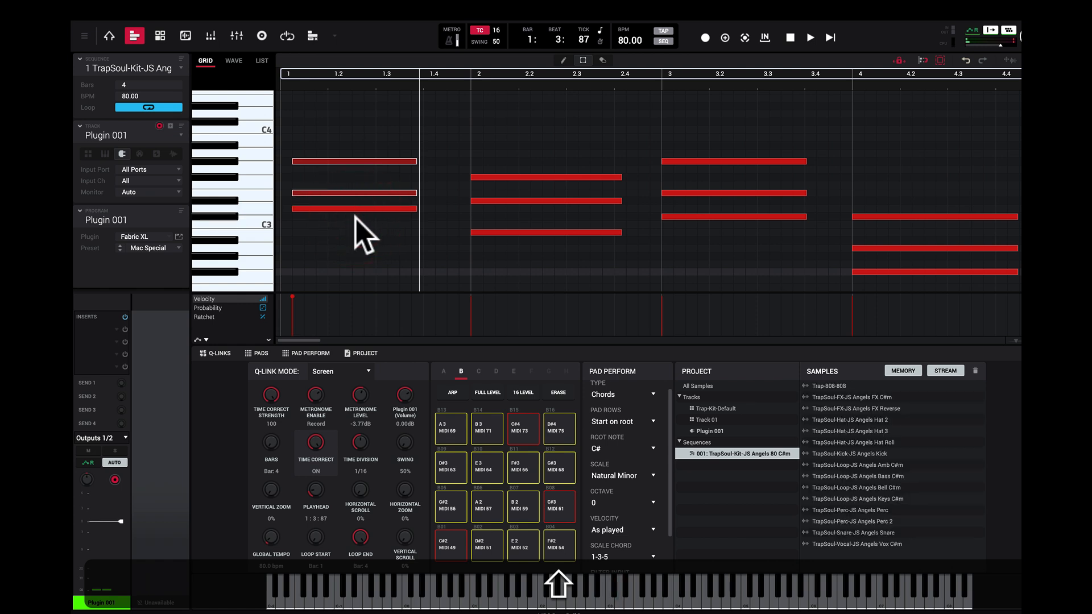
{"action": "key", "text": "shift+super+z"}
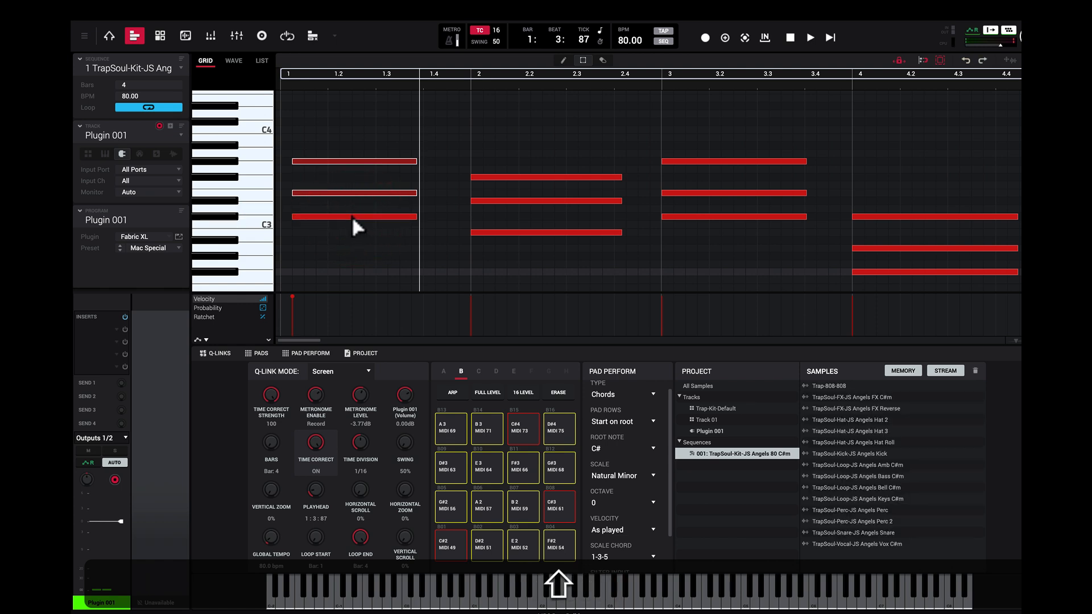
{"action": "left_click", "coordinate": [350, 215], "text": "shift"}
{"action": "left_click_drag", "start_coordinate": [349, 166], "coordinate": [334, 183]}
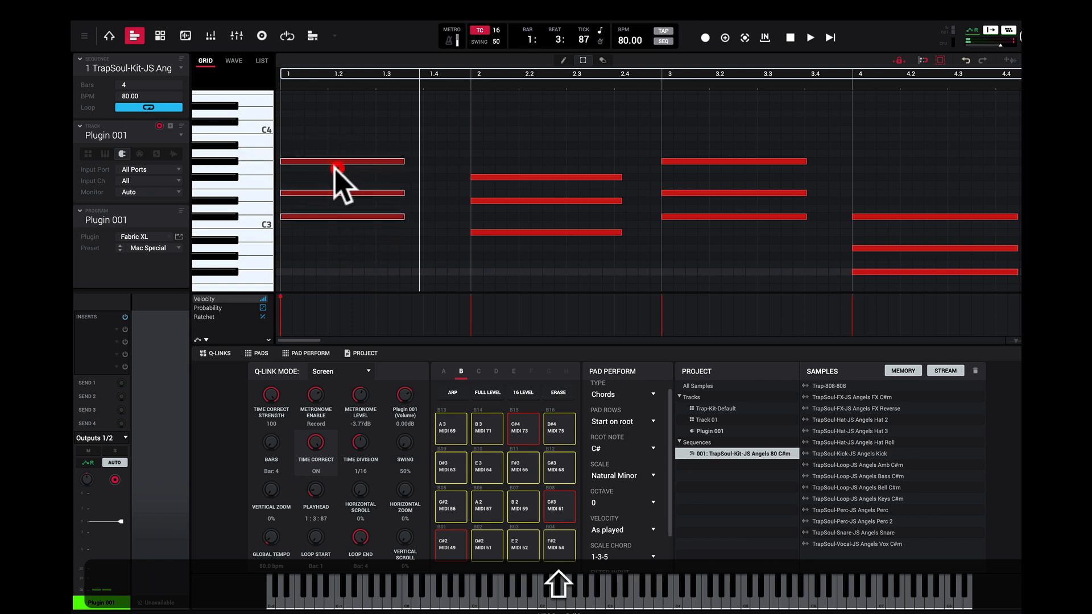
Step: Play back the recorded chords with the sequence and stop playback
{"action": "key", "text": "space"}
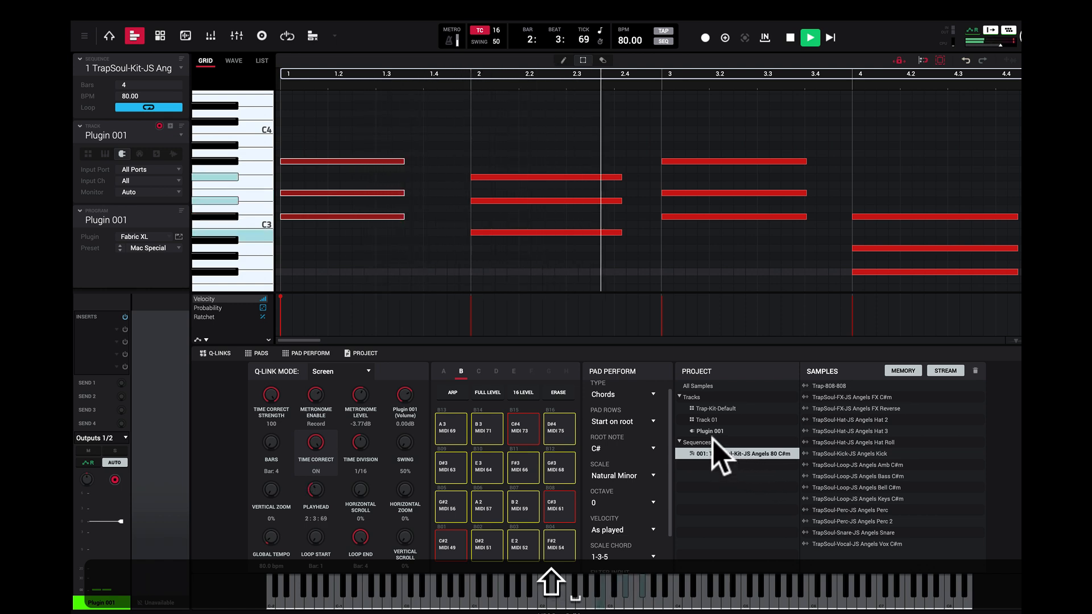
{"action": "key", "text": "space"}
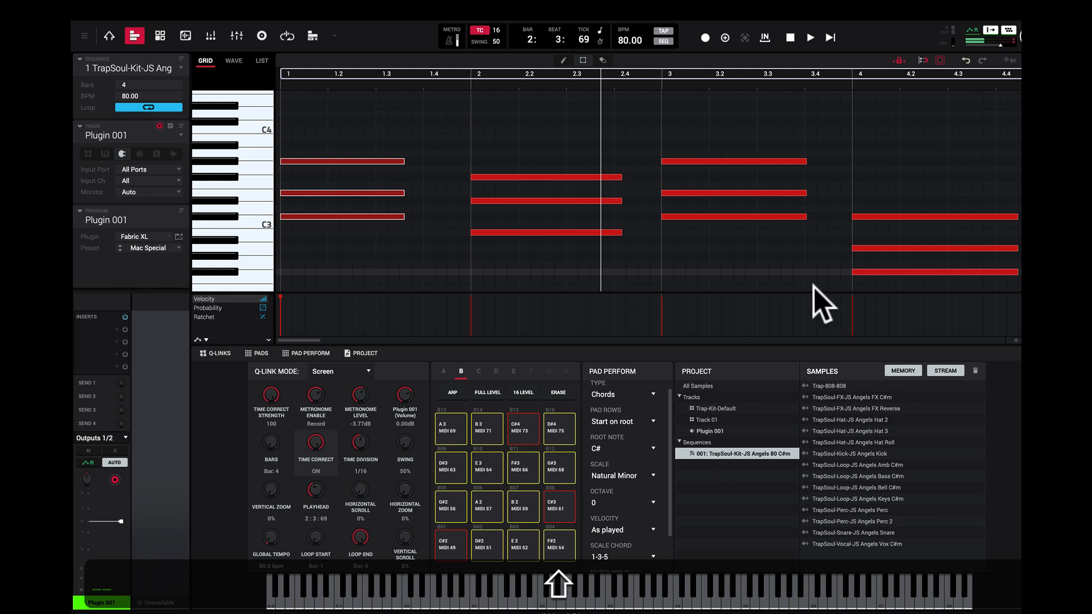
{"action": "left_click", "coordinate": [792, 37]}
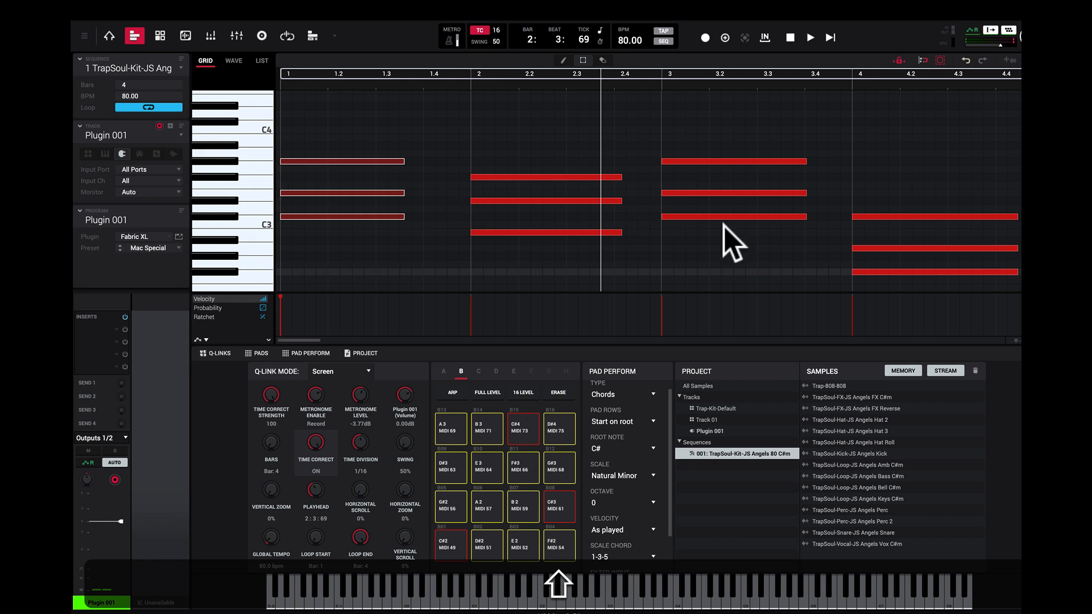
Step: Switch to Track 01 by way of Trap-Kit-Default, select its Angels Bell C#m loop row, and stop the sound
{"action": "left_click", "coordinate": [181, 136]}
{"action": "left_click", "coordinate": [155, 148]}
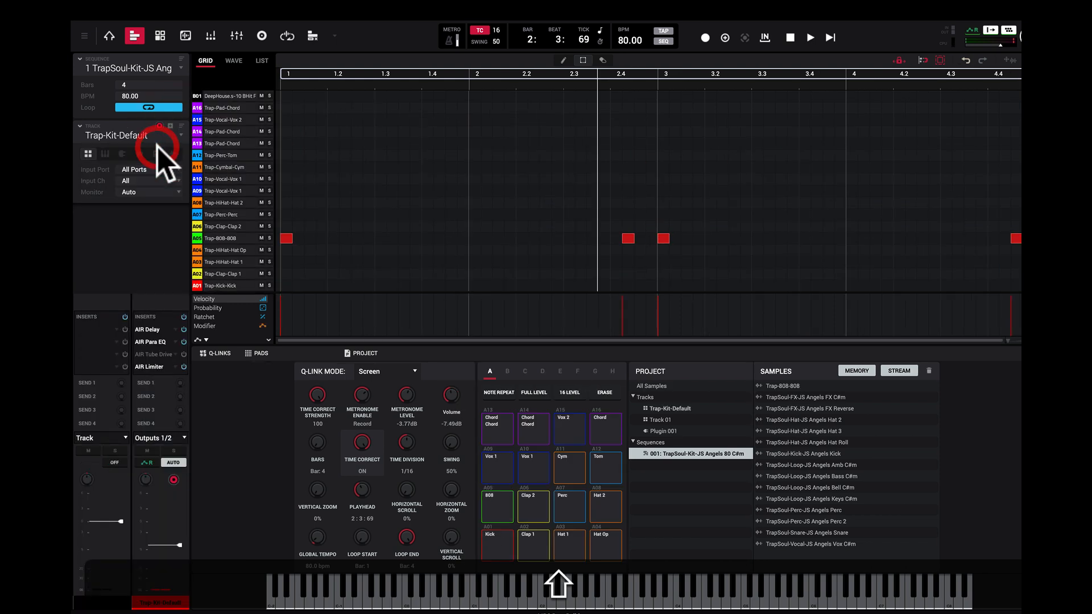
{"action": "left_click", "coordinate": [180, 136]}
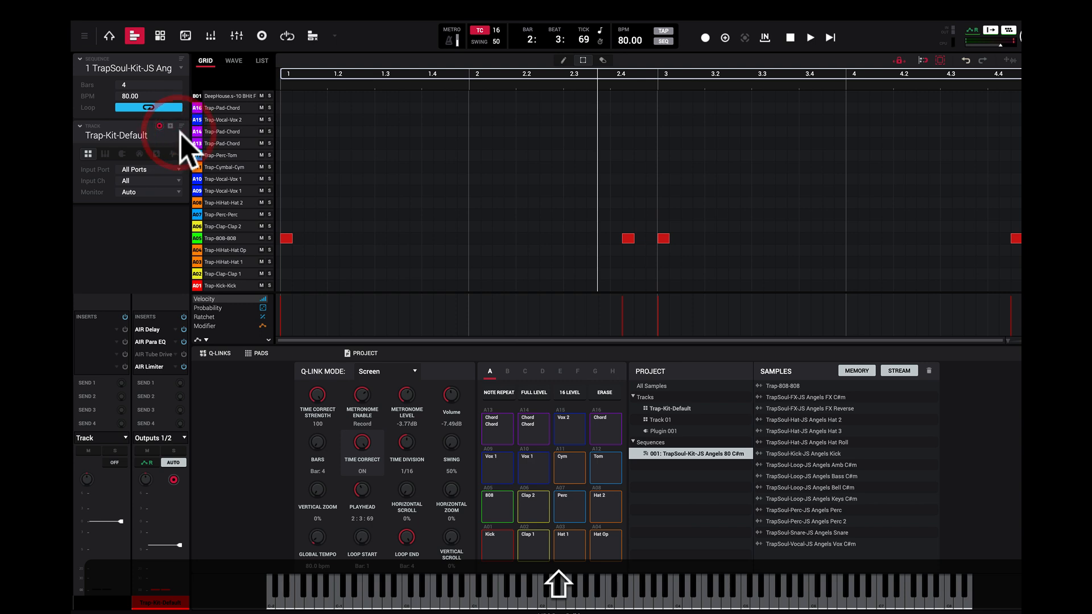
{"action": "left_click", "coordinate": [155, 163]}
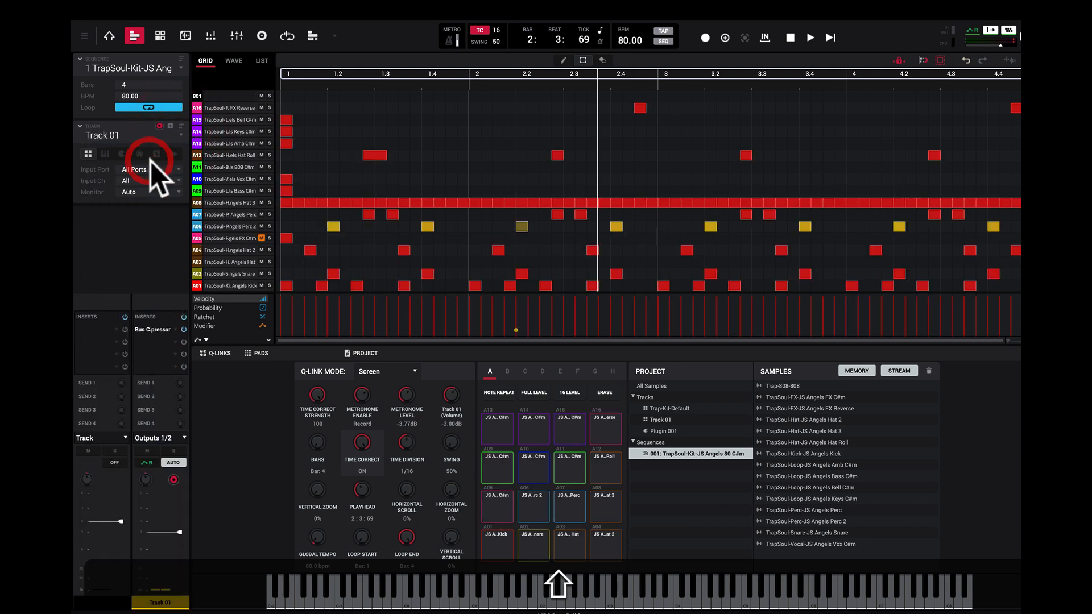
{"action": "left_click", "coordinate": [265, 120]}
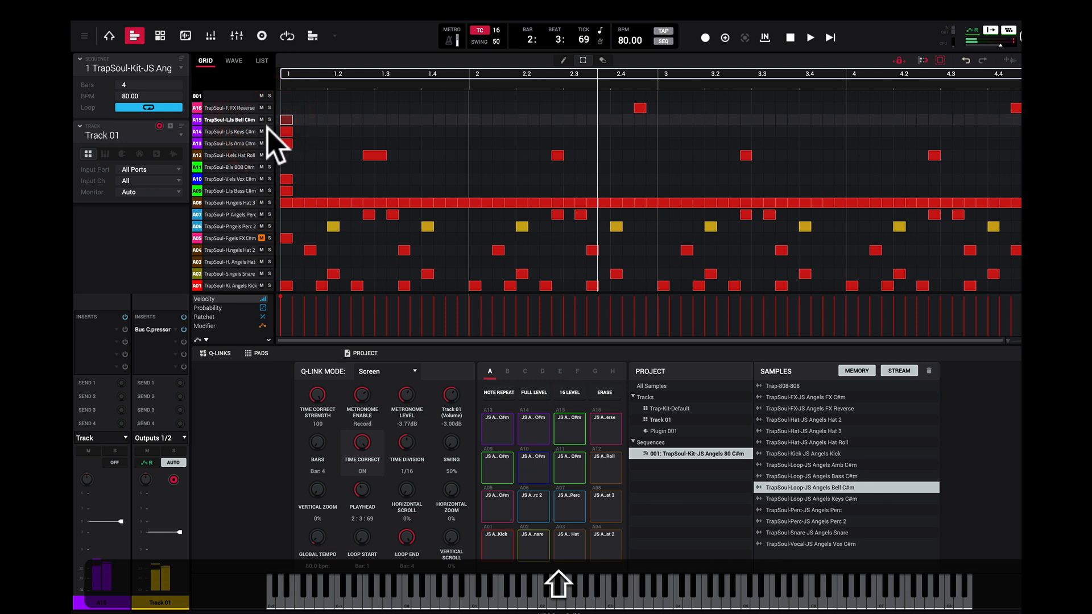
{"action": "left_click", "coordinate": [791, 40]}
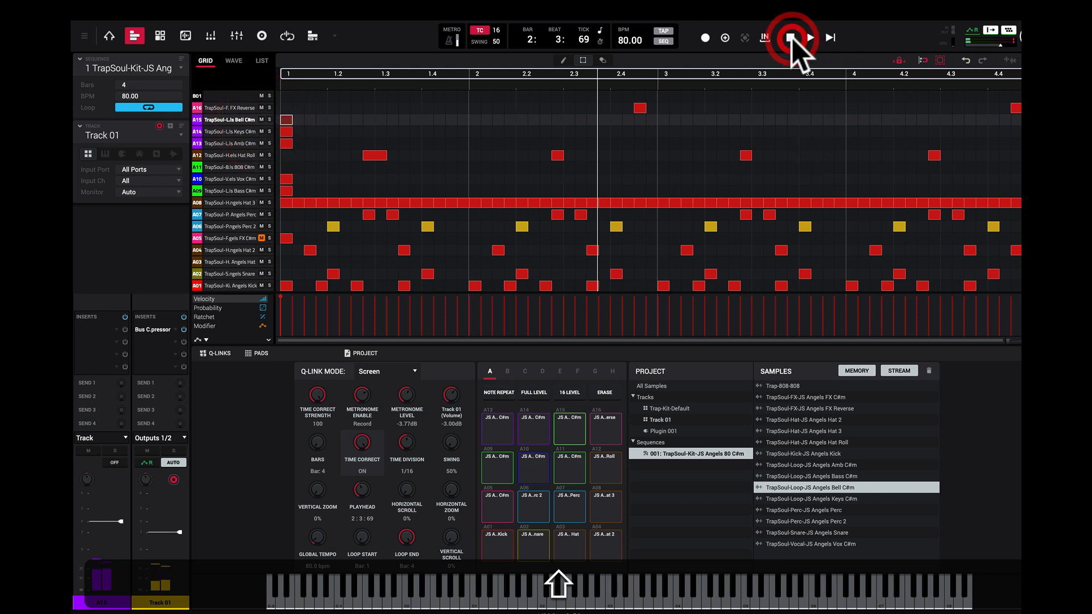